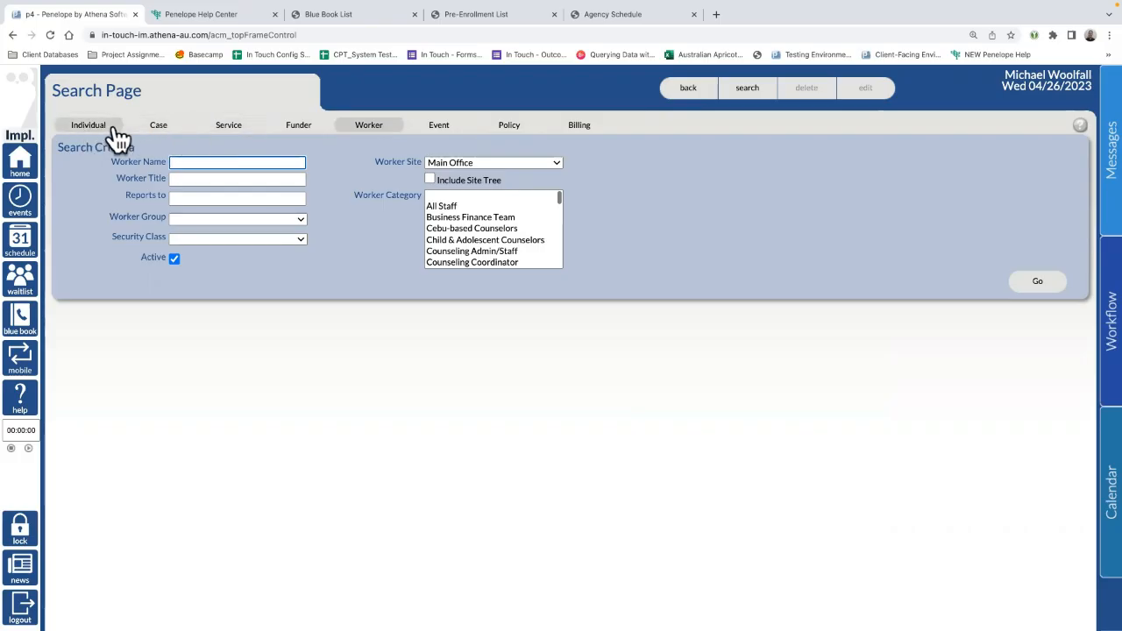
Step: Switch the Search Page to the Individual search
left_click(91, 131)
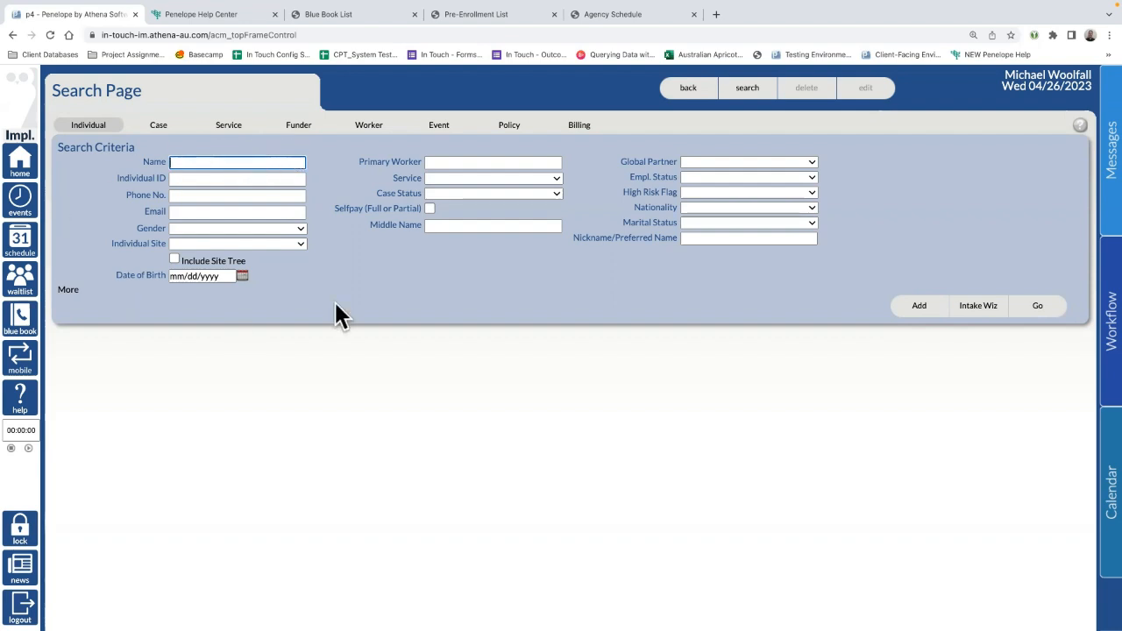
Step: Run an individual search on the name 'M', listing three matching records with an open case
type("M")
key("BackSpace")
type("Mick")
type("ouse")
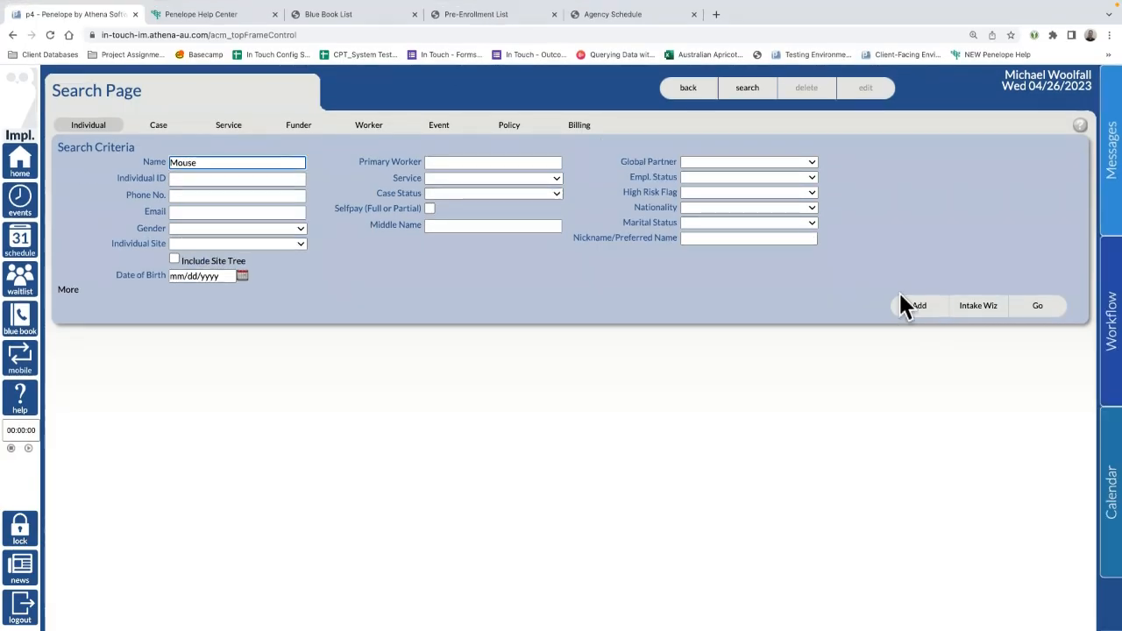
left_click_drag(221, 161, 70, 151)
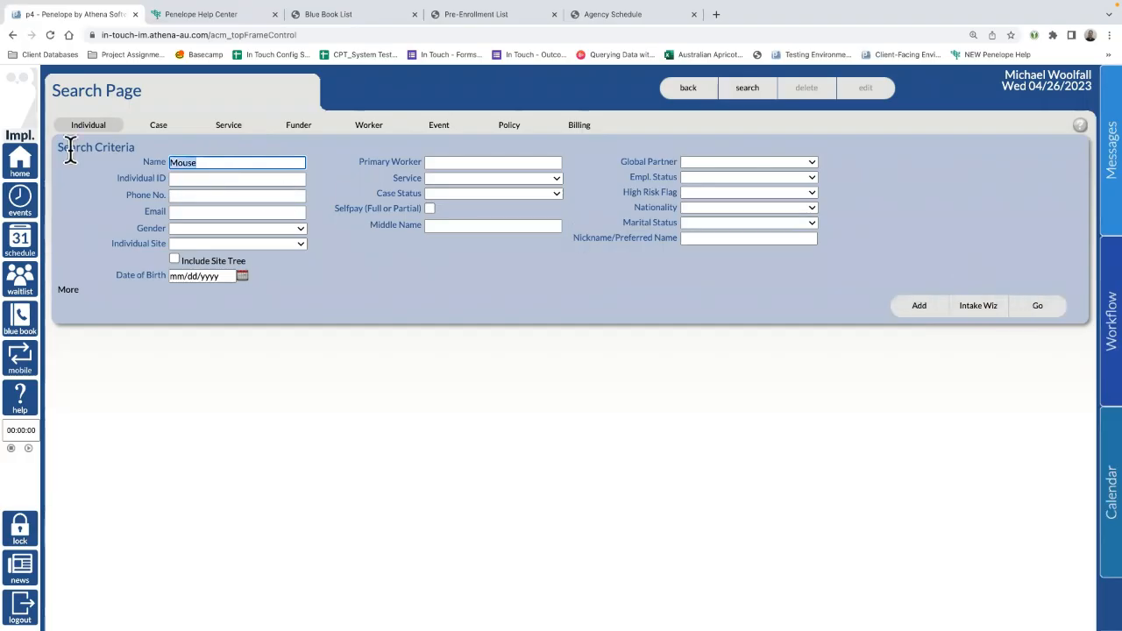
type("Mickey Mouse")
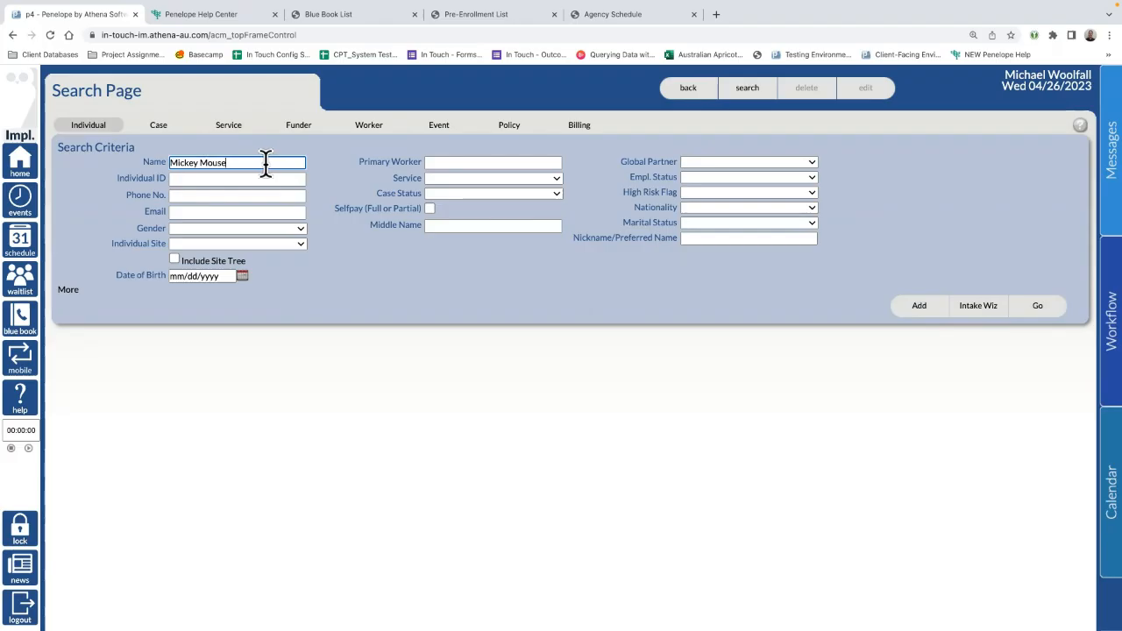
left_click_drag(263, 163, 139, 165)
key("BackSpace")
type("M")
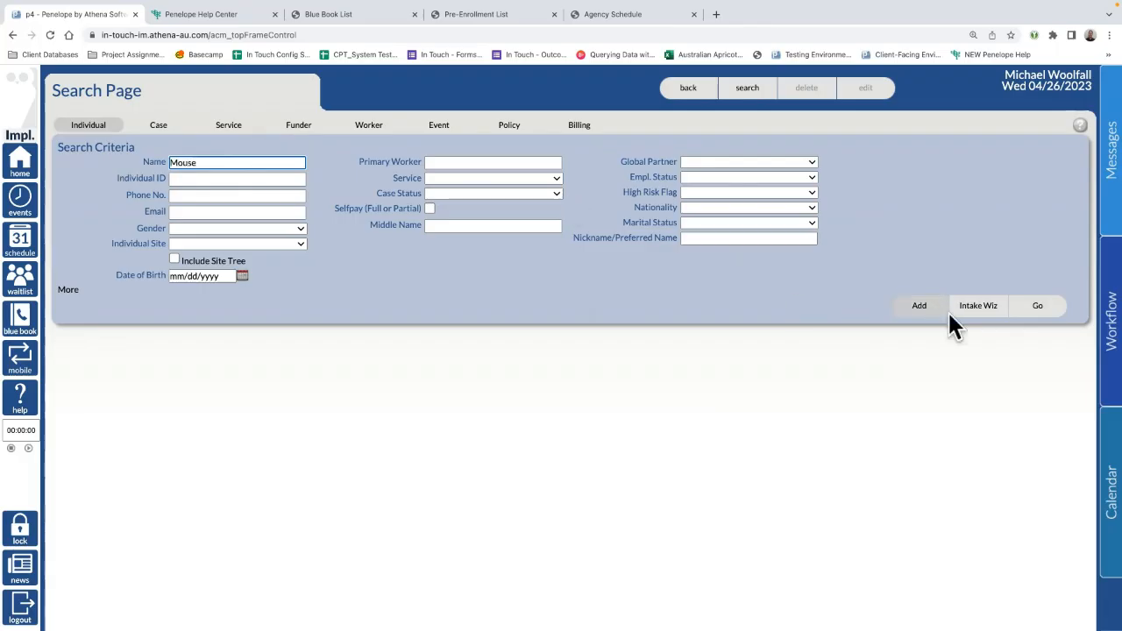
left_click(1040, 306)
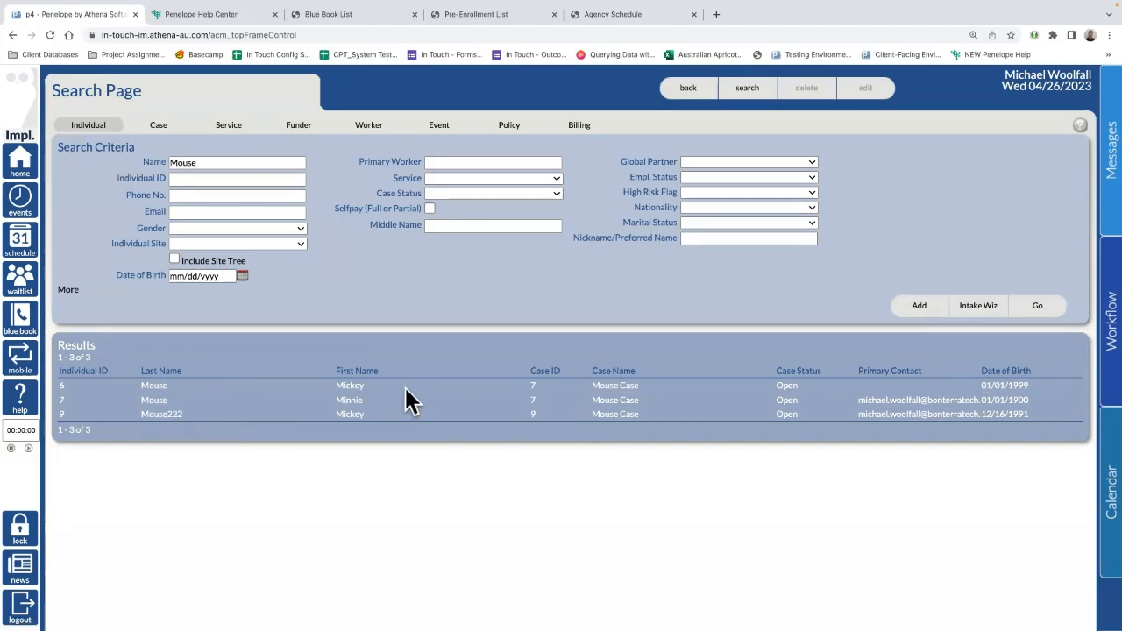
left_click_drag(1048, 413, 52, 399)
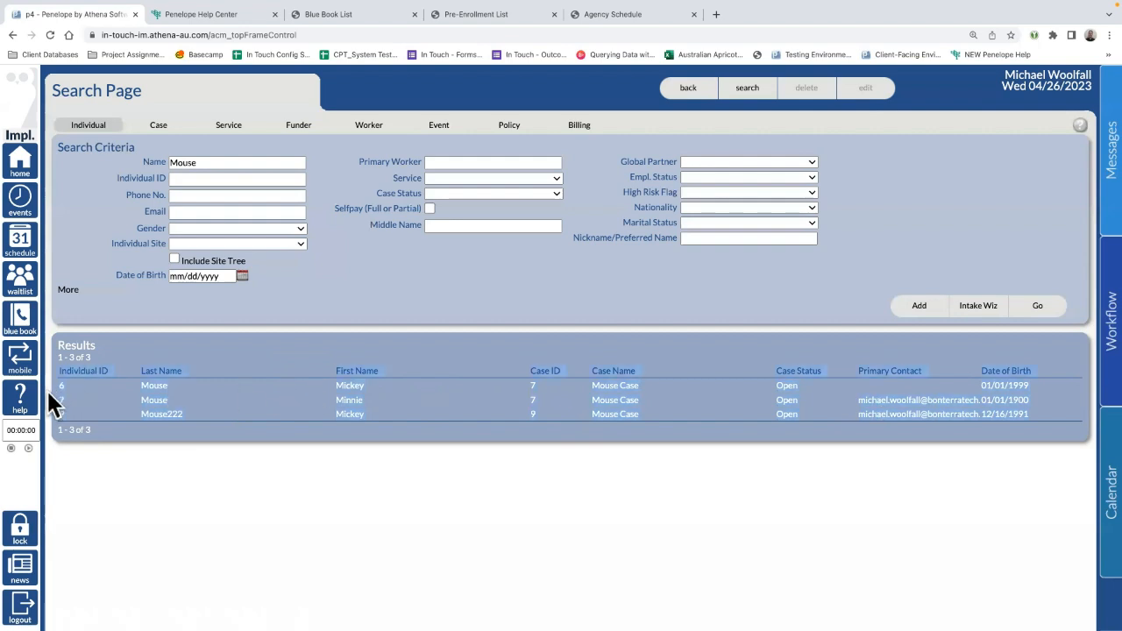
left_click(624, 391)
left_click_drag(1040, 385, 59, 384)
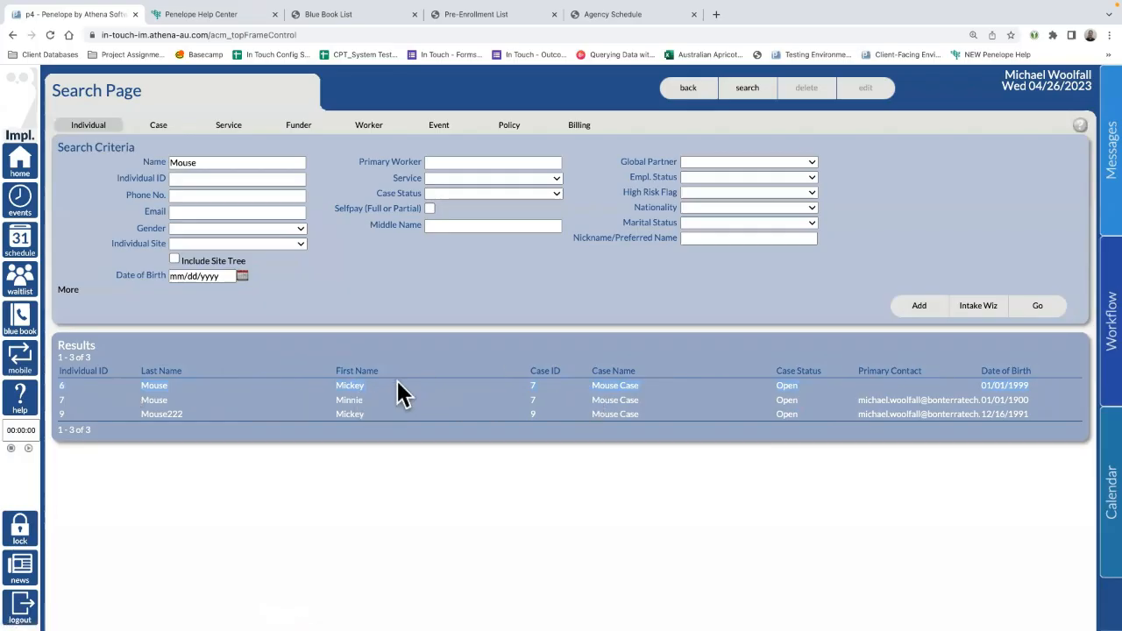
left_click(628, 399)
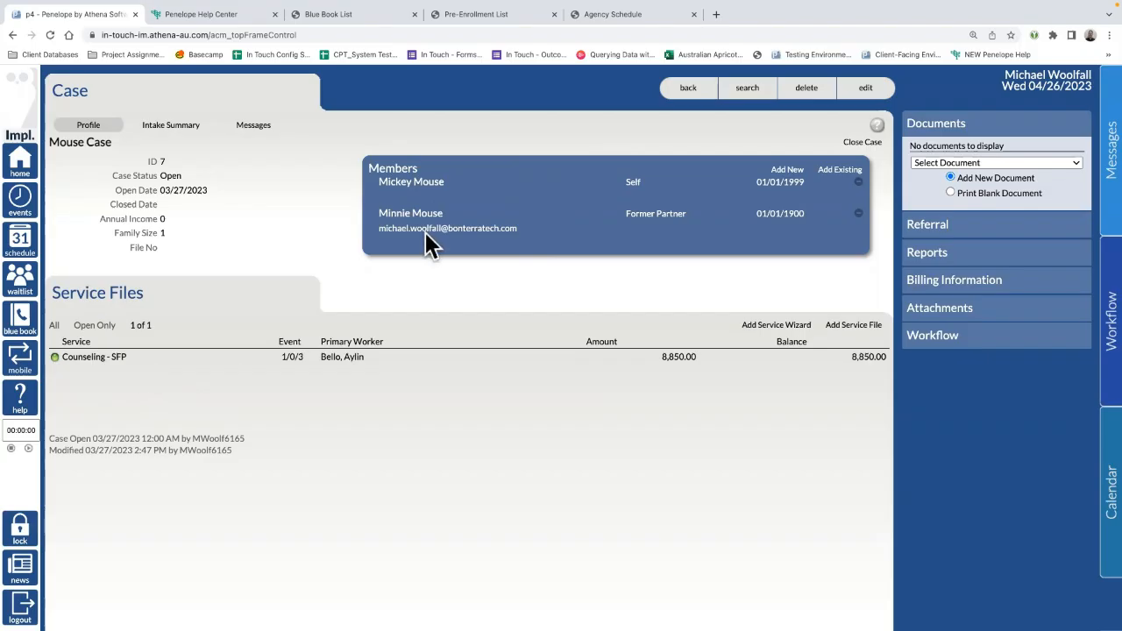
left_click(698, 91)
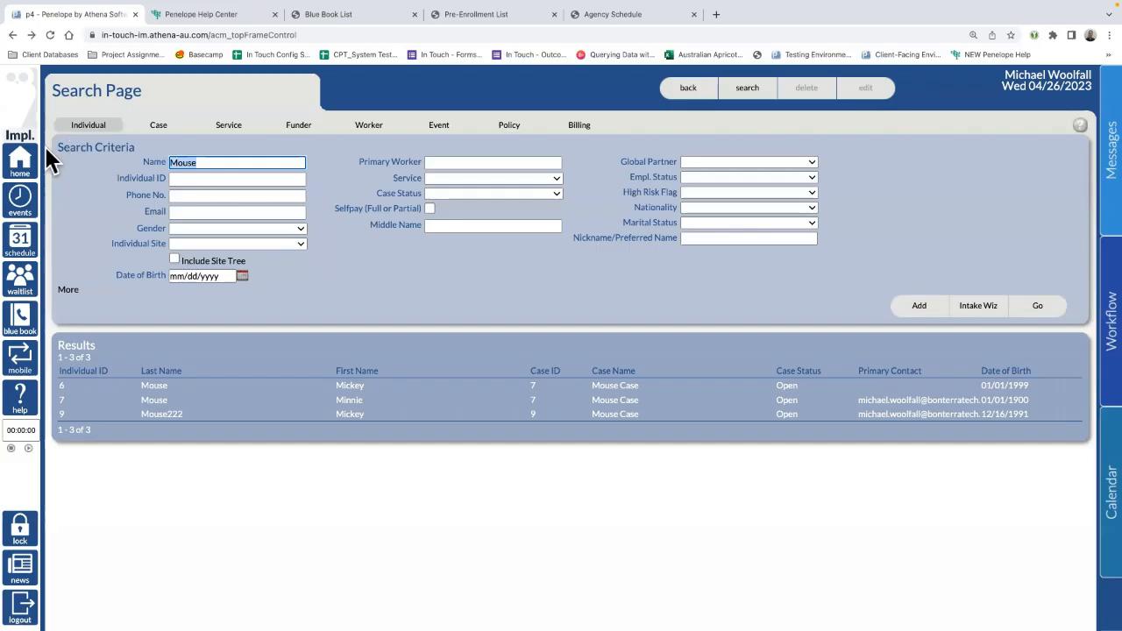
Step: Clear the name criterion and search for individuals born 04/26/2023, finding none
type("Mickey")
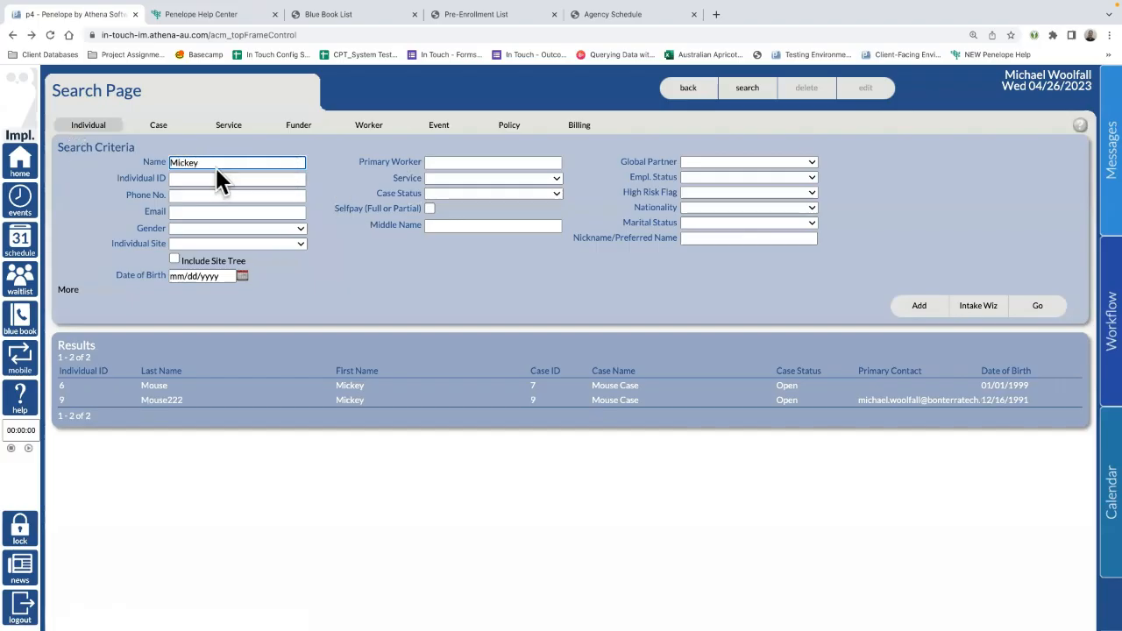
left_click_drag(213, 164, 70, 149)
key("BackSpace")
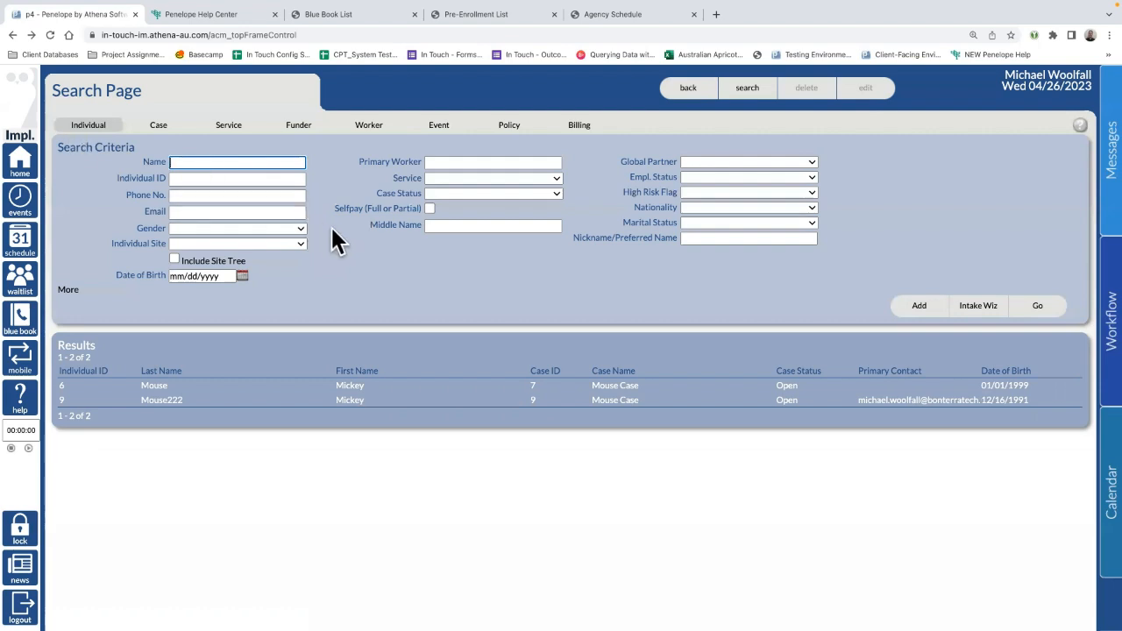
left_click(242, 277)
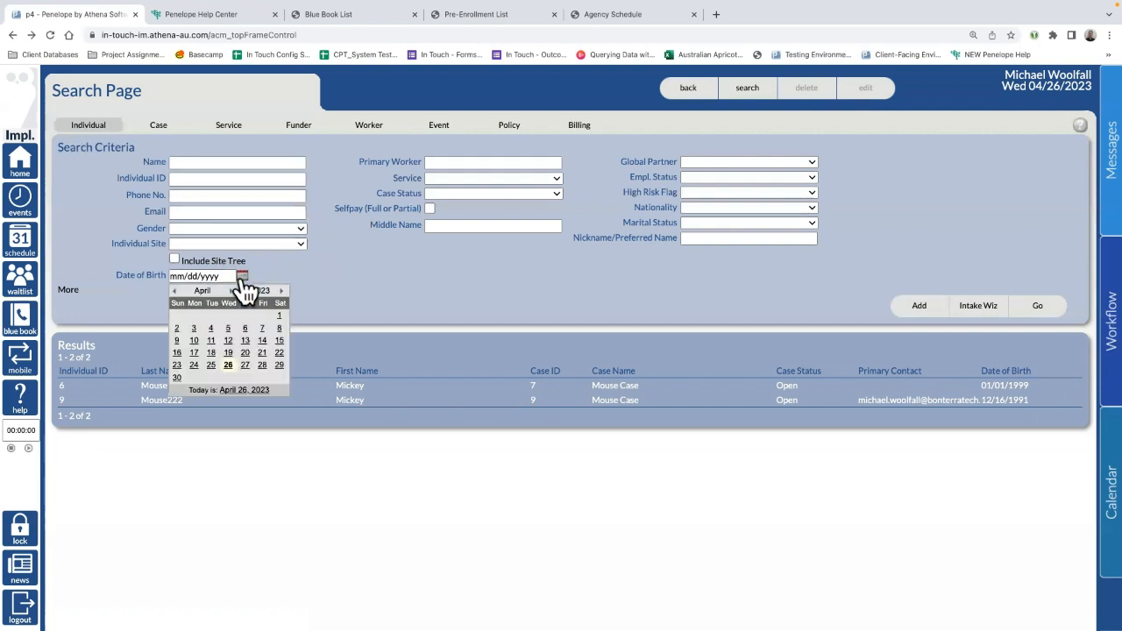
left_click(229, 365)
left_click(1037, 307)
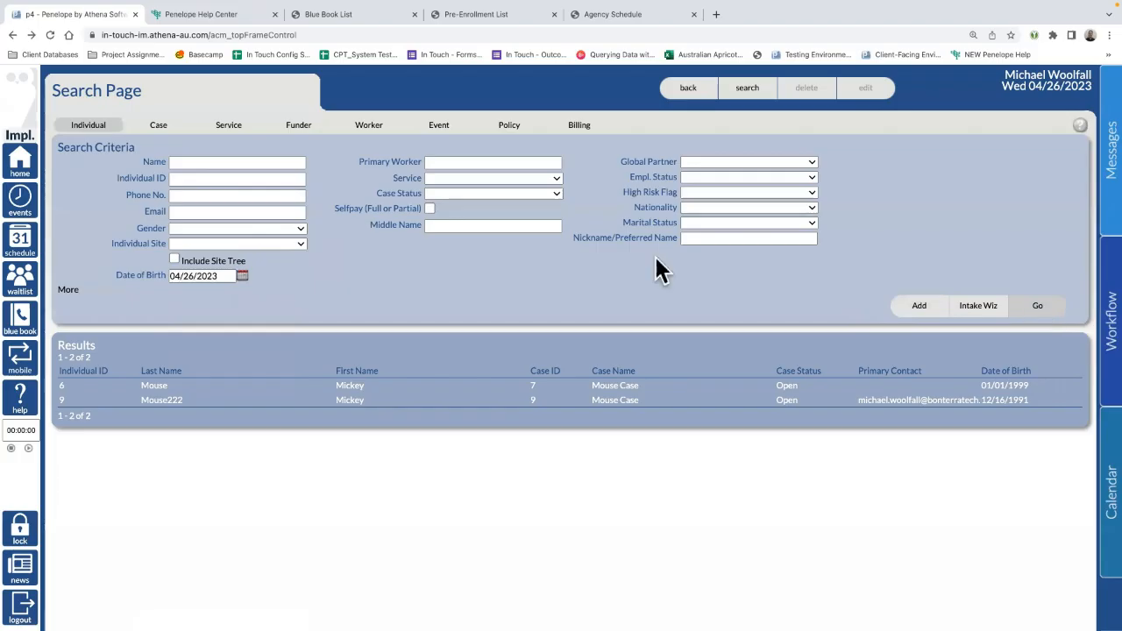
Step: Delete the 04/26/2023 date of birth so the search criteria are empty
left_click(231, 277)
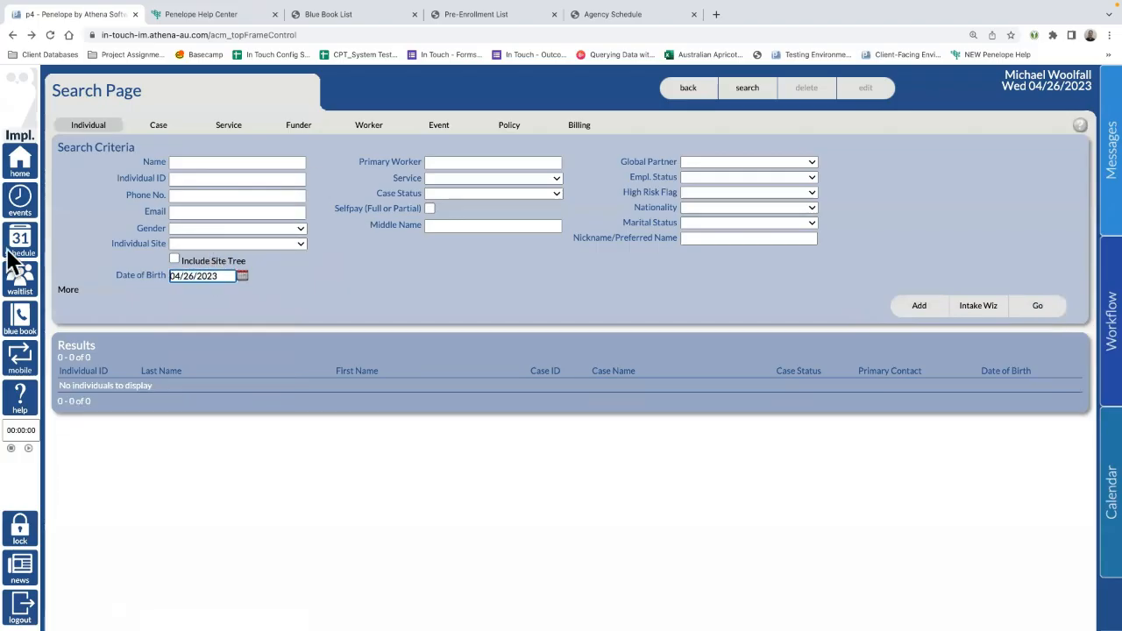
left_click_drag(230, 277, 72, 276)
key("BackSpace")
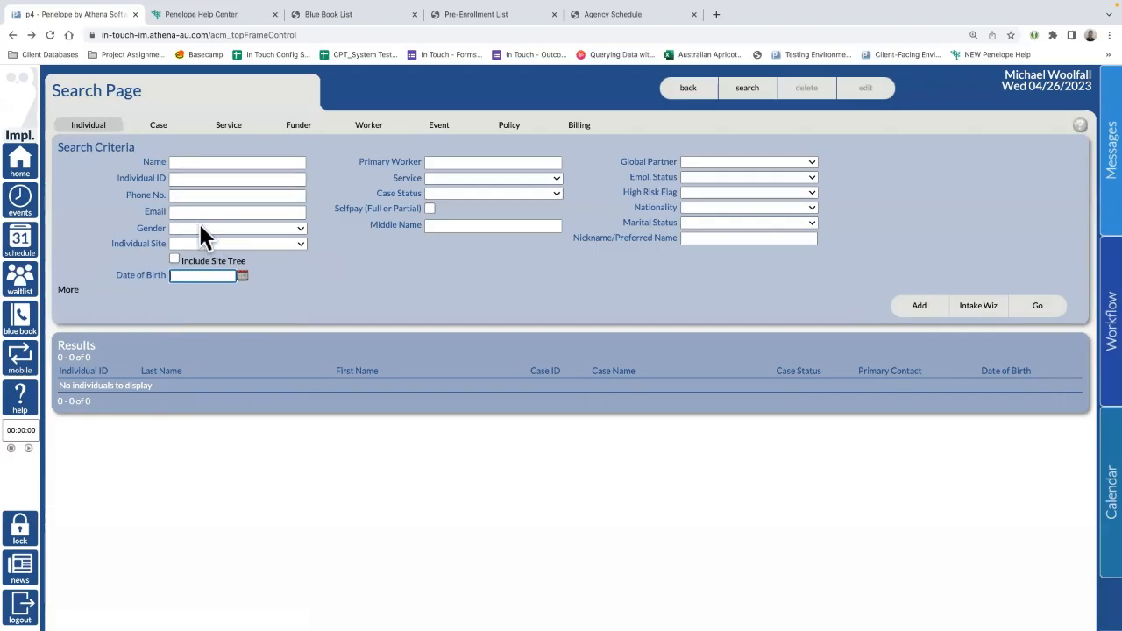
left_click(181, 197)
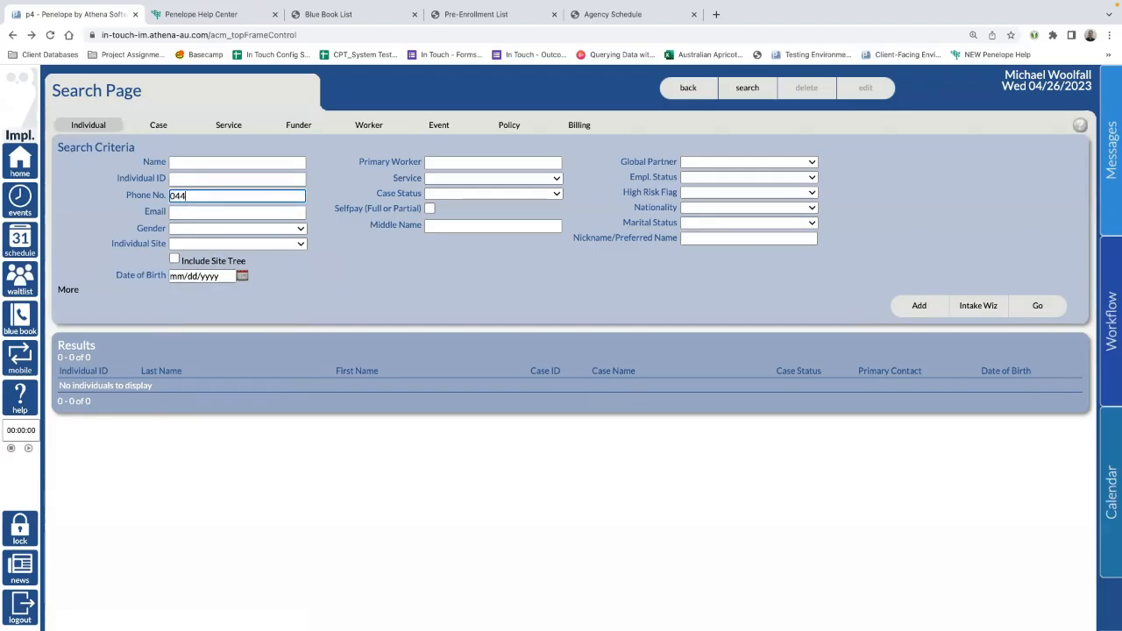
left_click(1067, 308)
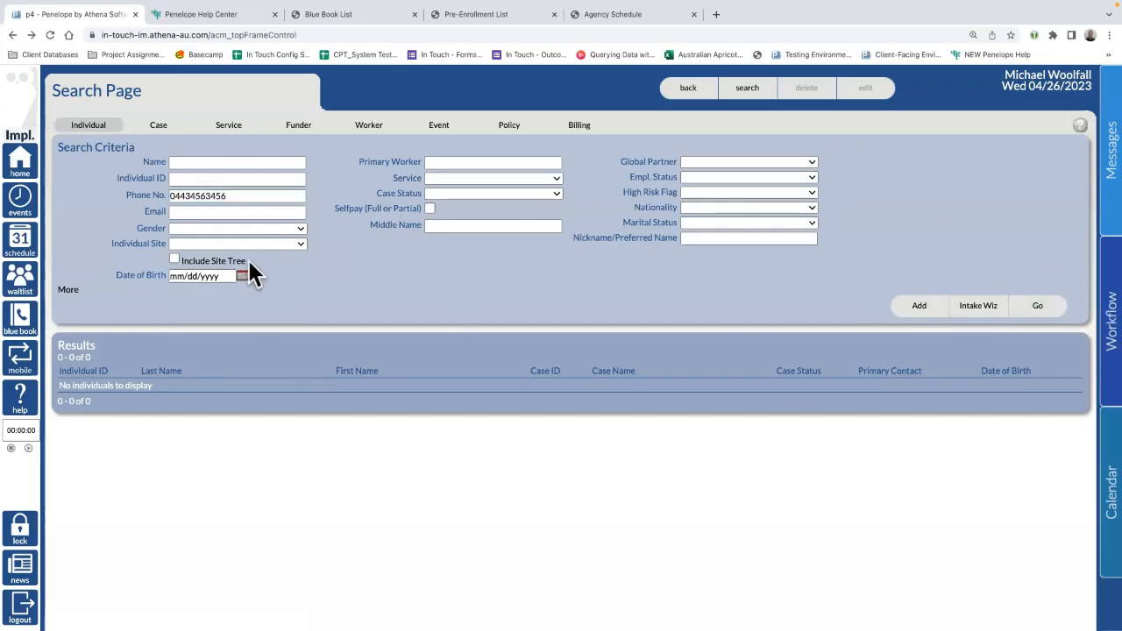
double_click(248, 196)
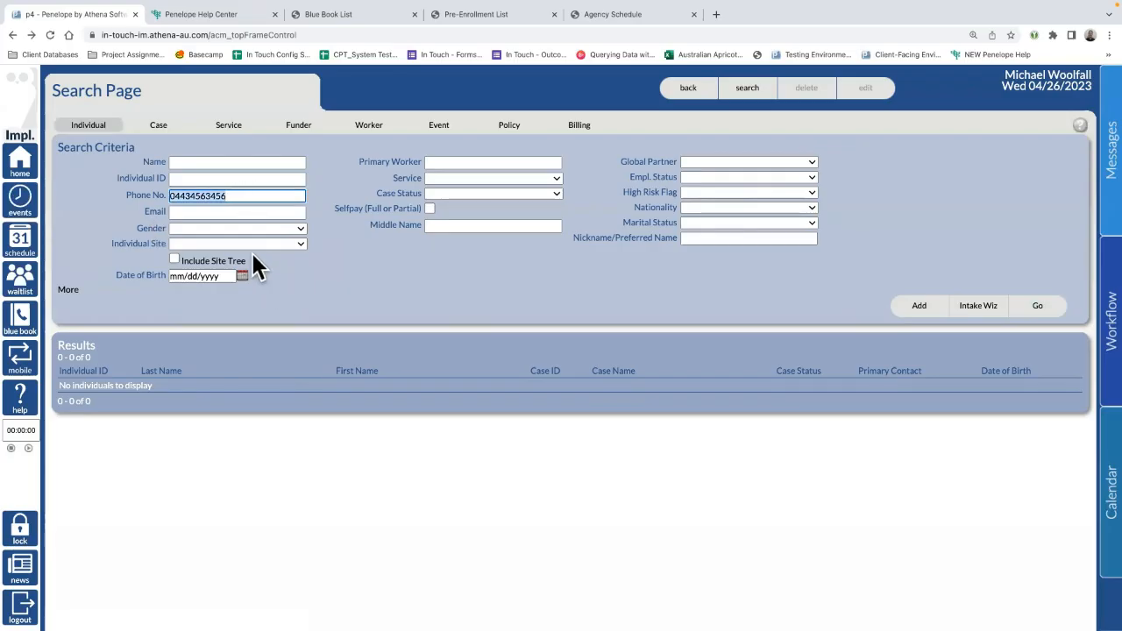
key("BackSpace")
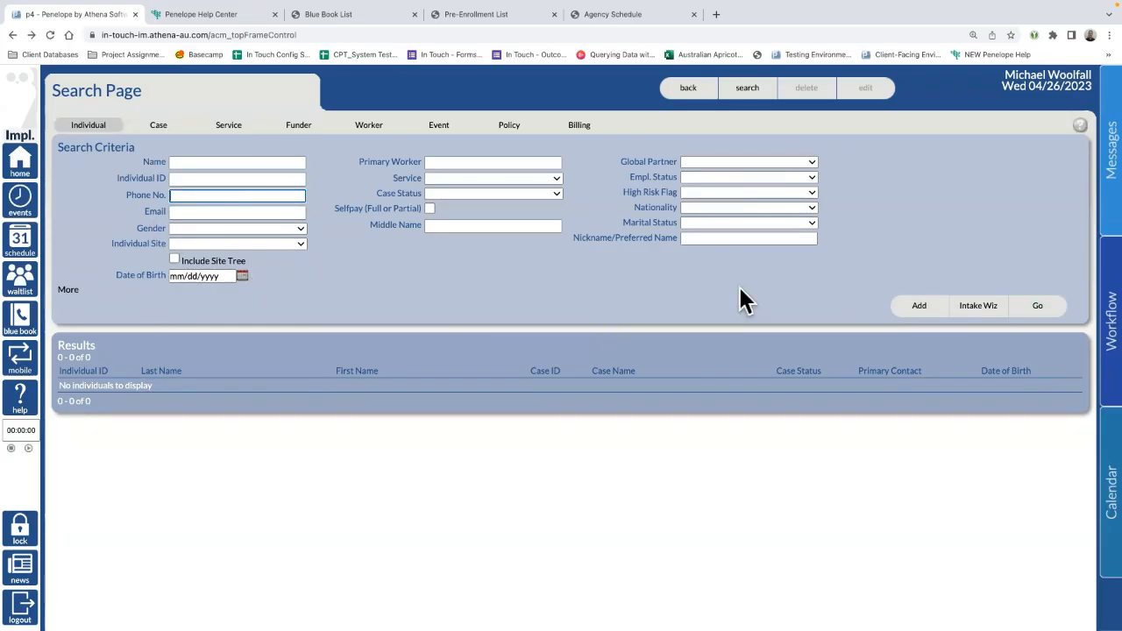
Step: Start an intake and enter the client's first and last name, Male, born 01/01/1980
left_click(971, 306)
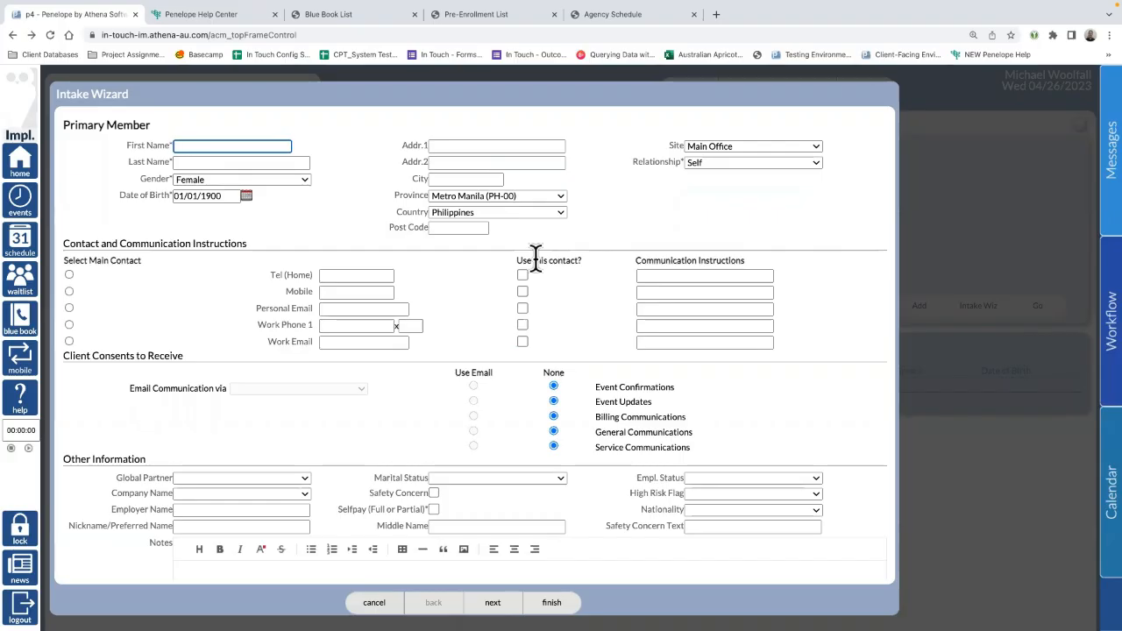
type("Harry")
left_click(232, 161)
type("Potter")
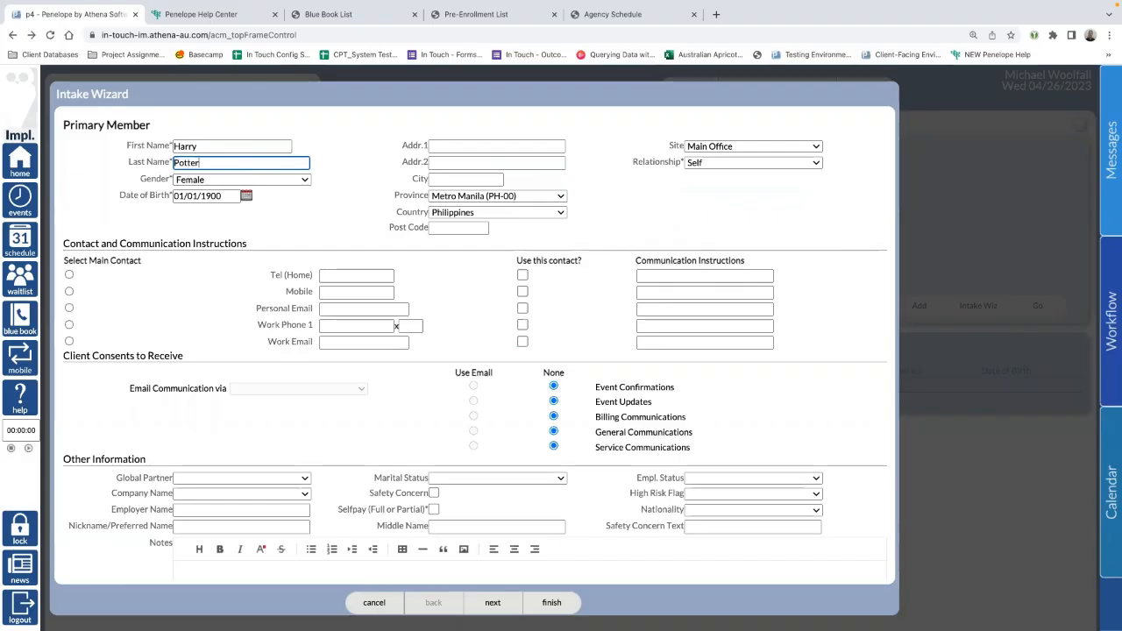
left_click(212, 175)
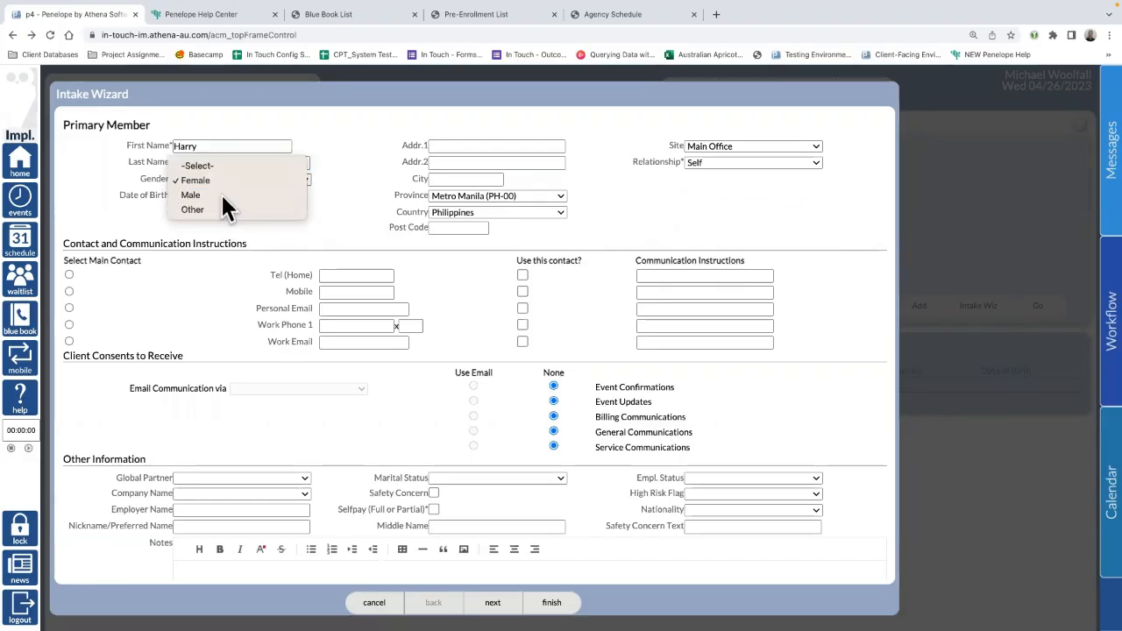
left_click(220, 194)
left_click(233, 197)
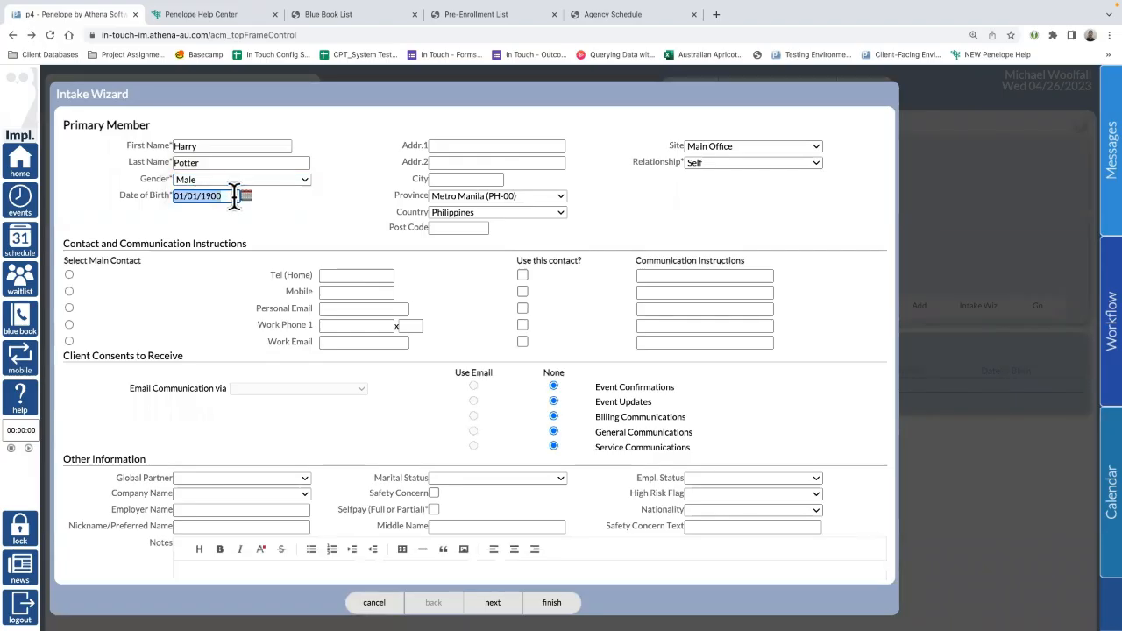
type("0")
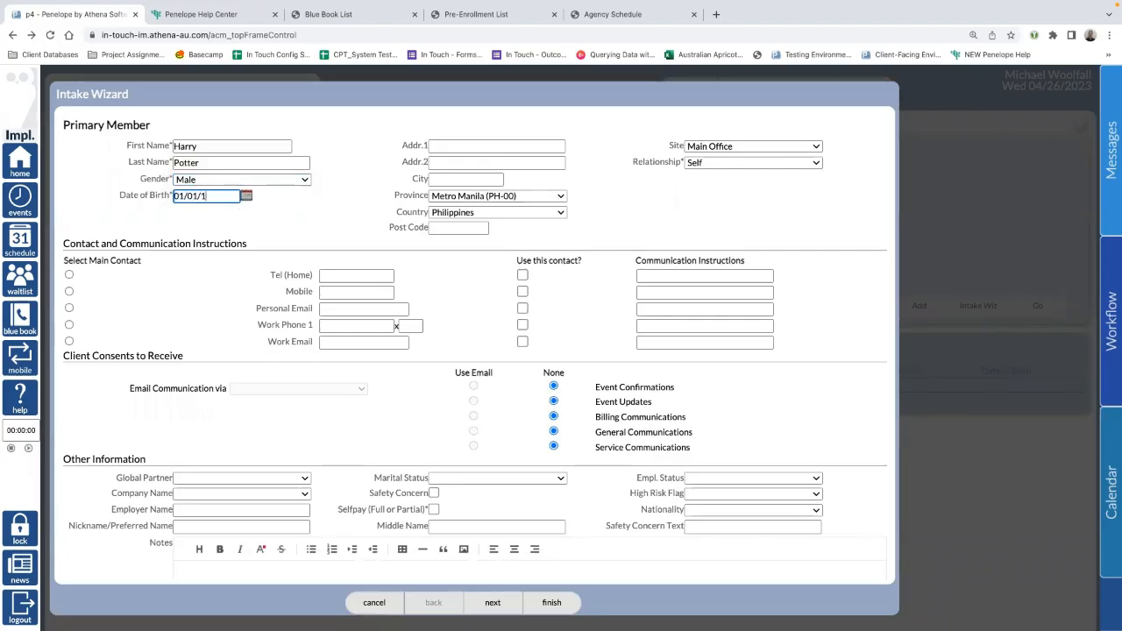
left_click(271, 127)
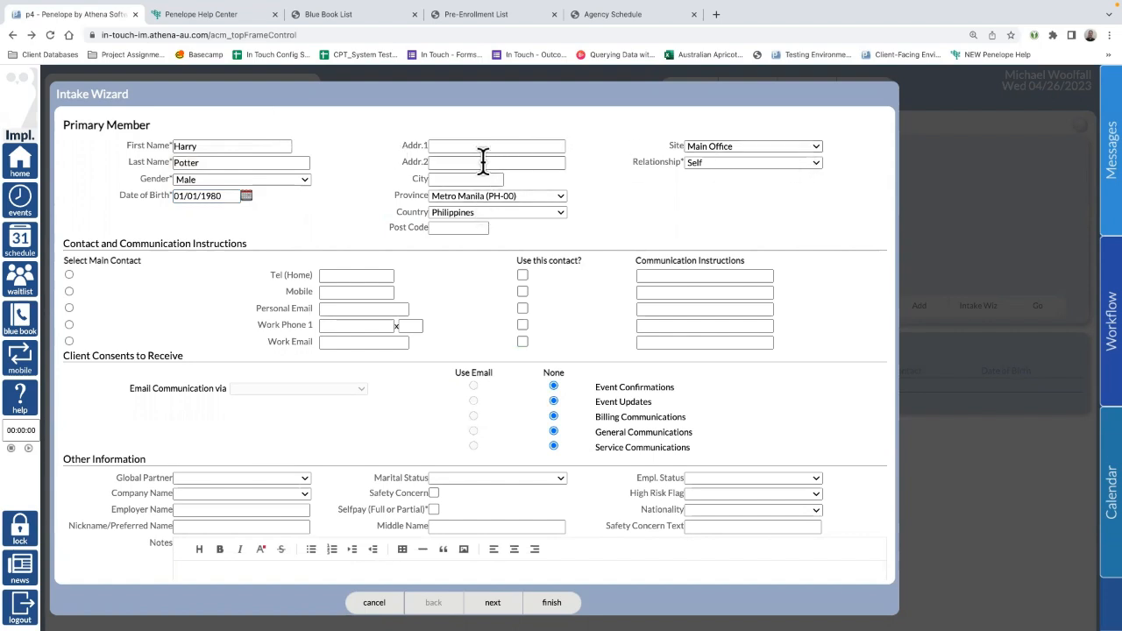
Step: Set the client's city to Makati, Metro Manila, with post code 2323
left_click(460, 179)
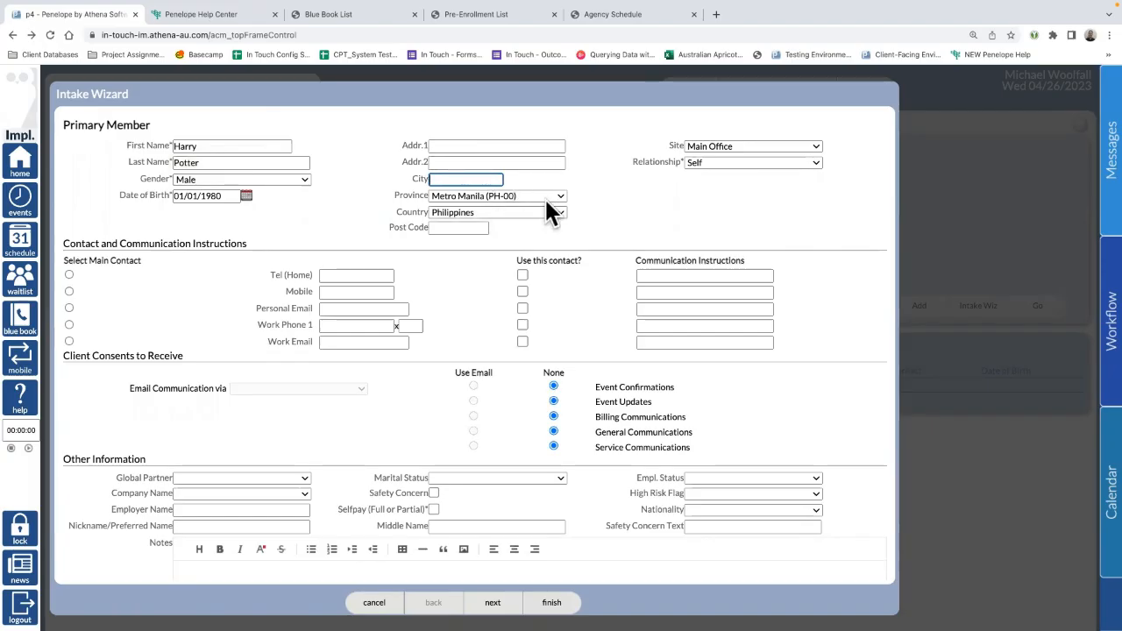
type("Mak")
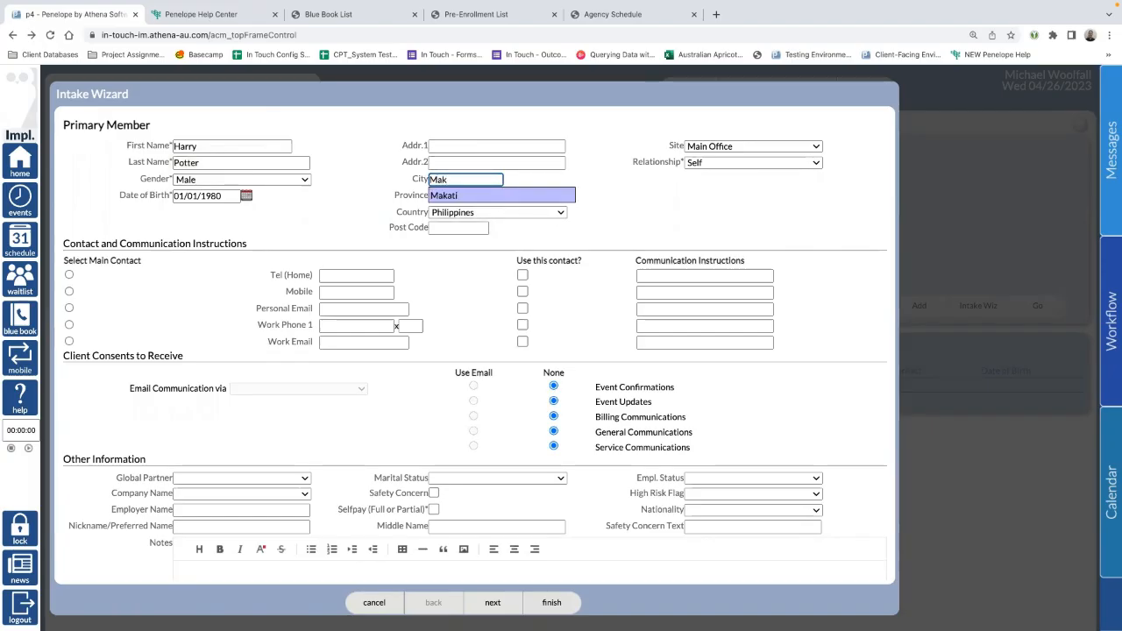
left_click(463, 193)
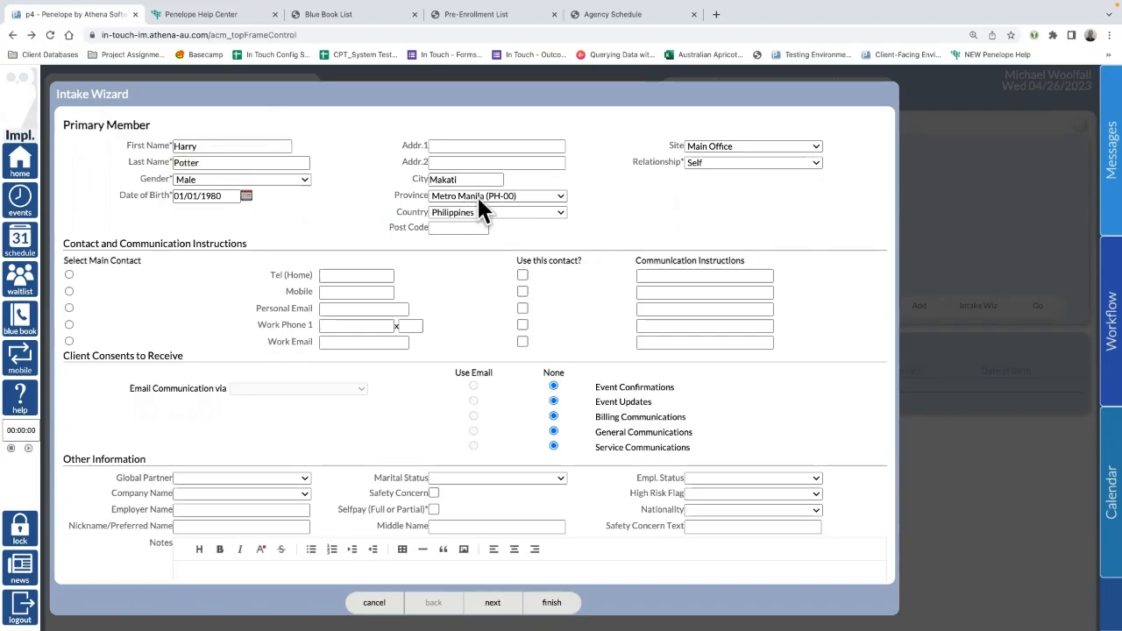
left_click(462, 228)
type("232")
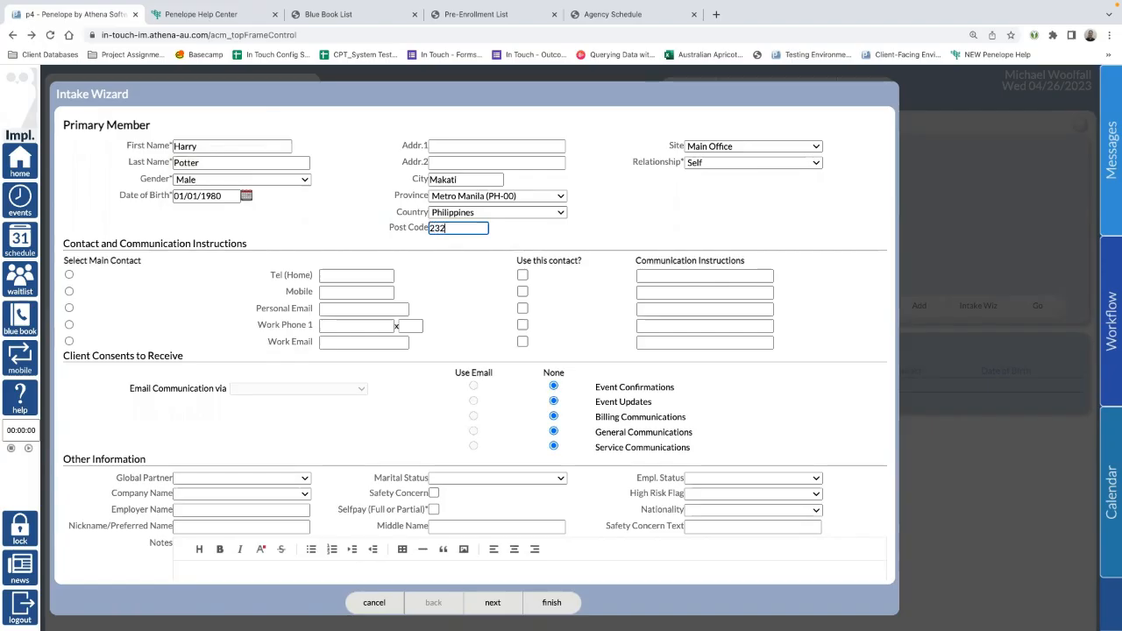
type("3")
left_click(643, 200)
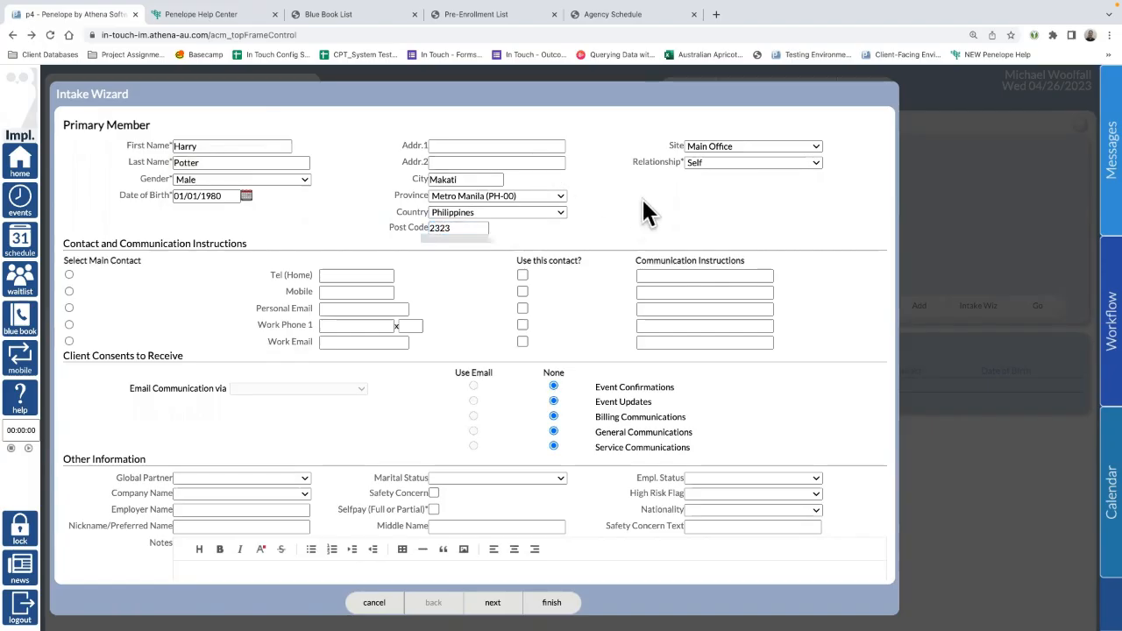
left_click(737, 150)
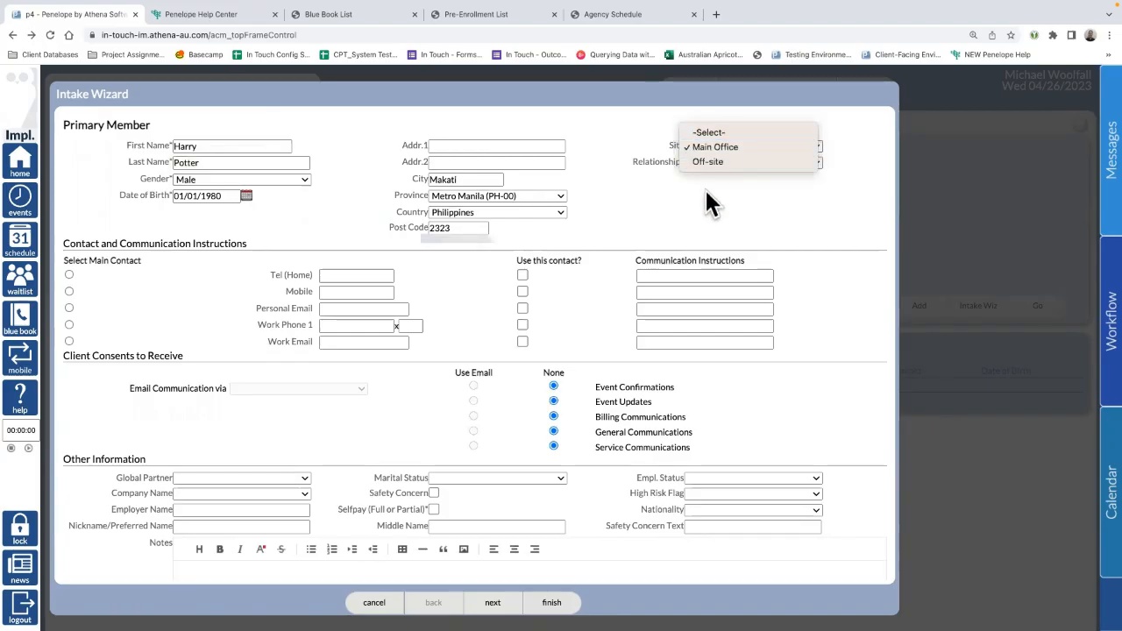
left_click(706, 189)
left_click(717, 162)
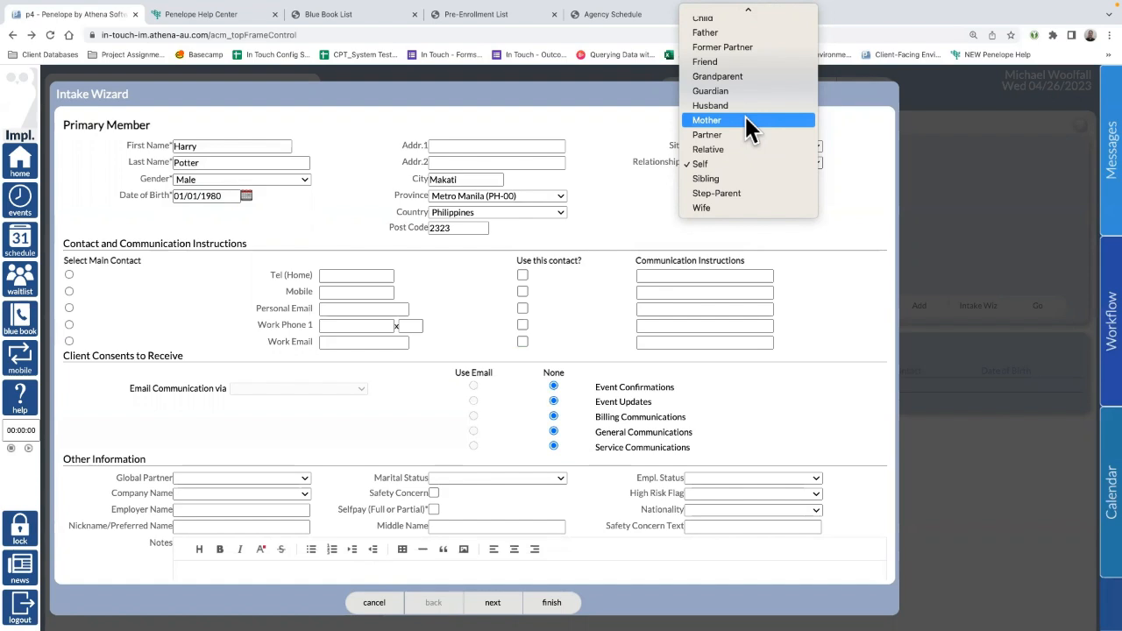
left_click(712, 165)
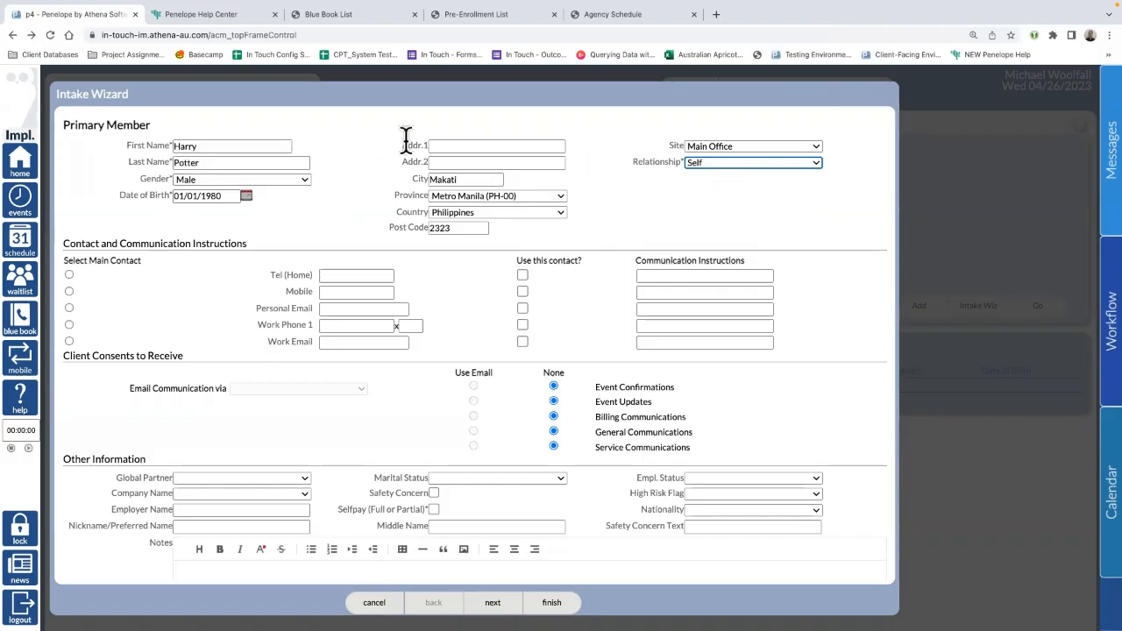
left_click(763, 161)
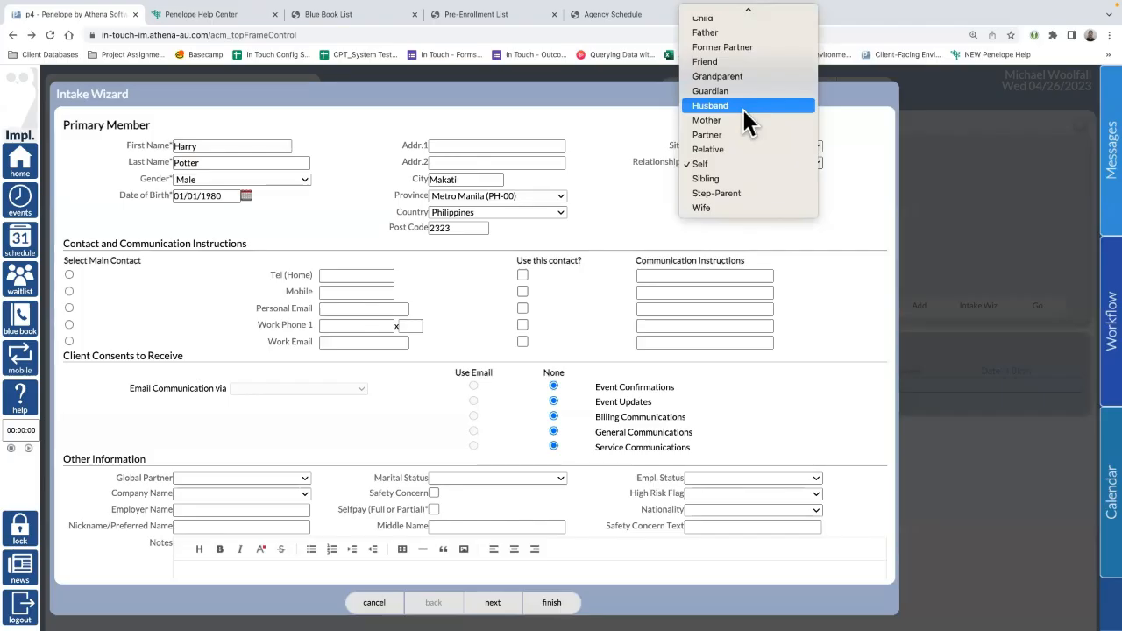
left_click(626, 138)
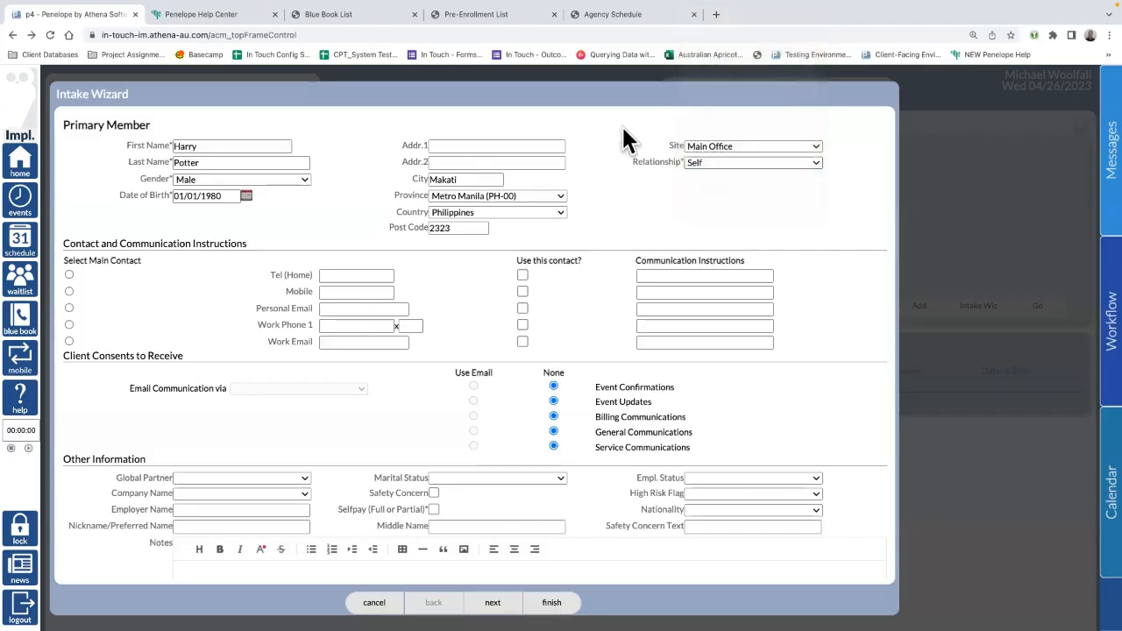
Step: Make the client's mobile number the main contact, noted 'Ok to leave voicemail'
scroll(251, 253, "down", 2)
scroll(252, 270, "down", 2)
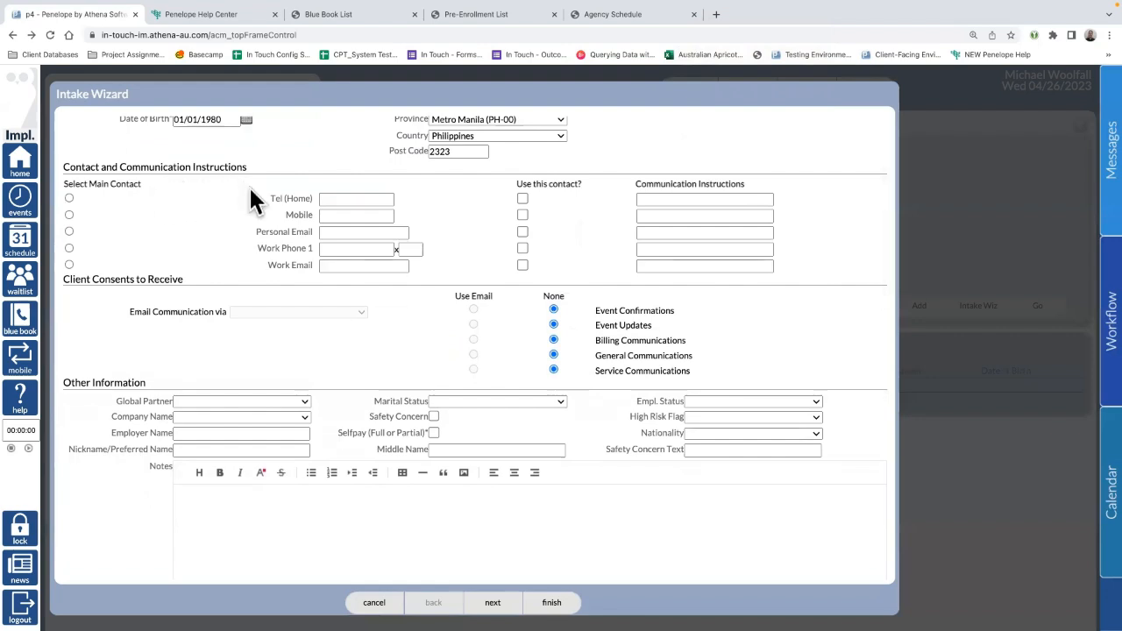
scroll(263, 201, "up", 1)
left_click(364, 274)
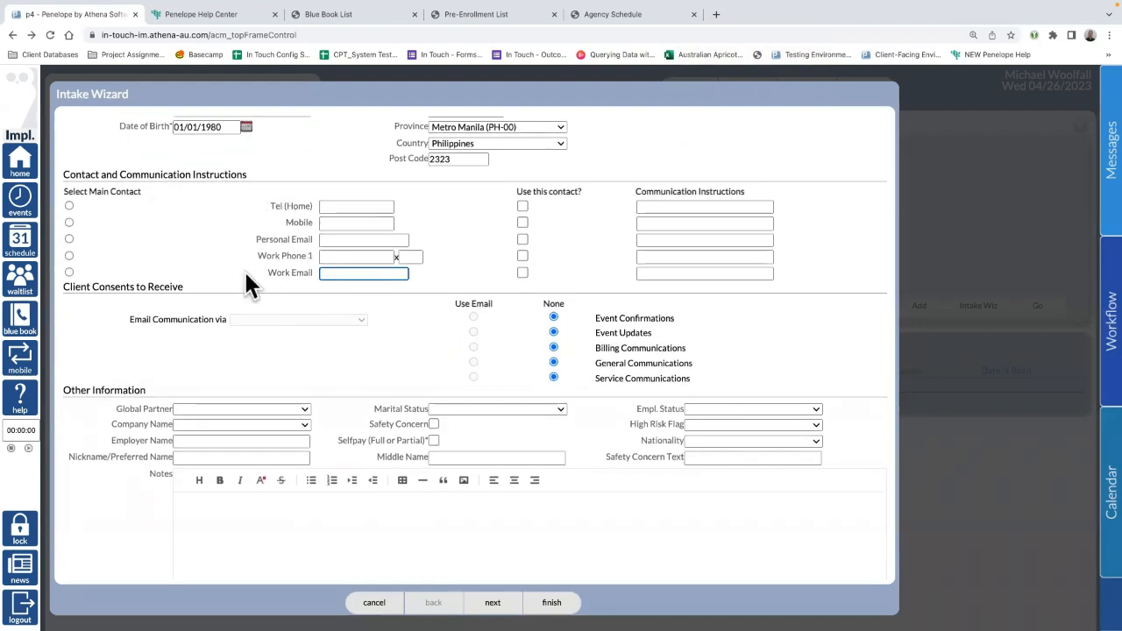
left_click(341, 225)
left_click(69, 222)
left_click(341, 224)
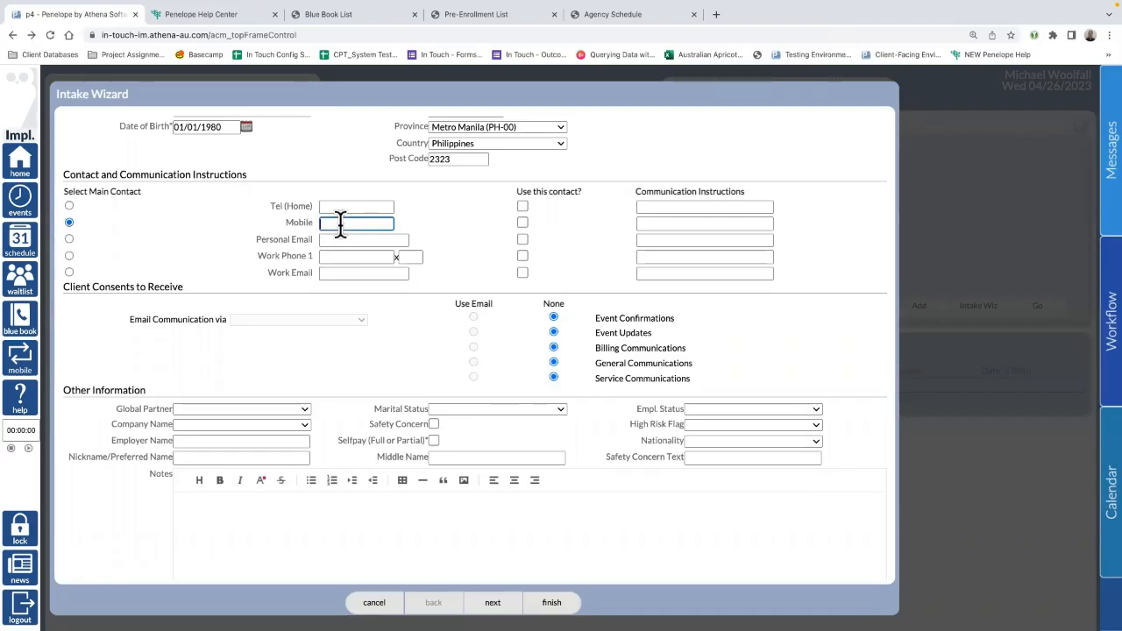
left_click(523, 223)
left_click(674, 222)
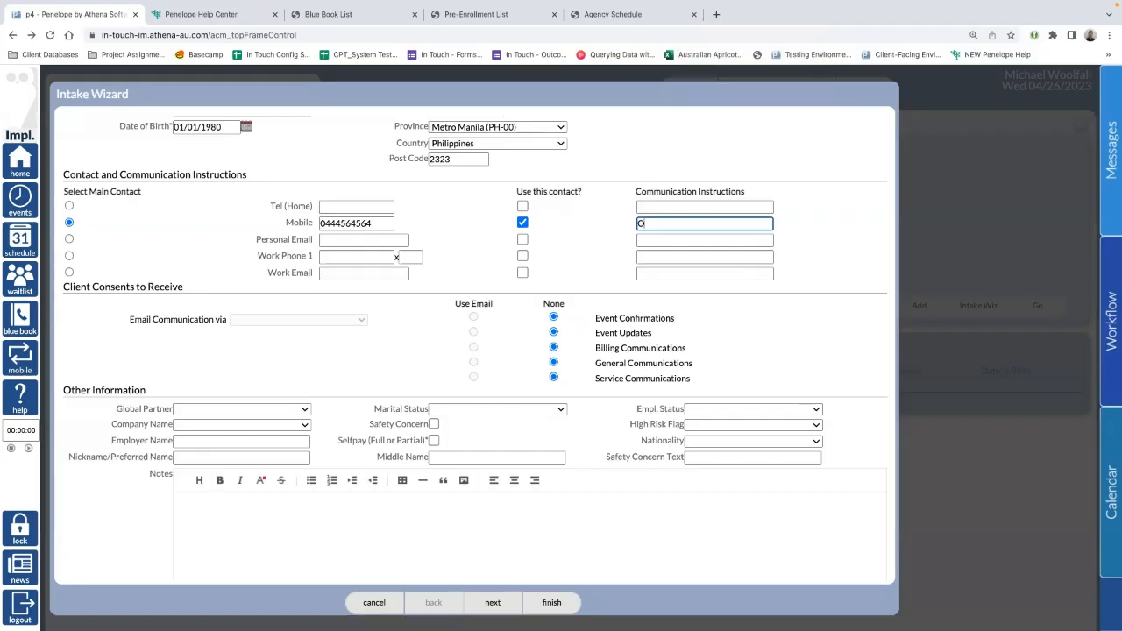
type("Ok to leave voice")
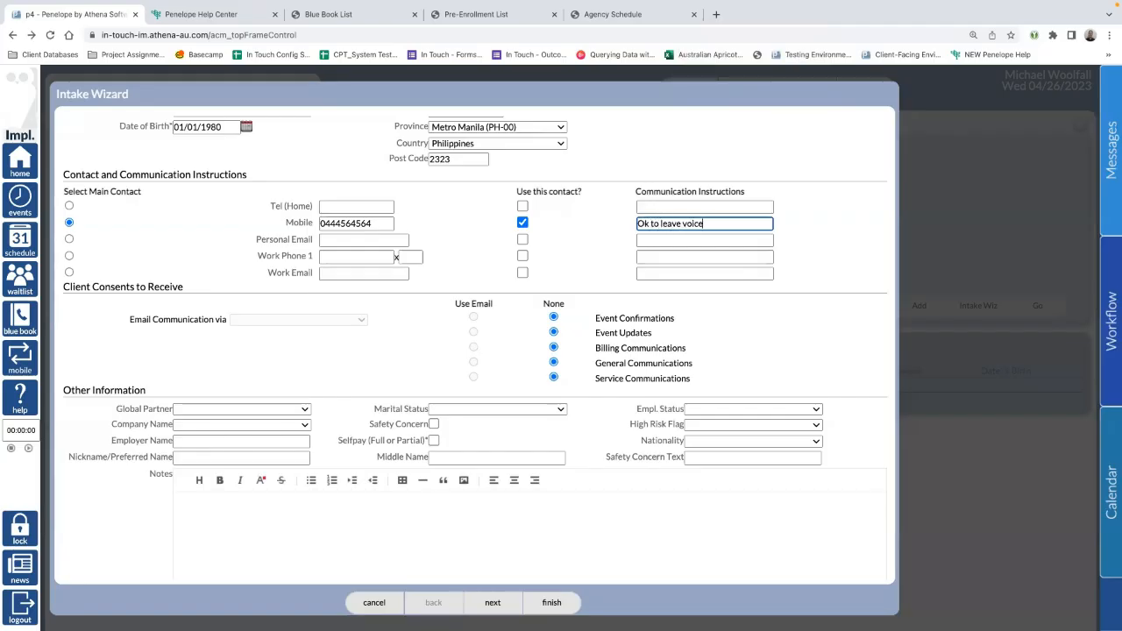
type("mail")
left_click(470, 235)
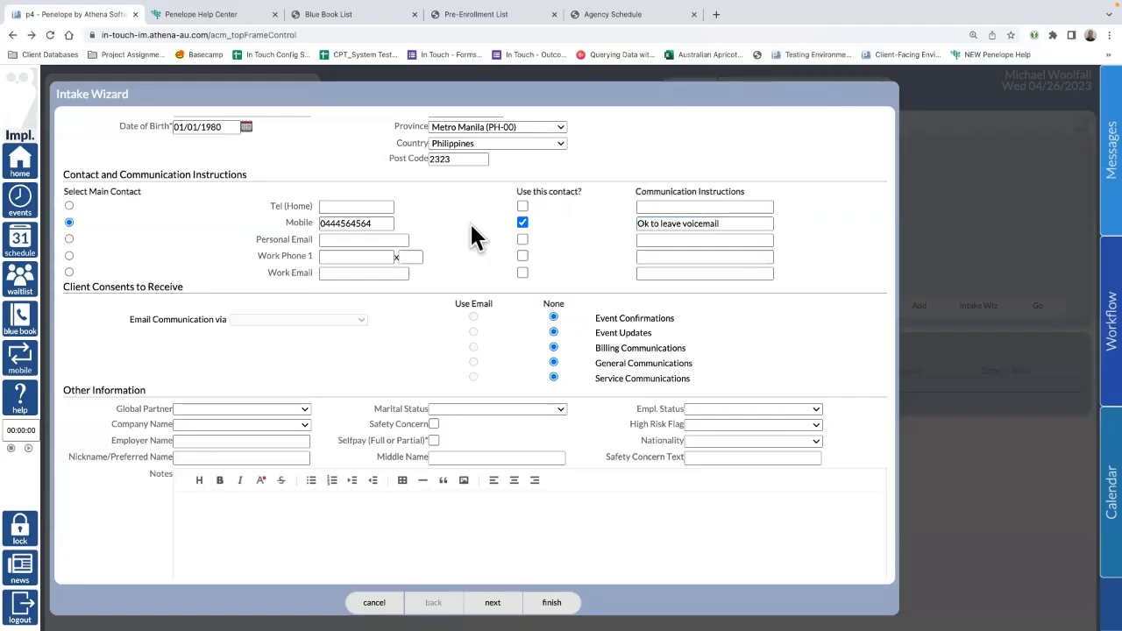
Step: Enter the client's personal email address as a usable contact
left_click(347, 273)
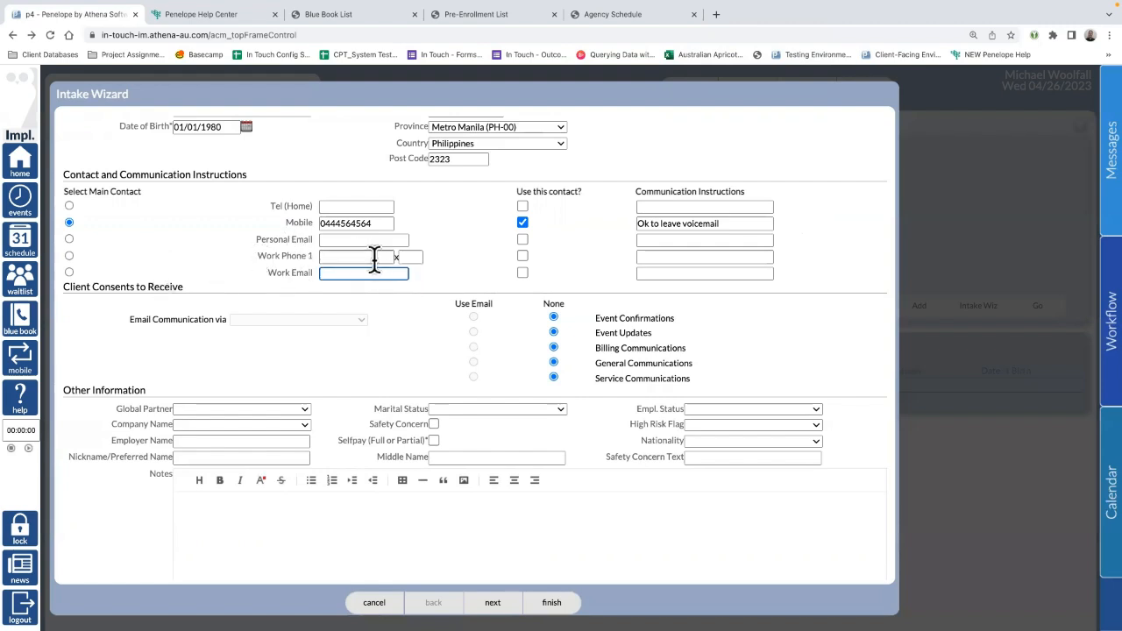
left_click(341, 240)
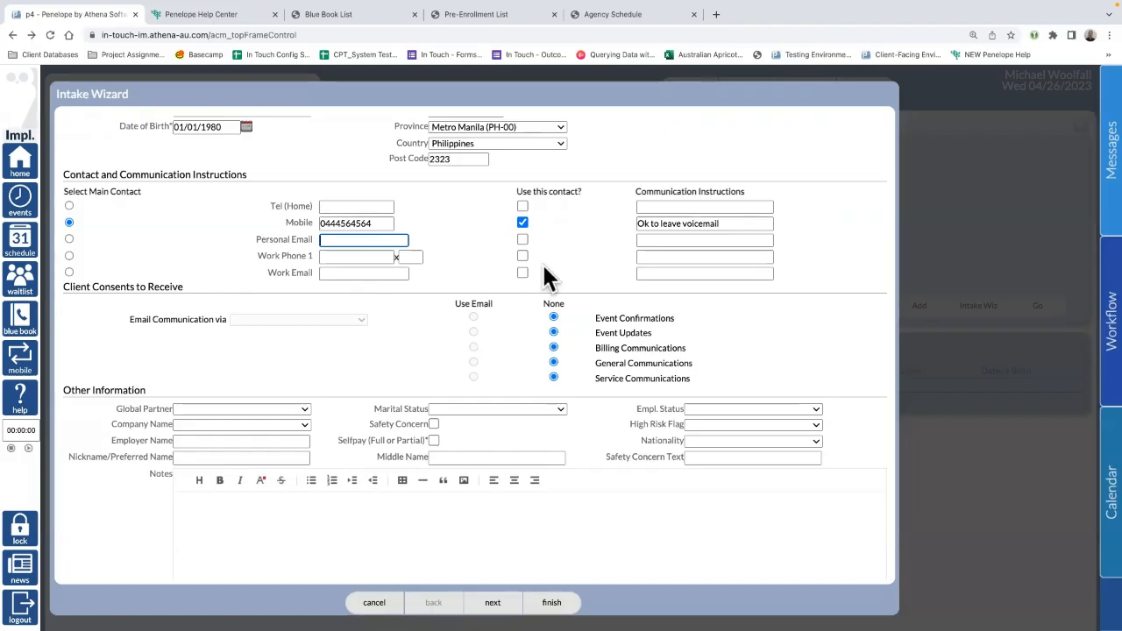
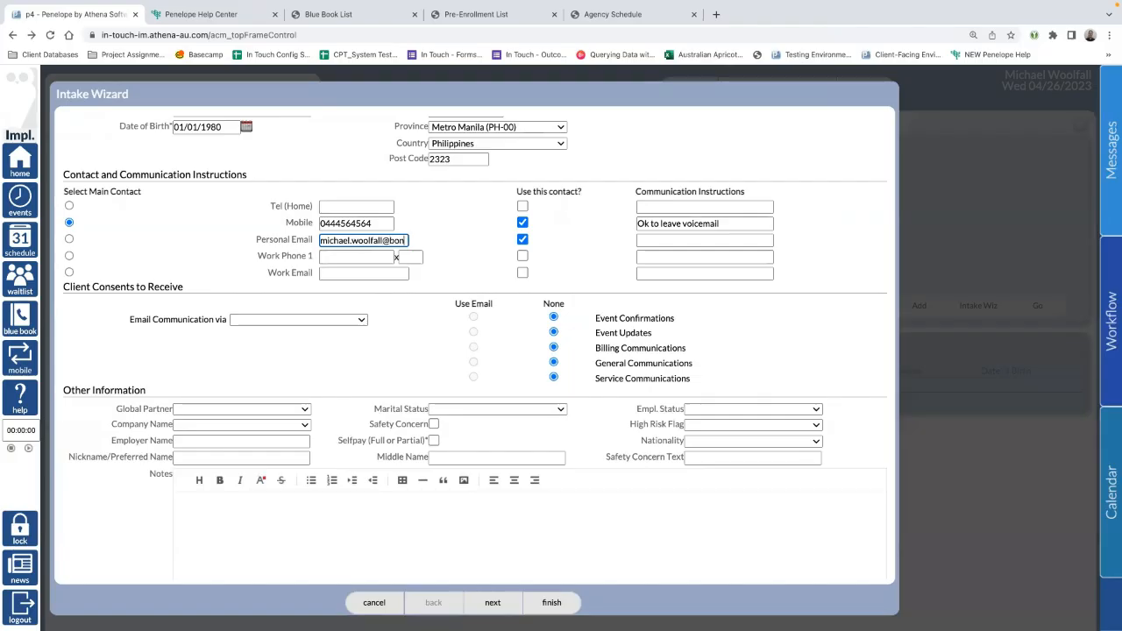
left_click_drag(399, 236, 193, 230)
left_click(377, 246)
left_click_drag(64, 287, 192, 287)
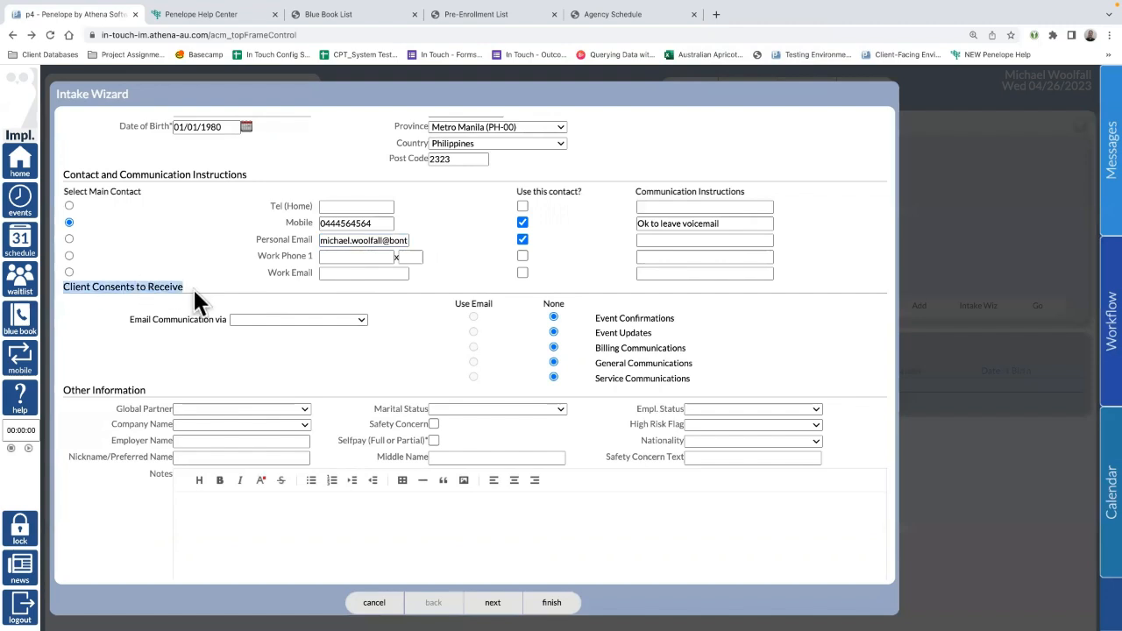
Step: Send email via Personal Email, consenting to confirmations, updates, billing, general and service emails
left_click(286, 318)
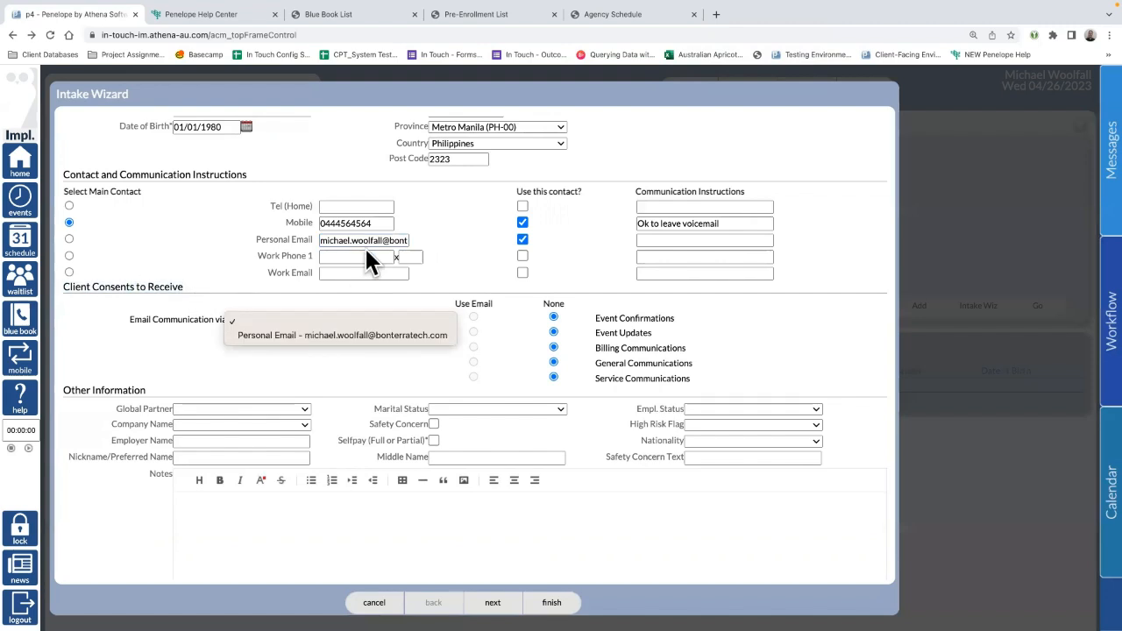
left_click(327, 332)
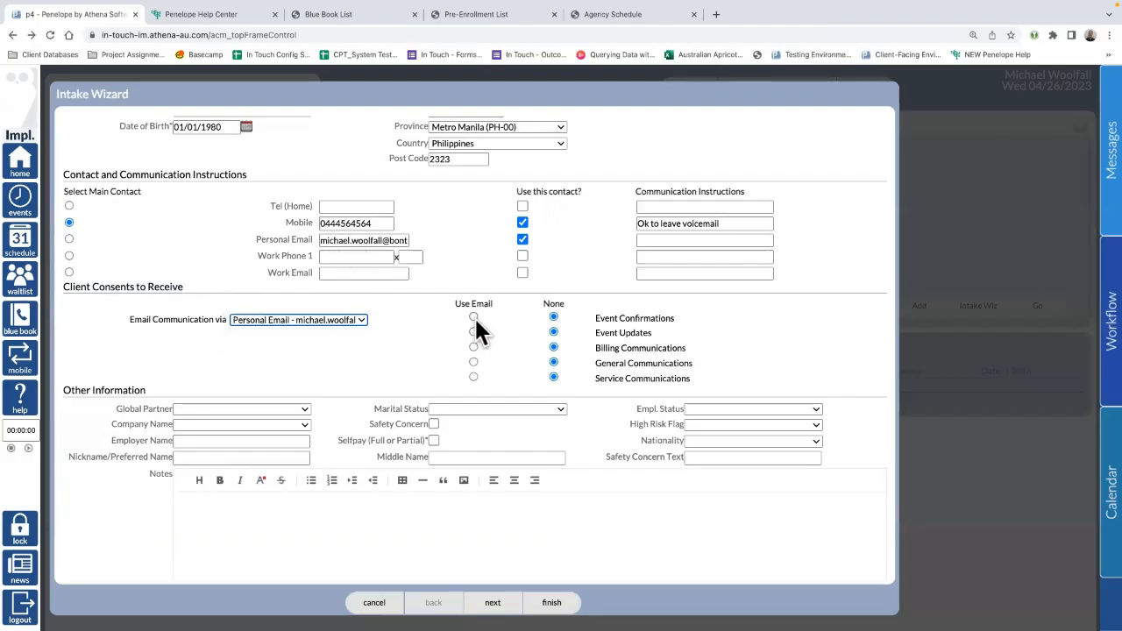
left_click(474, 316)
left_click(473, 331)
left_click(473, 347)
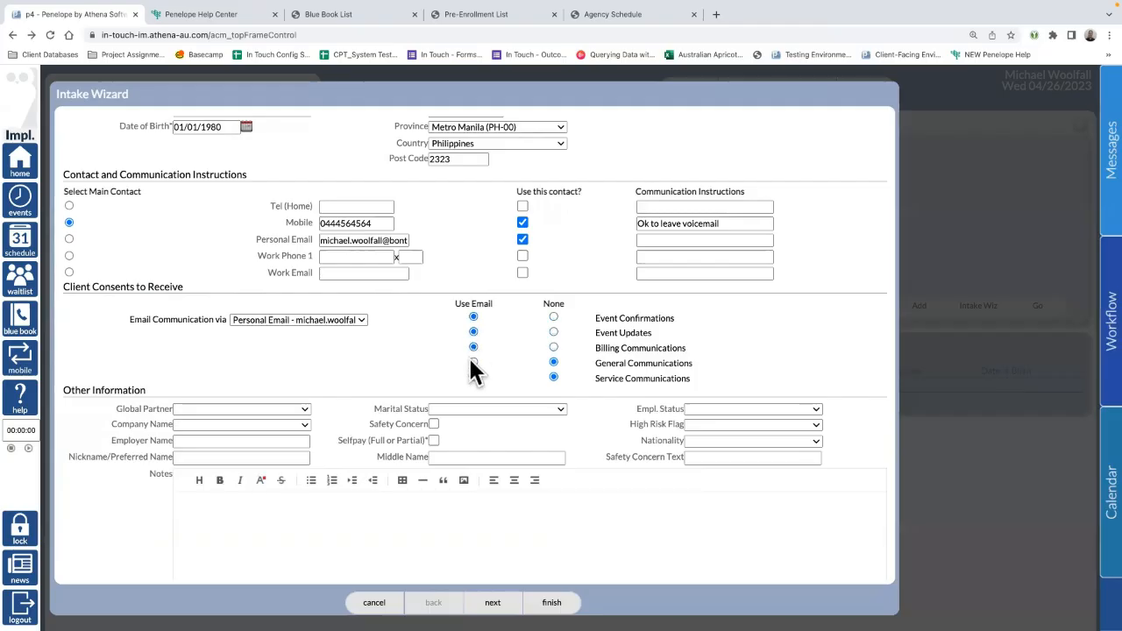
left_click(474, 361)
left_click(474, 377)
left_click_drag(697, 349, 573, 348)
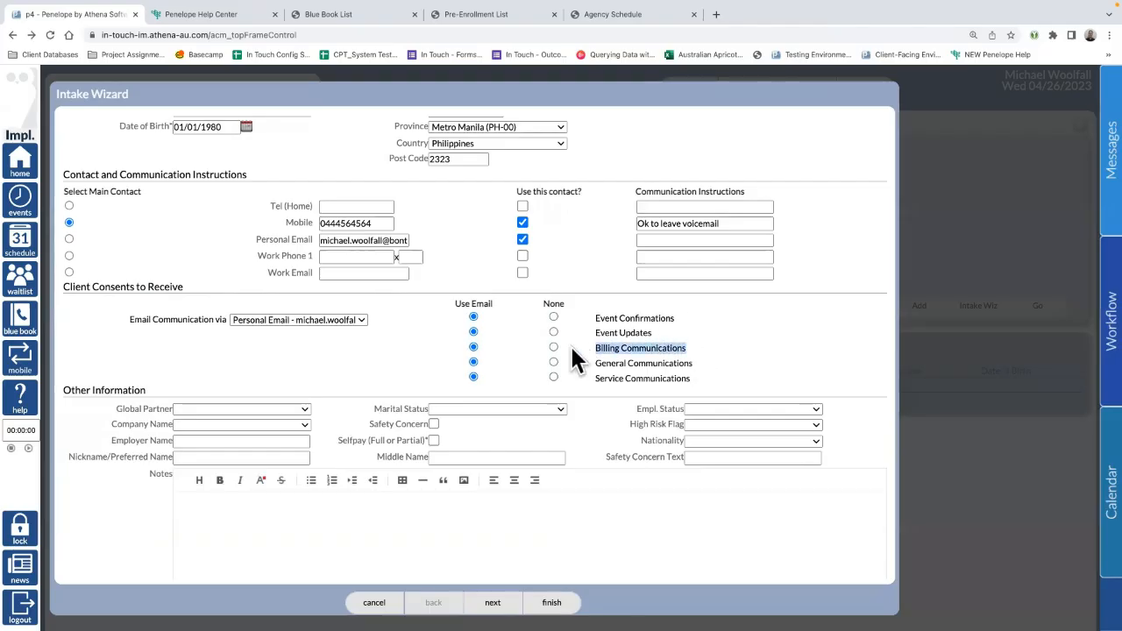
left_click(677, 351)
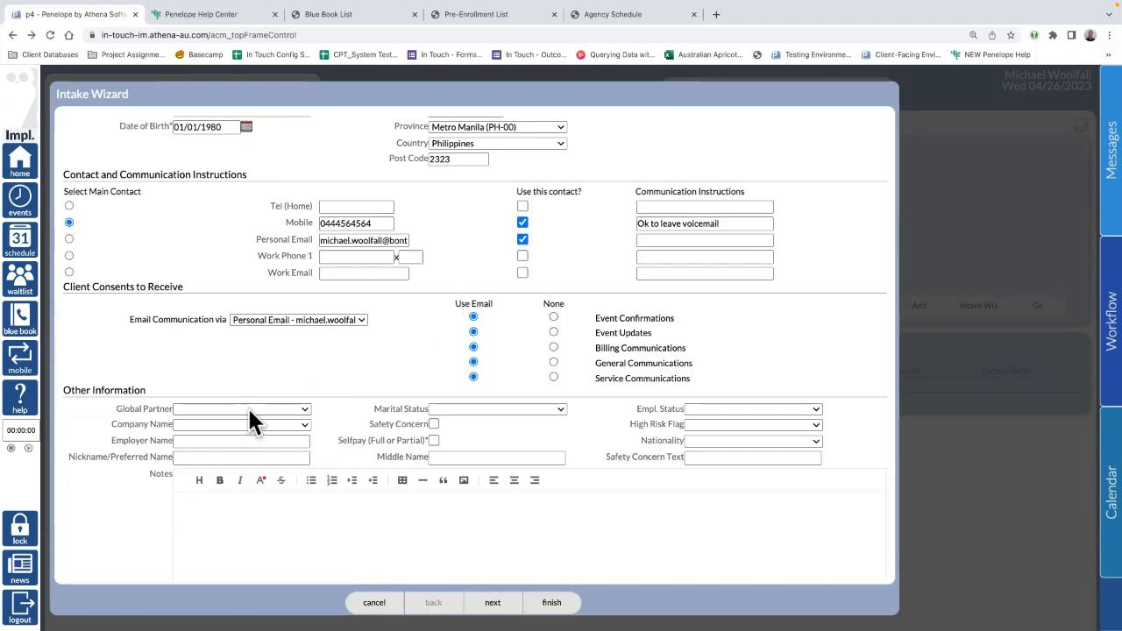
scroll(249, 412, "down", 3)
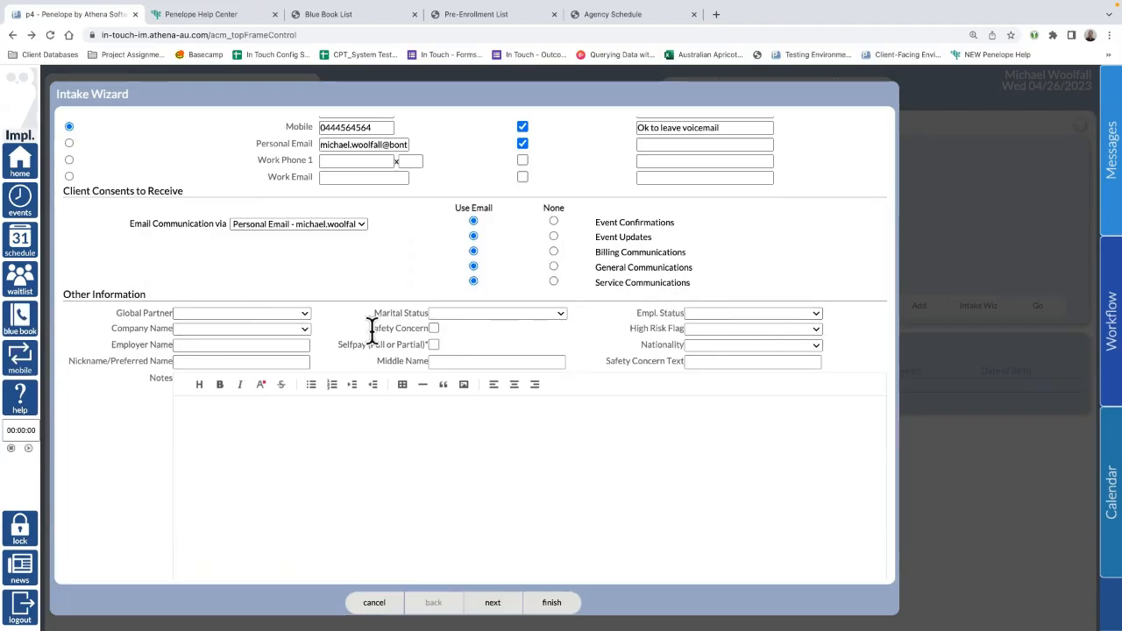
scroll(259, 331, "down", 1)
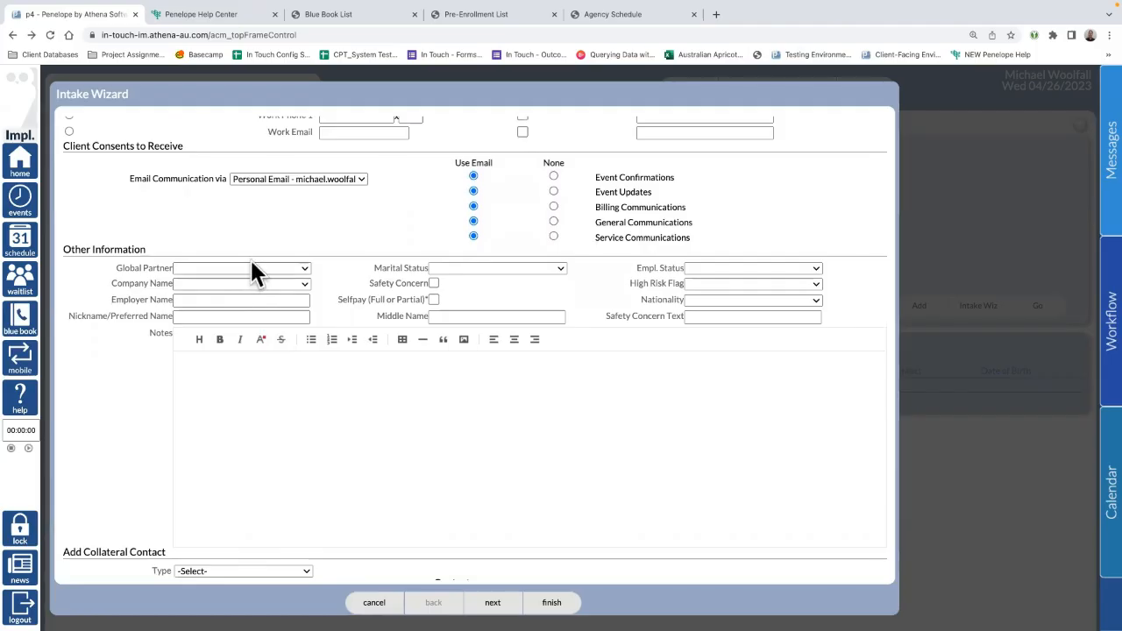
left_click(249, 268)
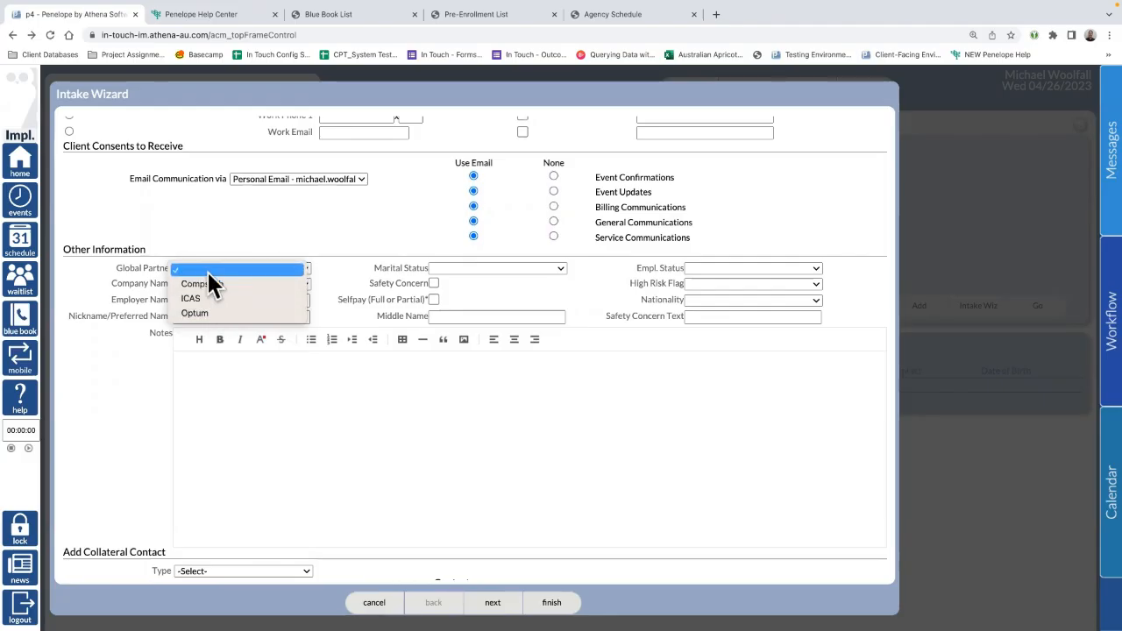
left_click(342, 270)
left_click(240, 283)
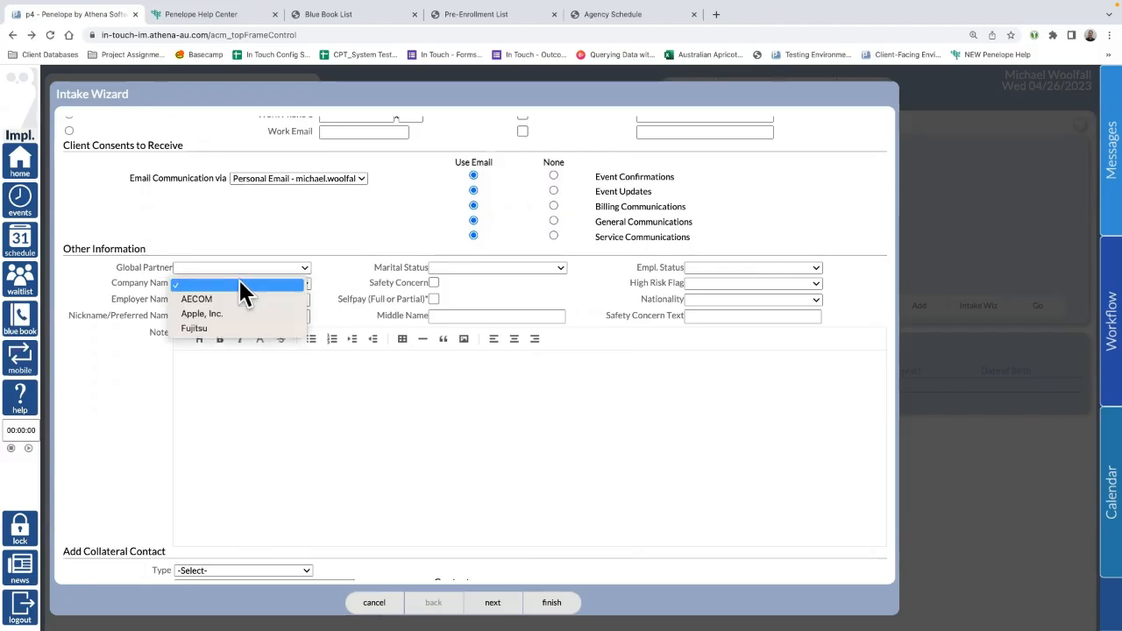
left_click(333, 289)
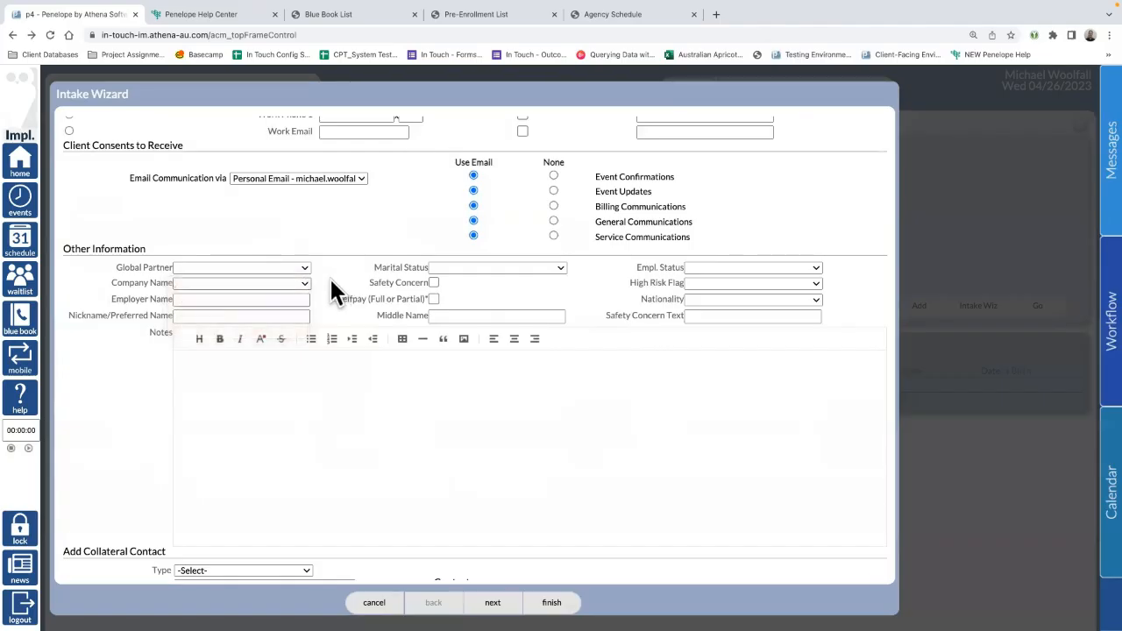
left_click(251, 298)
left_click(243, 315)
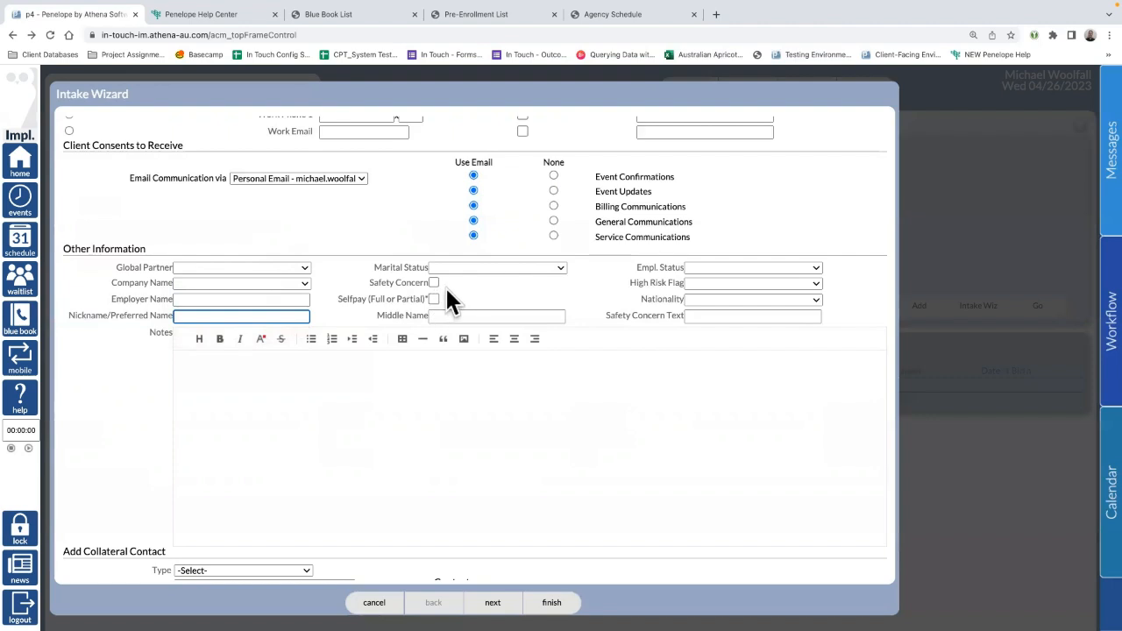
left_click(487, 264)
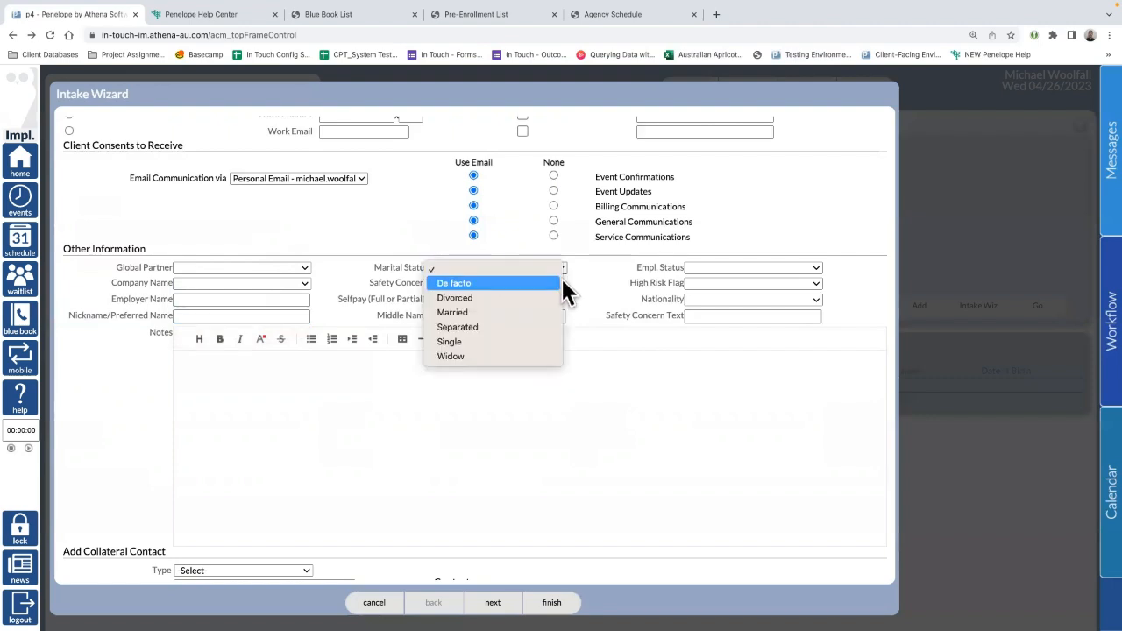
left_click(620, 269)
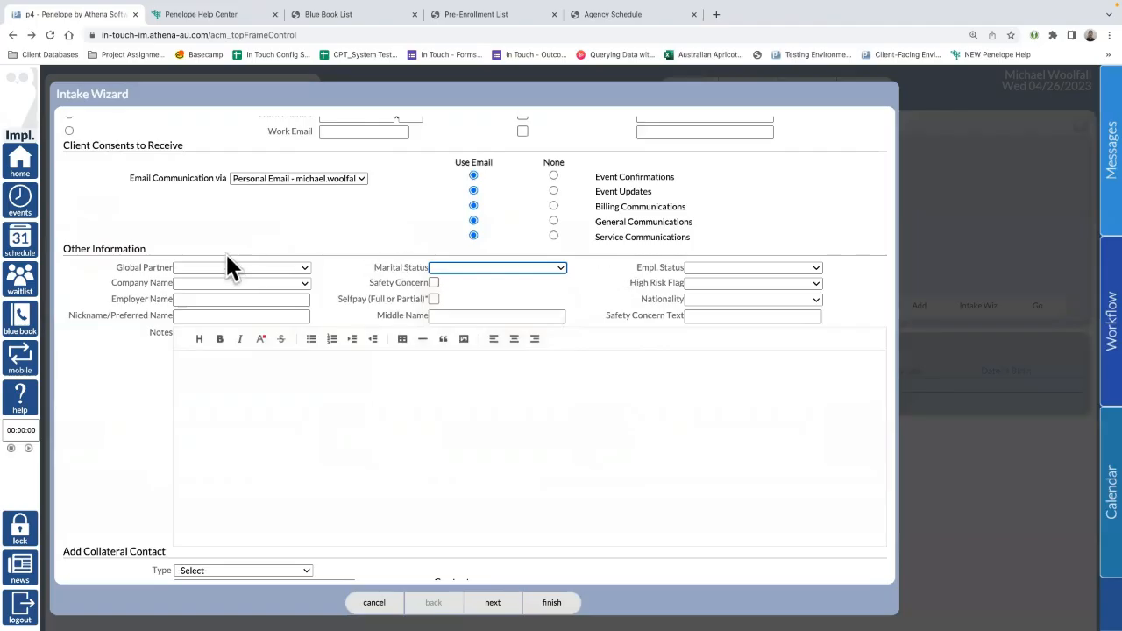
left_click(219, 282)
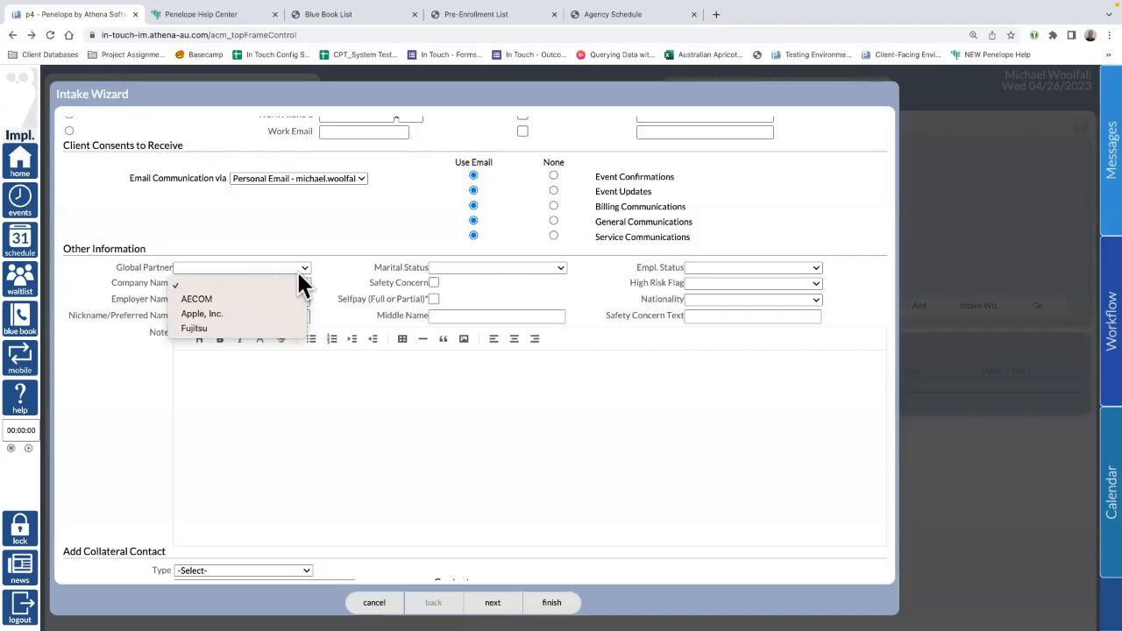
left_click(341, 234)
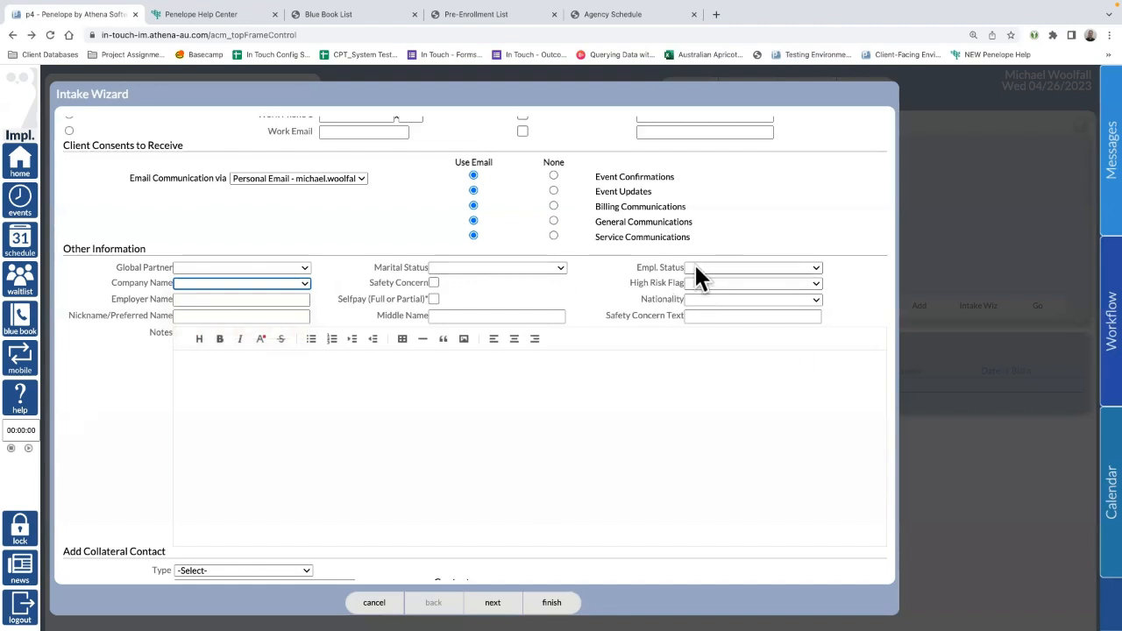
Step: Set the client's High Risk Flag to Amber
left_click(728, 282)
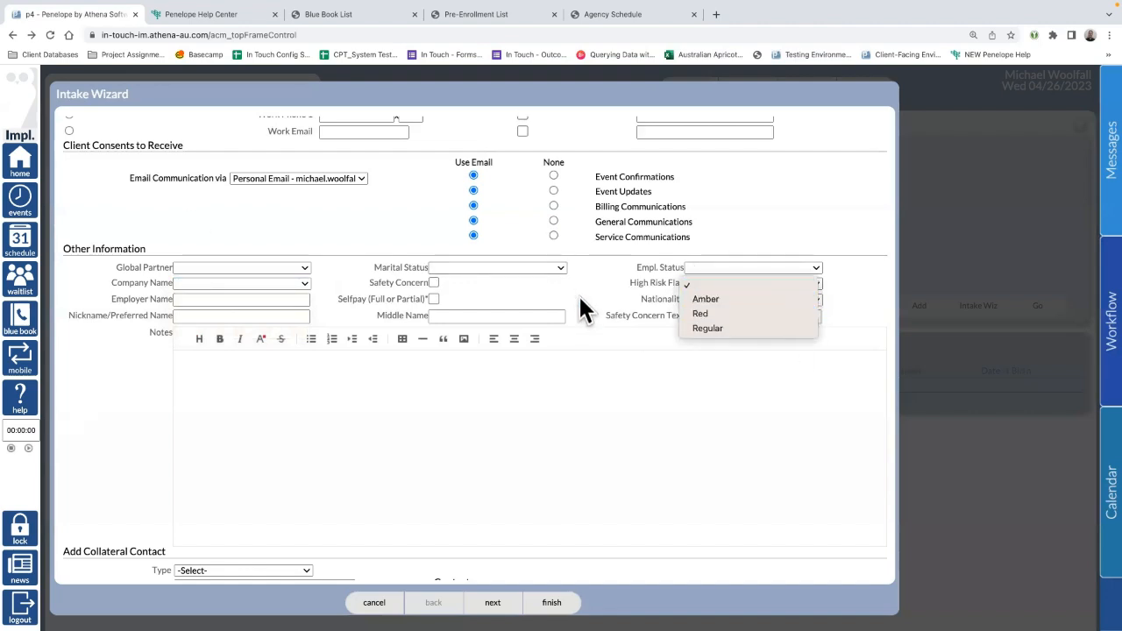
left_click(694, 286)
left_click(705, 282)
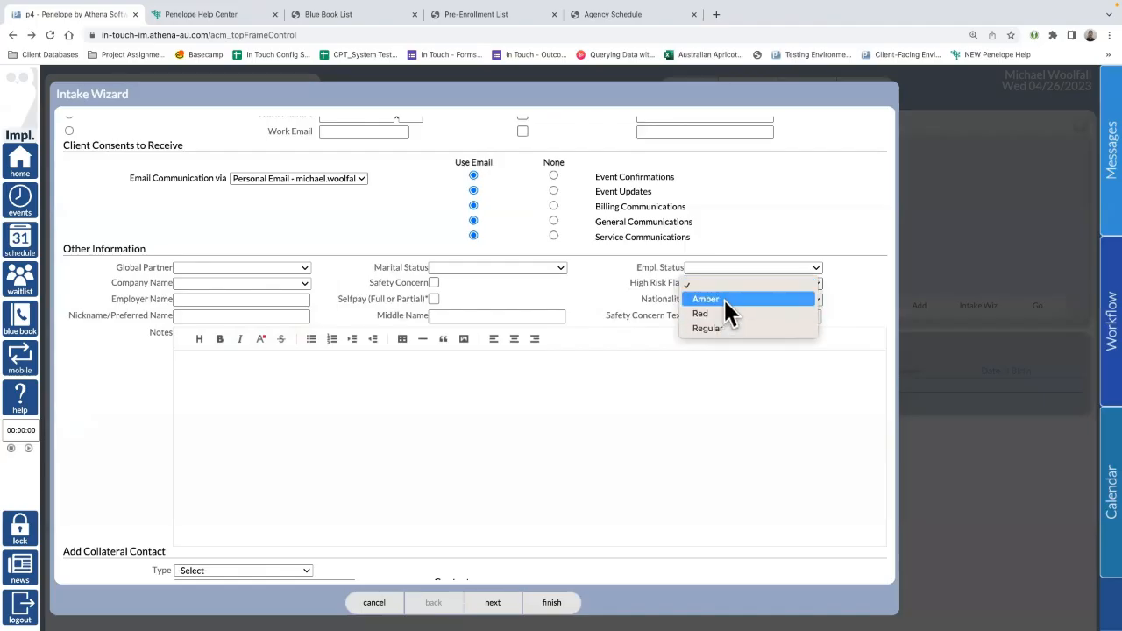
left_click(723, 297)
Step: Enter the client's middle name and tick Selfpay (Full or Partial)
scroll(338, 320, "down", 1)
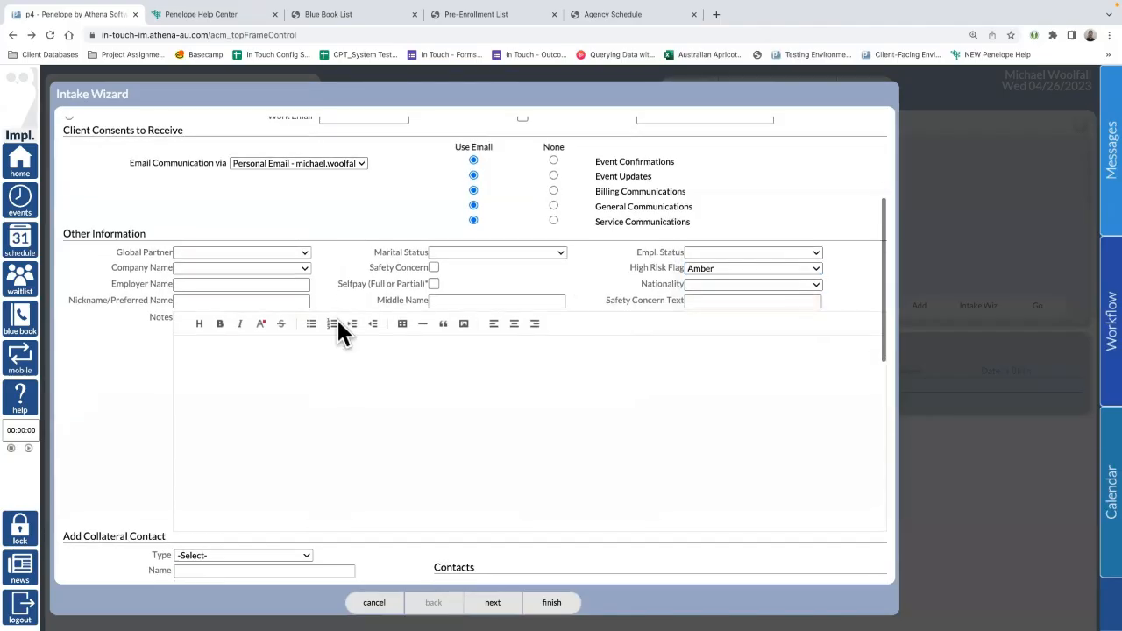
left_click(446, 299)
type("John")
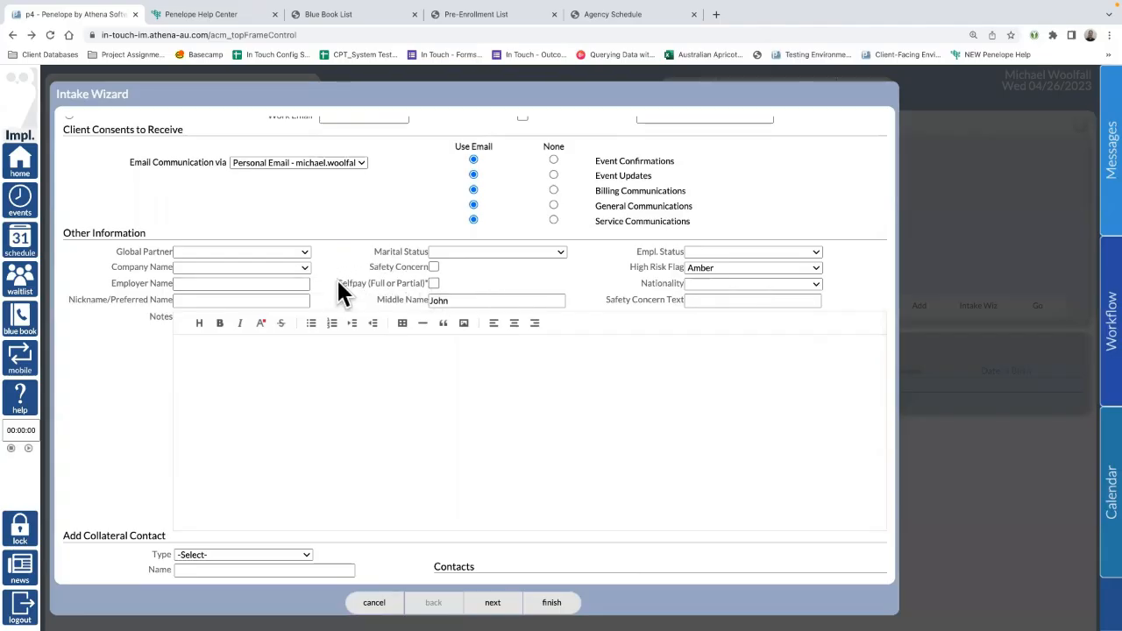
left_click_drag(338, 284, 425, 279)
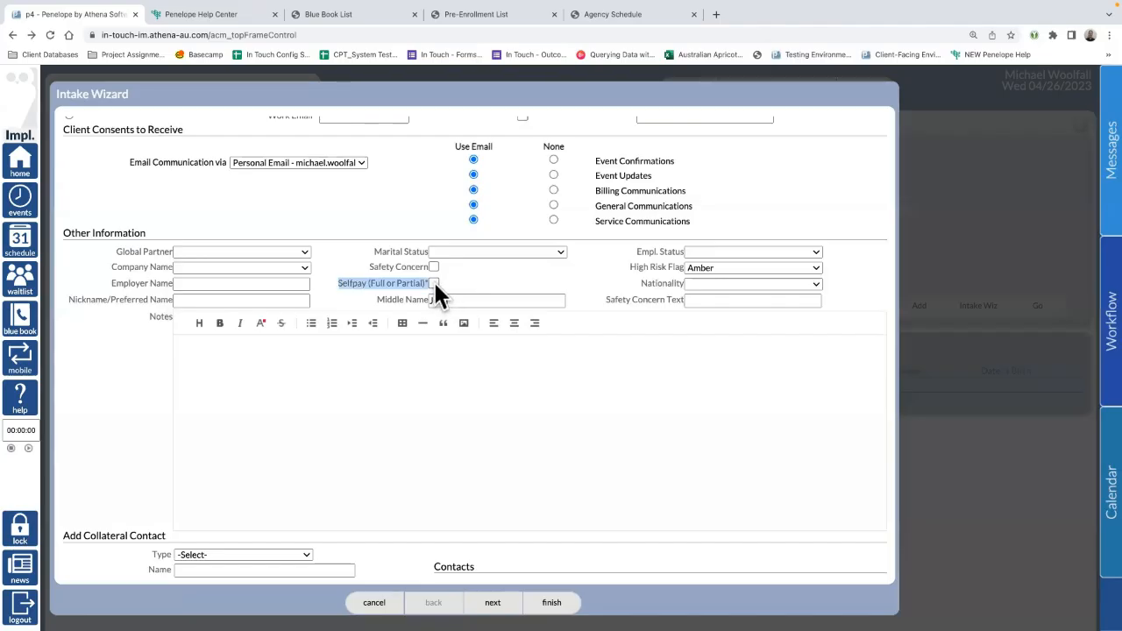
left_click(453, 282)
left_click(433, 283)
scroll(488, 393, "down", 1)
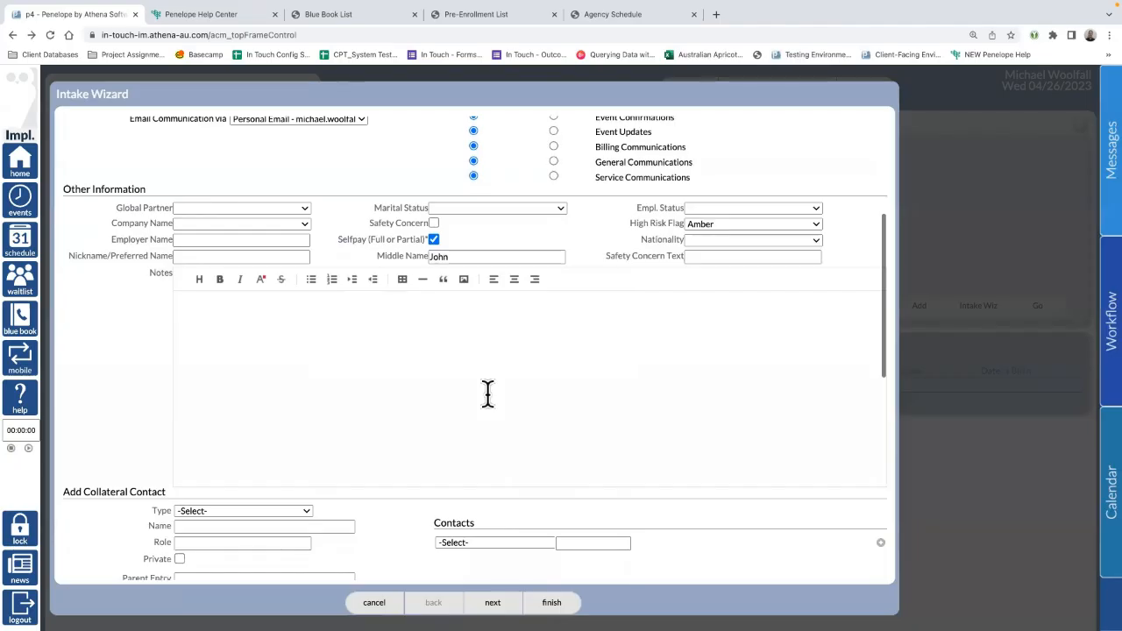
Step: Add a Client's Emergency Contact collateral with the contact's last and first name
scroll(488, 393, "down", 1)
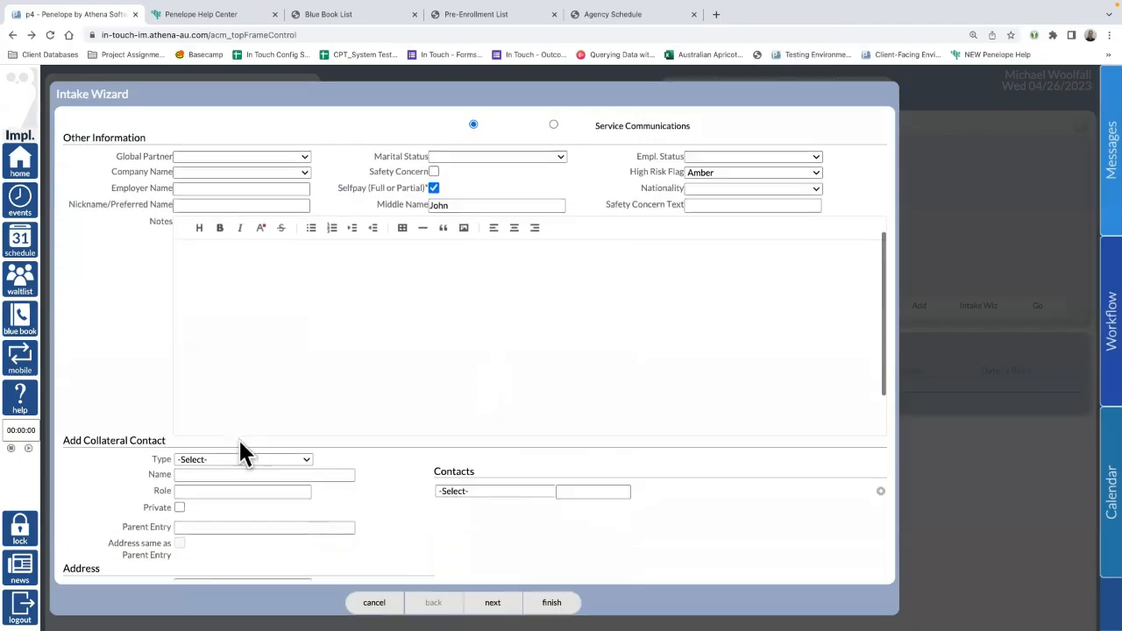
scroll(240, 451, "down", 2)
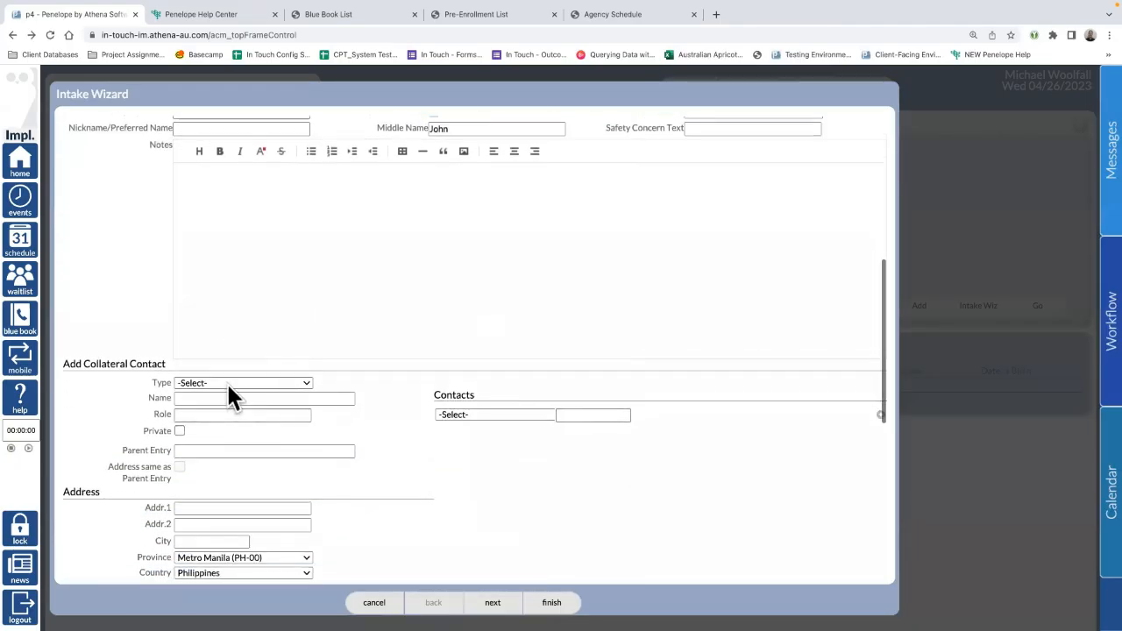
scroll(226, 381, "down", 1)
left_click(226, 348)
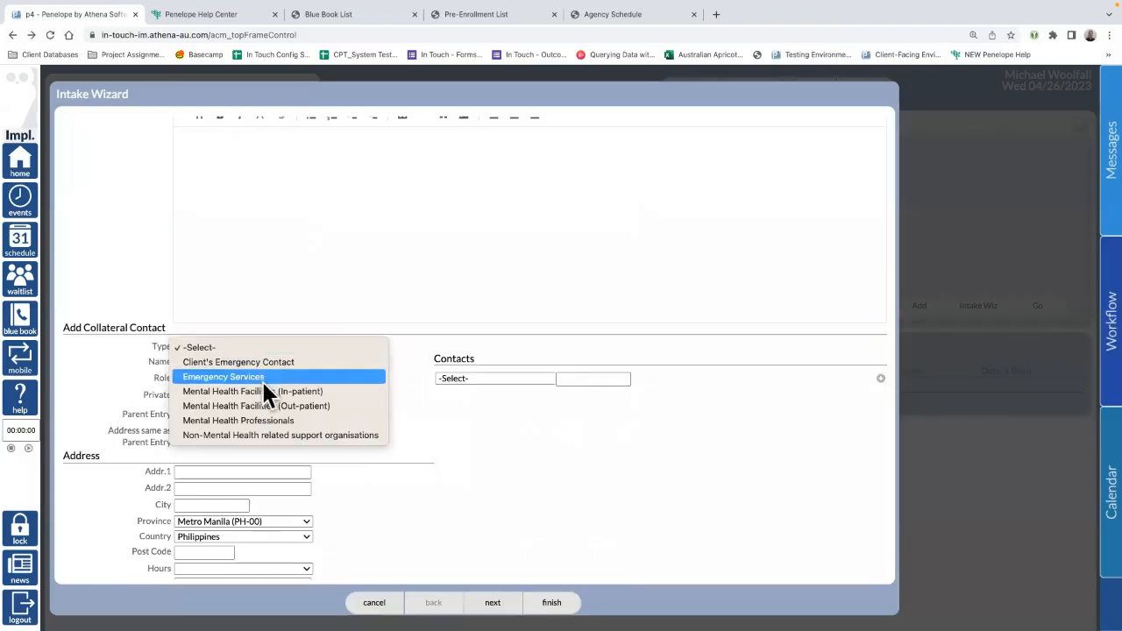
left_click(252, 362)
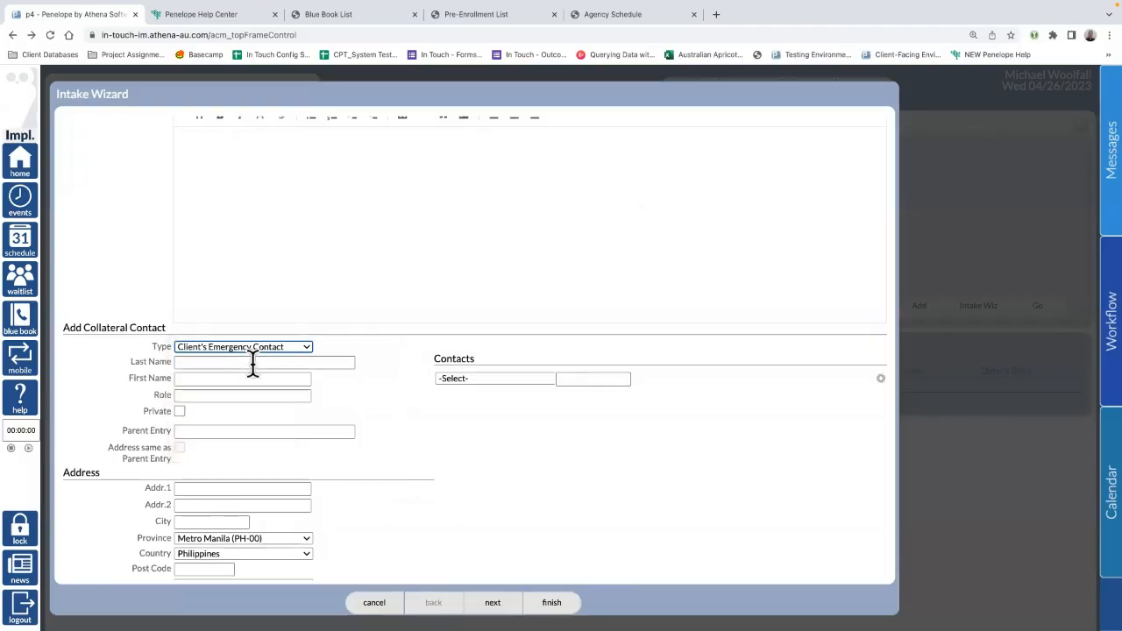
scroll(306, 362, "down", 1)
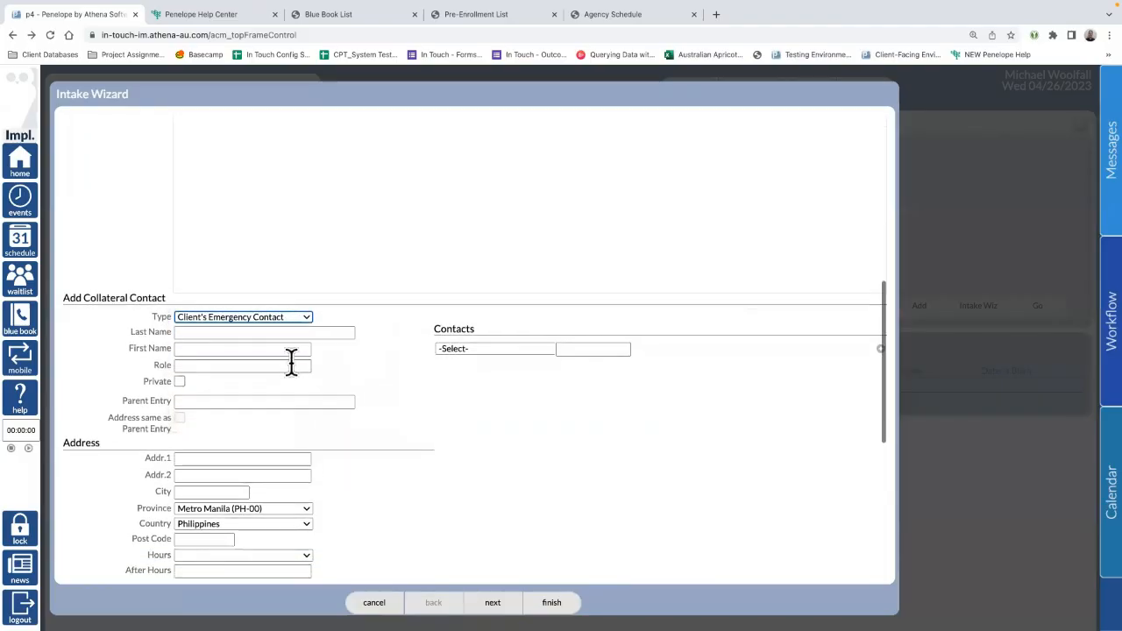
left_click(215, 333)
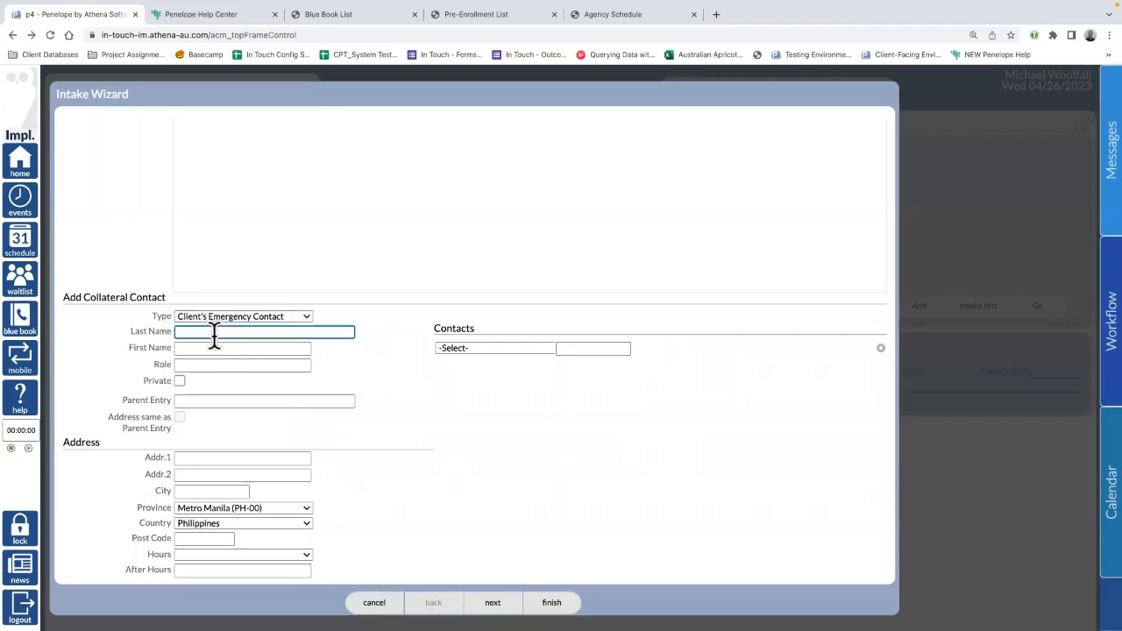
type("Ron")
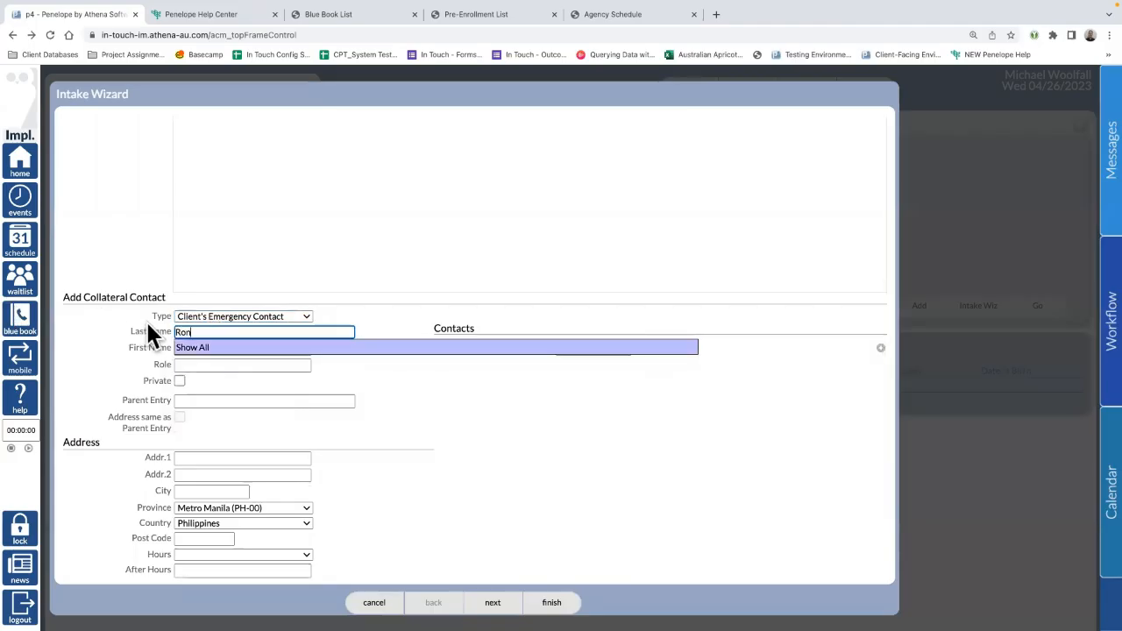
key("BackSpace")
key("BackSpace")
key("BackSpace")
type("Weasle")
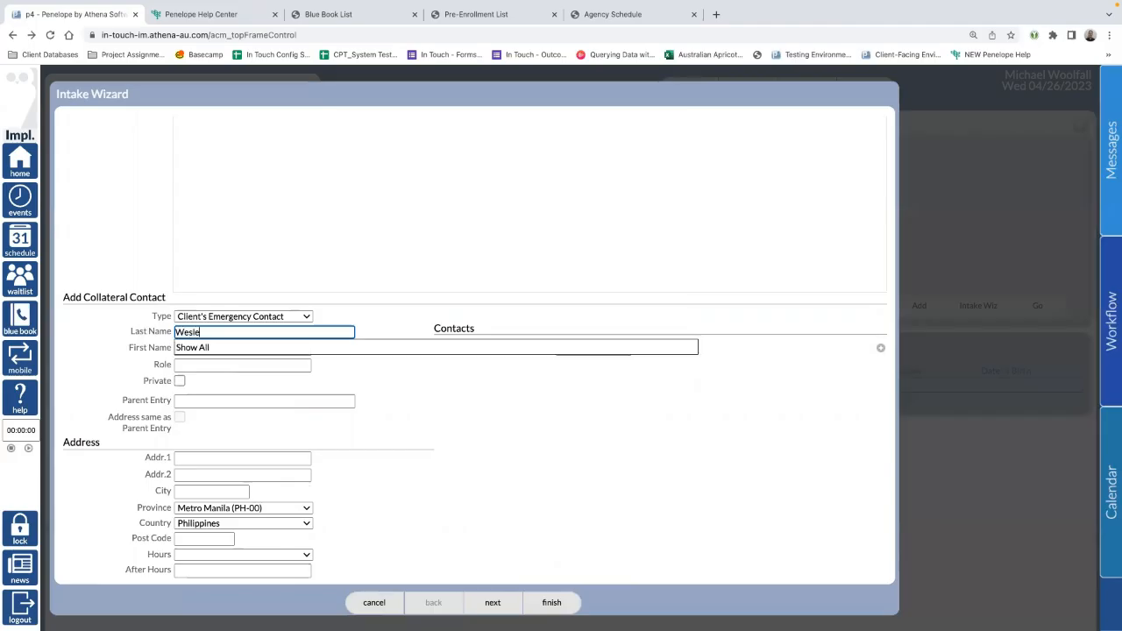
type("y")
key("Left")
key("Left")
key("Left")
key("Left")
type("a")
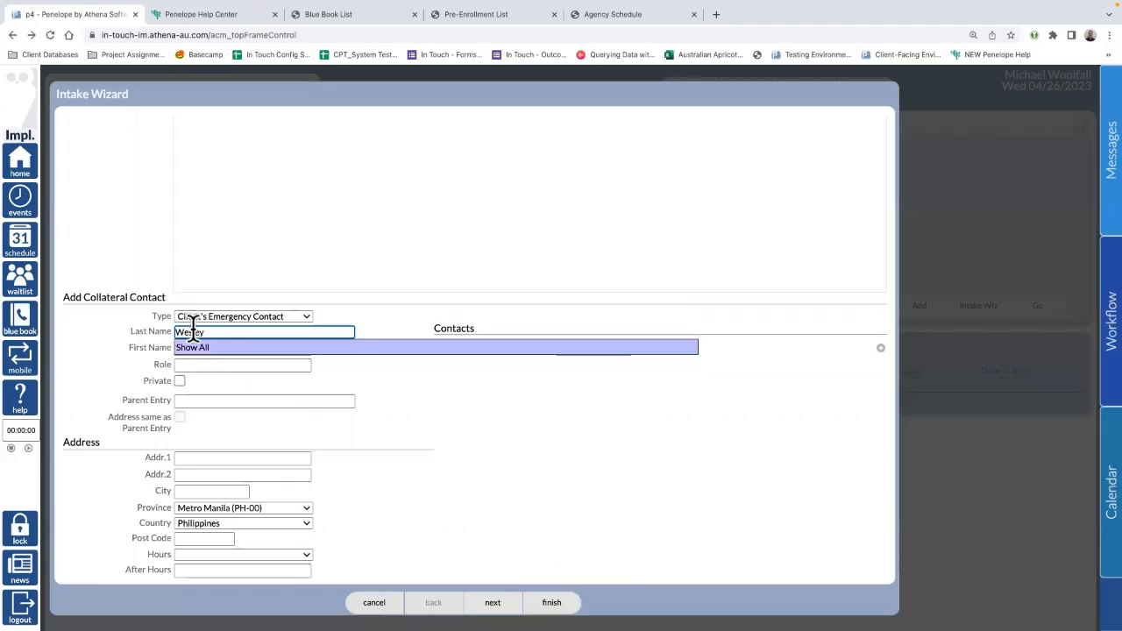
left_click(193, 350)
type("Ron")
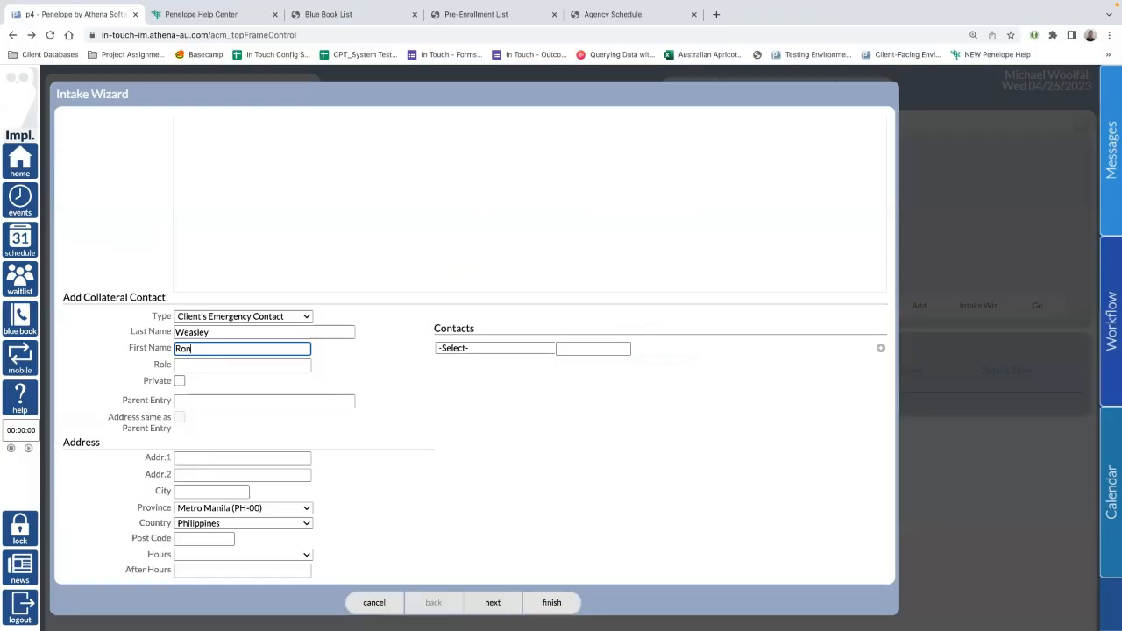
left_click(368, 399)
scroll(222, 369, "down", 1)
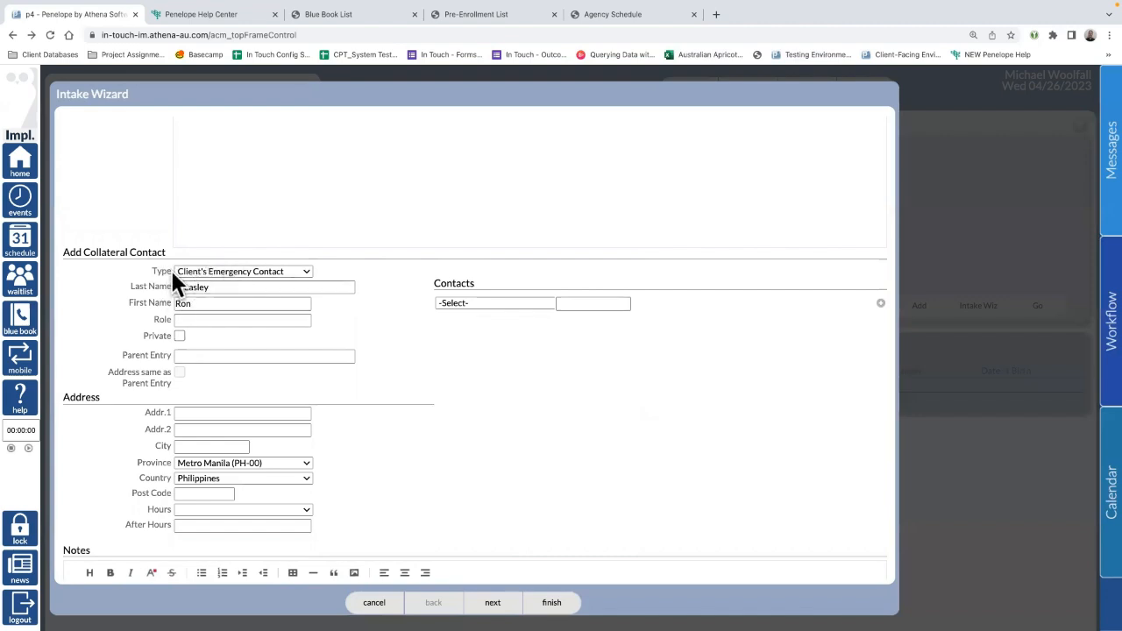
Step: Mark the emergency contact Private and add their mobile number
left_click(179, 336)
left_click(500, 304)
left_click(506, 334)
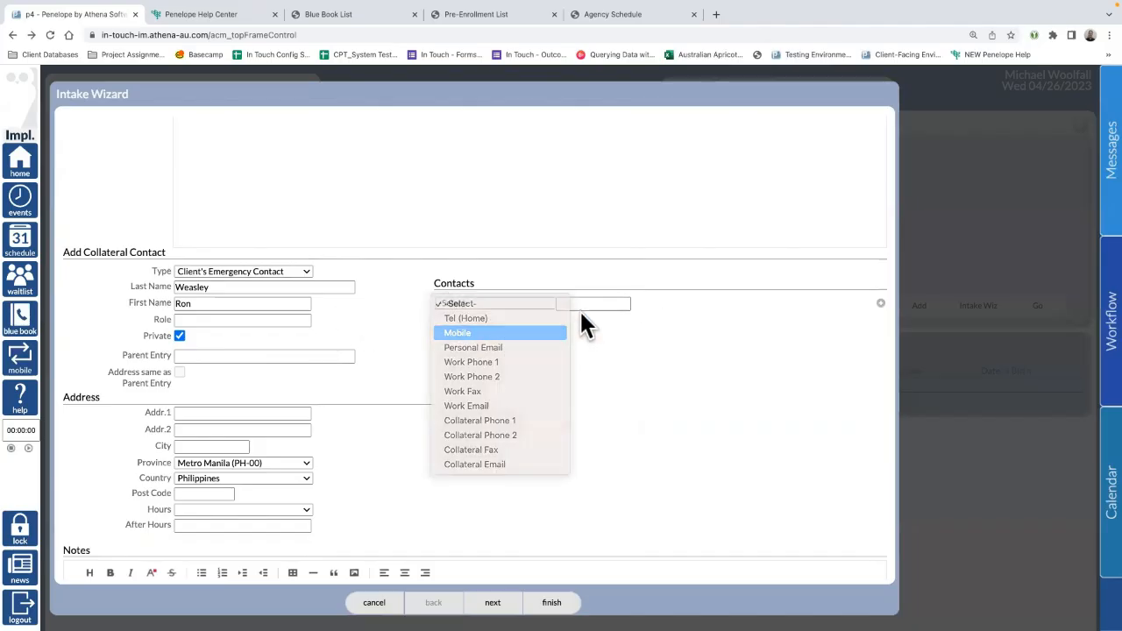
left_click(578, 303)
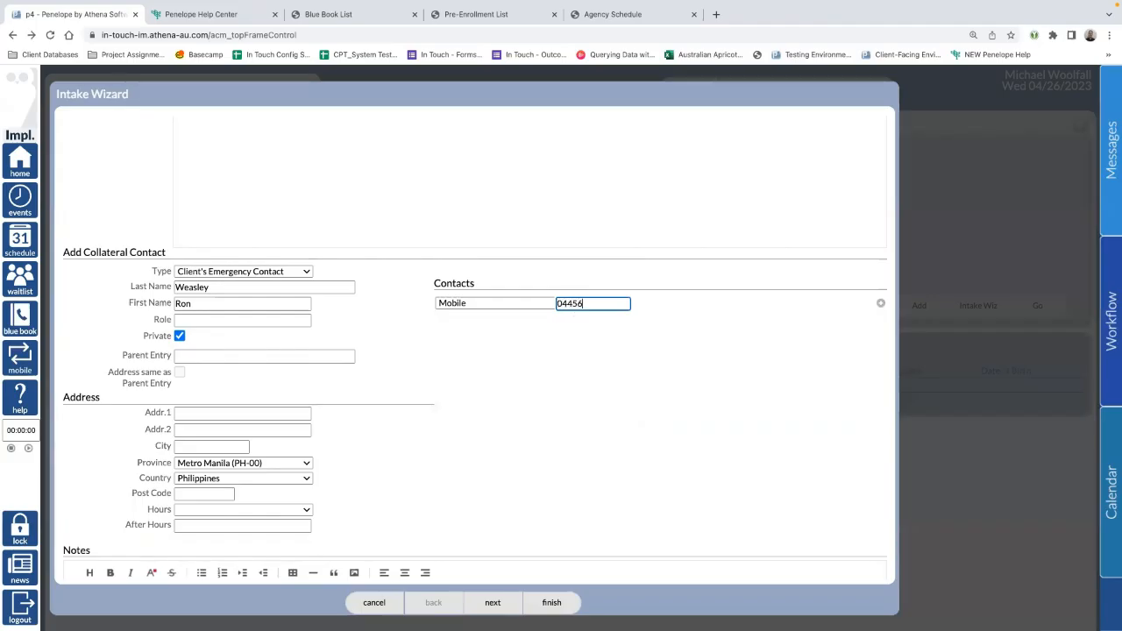
left_click(881, 303)
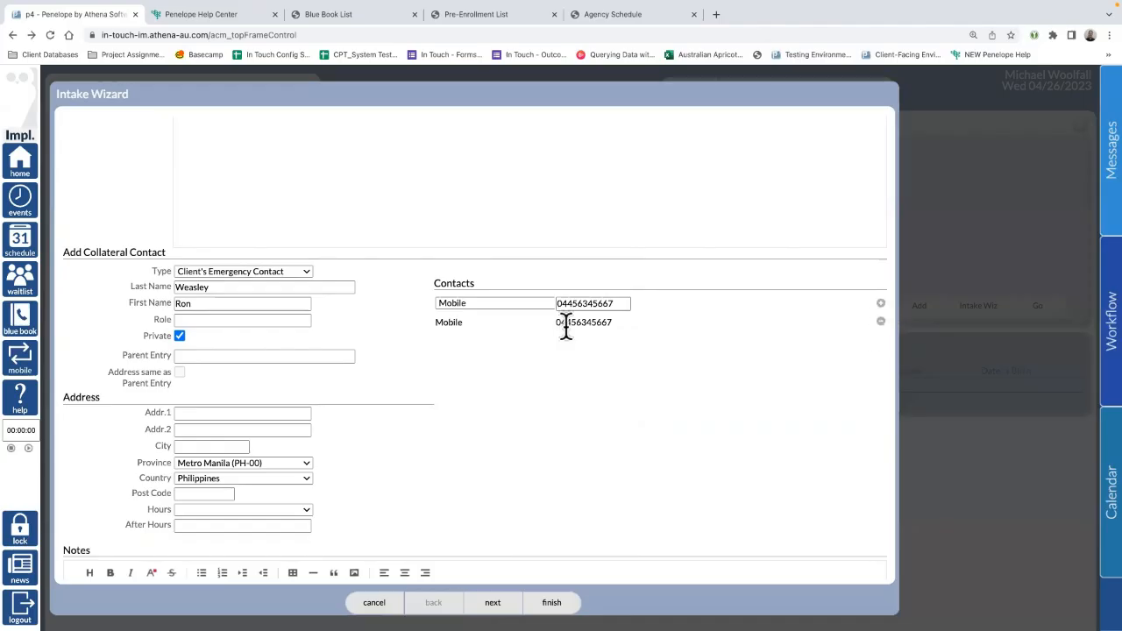
scroll(220, 415, "down", 1)
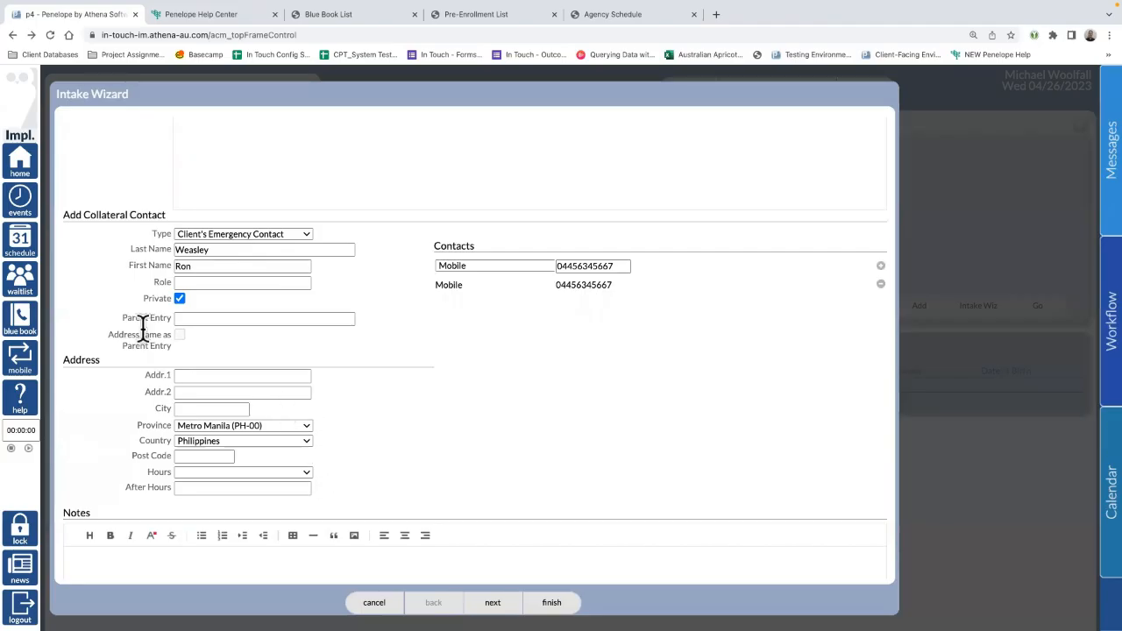
scroll(429, 408, "down", 2)
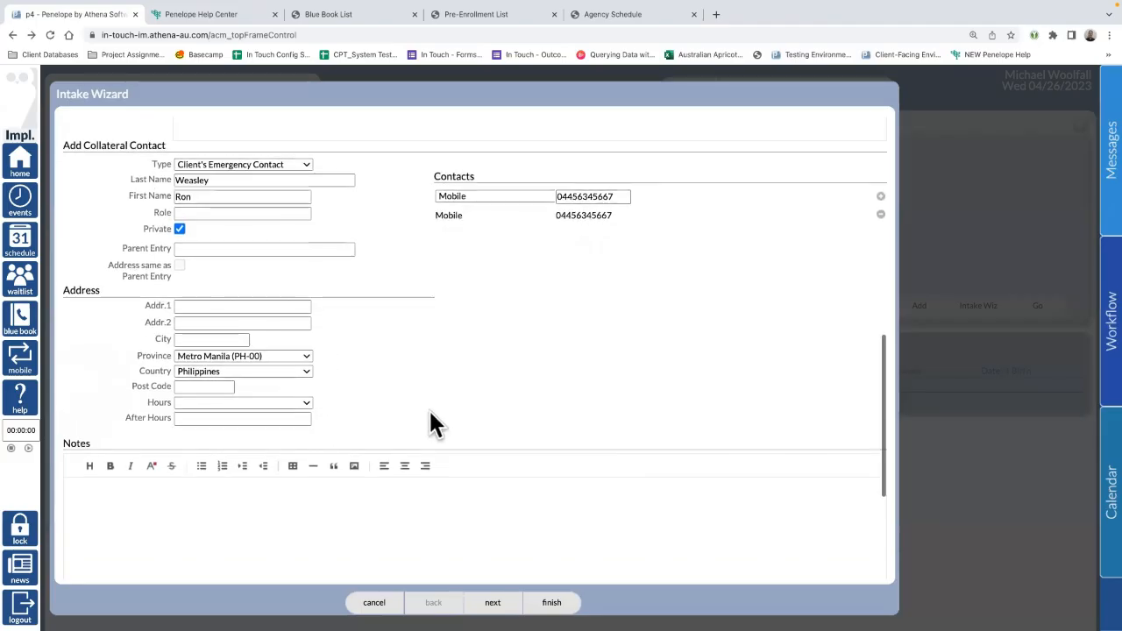
scroll(398, 410, "down", 1)
scroll(398, 409, "down", 2)
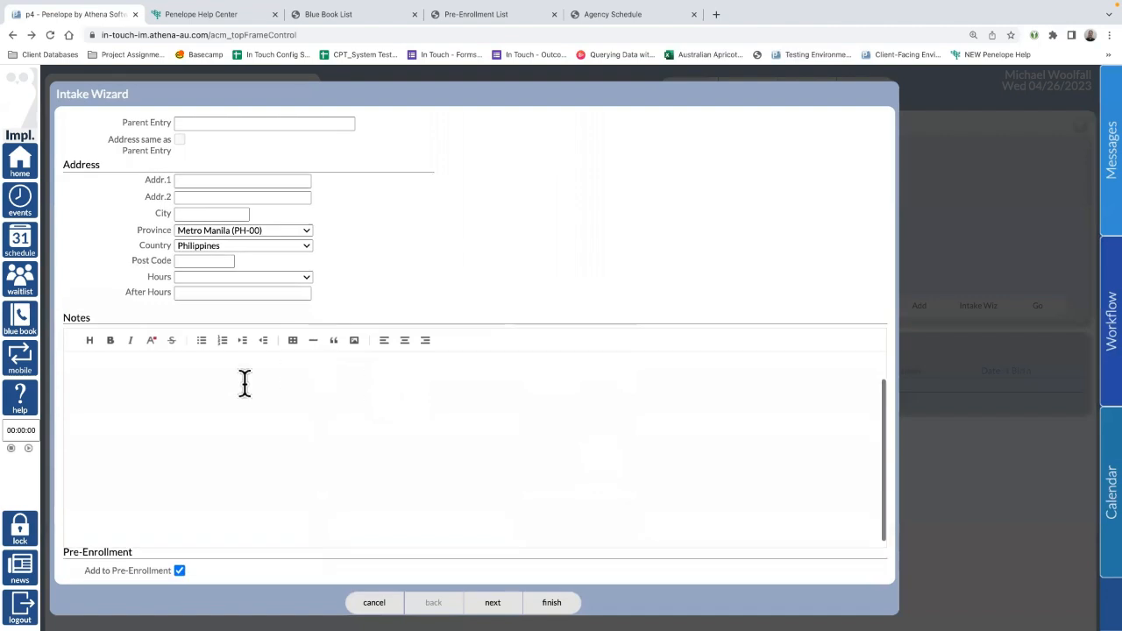
scroll(263, 430, "down", 1)
left_click(261, 354)
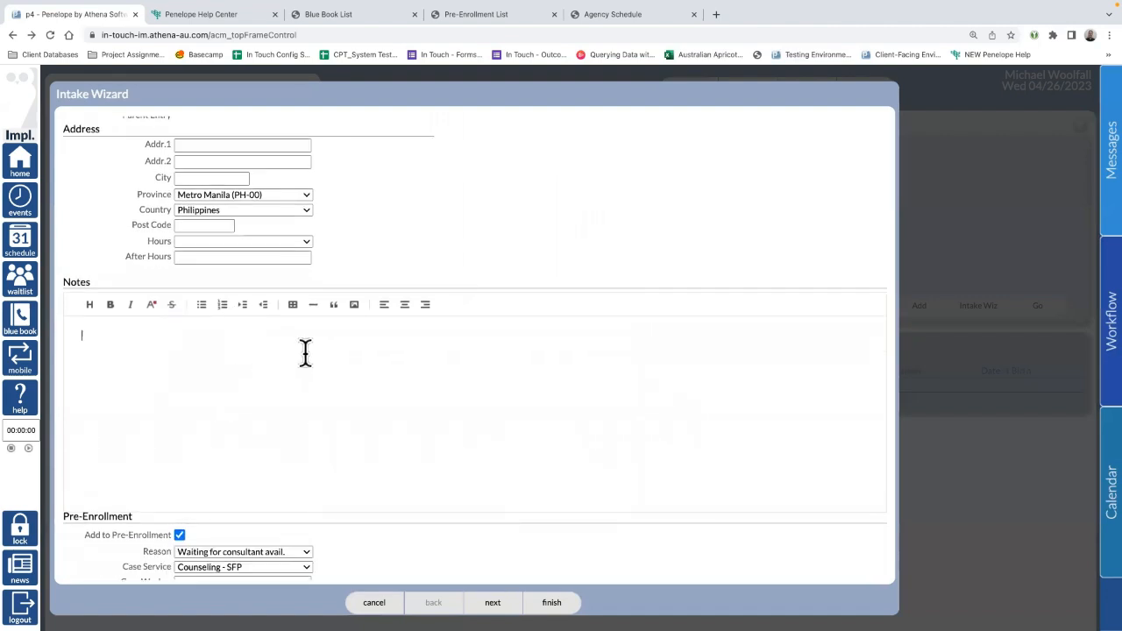
scroll(305, 352, "up", 3)
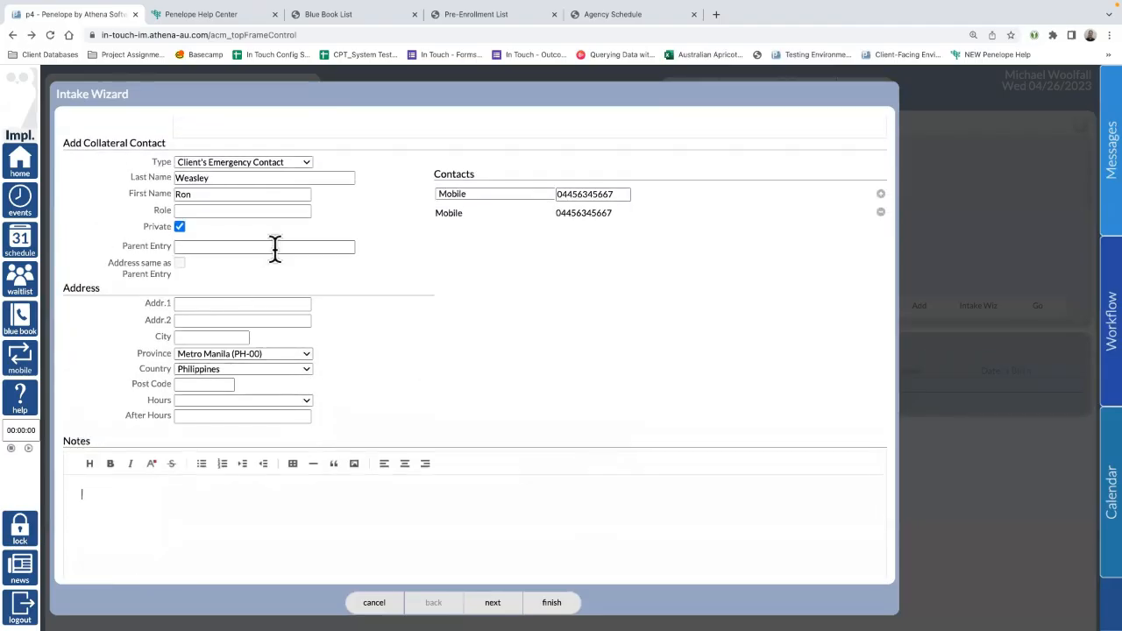
scroll(243, 284, "down", 5)
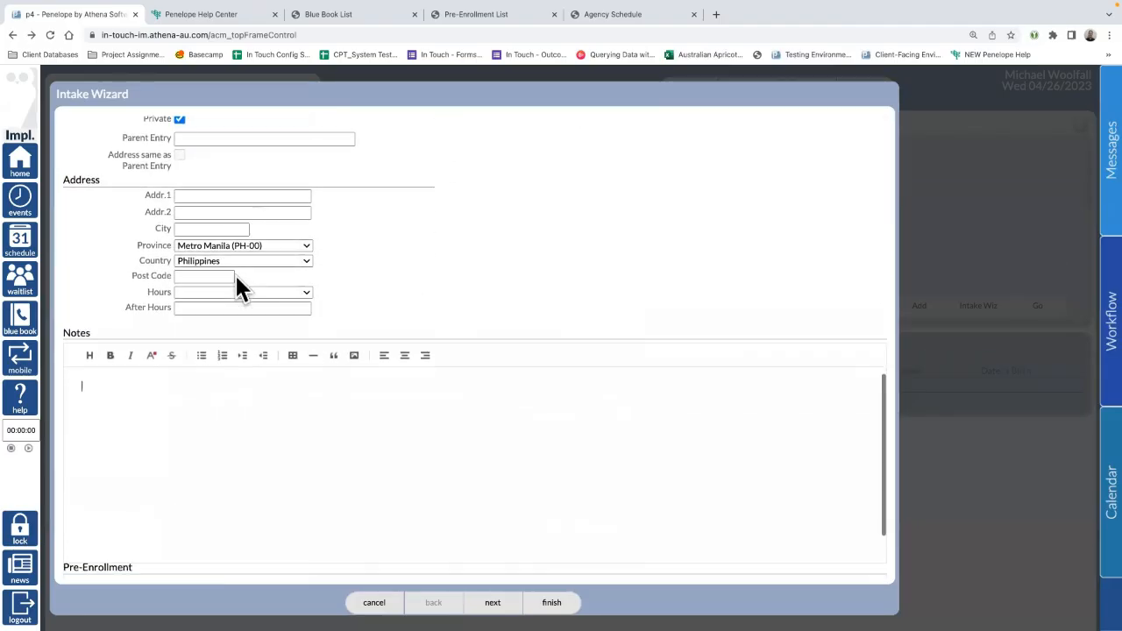
scroll(204, 416, "down", 3)
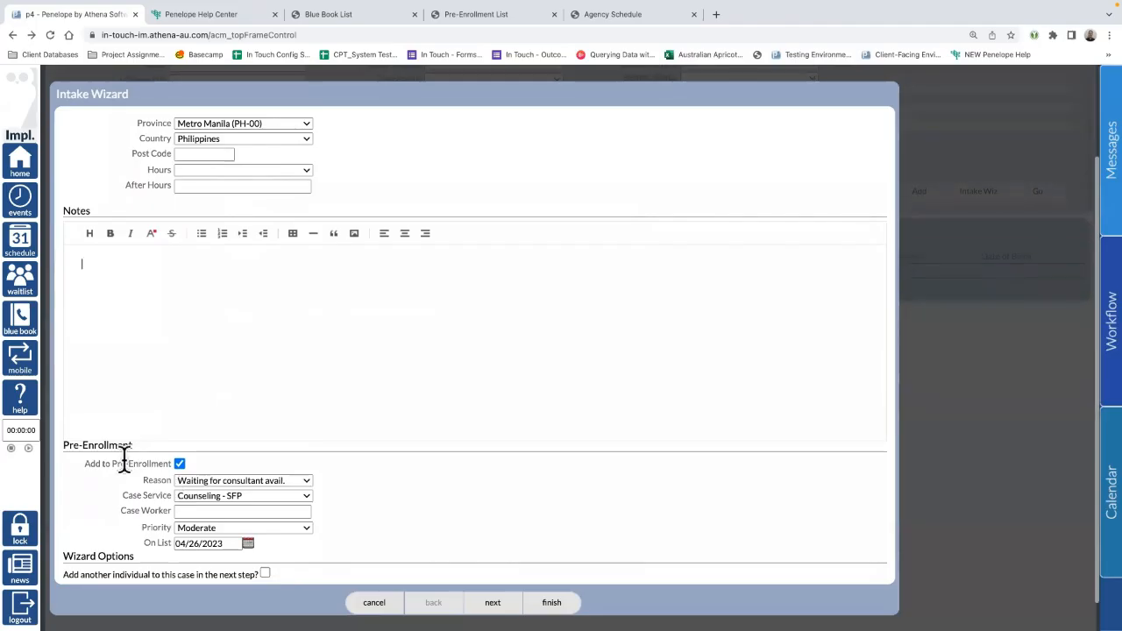
Step: Tick Add to Pre-Enrollment and review its reasons, keeping Counseling - SFP as case service
left_click_drag(134, 445, 62, 447)
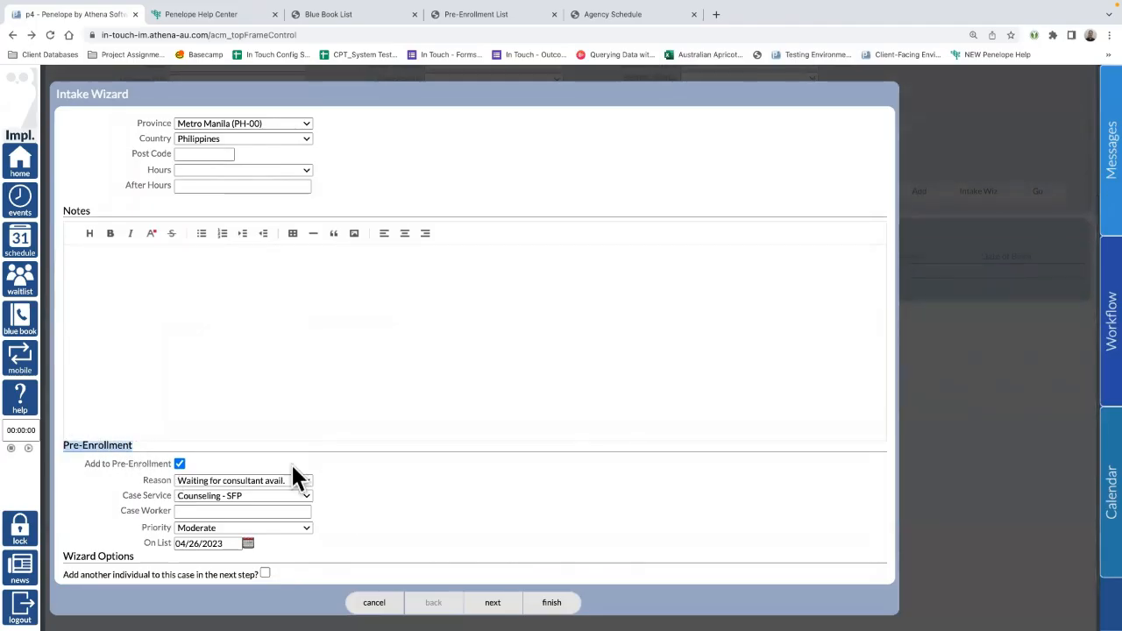
left_click(179, 464)
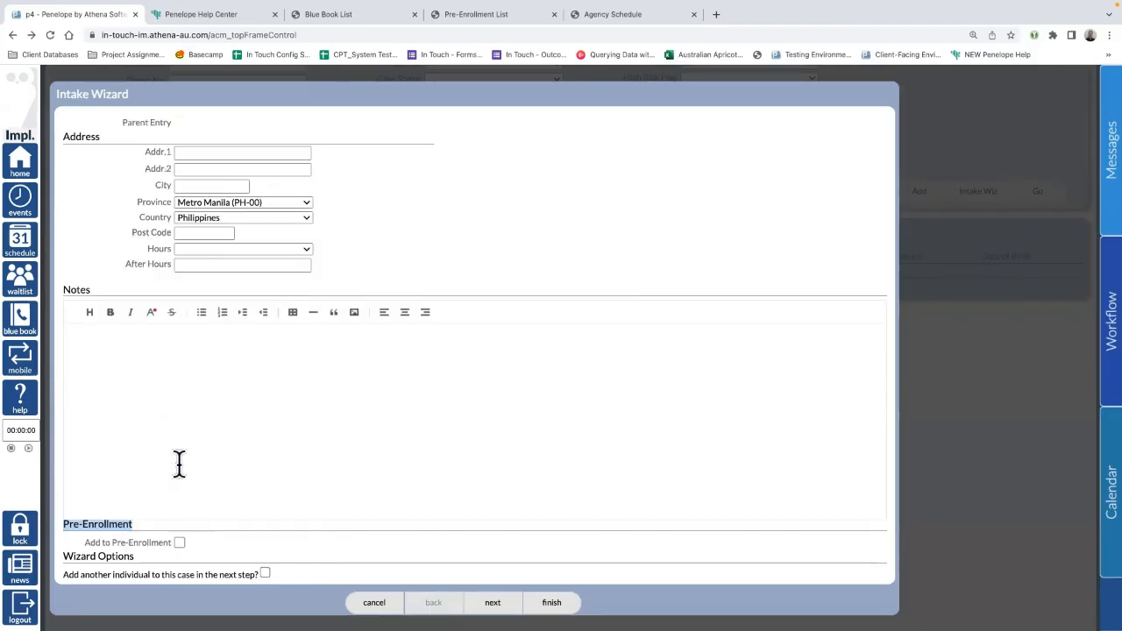
left_click(180, 542)
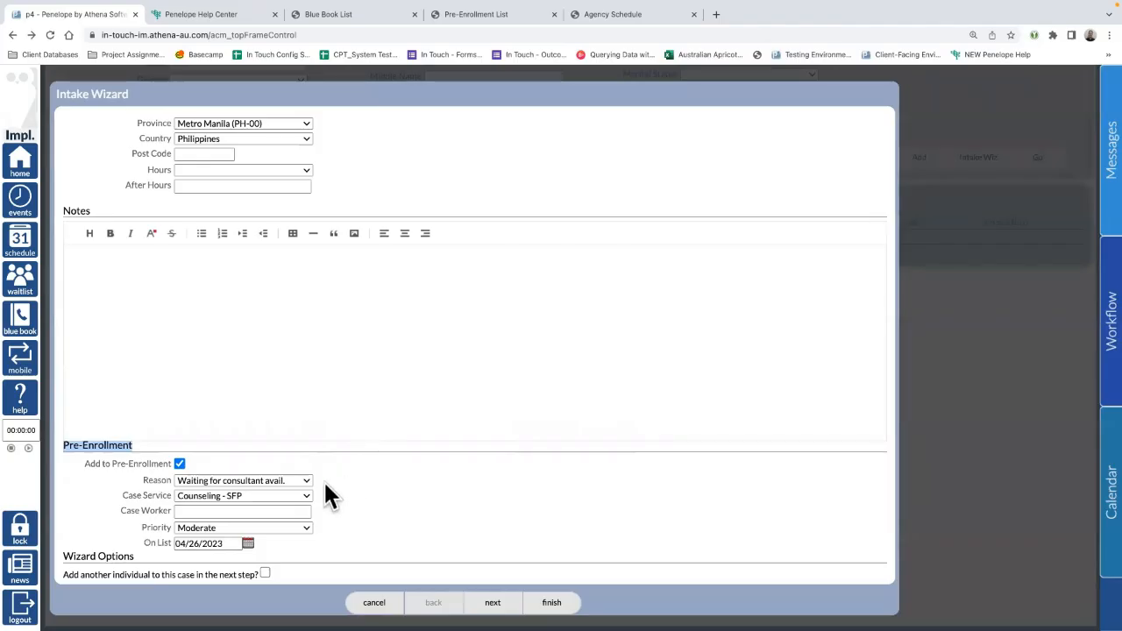
left_click(245, 482)
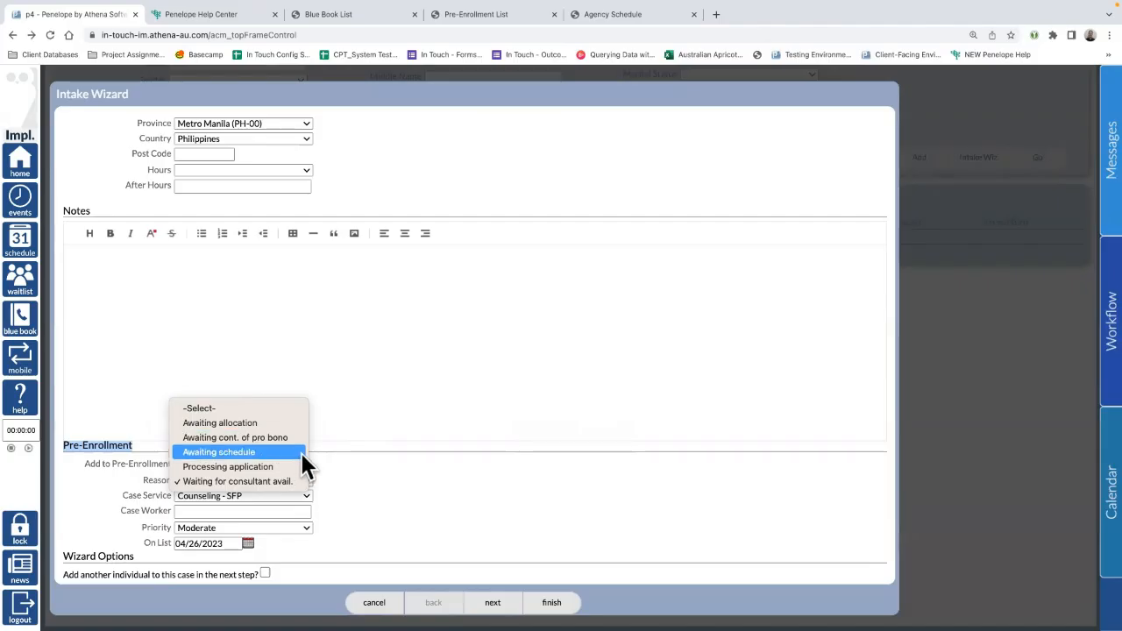
left_click(370, 480)
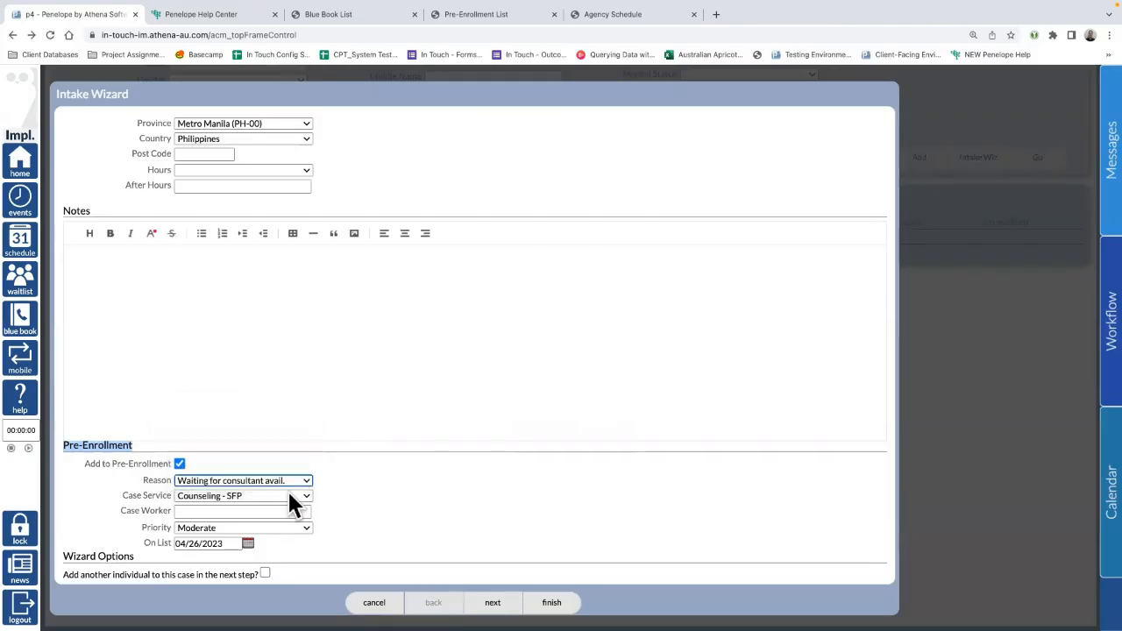
left_click(255, 496)
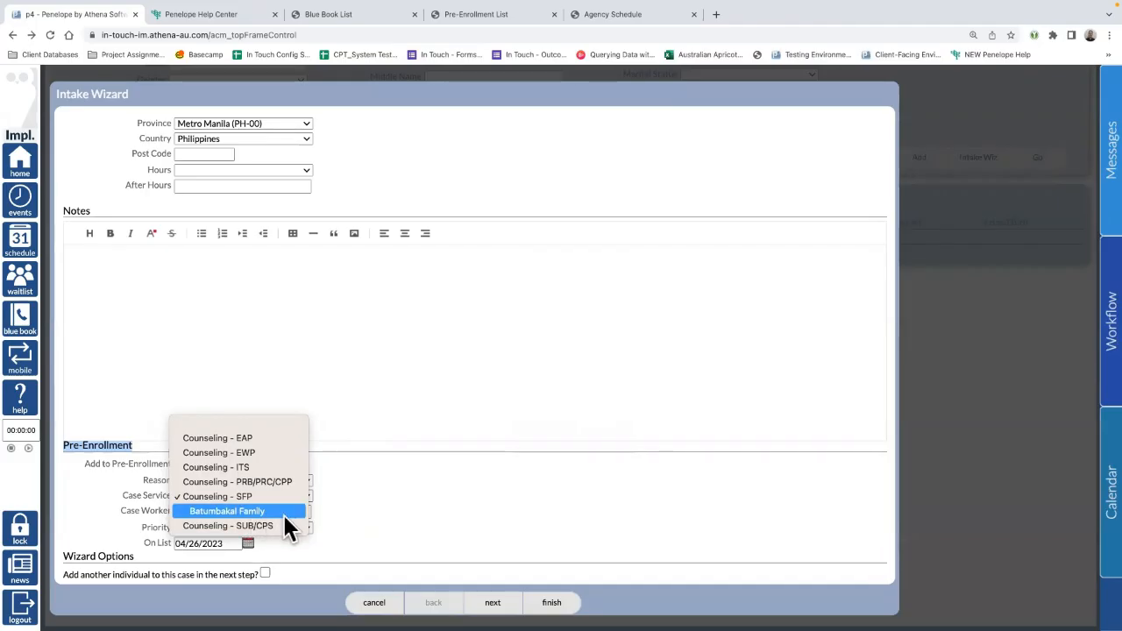
left_click(401, 506)
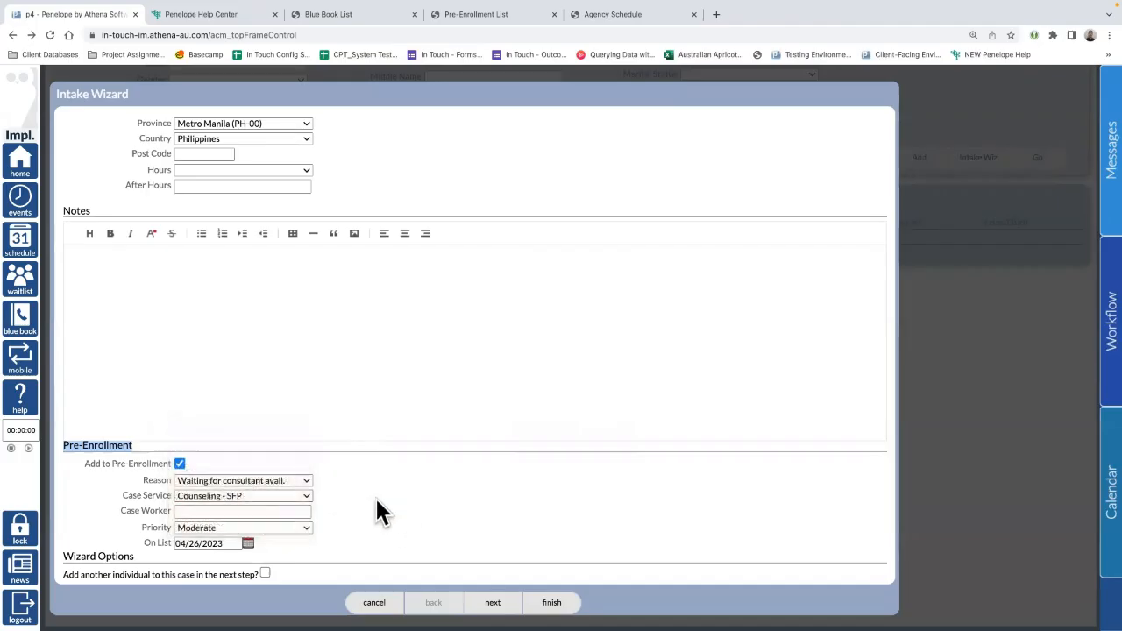
left_click(199, 512)
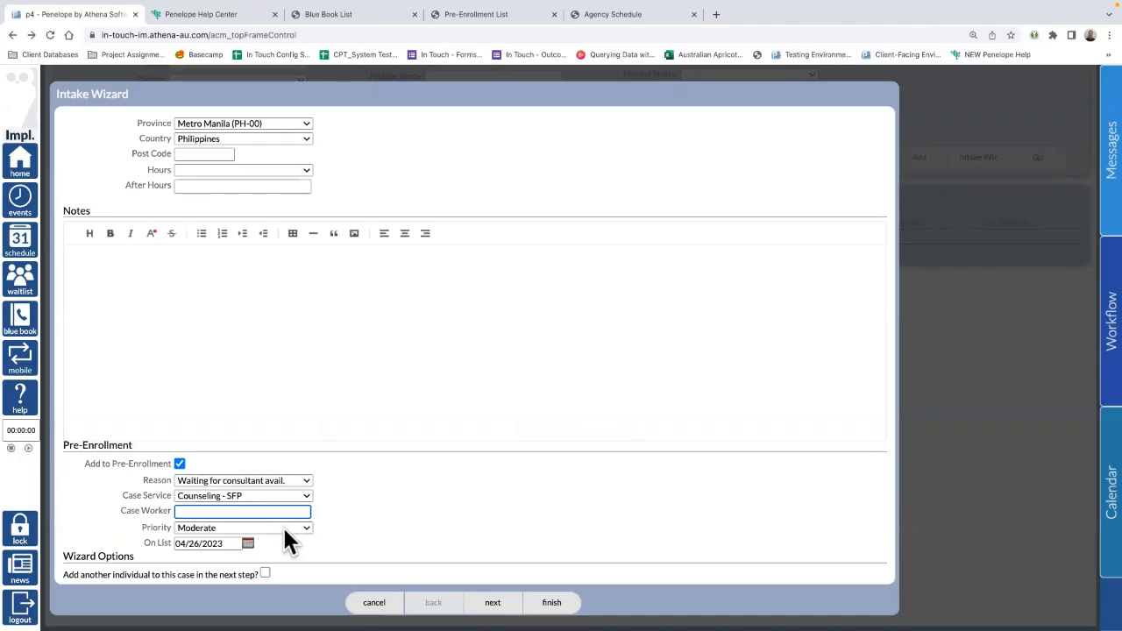
Step: Leave priority at Moderate, untick Pre-Enrollment, and advance to the case step
left_click(257, 526)
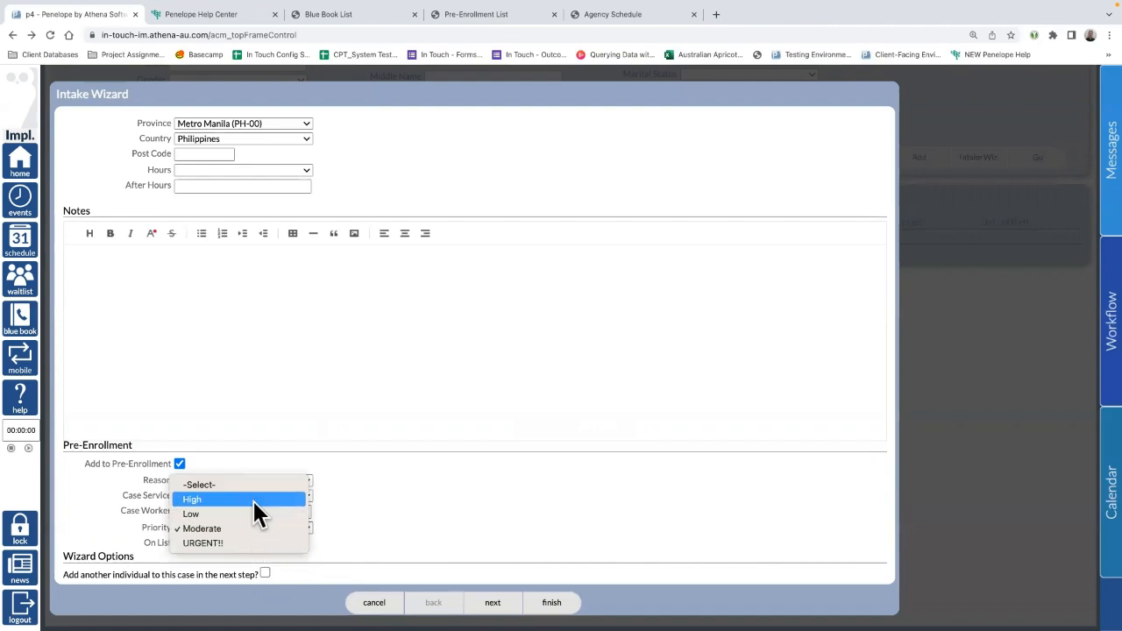
left_click(233, 542)
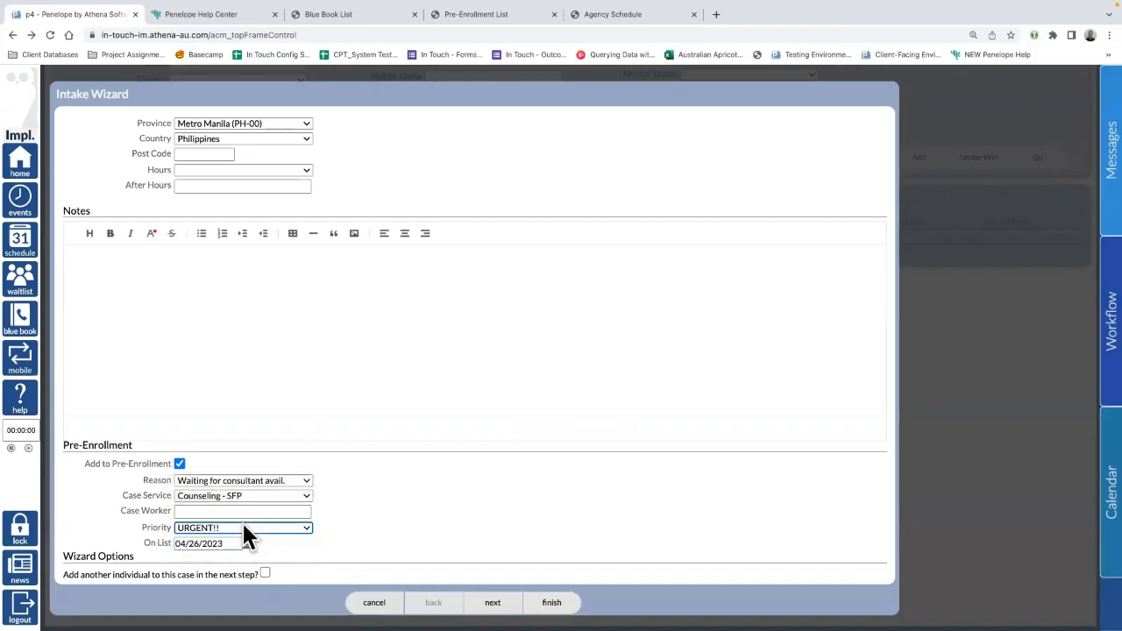
left_click(245, 529)
left_click(229, 514)
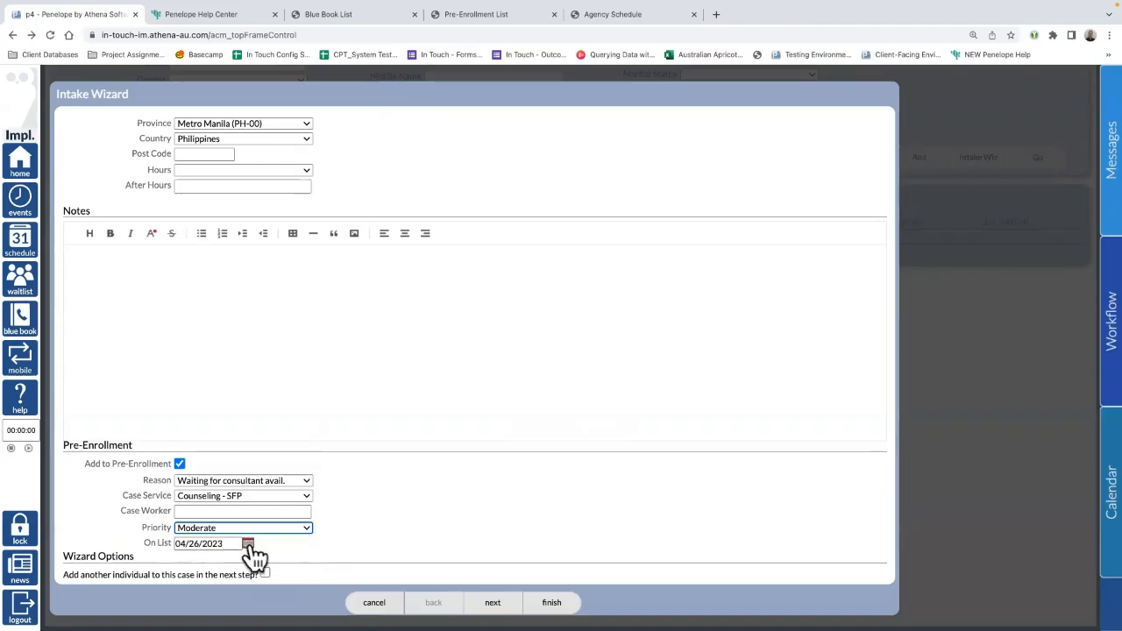
left_click(180, 465)
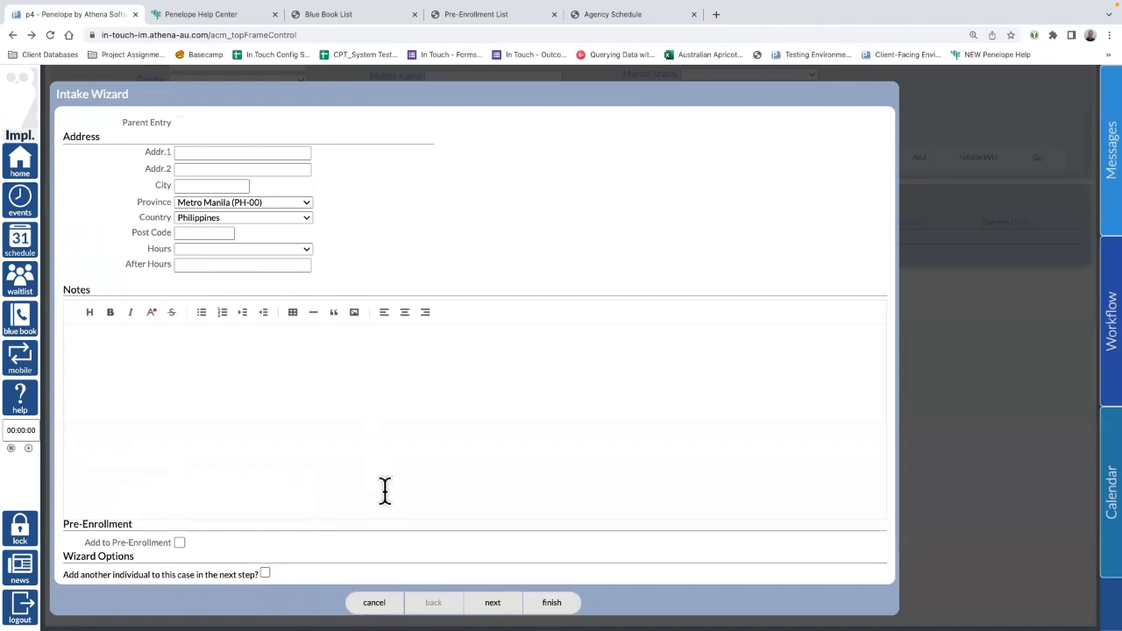
left_click(498, 603)
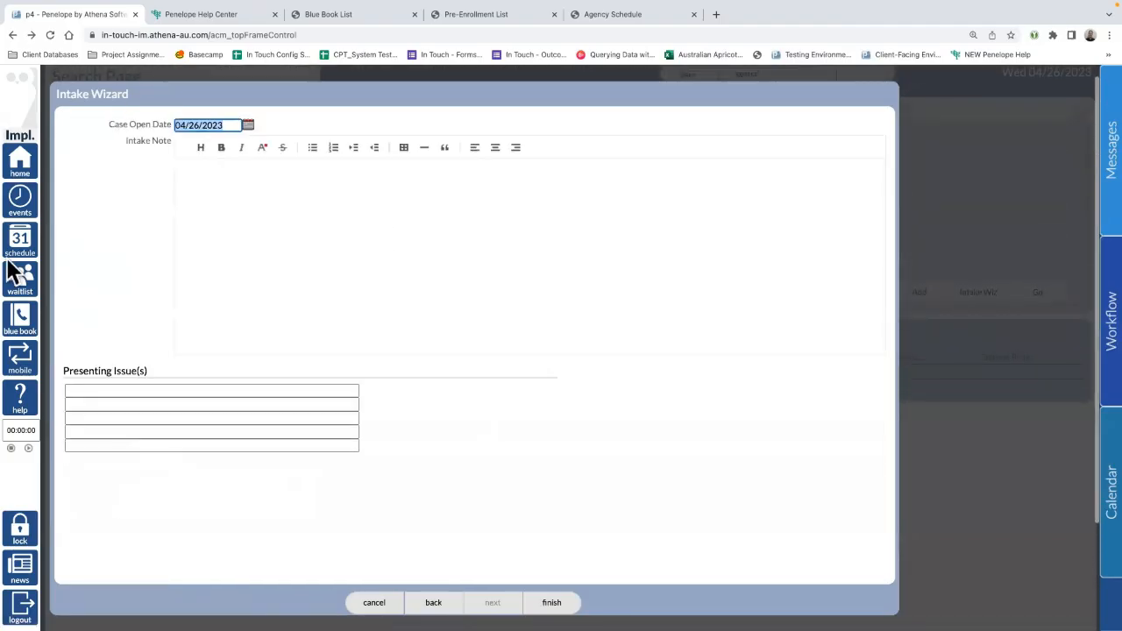
Step: Write 'Additional Intake Notes here.' as the case's Intake Note
left_click(294, 205)
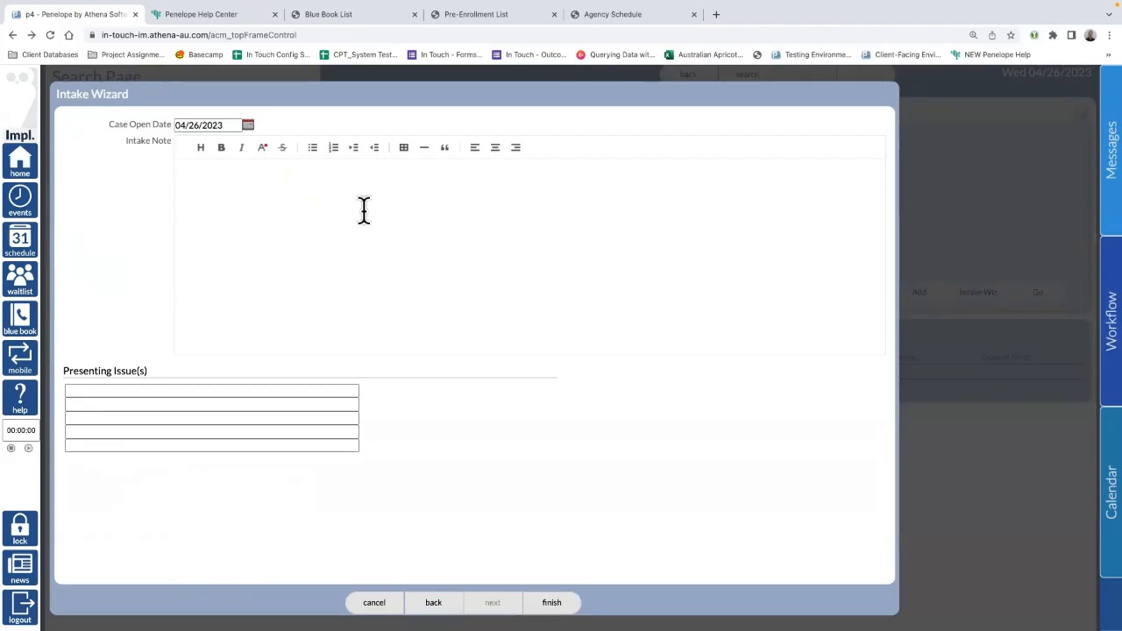
type("Additional Intake Noted")
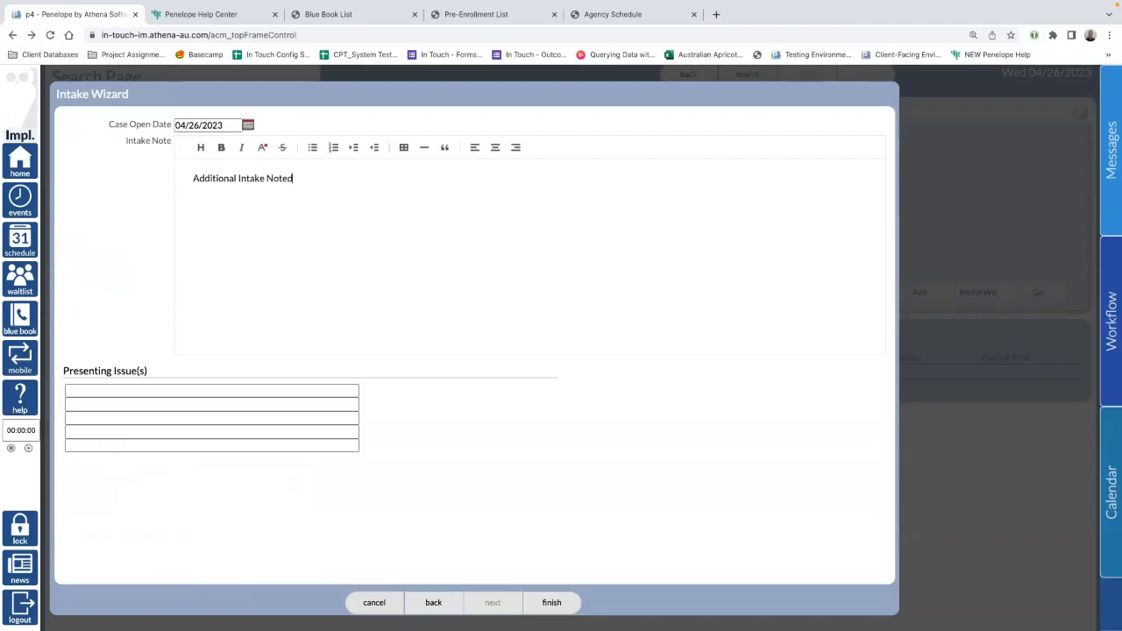
key("BackSpace")
type("s here.")
left_click(126, 394)
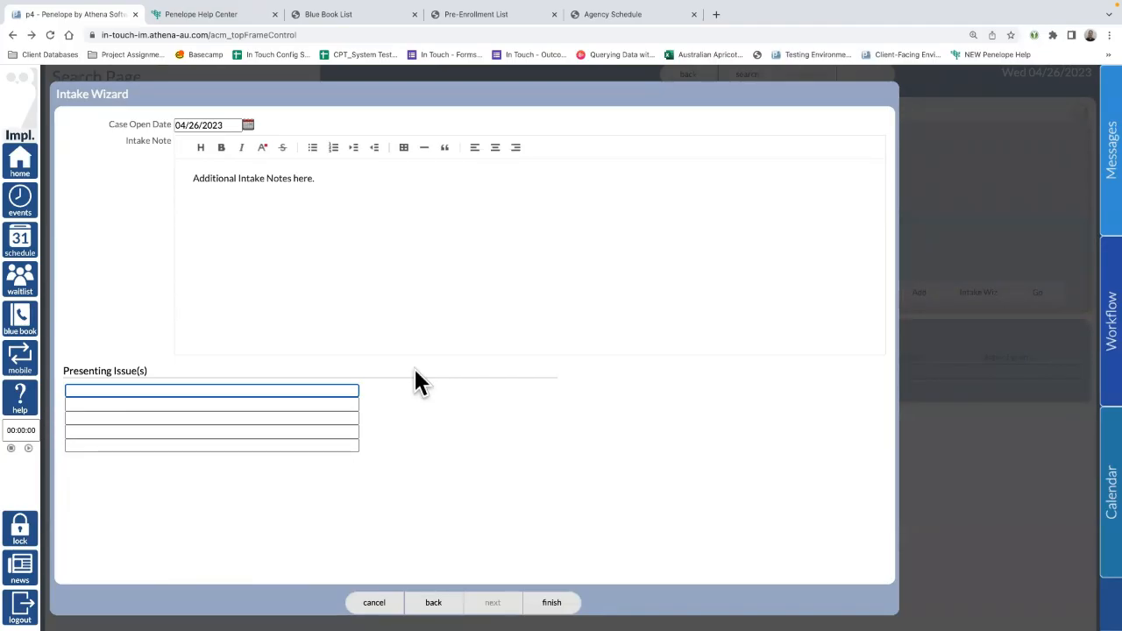
type("a")
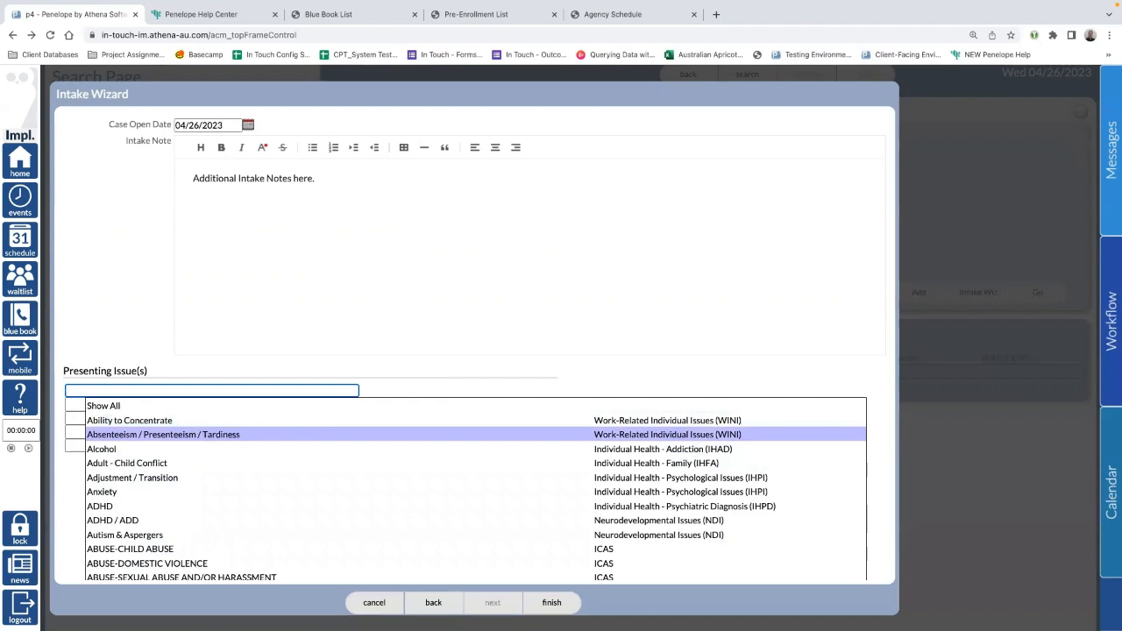
Step: Clear and retype letters in the first presenting issue field to browse its suggestions
key("BackSpace")
left_click(102, 354)
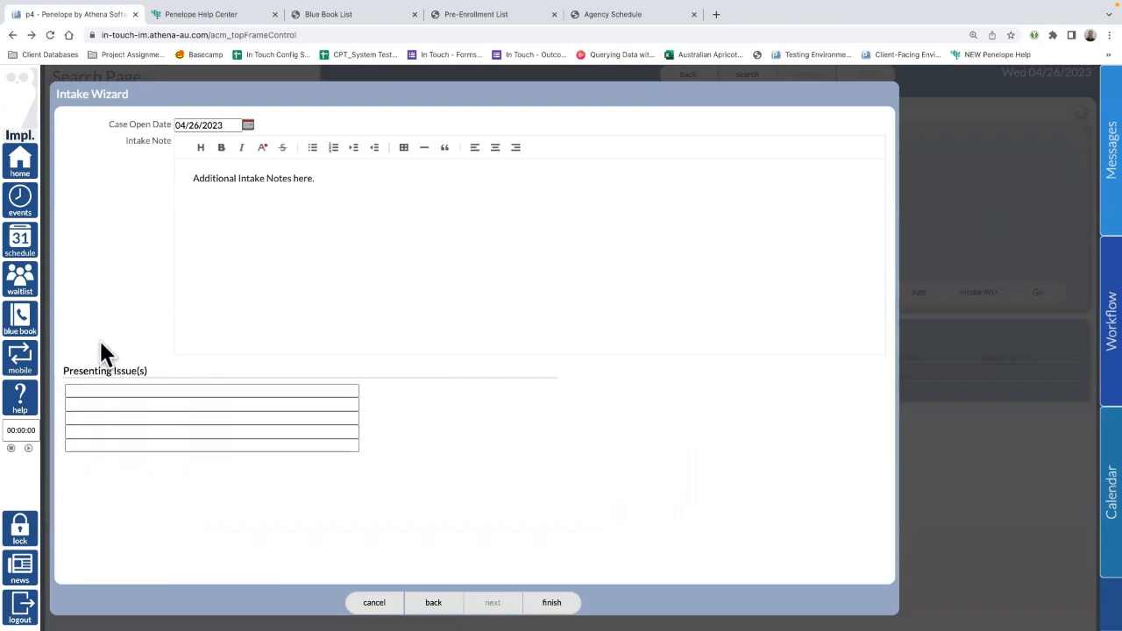
left_click(93, 391)
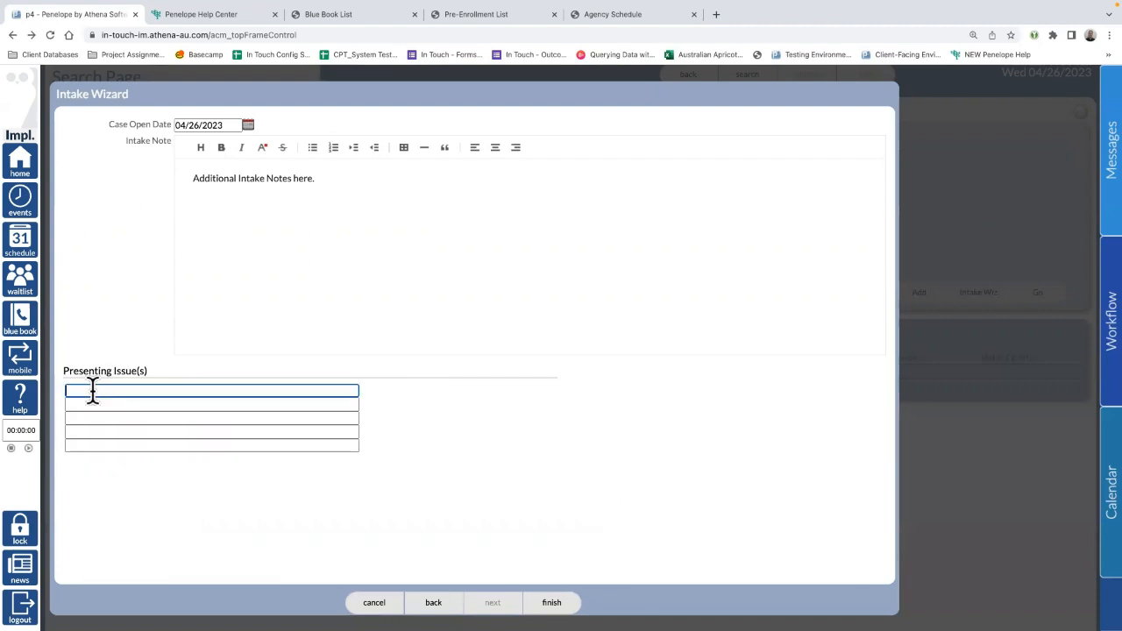
type("aa")
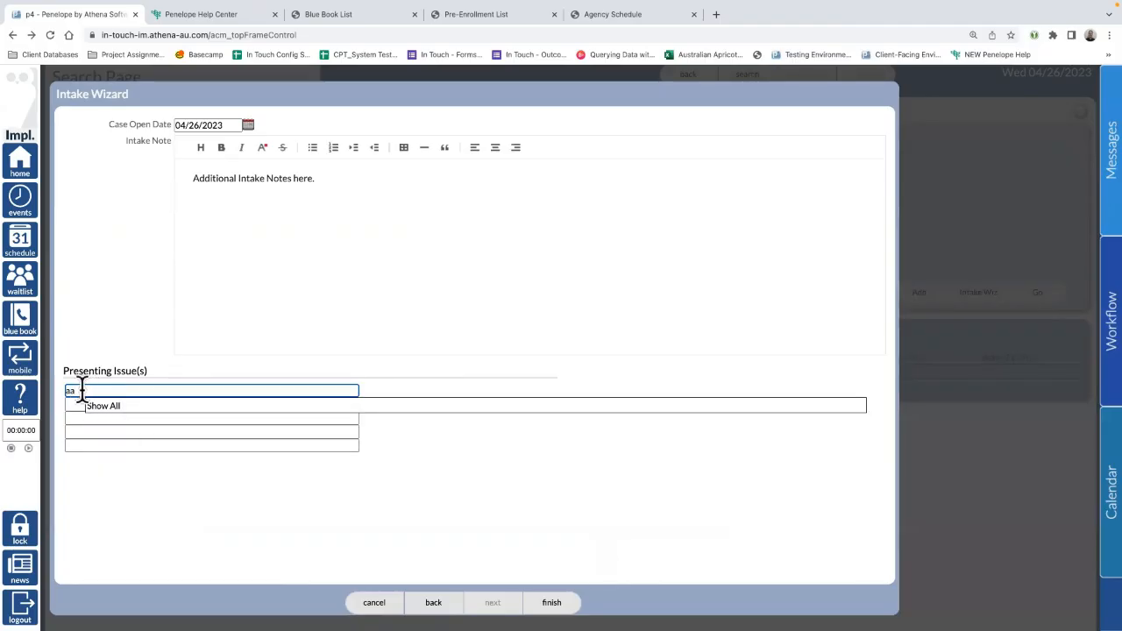
key("BackSpace")
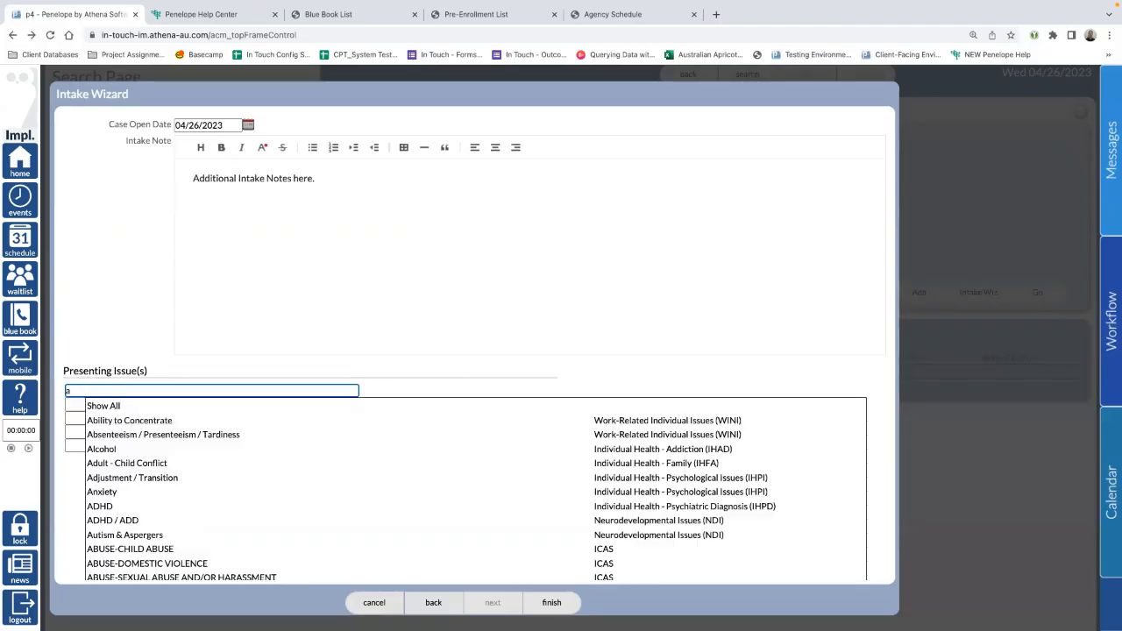
Step: Open the full presenting issue search and filter it to the Optum group
left_click(117, 405)
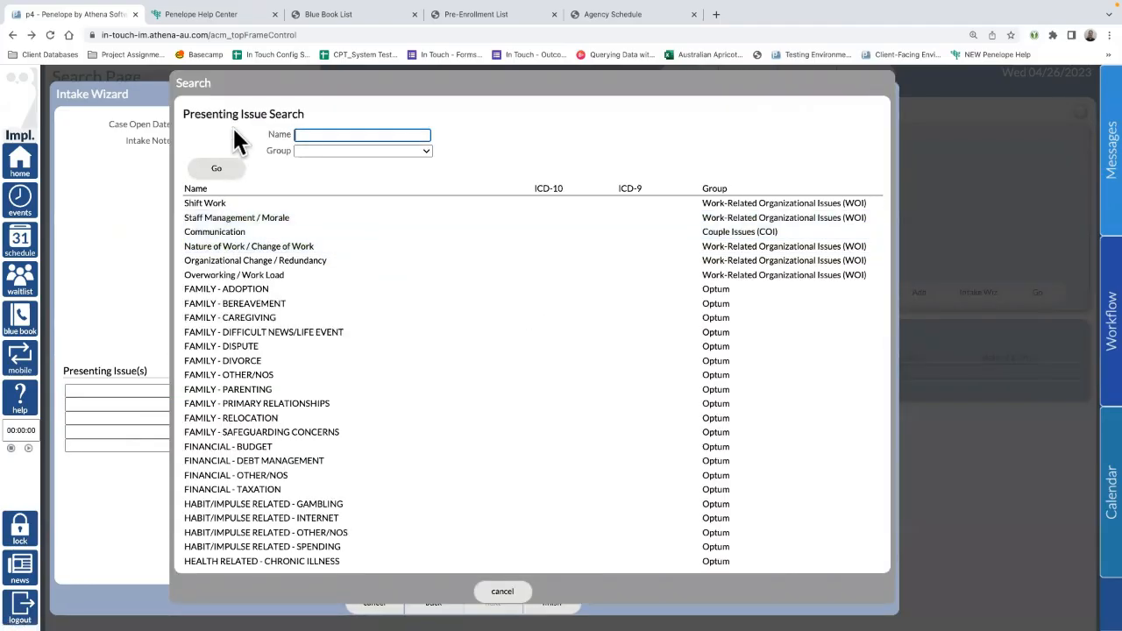
scroll(488, 473, "down", 5)
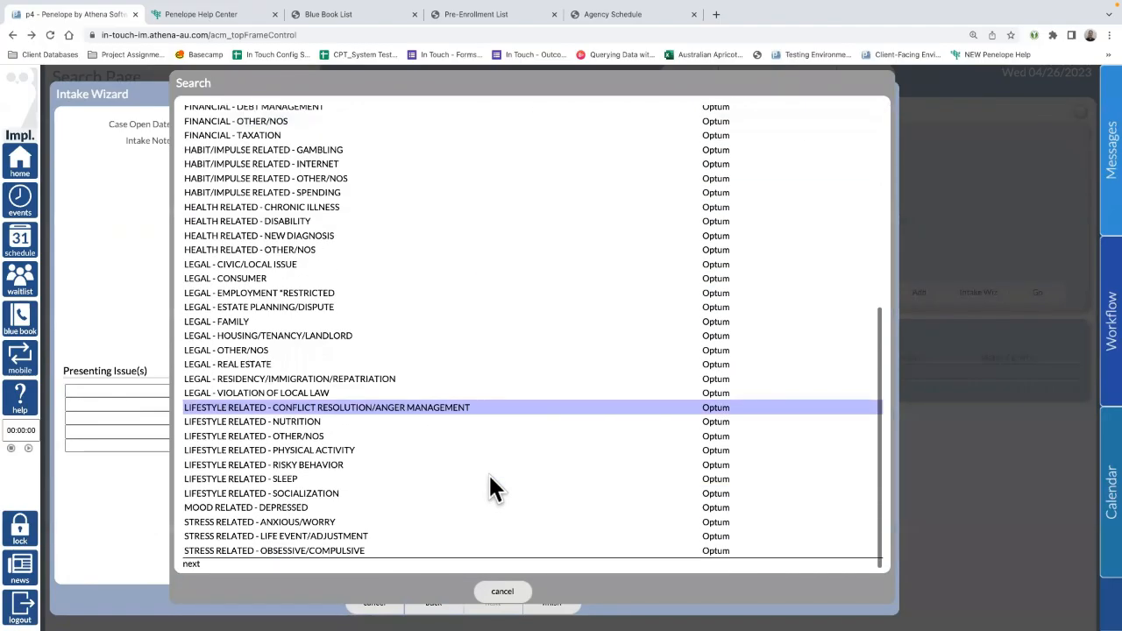
scroll(488, 472, "up", 6)
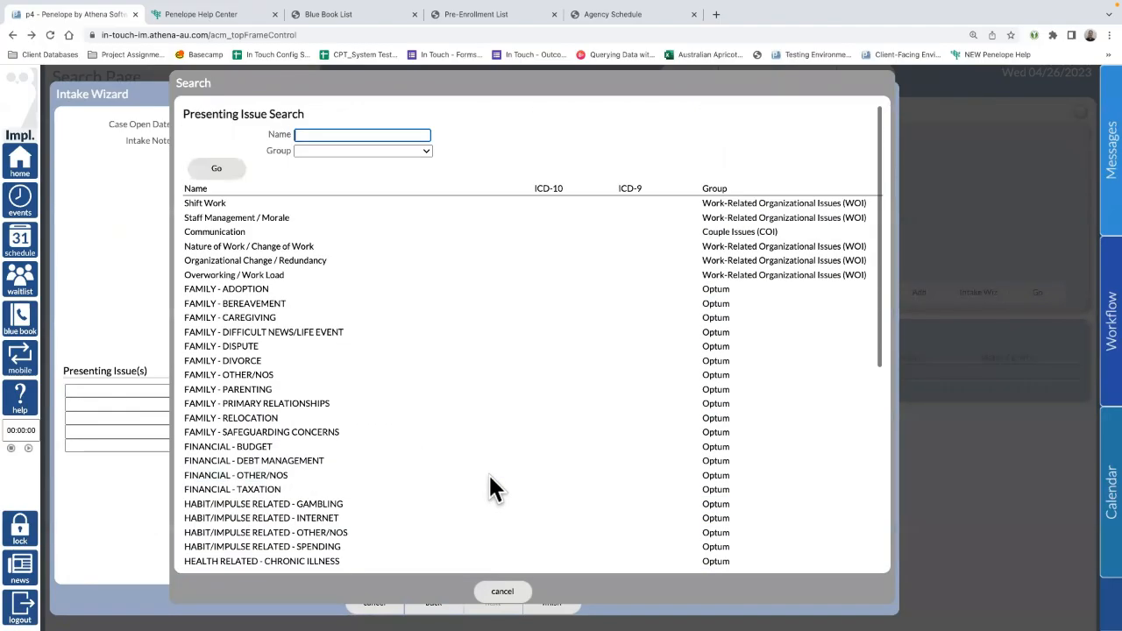
left_click(329, 149)
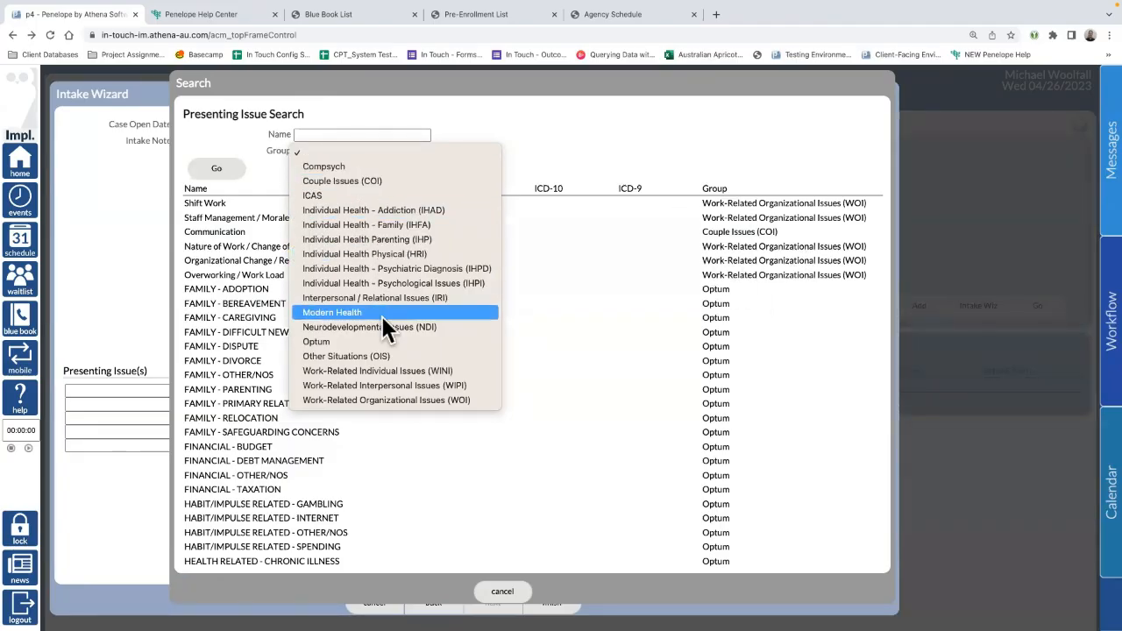
left_click(325, 341)
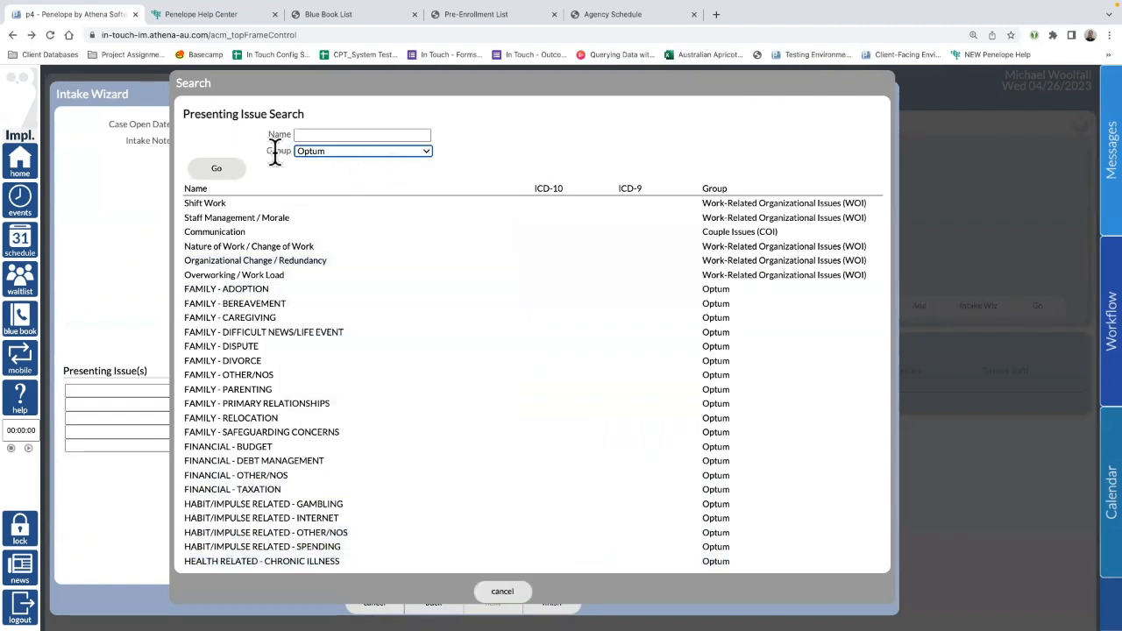
left_click(224, 172)
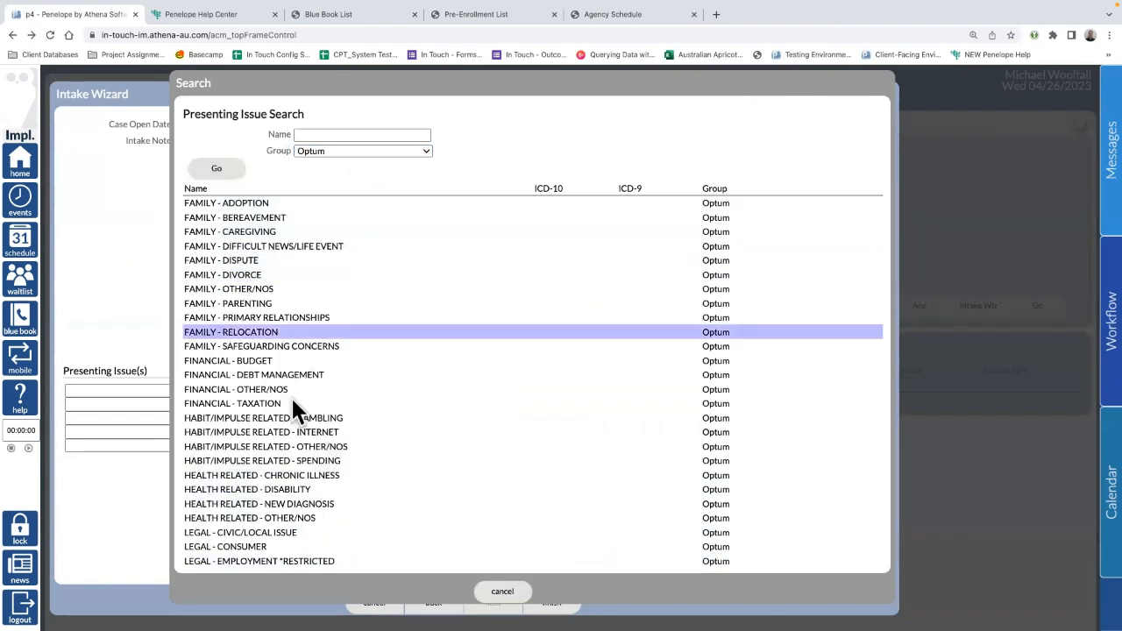
scroll(434, 471, "down", 8)
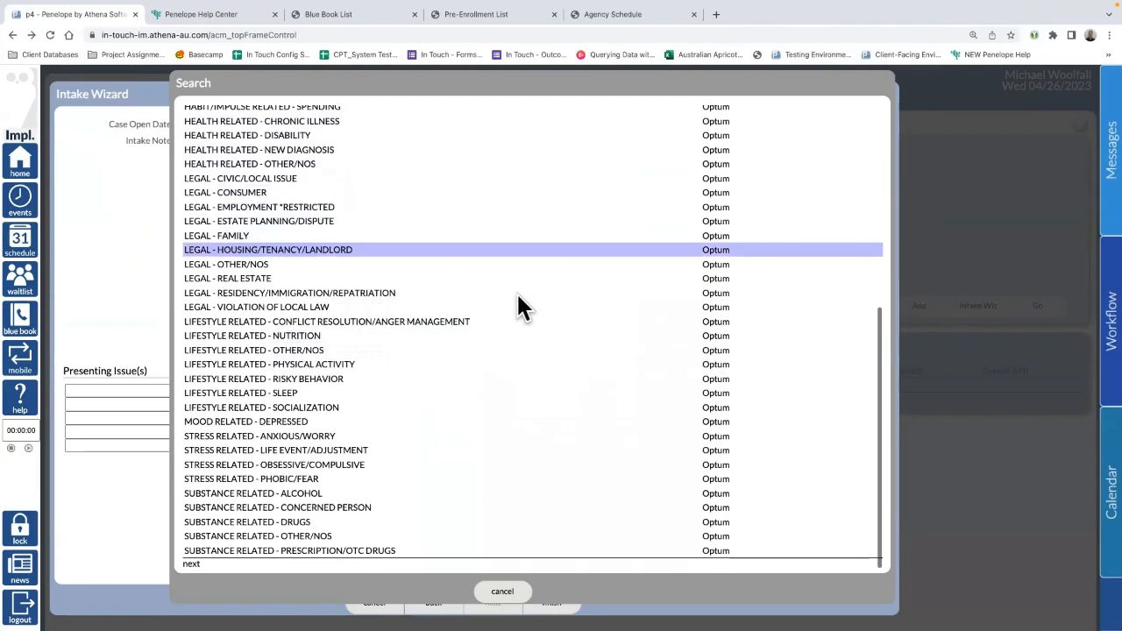
scroll(517, 308, "up", 10)
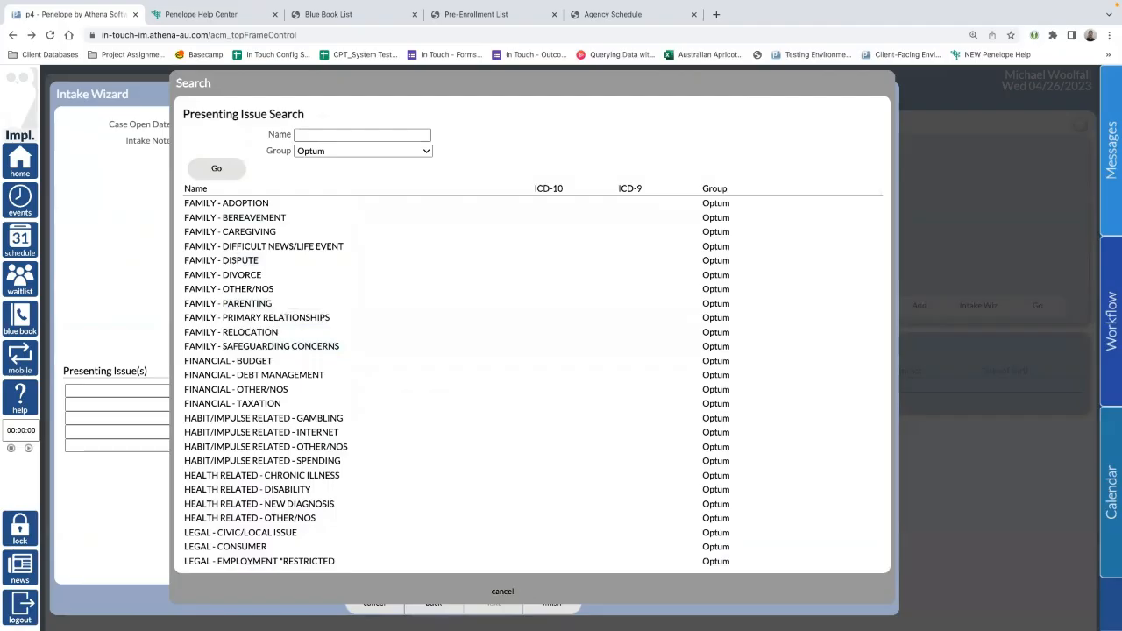
Step: Cancel the search and type 'legal' in the first presenting issue field
left_click(502, 592)
left_click(100, 393)
type("legal")
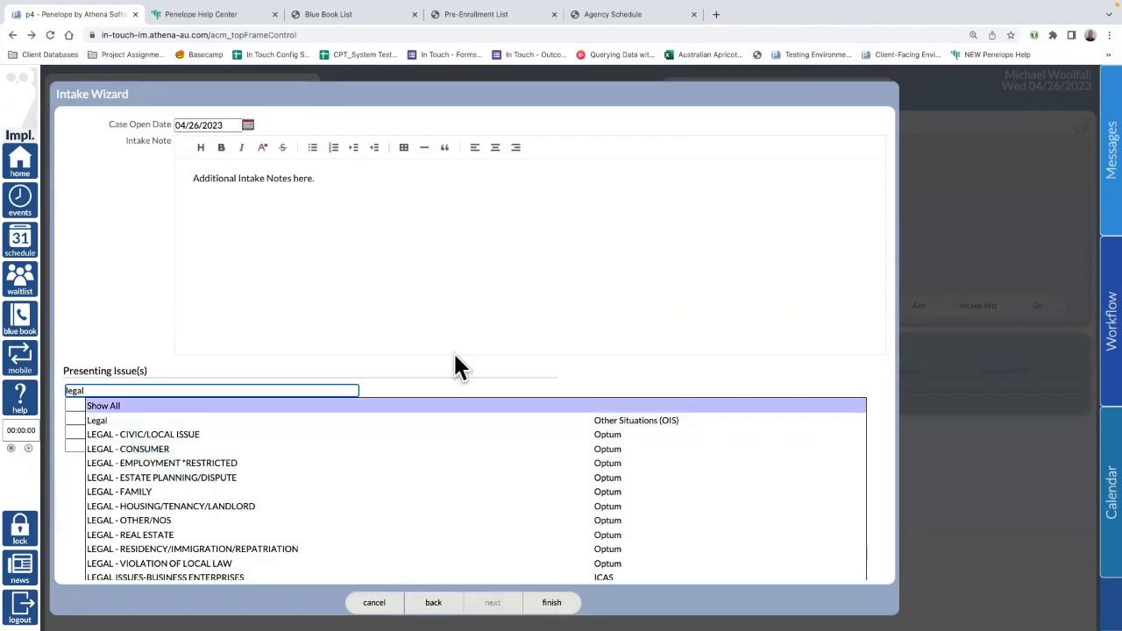
Step: Choose LEGAL - ESTATE PLANNING/DISPUTE as the first presenting issue
left_click(549, 319)
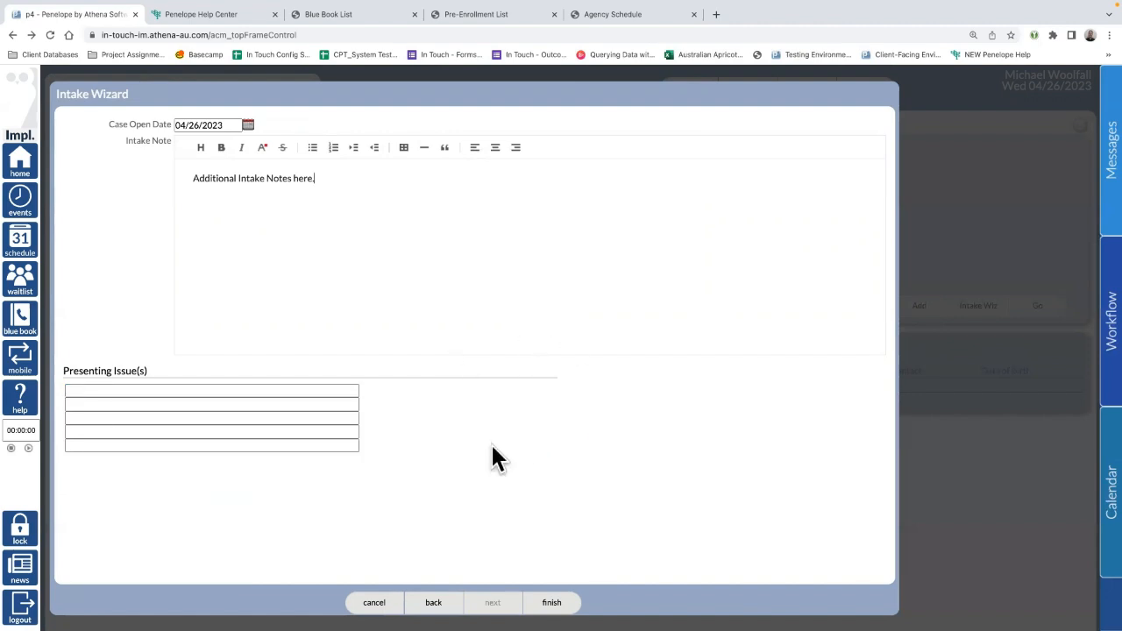
left_click(145, 401)
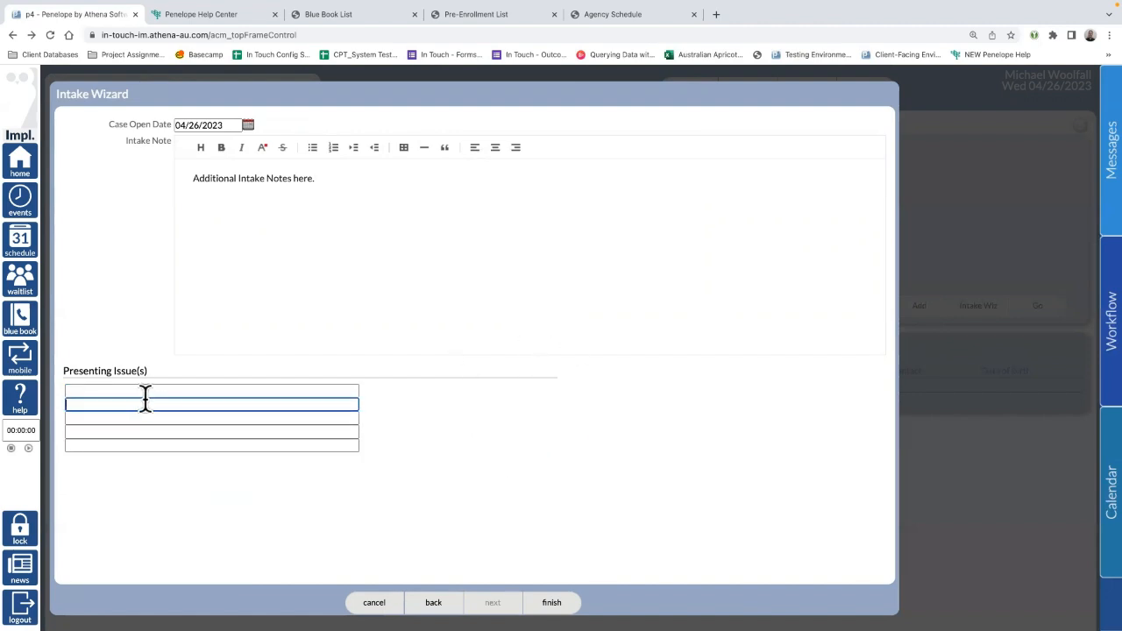
left_click(136, 394)
type("legal")
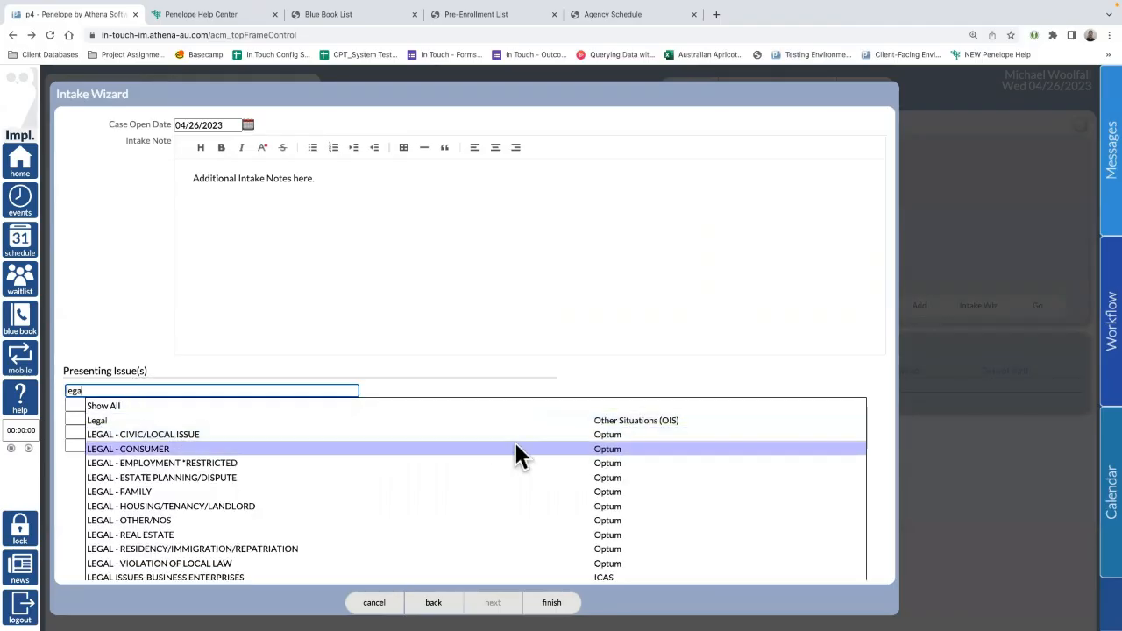
left_click(321, 476)
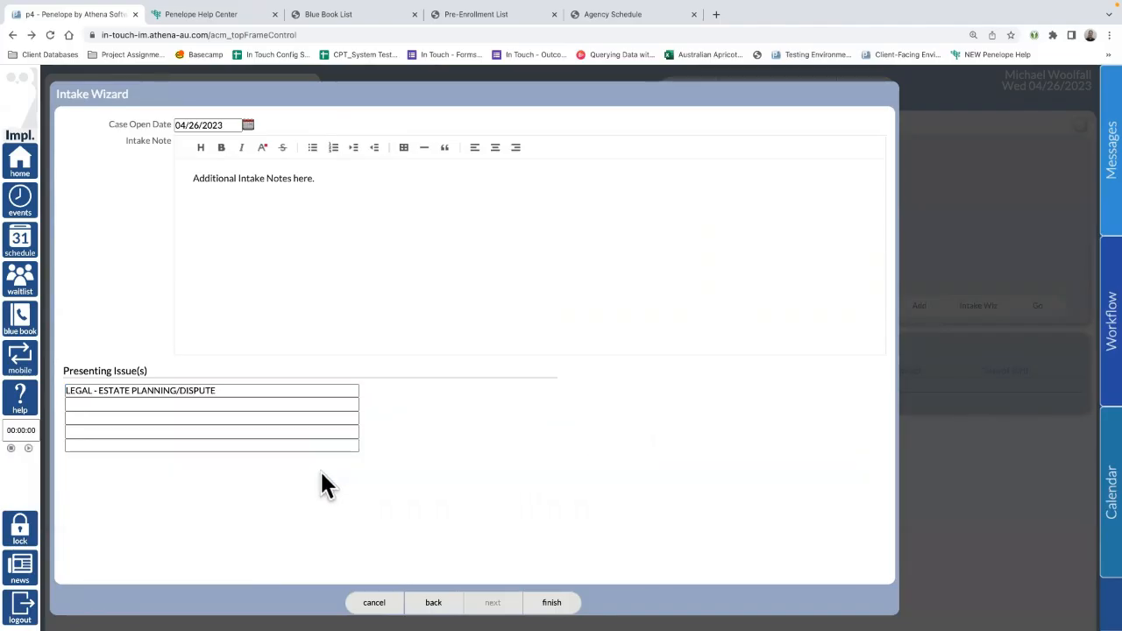
Step: Add FAMILY - ADOPTION as the second presenting issue from the full issue list
left_click(132, 404)
type("rela")
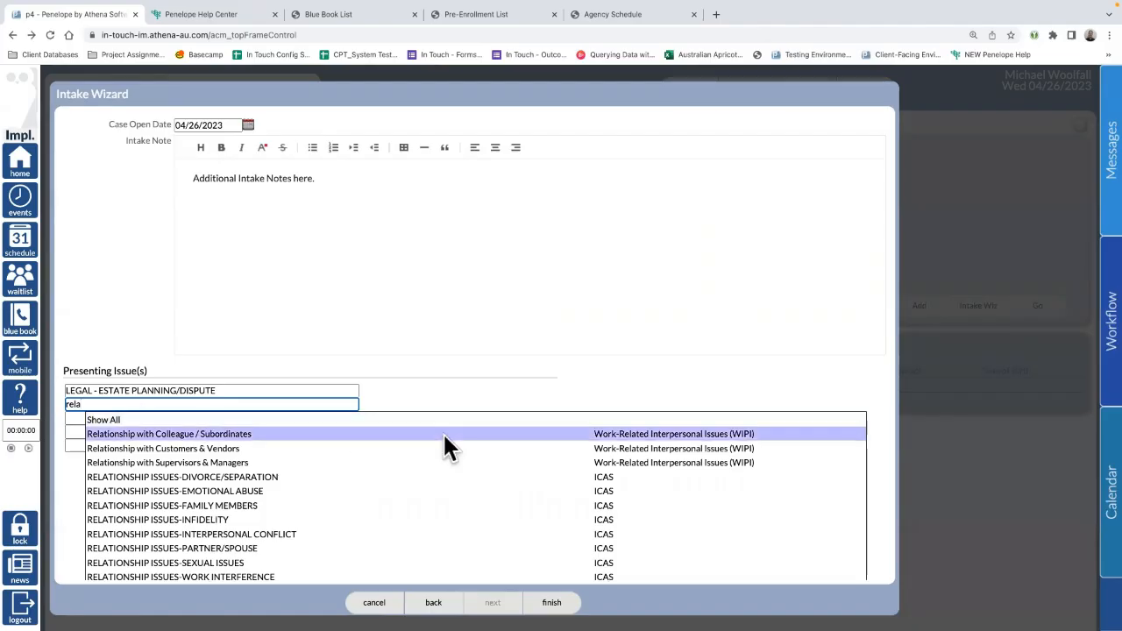
scroll(491, 487, "down", 1)
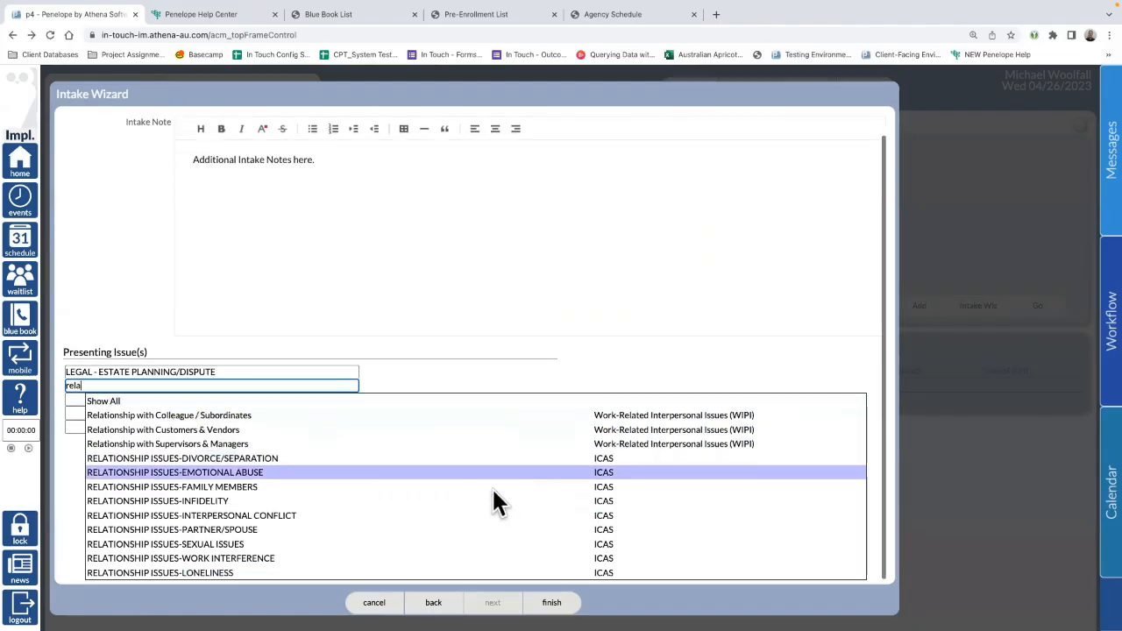
left_click(156, 404)
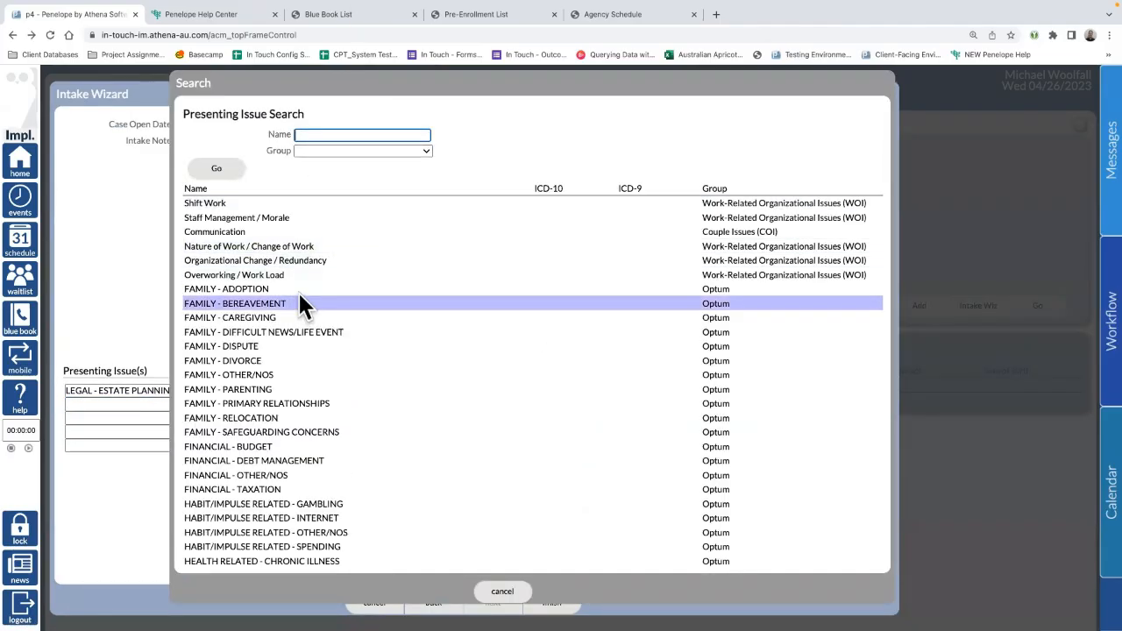
left_click(539, 289)
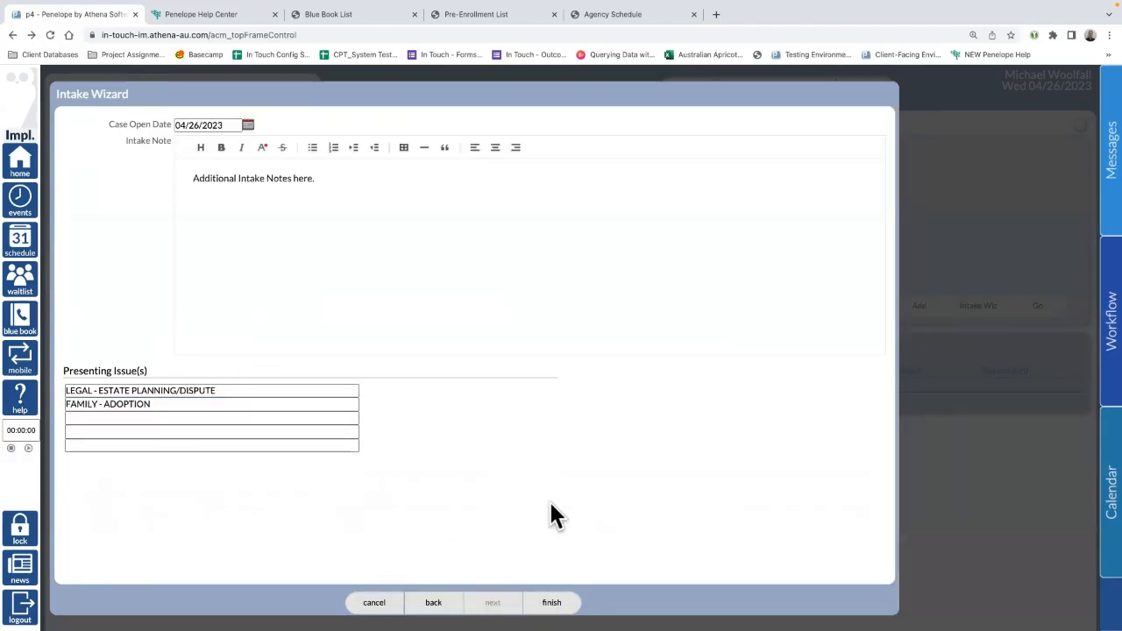
Step: Finish the Intake Wizard to create the case, checking its heading and client member
left_click(562, 602)
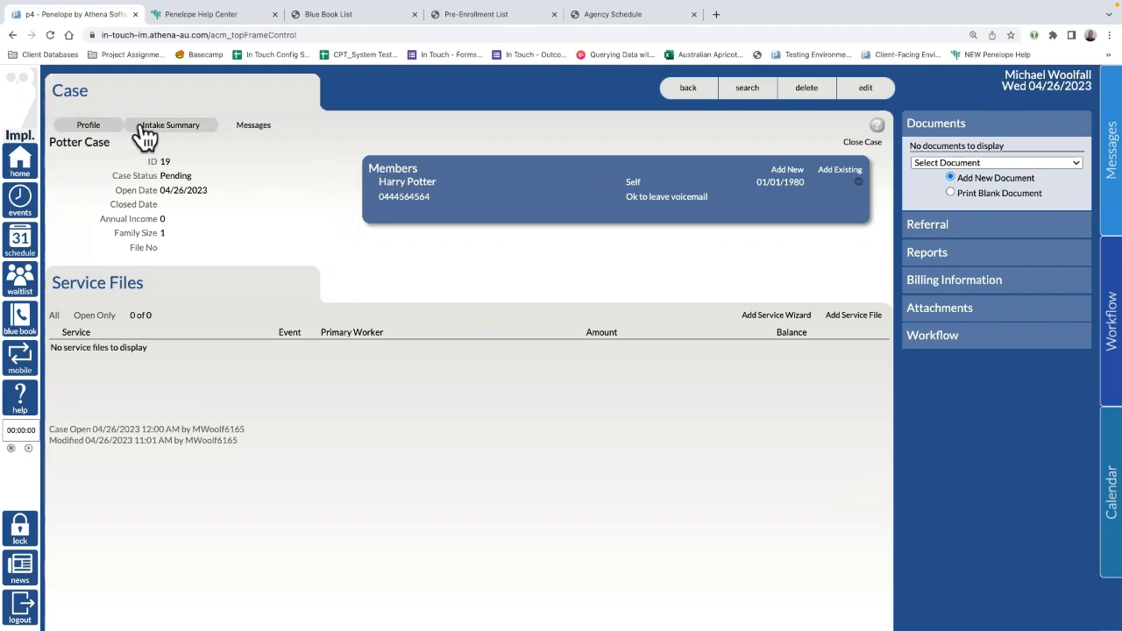
left_click_drag(115, 94, 50, 104)
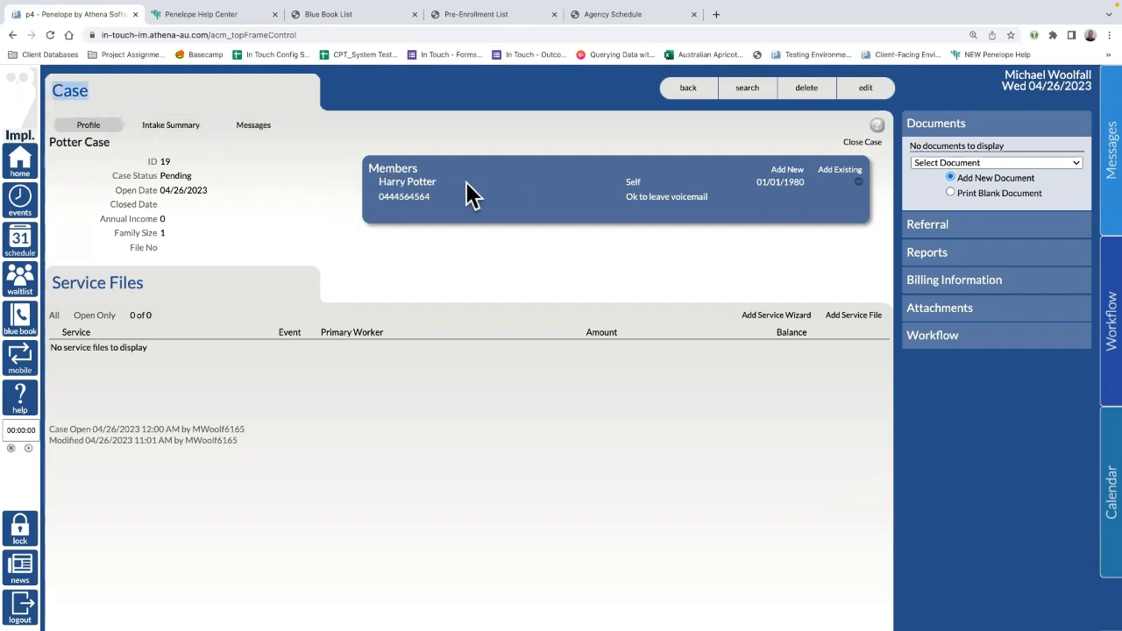
left_click_drag(466, 181, 369, 193)
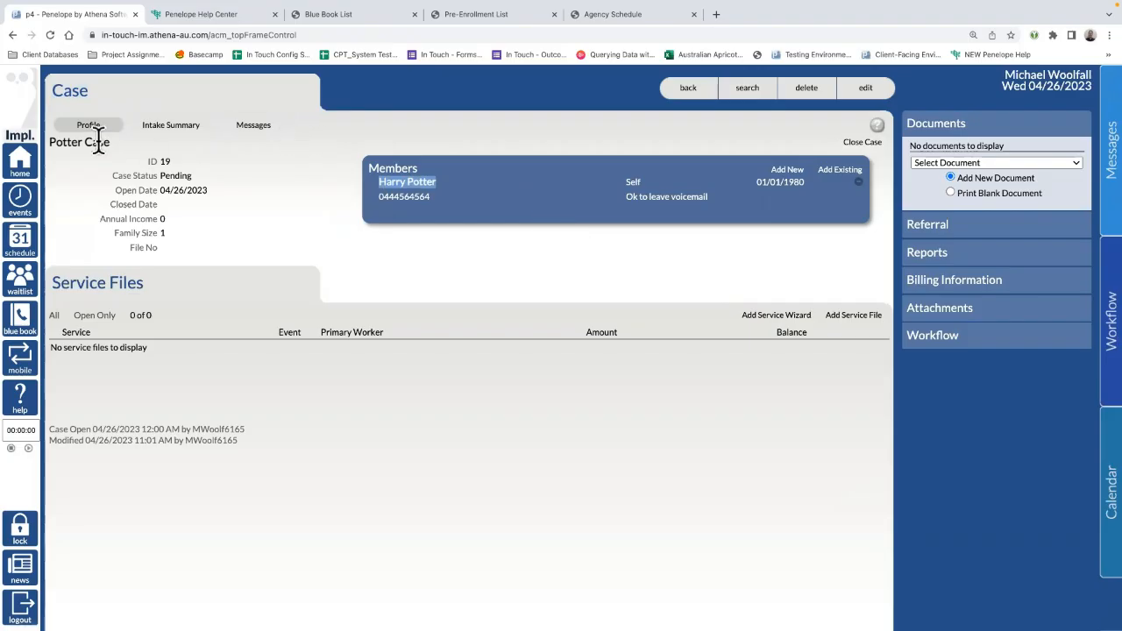
Step: View the Intake Summary showing both presenting issues and the intake note
left_click(186, 125)
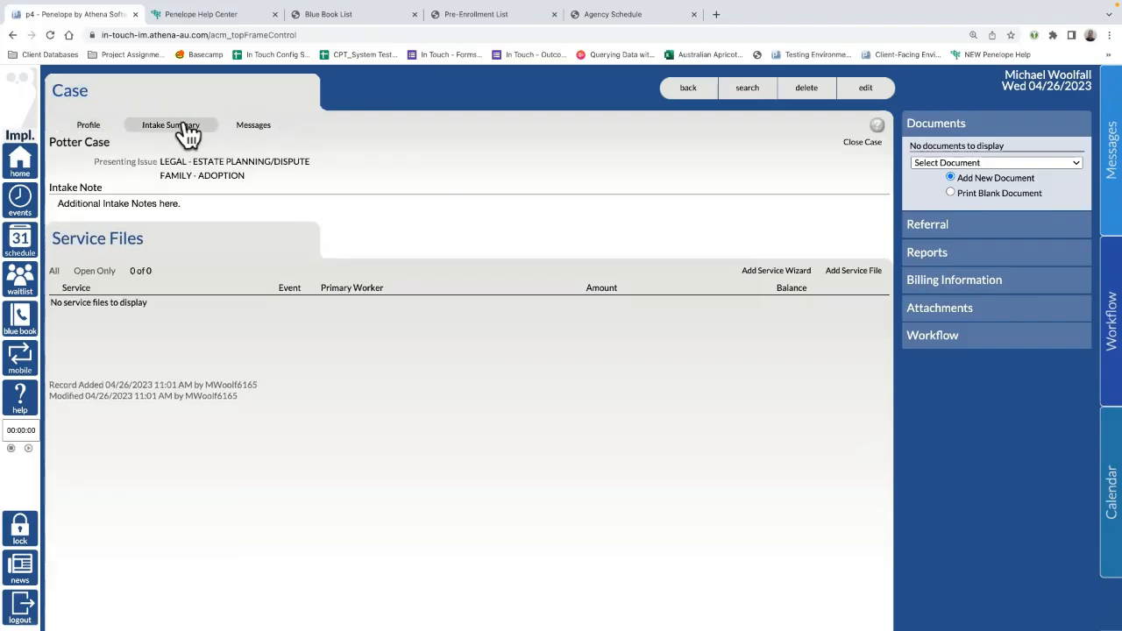
left_click_drag(195, 175, 165, 160)
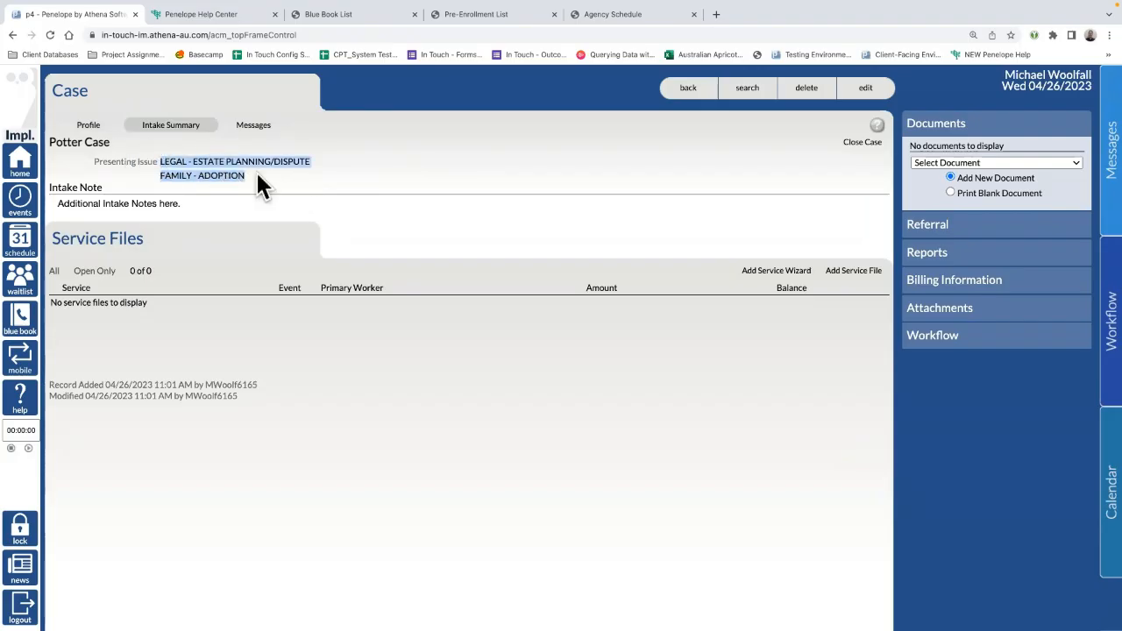
left_click_drag(184, 204, 46, 200)
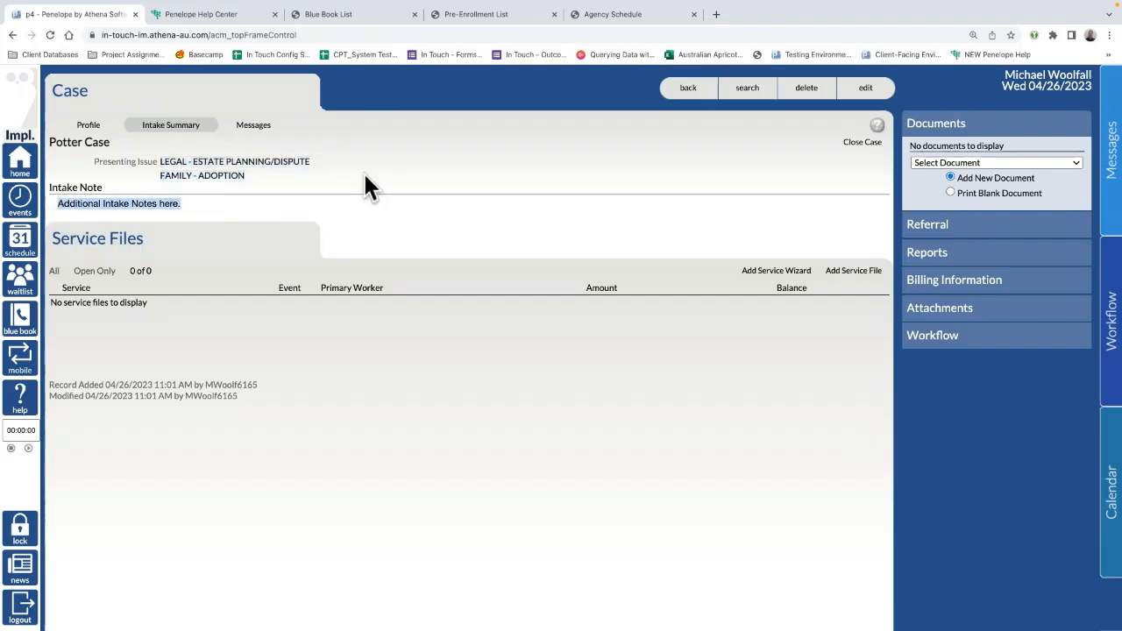
Step: Start a new case discussion and add two colleagues as followers
left_click(261, 127)
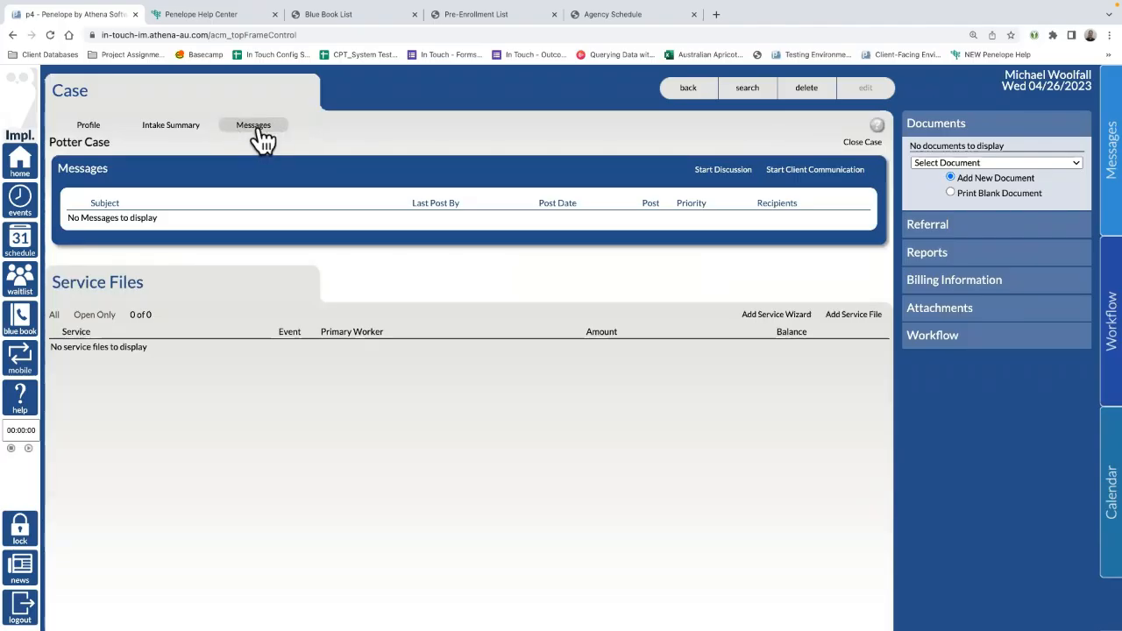
left_click(723, 171)
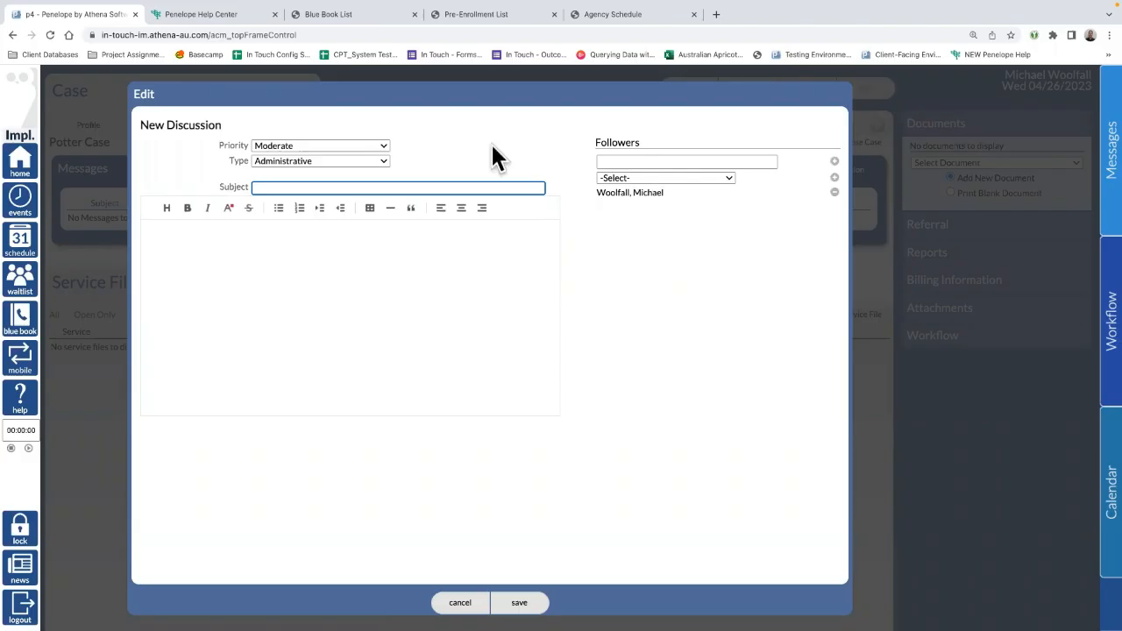
left_click(656, 162)
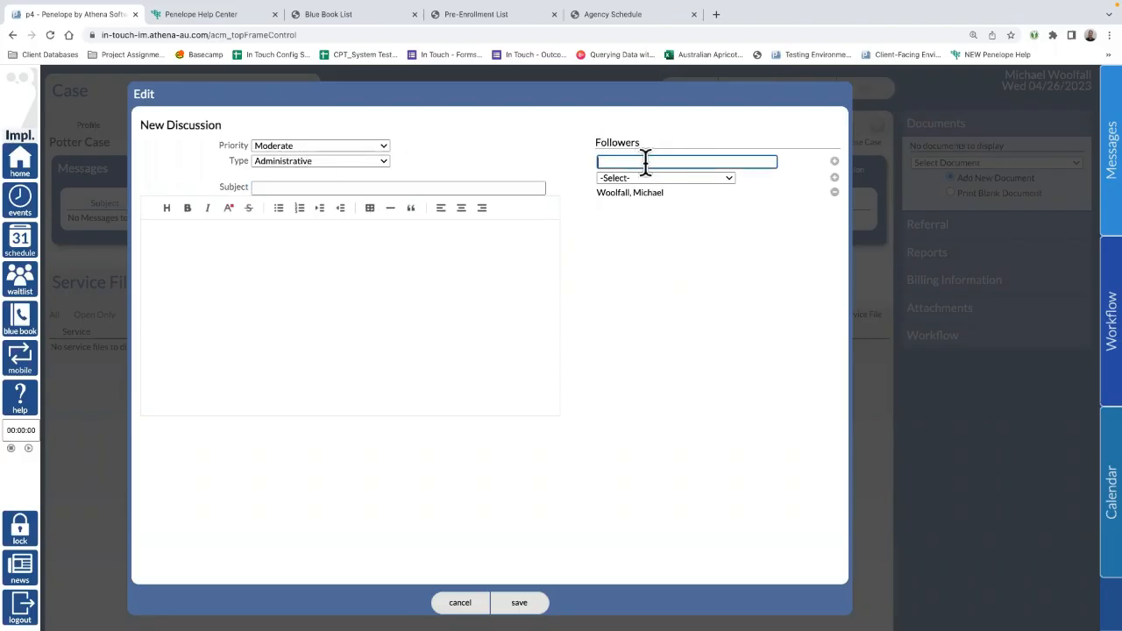
type("jess")
left_click(645, 207)
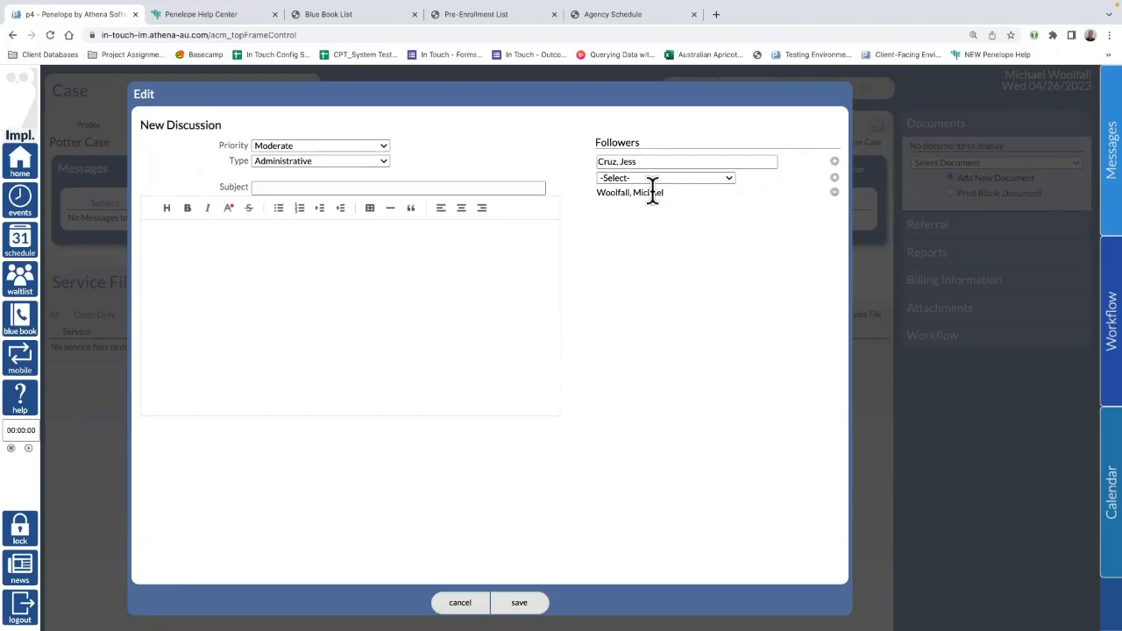
left_click(835, 162)
left_click(657, 162)
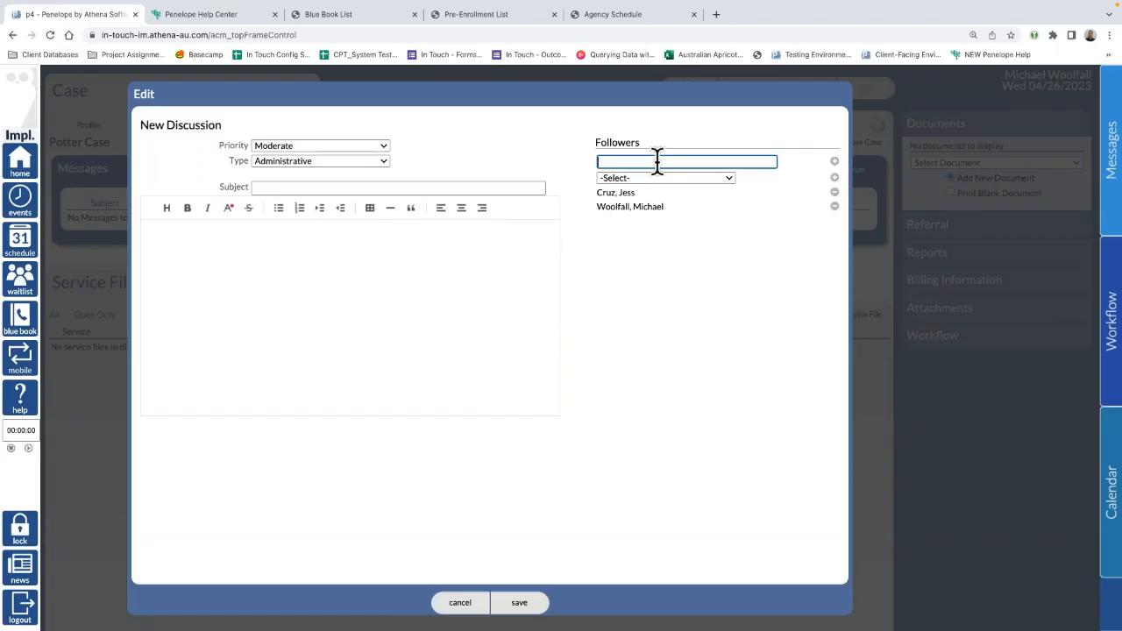
type("elle")
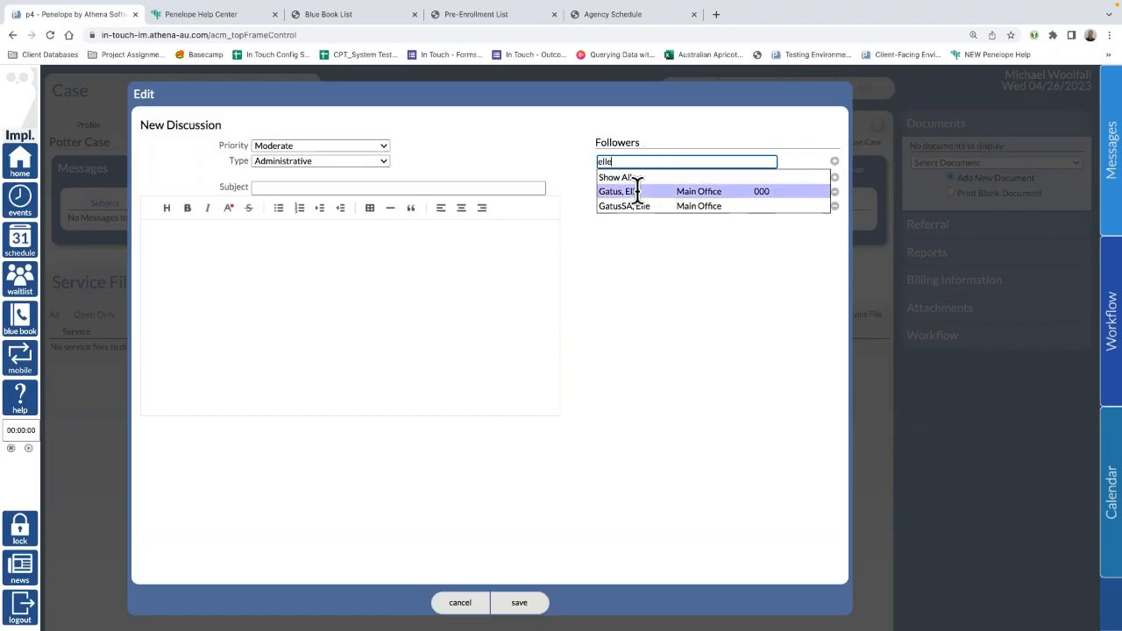
left_click(637, 192)
left_click(835, 163)
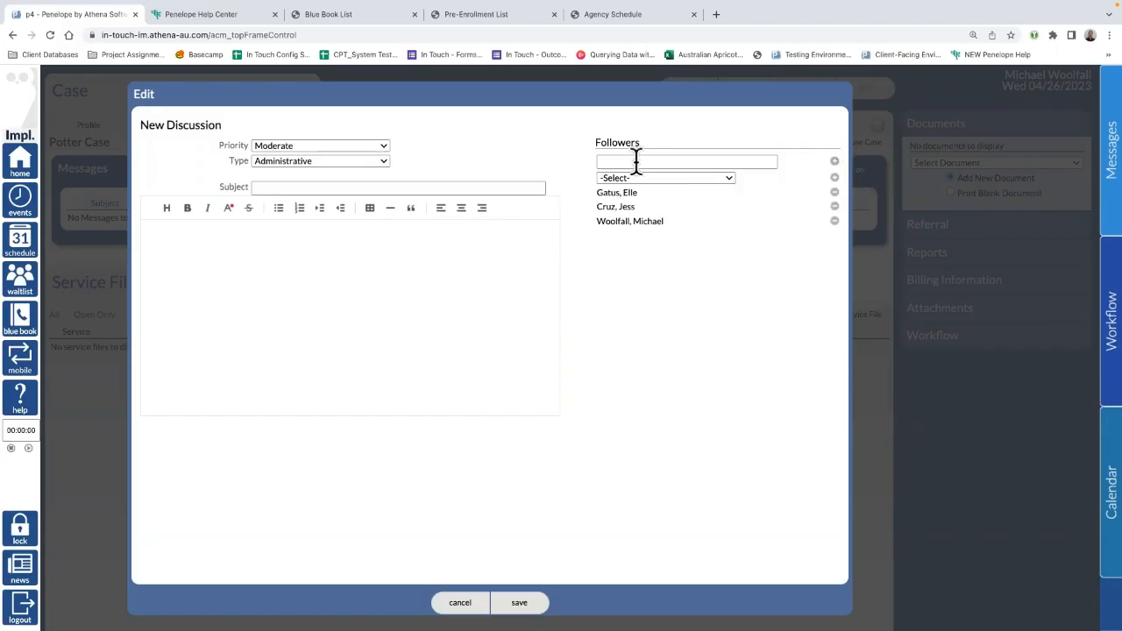
Step: Keep Moderate priority and Administrative type, with subject 'Please text client their Documents'
left_click(289, 185)
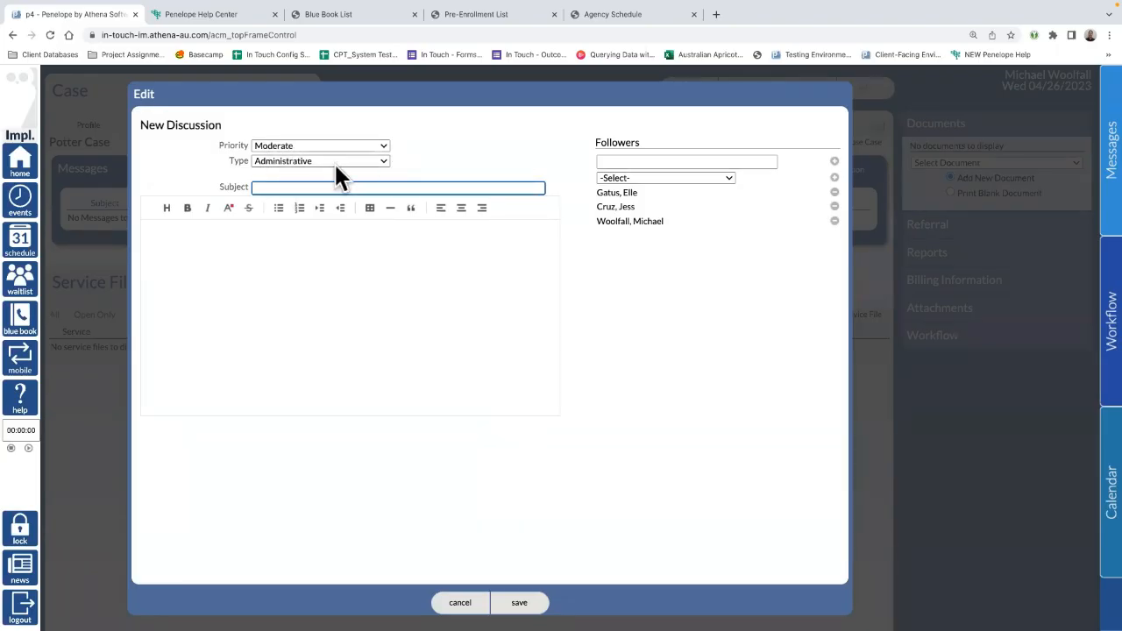
left_click(293, 146)
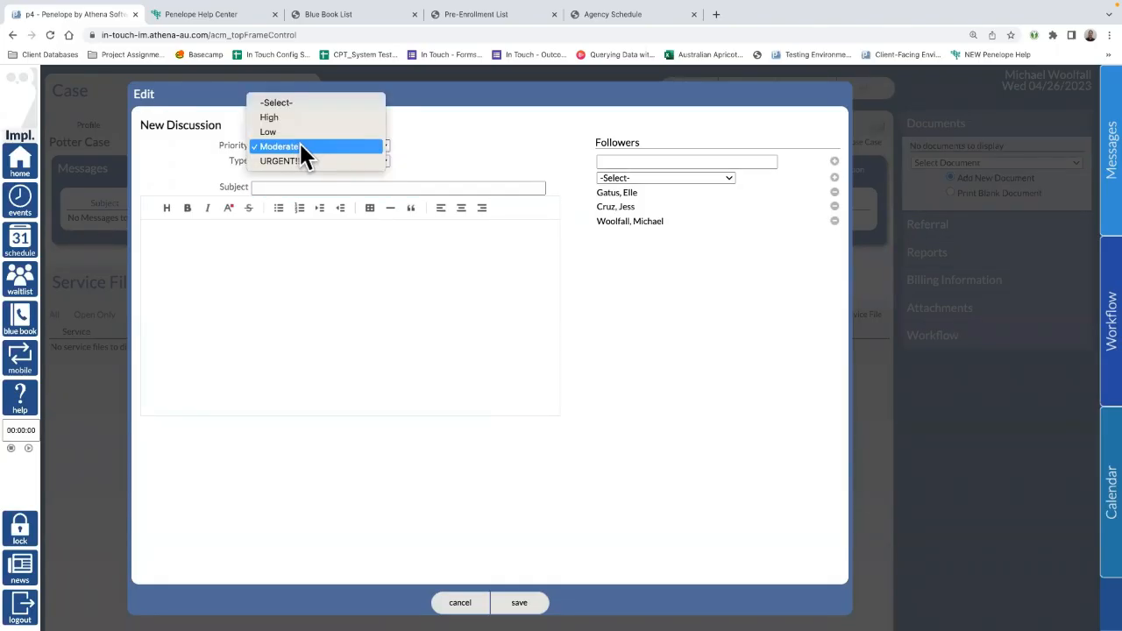
left_click(510, 145)
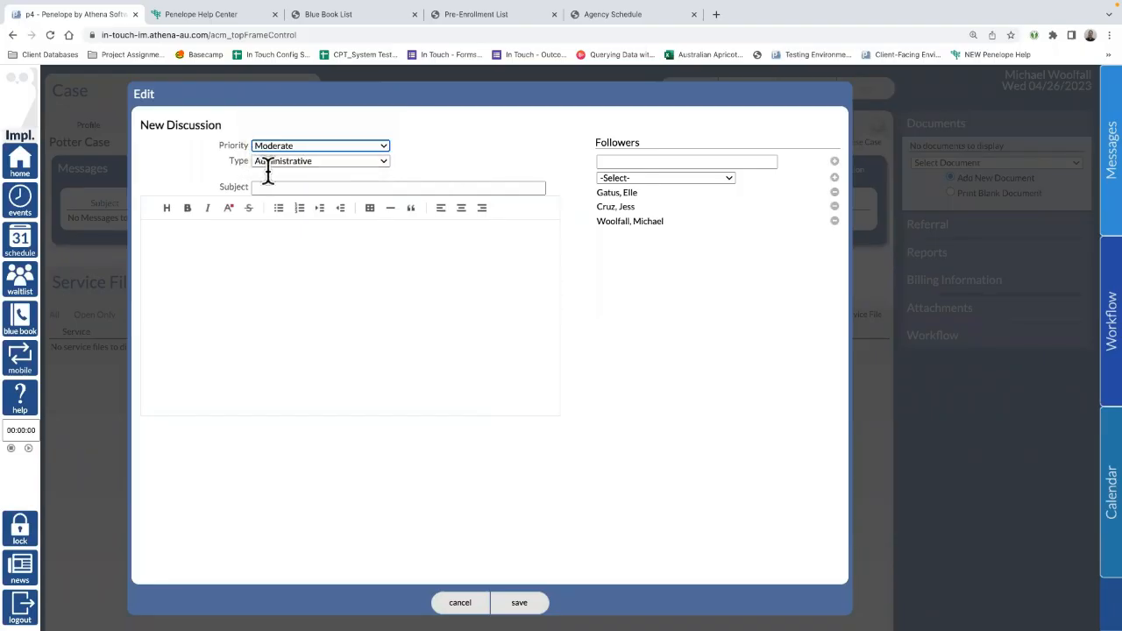
left_click(296, 161)
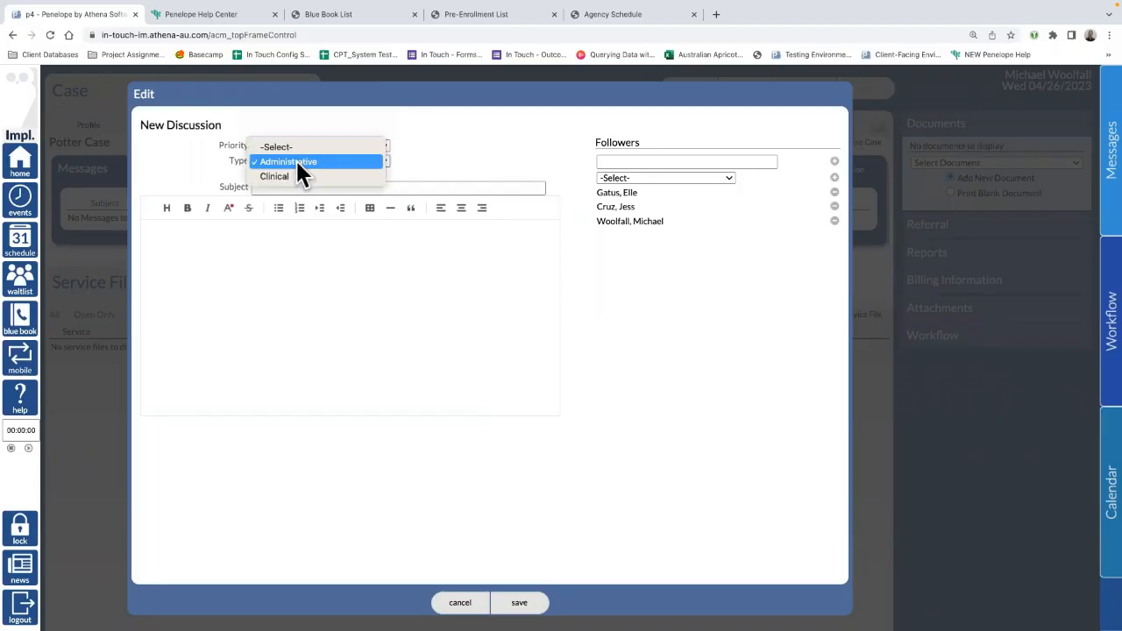
left_click(356, 161)
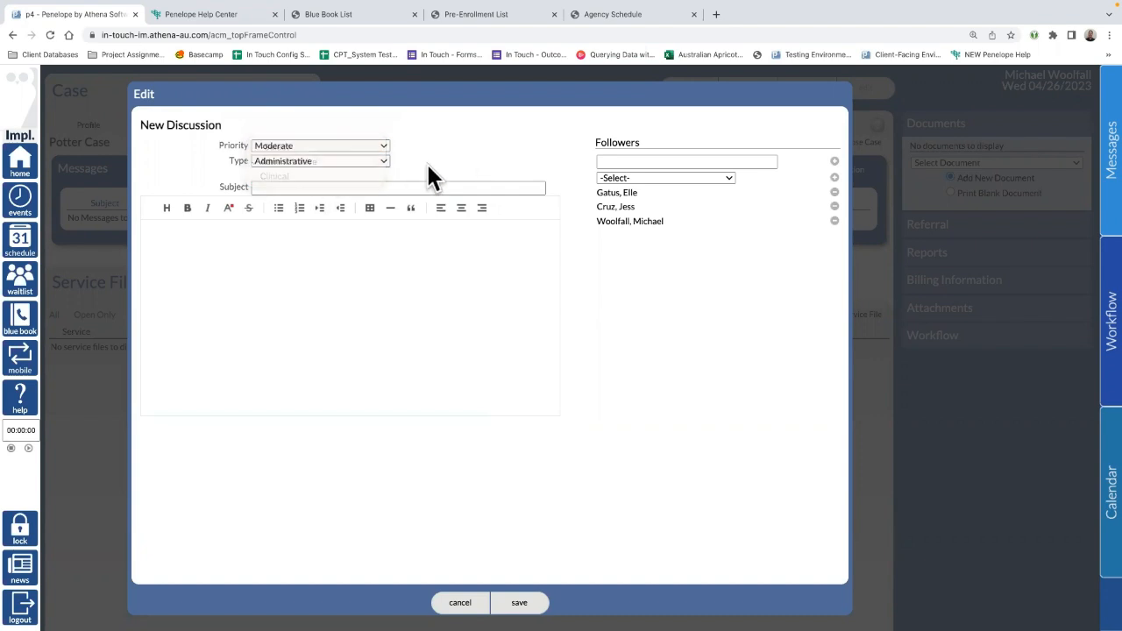
left_click(295, 187)
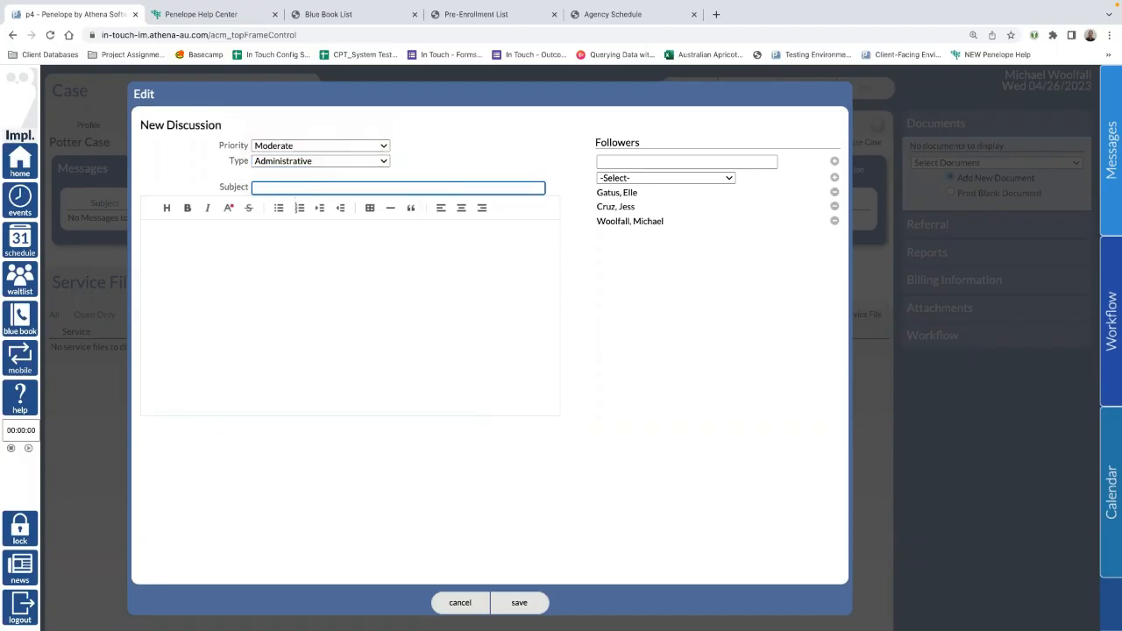
type("Plea")
type("se text client their Documents")
Step: Write a signed message asking to send the client their Documents, and save the discussion
left_click(331, 264)
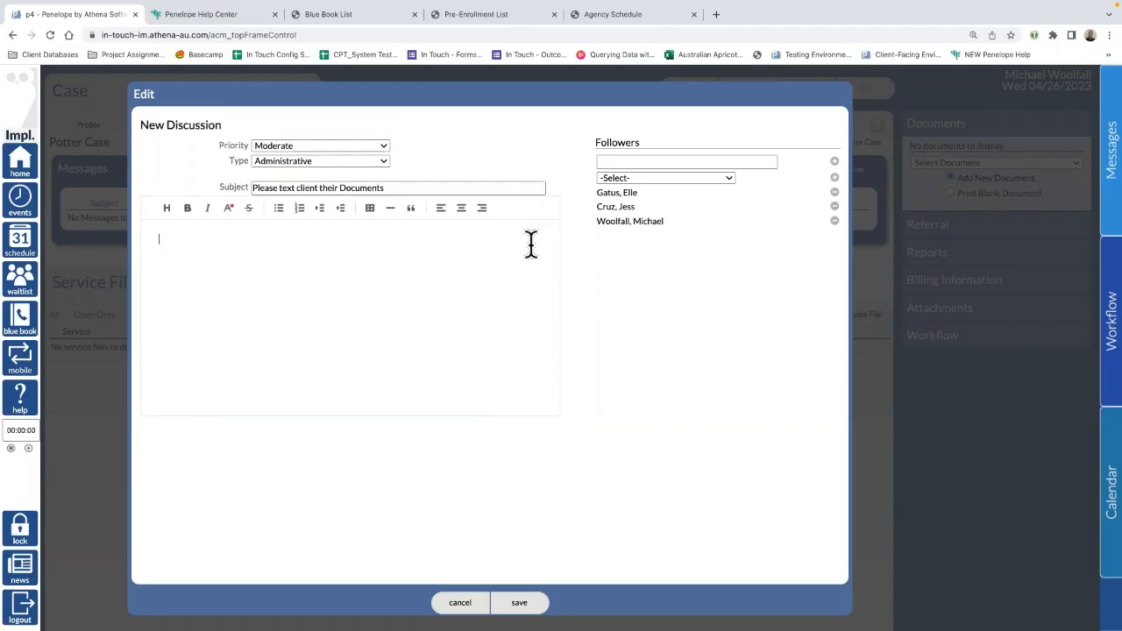
type("H")
type("nd th")
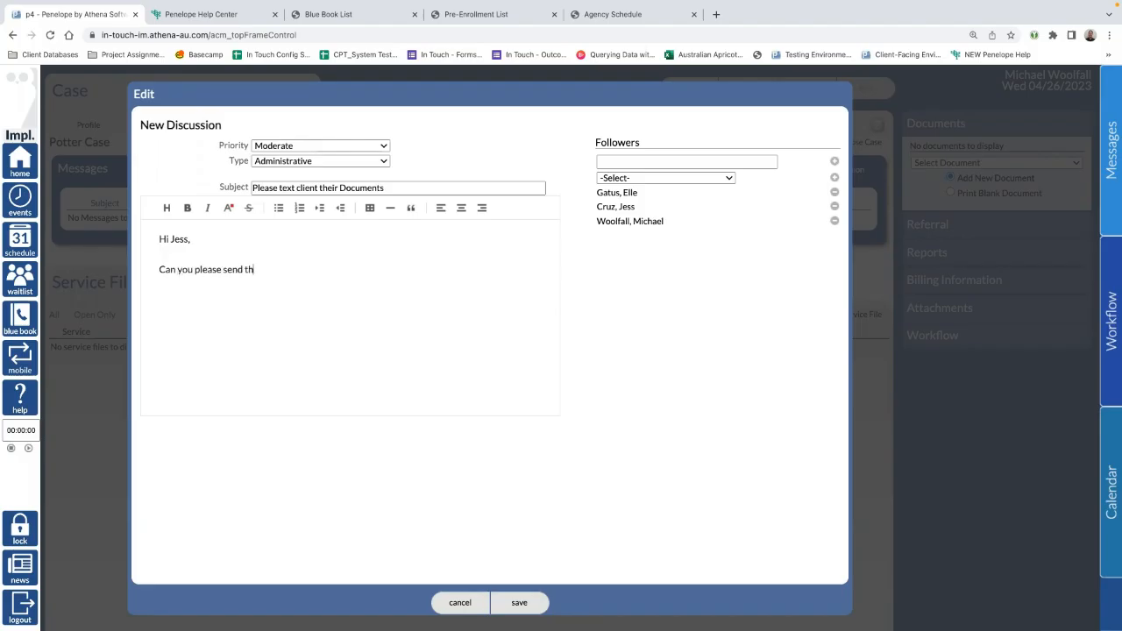
type("e client heir Documents.  ")
type("Kind Regards,")
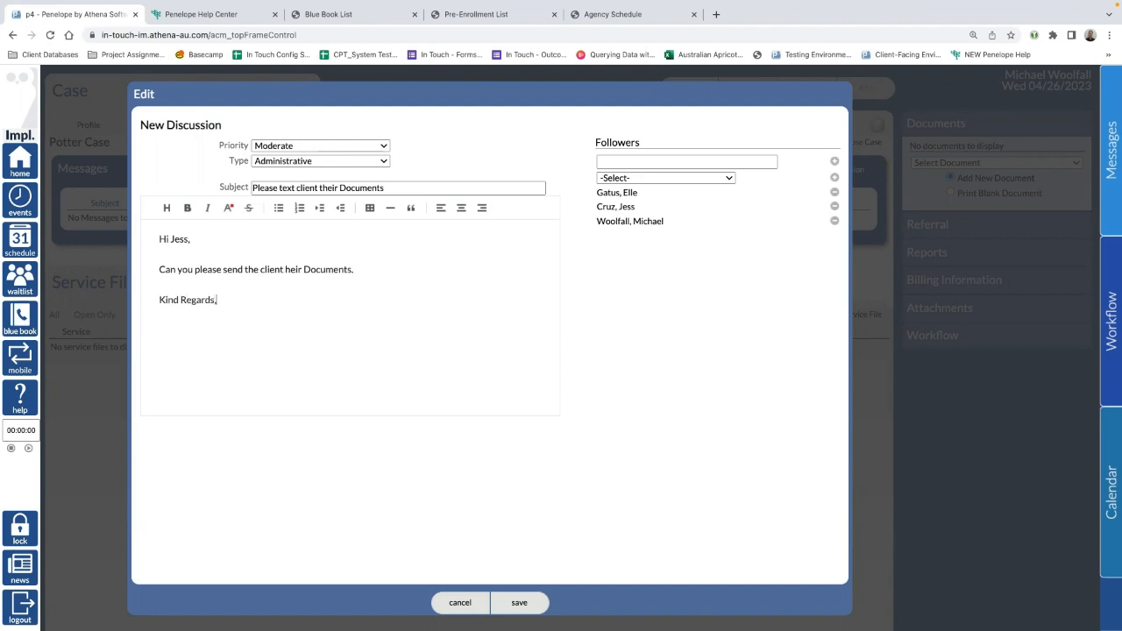
key("Return")
type("Michael")
left_click(285, 269)
type("t")
left_click(426, 272)
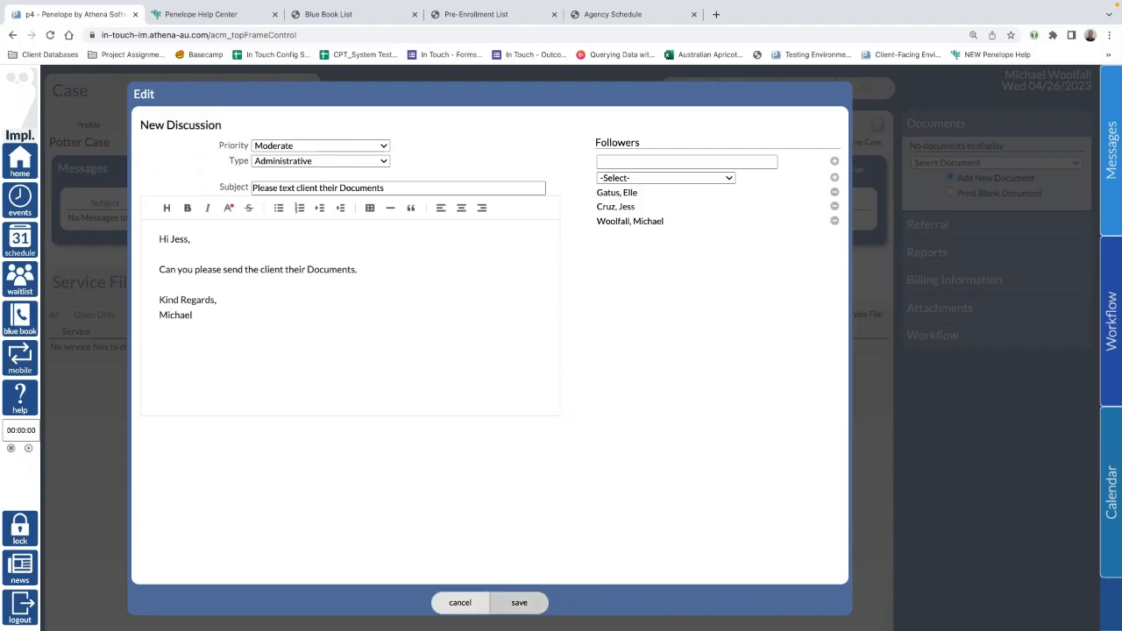
left_click(522, 603)
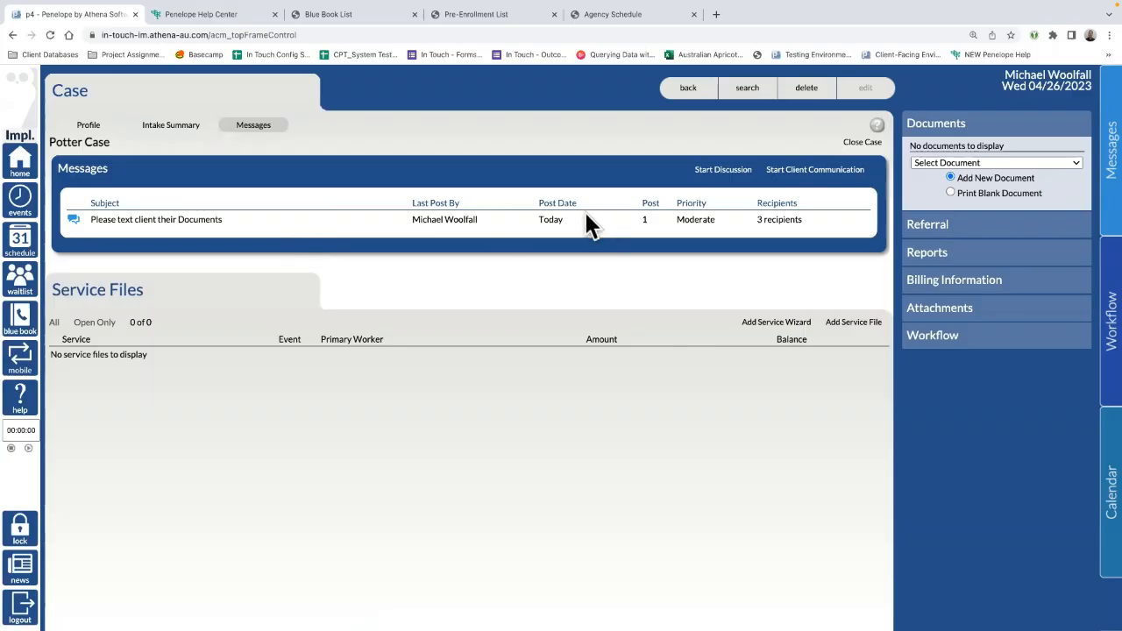
Step: Open the Complete Case Profile Report options from the case reports and cancel without running
left_click(947, 255)
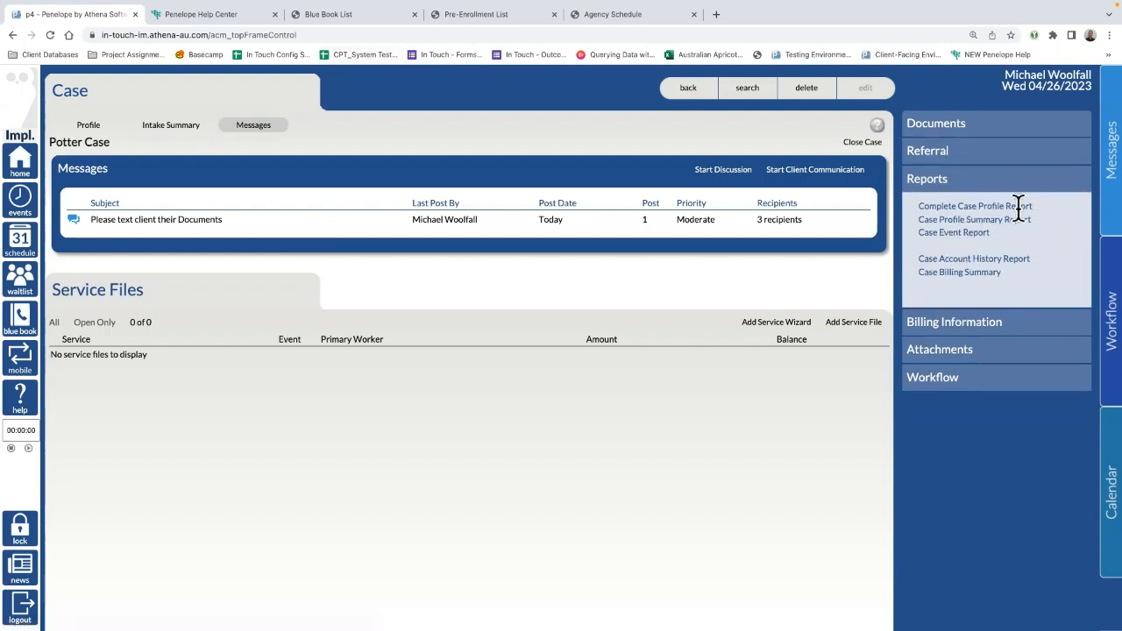
left_click(965, 207)
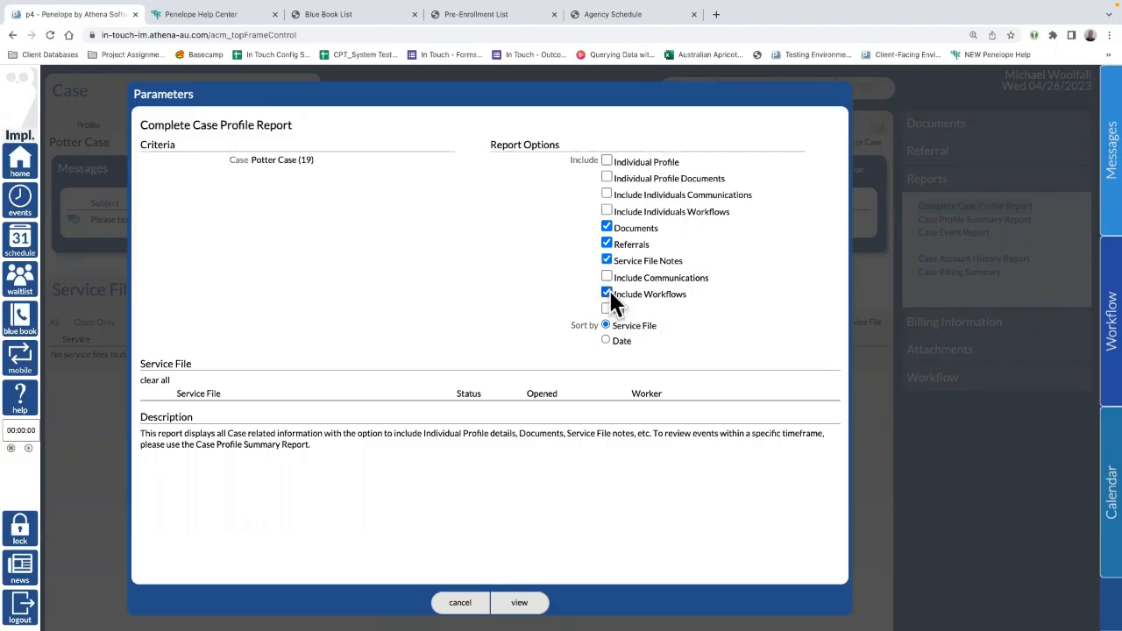
left_click_drag(688, 296, 602, 296)
left_click_drag(710, 277, 611, 277)
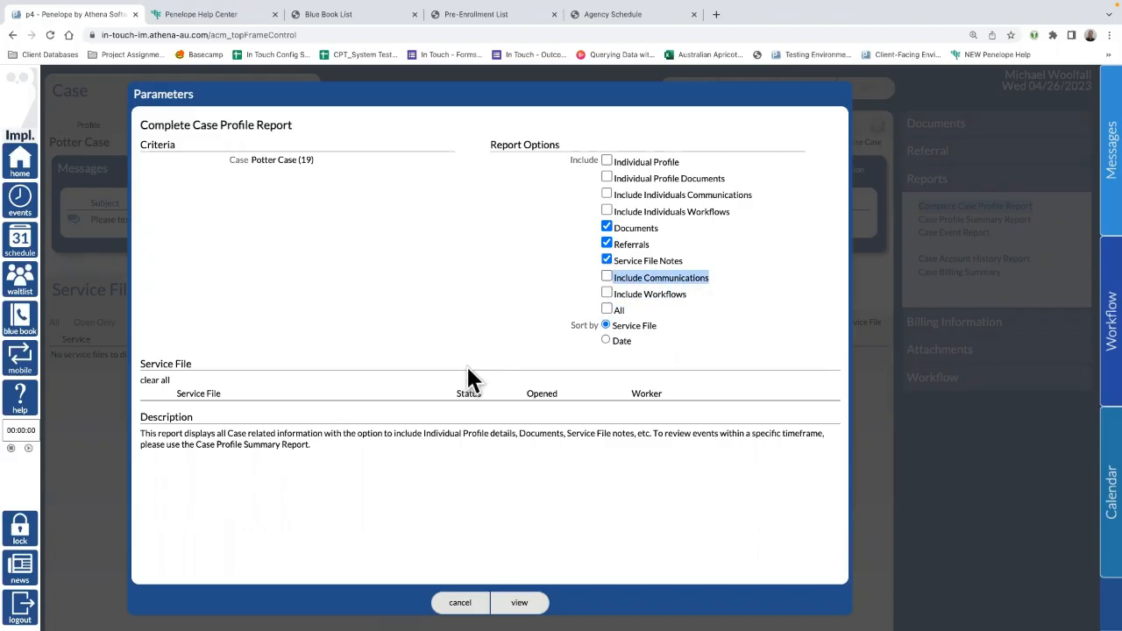
left_click(459, 602)
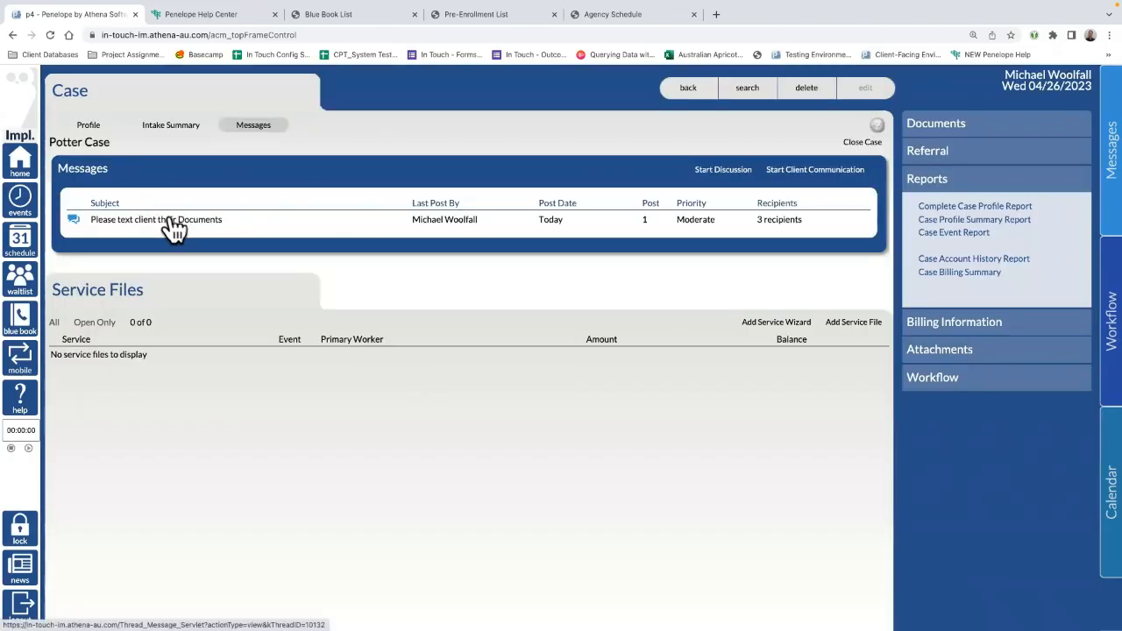
left_click(815, 175)
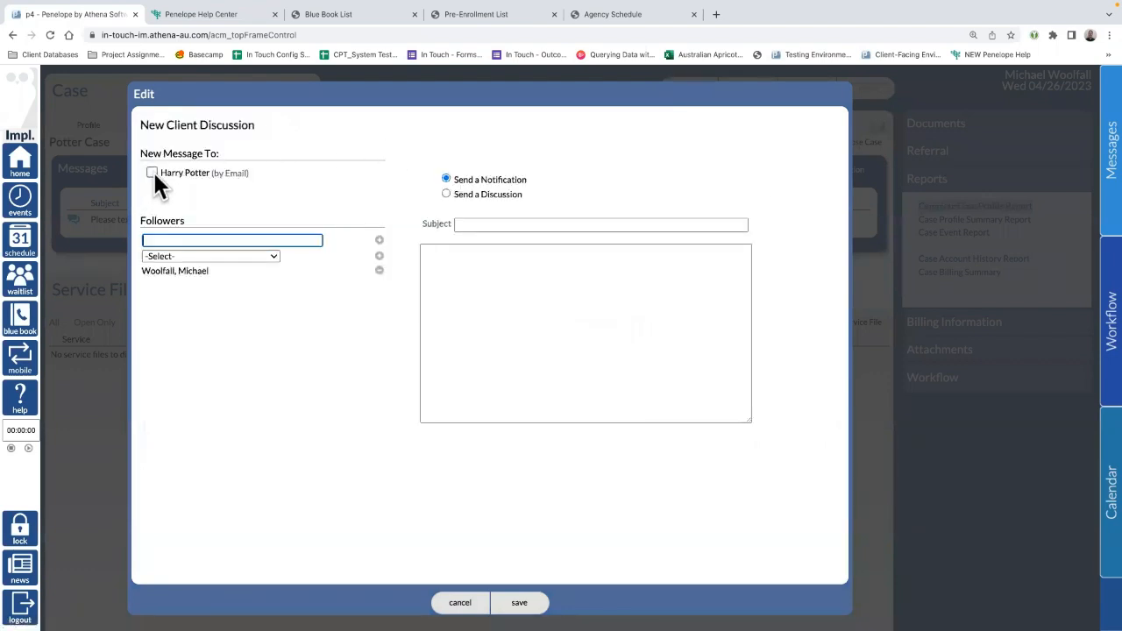
left_click(153, 172)
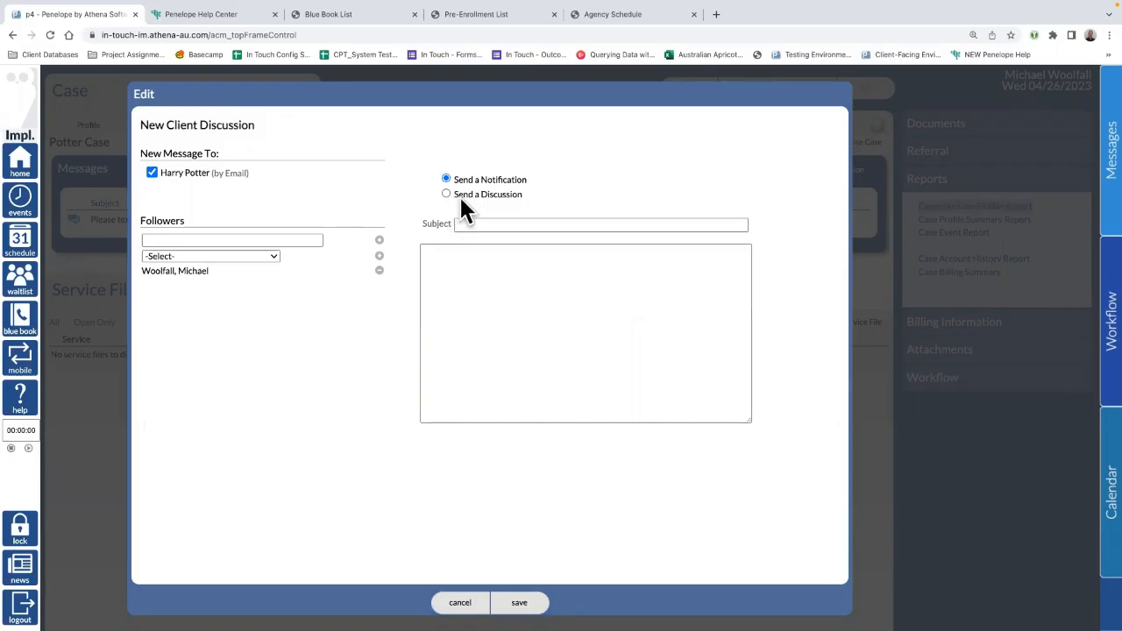
left_click_drag(528, 179, 455, 182)
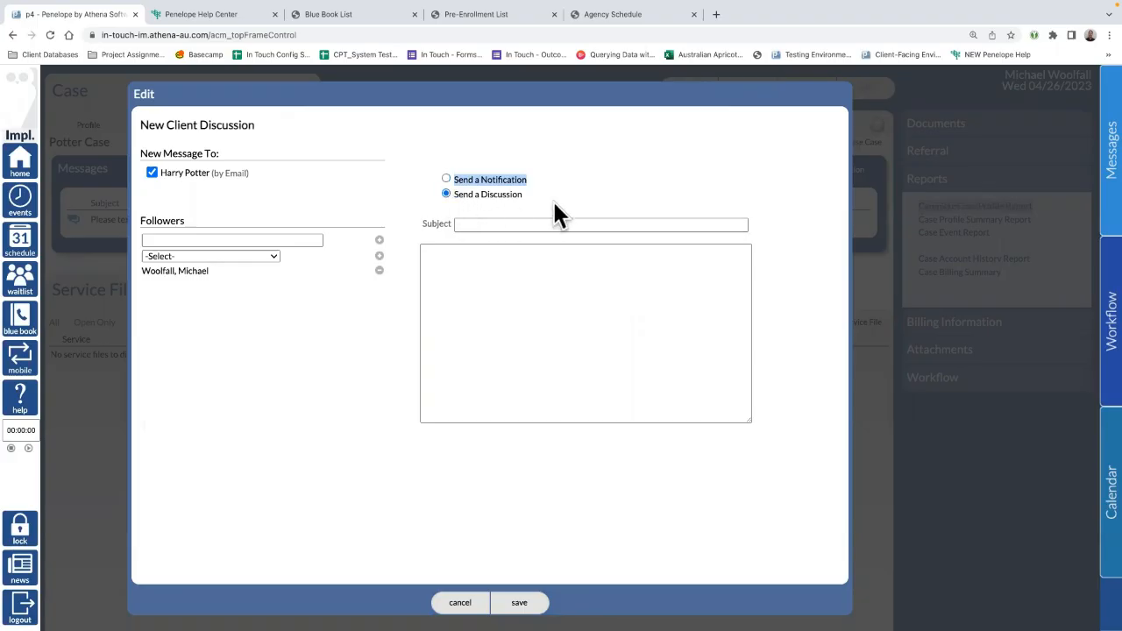
left_click_drag(545, 194, 454, 194)
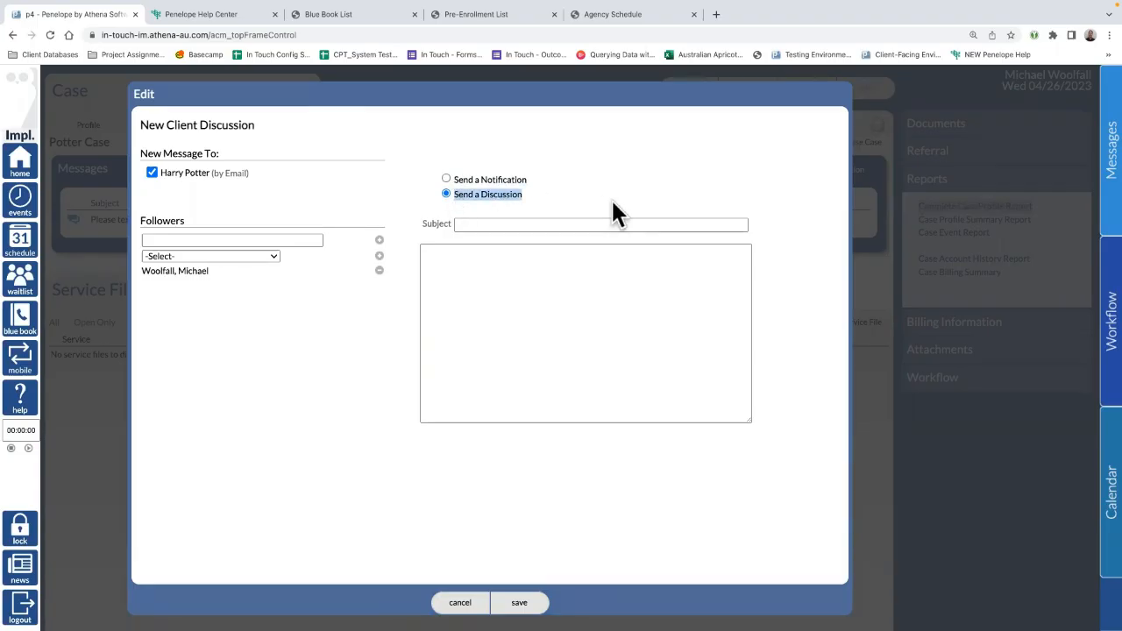
left_click(476, 224)
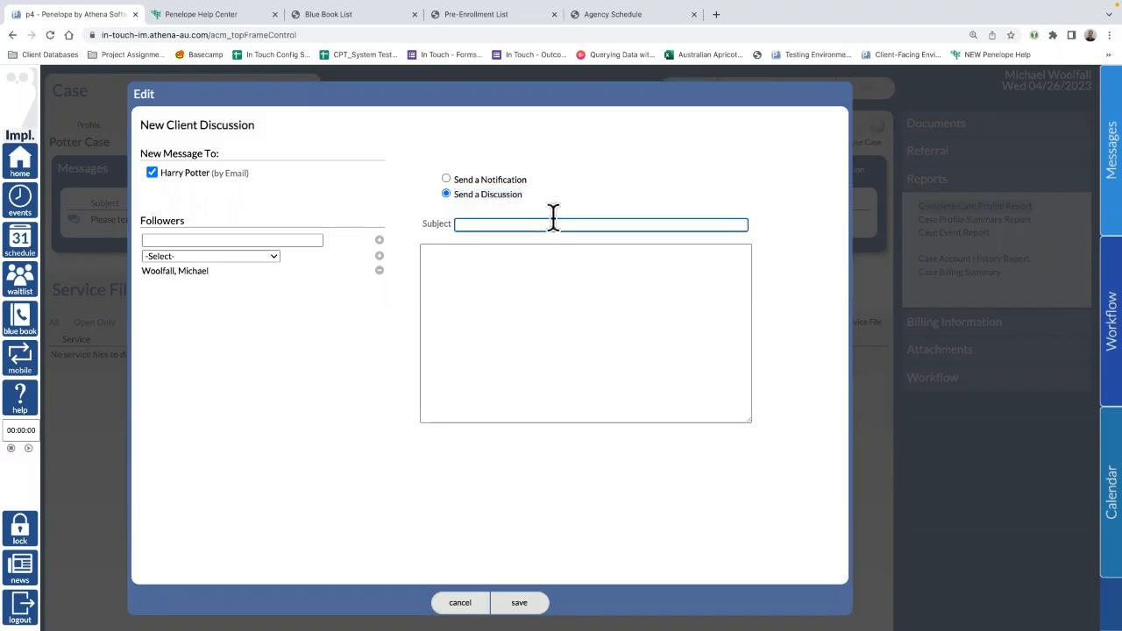
left_click(496, 309)
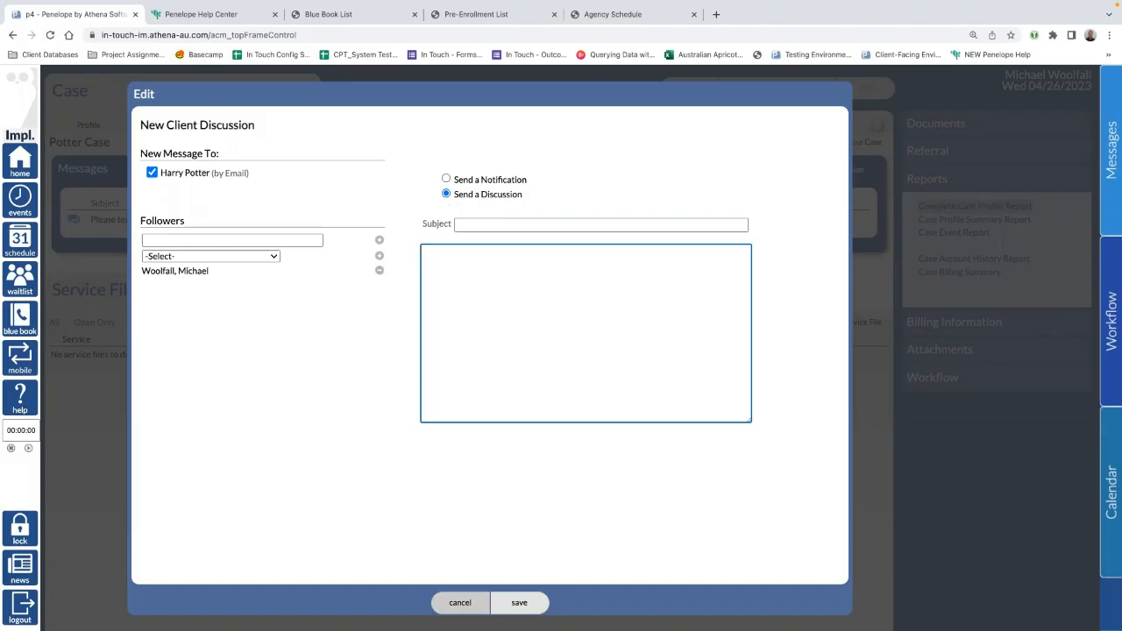
left_click(460, 603)
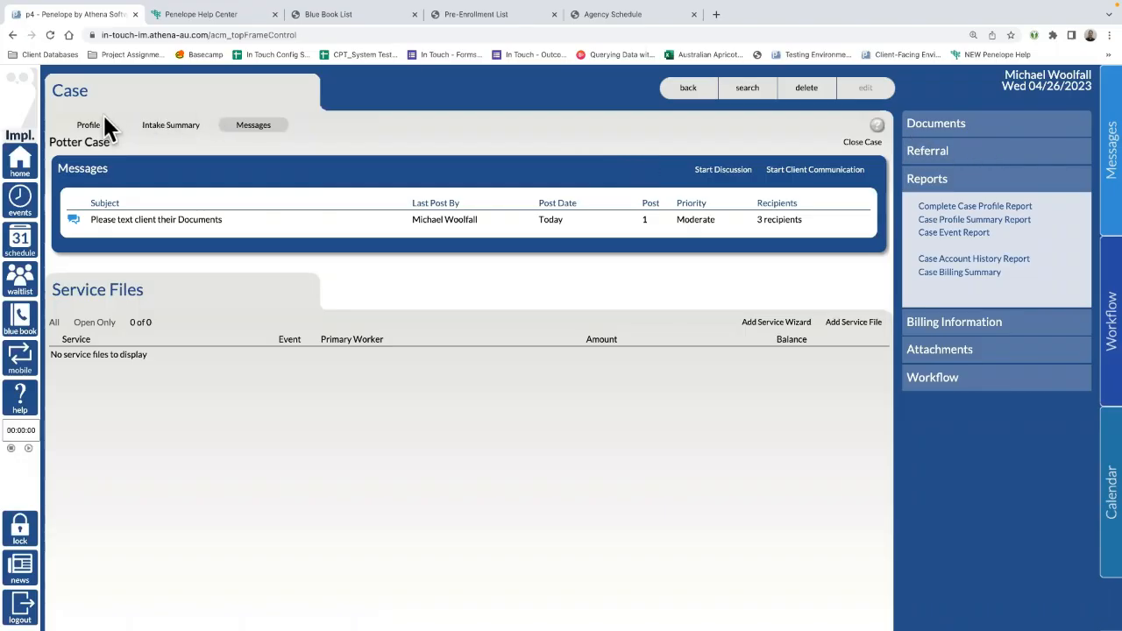
Step: Return to the case Profile, glance at the Documents choices, and expand the empty Referral section
left_click(83, 125)
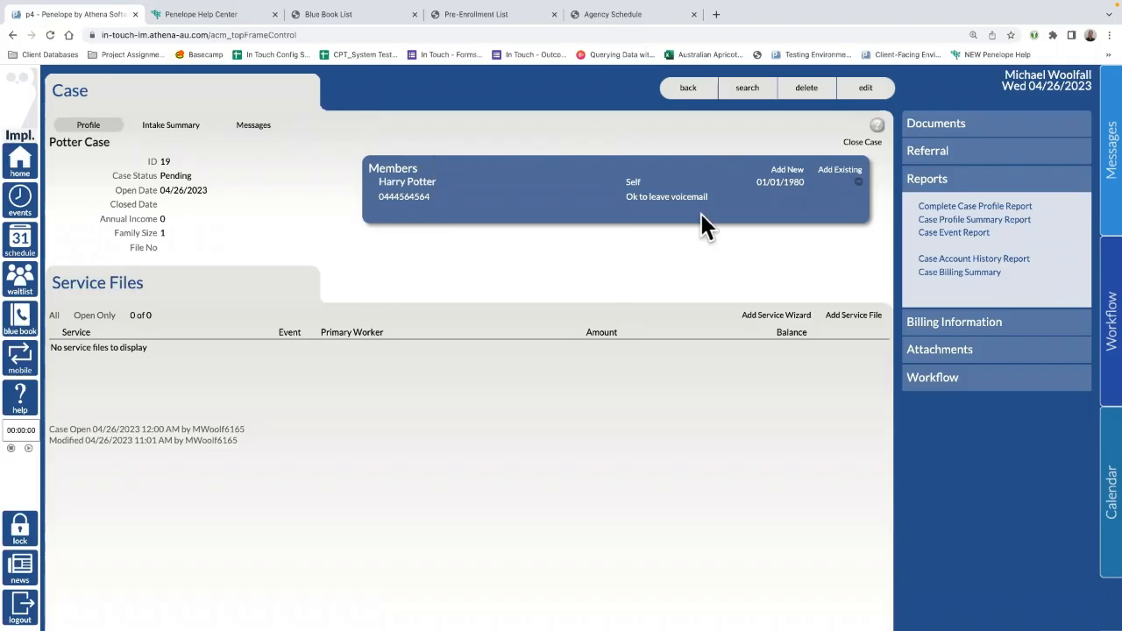
left_click(957, 127)
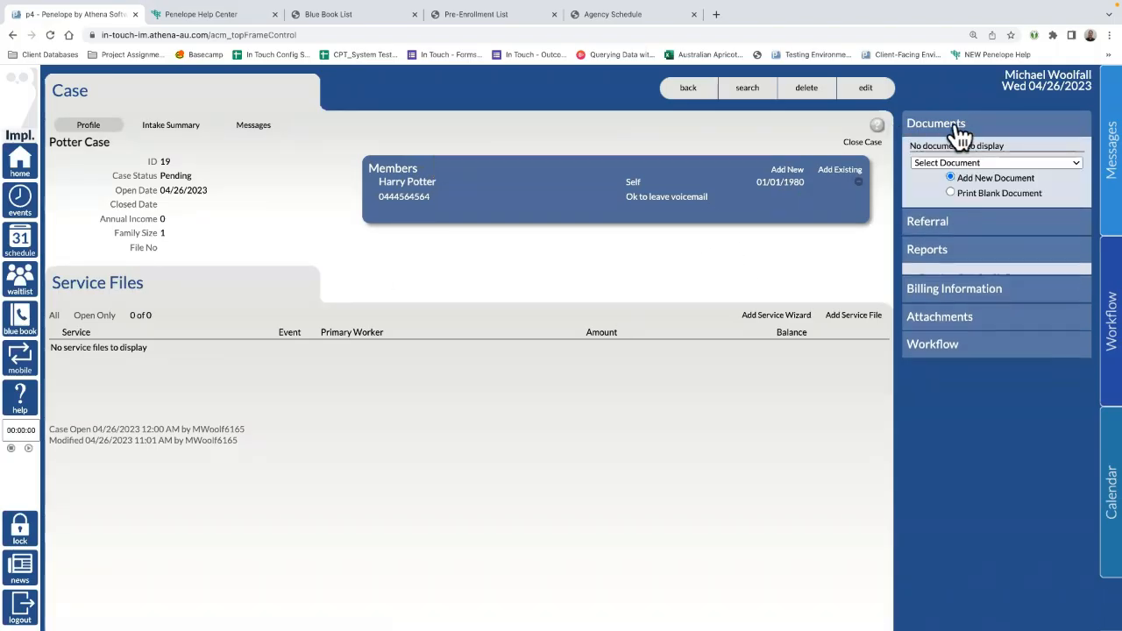
left_click(990, 163)
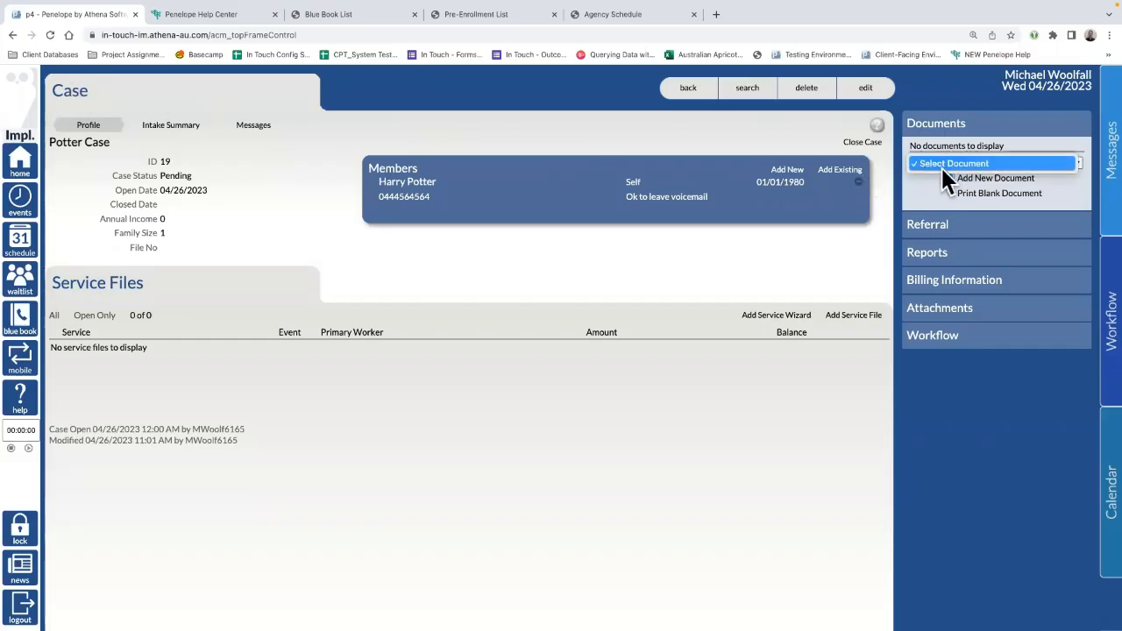
left_click(945, 230)
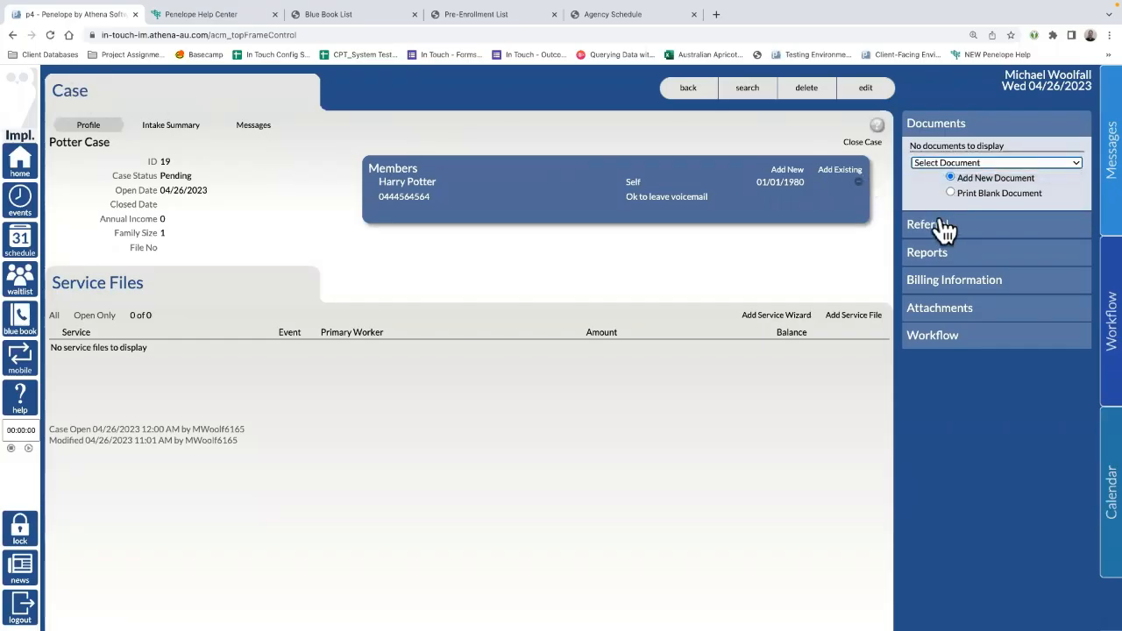
left_click(944, 228)
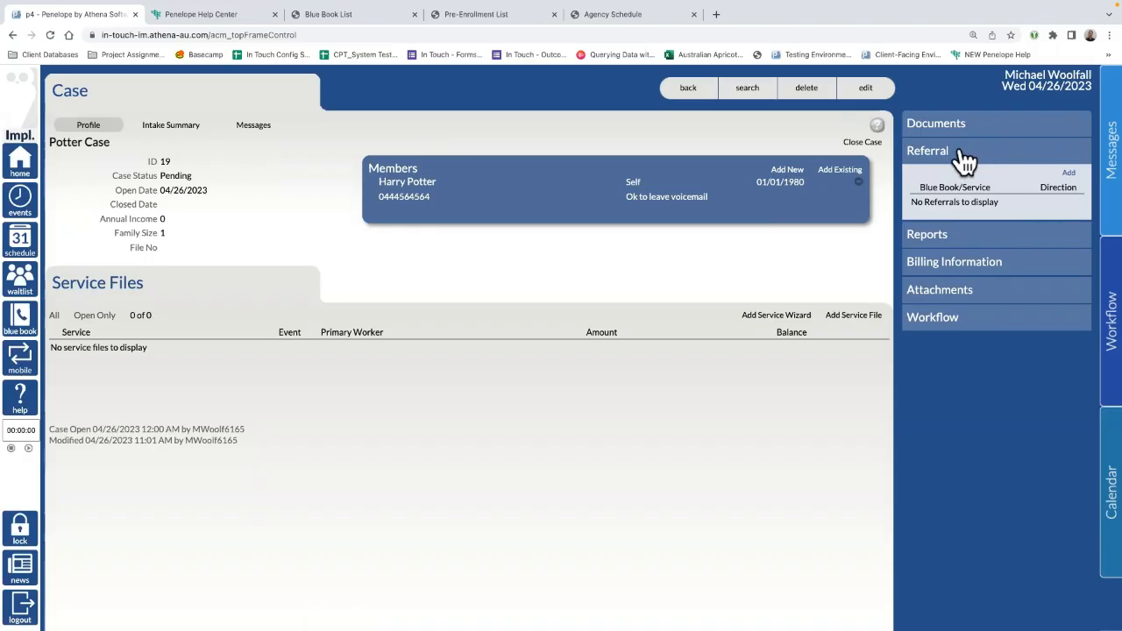
Step: Start a new referral with its direction set to Outbound (internal)
left_click(1068, 175)
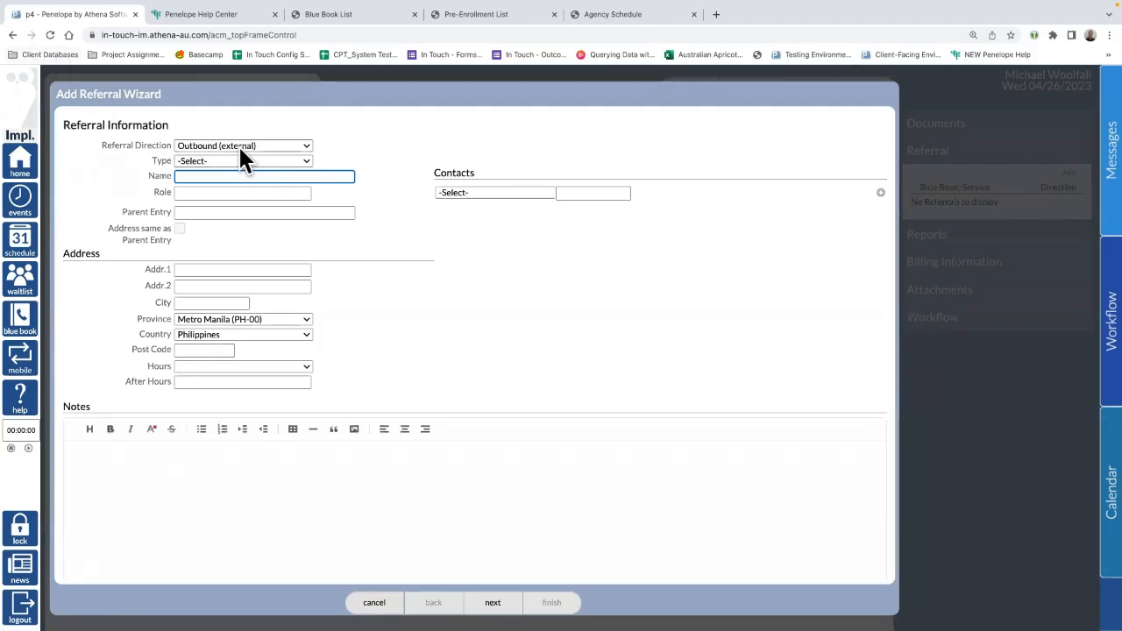
left_click(236, 147)
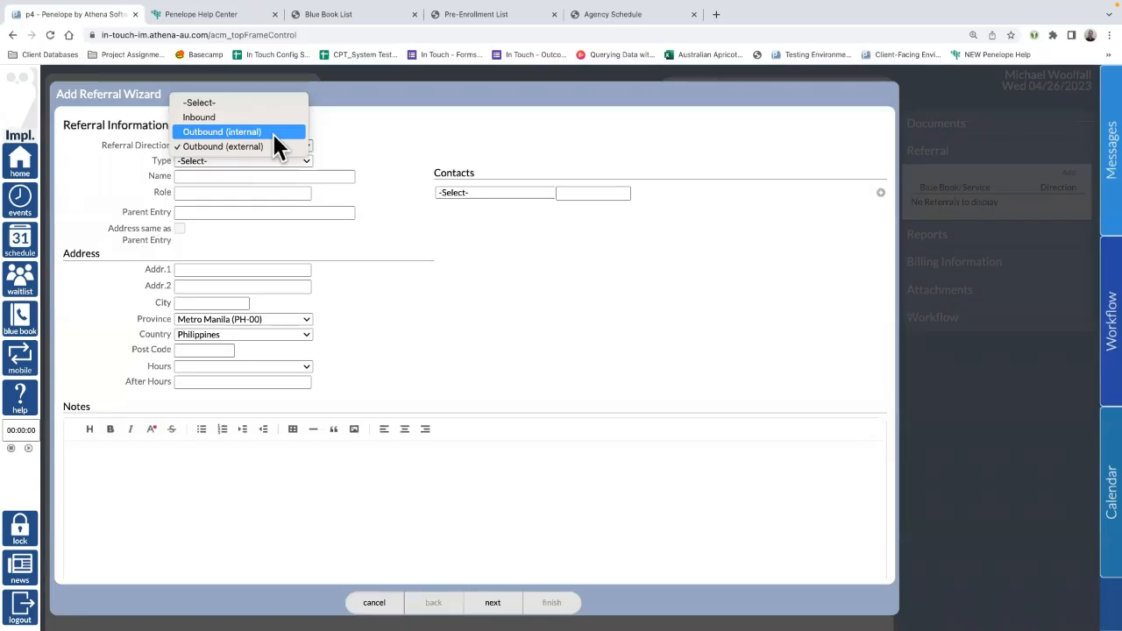
left_click(270, 132)
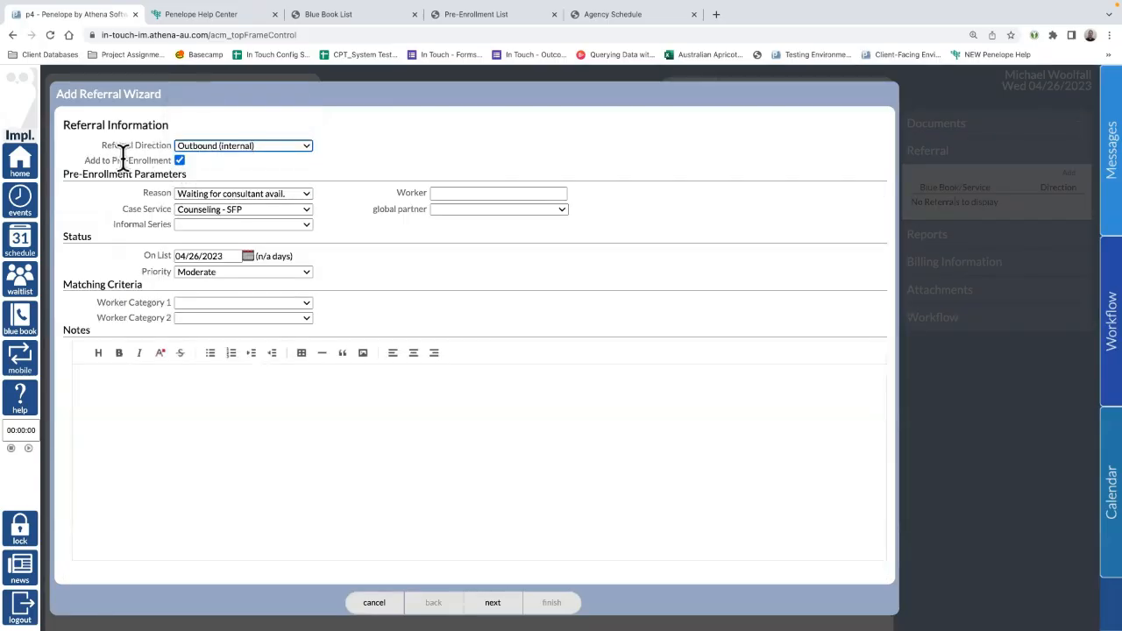
left_click_drag(87, 159, 169, 159)
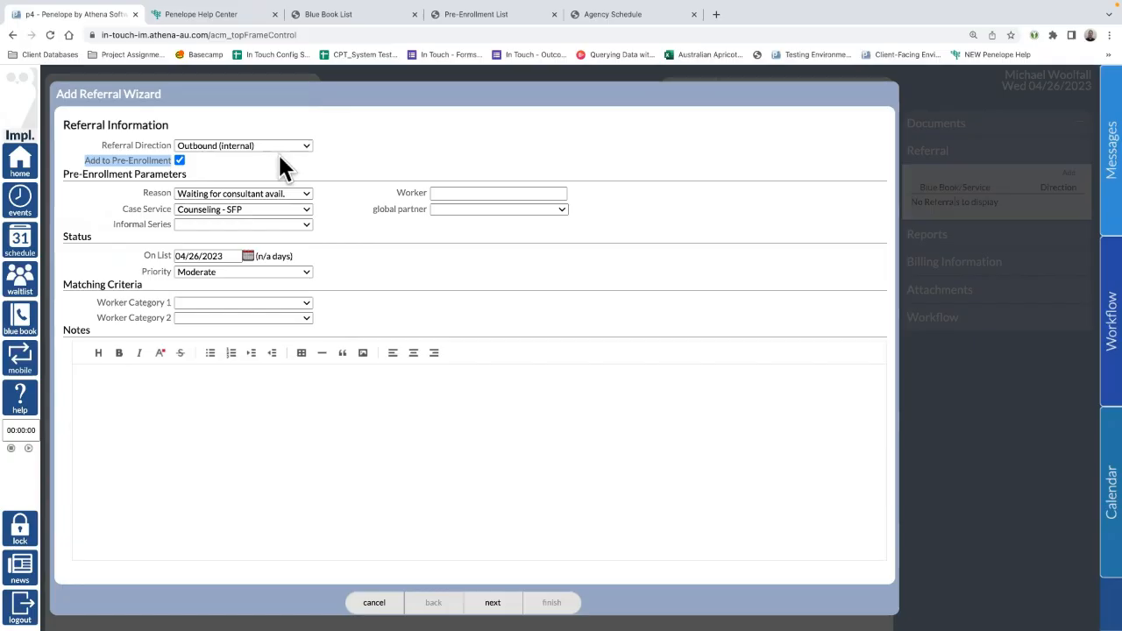
left_click(237, 145)
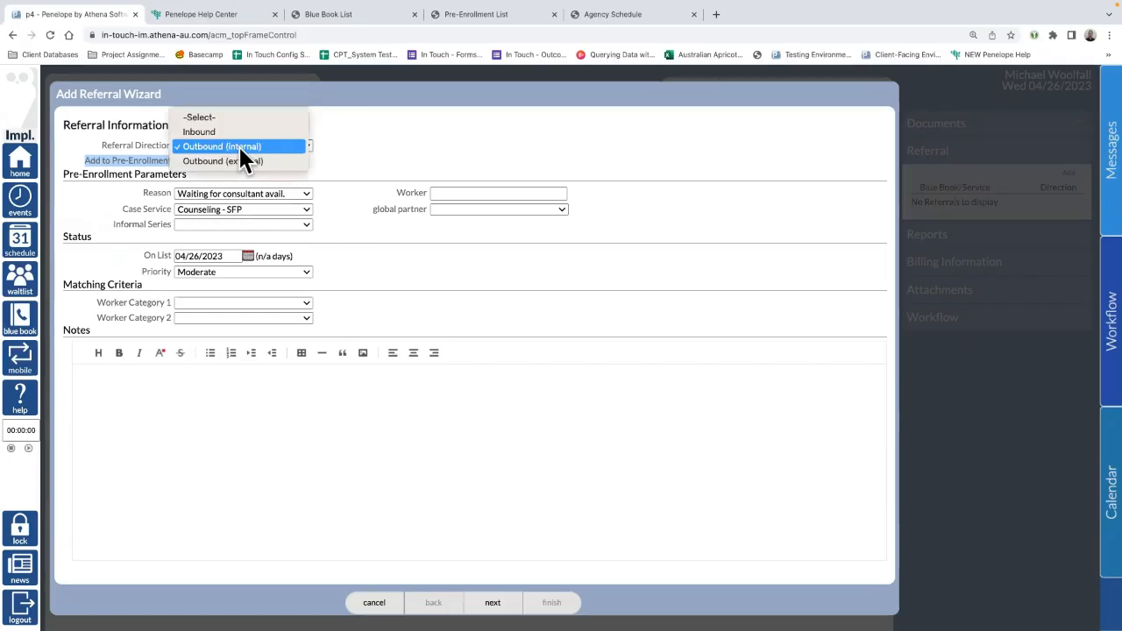
Step: Set the referral direction to Outbound (external) and its type to Emergency Services
left_click(229, 160)
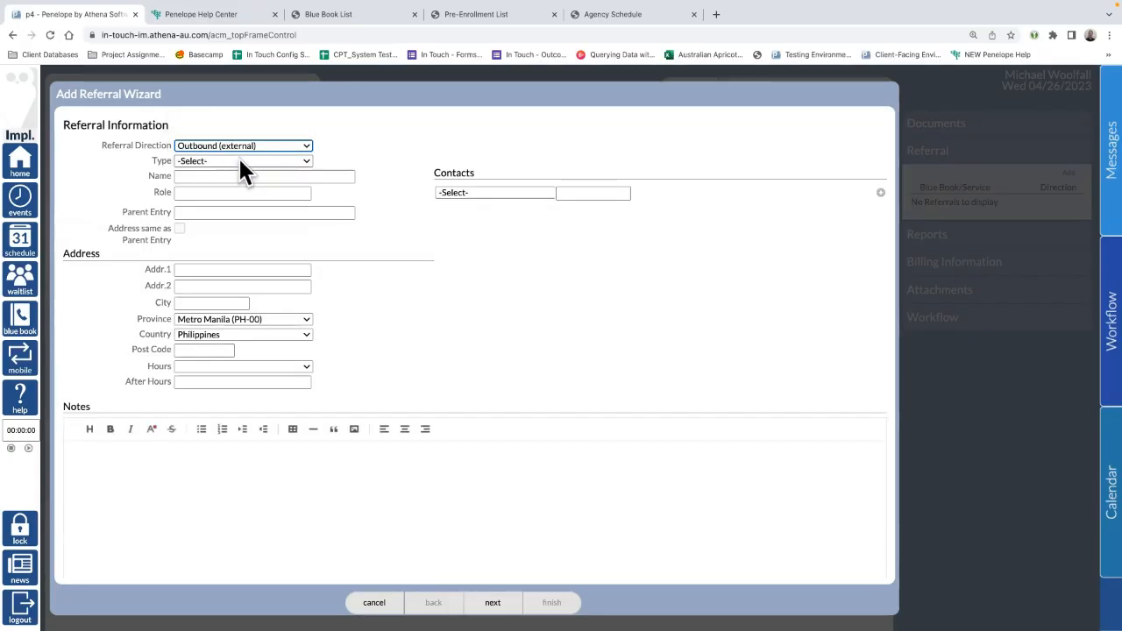
left_click(202, 161)
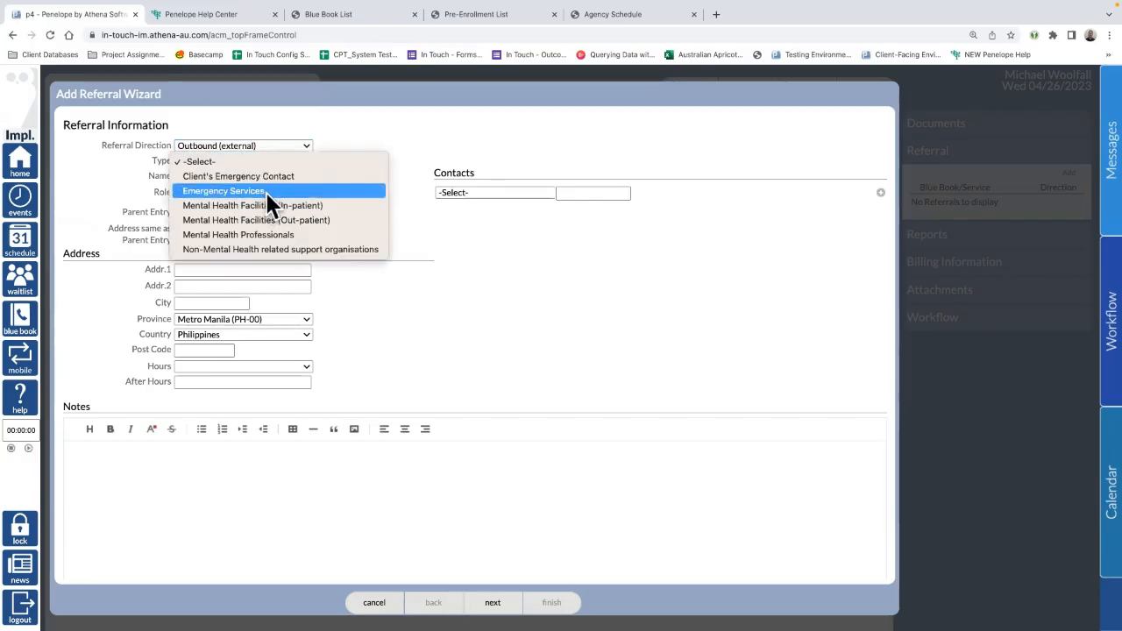
left_click(264, 190)
Step: Search 'man' and select Mental Health Facility Manila as the referral recipient
left_click(199, 177)
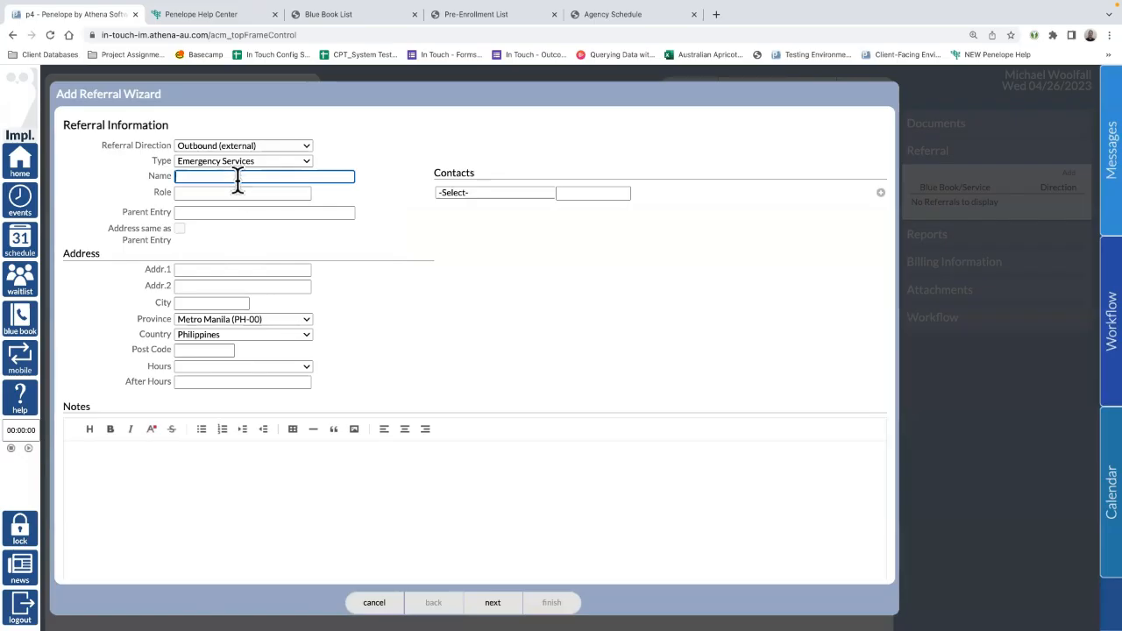
key("BackSpace")
key("BackSpace")
type("man")
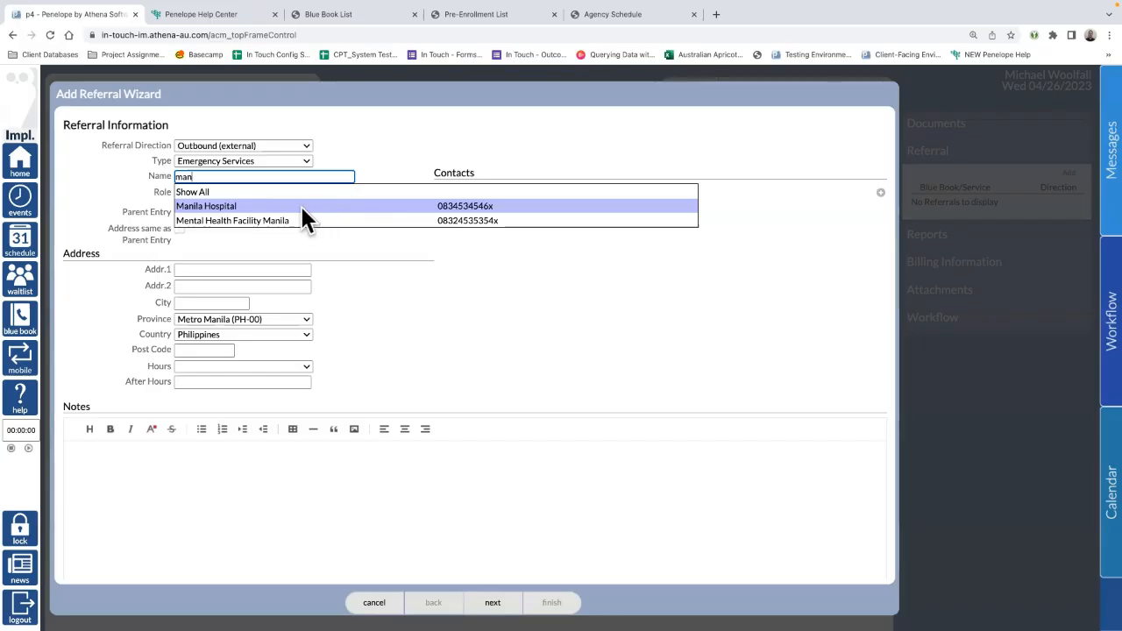
left_click(363, 221)
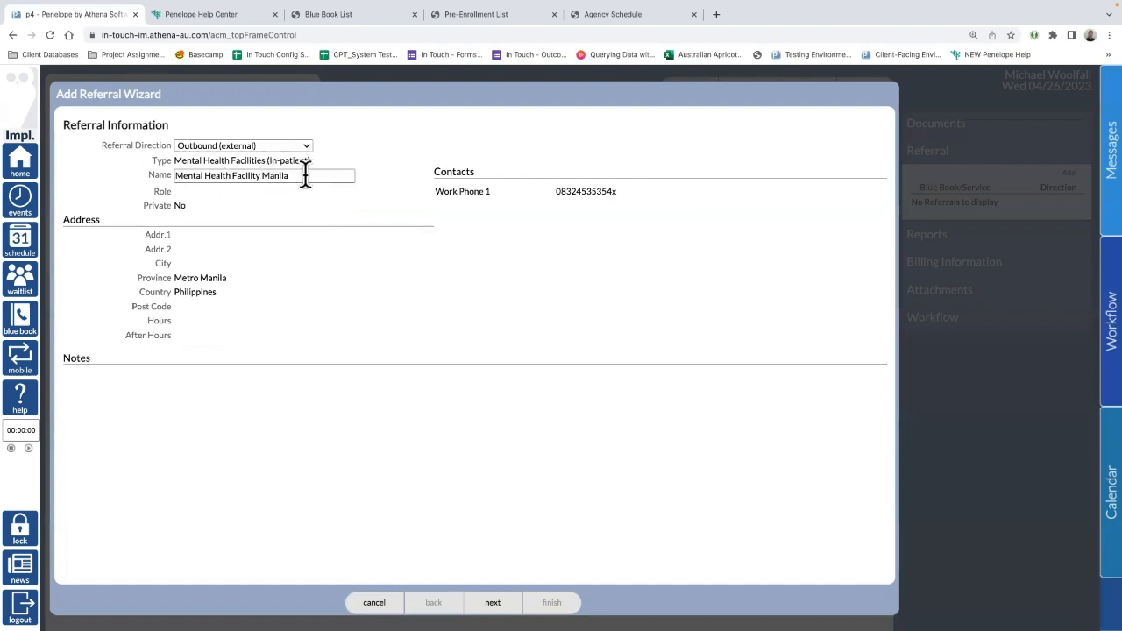
left_click_drag(305, 173, 131, 180)
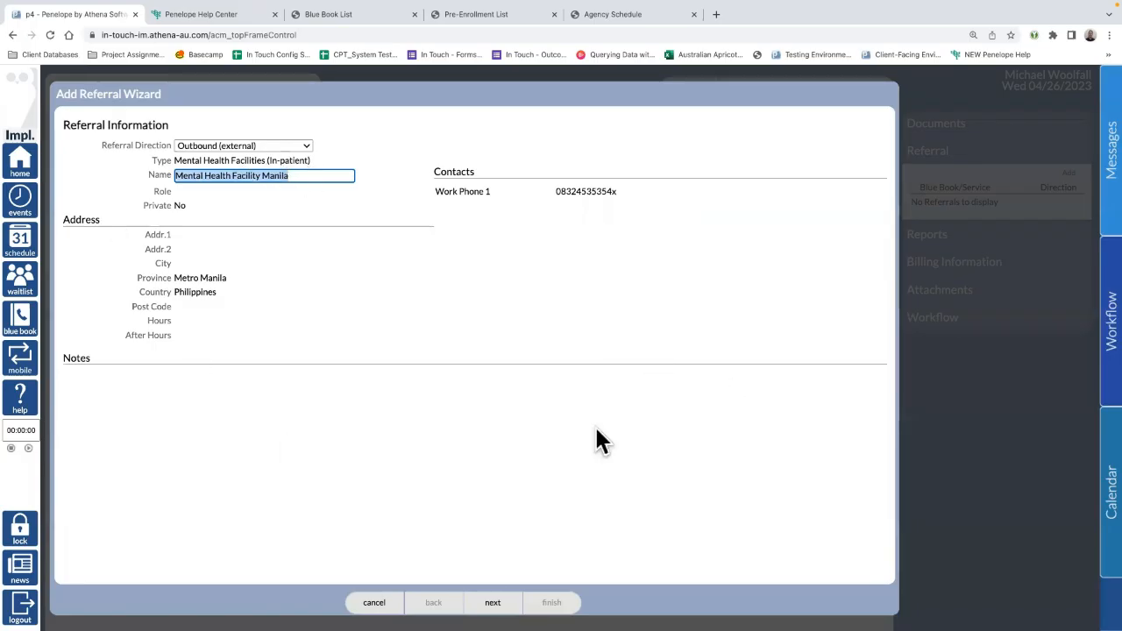
Step: Give the referral reason Additional services needed with client consent, leave service blank, and save
left_click(512, 600)
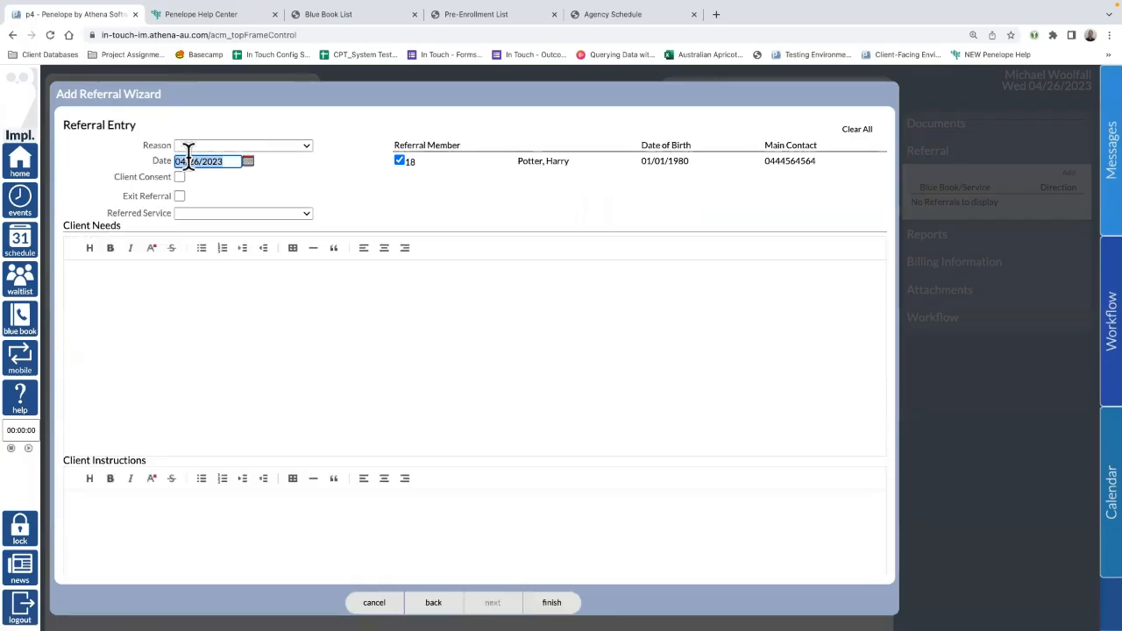
left_click(218, 145)
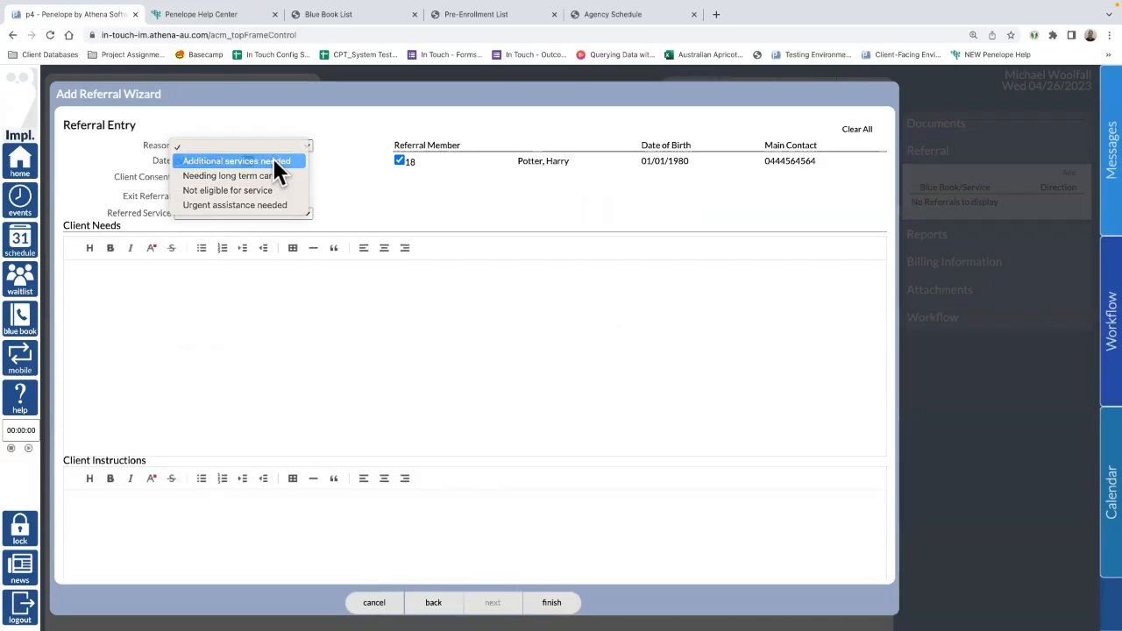
left_click(272, 157)
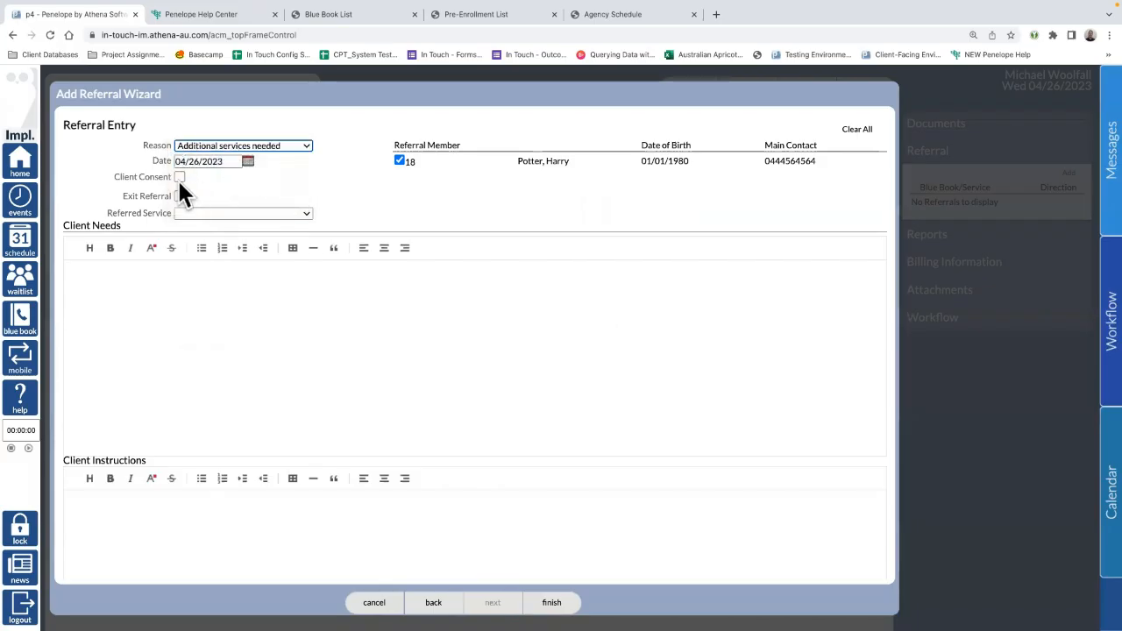
left_click(180, 175)
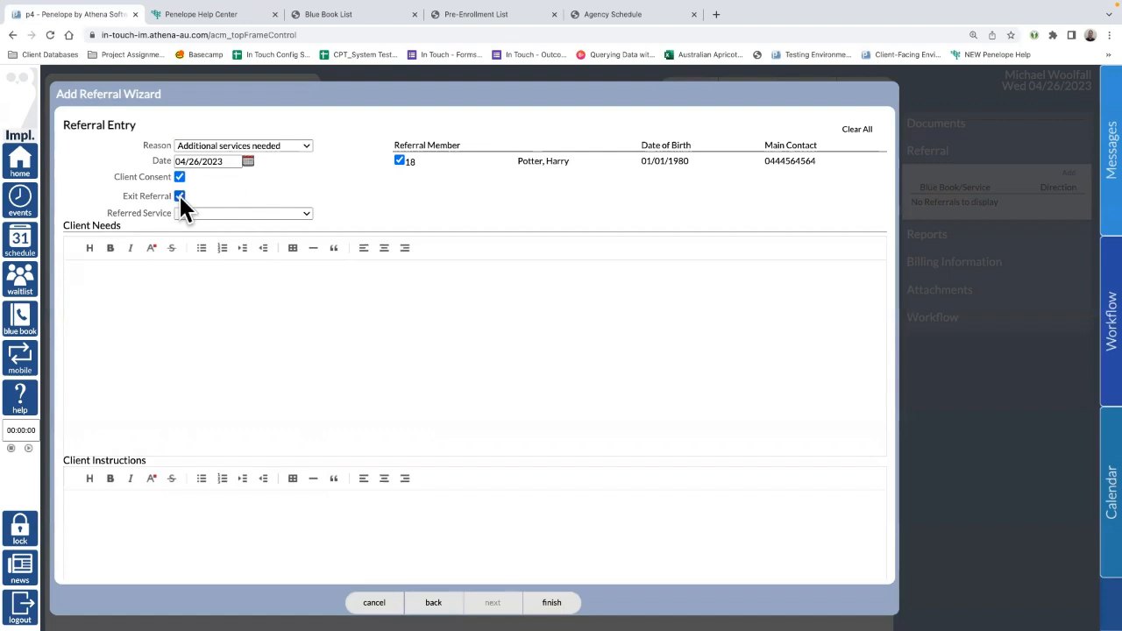
left_click(230, 211)
left_click(230, 214)
left_click(214, 296)
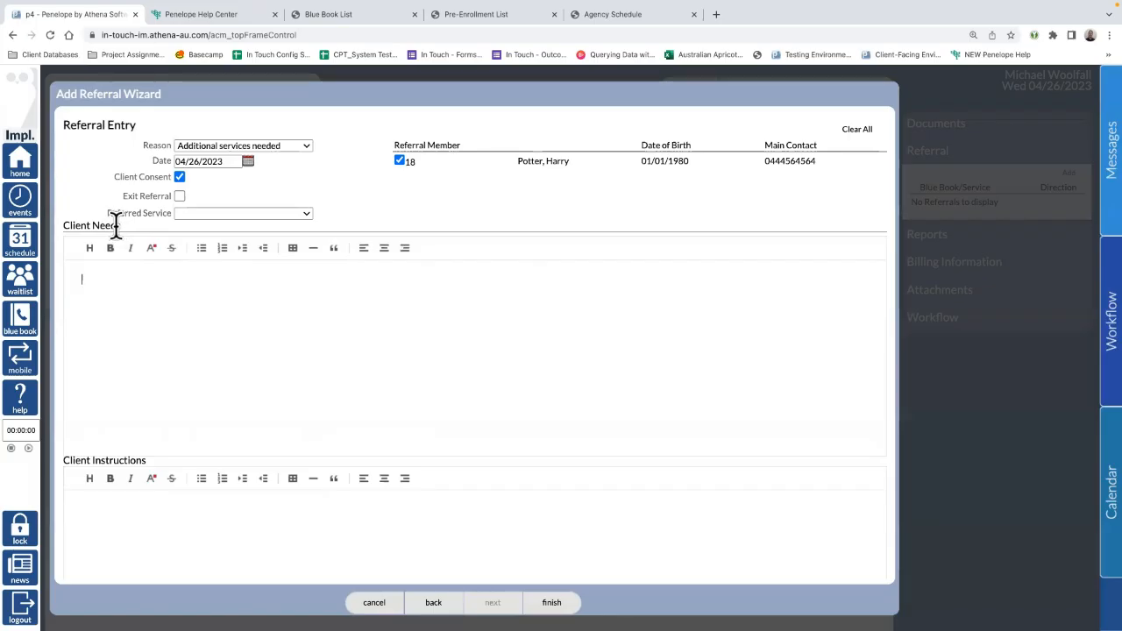
scroll(210, 418, "down", 1)
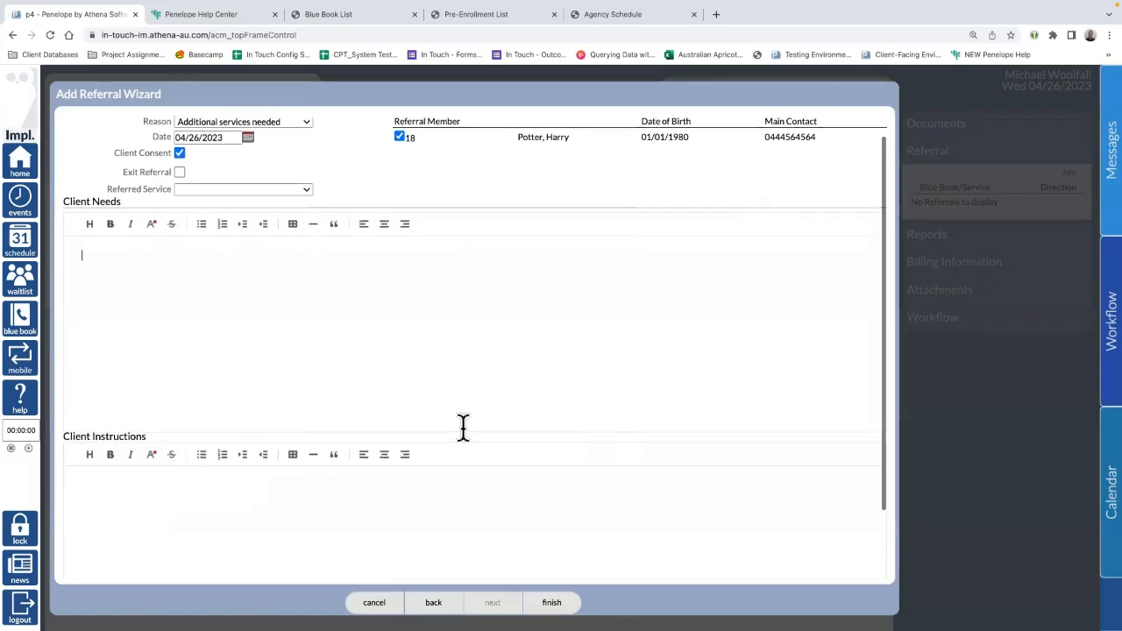
scroll(461, 428, "up", 1)
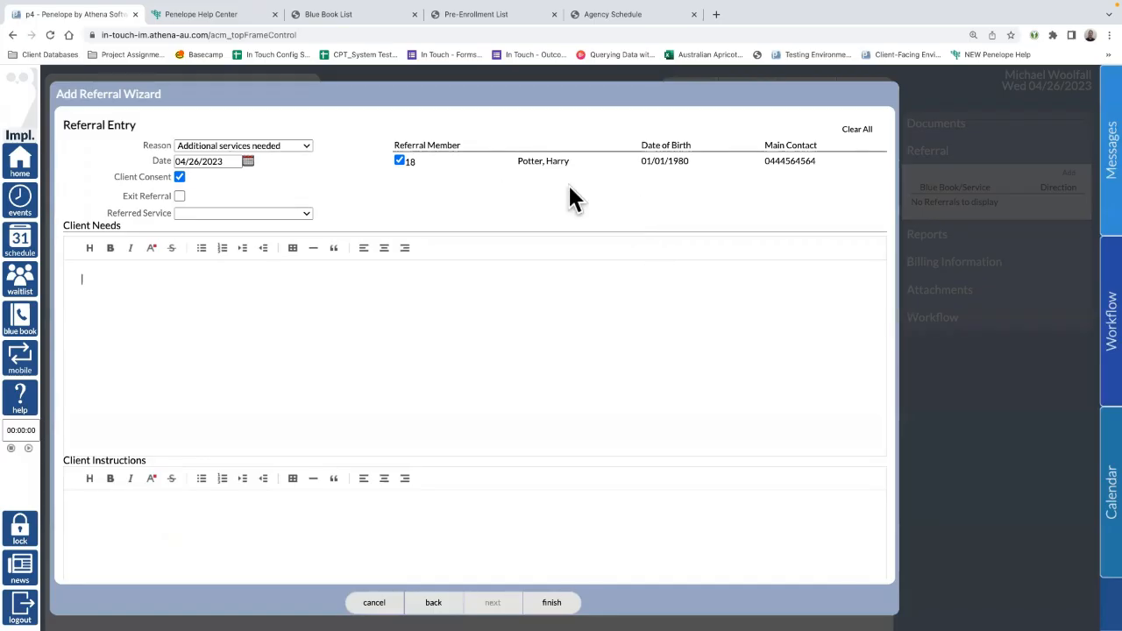
left_click(552, 603)
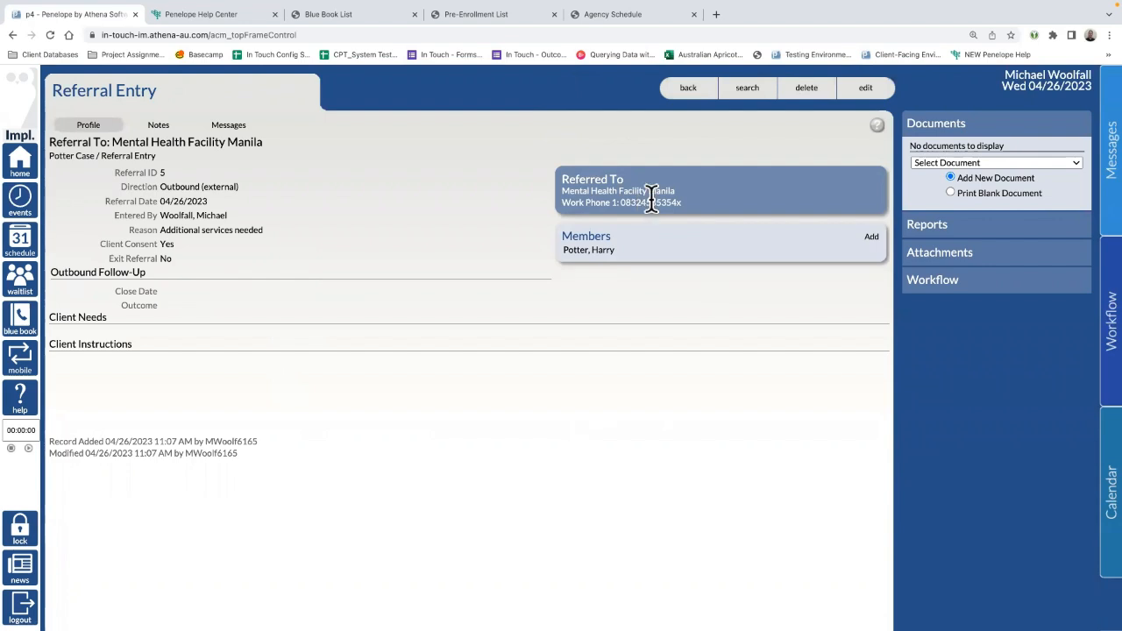
Step: Check the referral's empty Notes and Messages, then open its Profile for editing
left_click(152, 129)
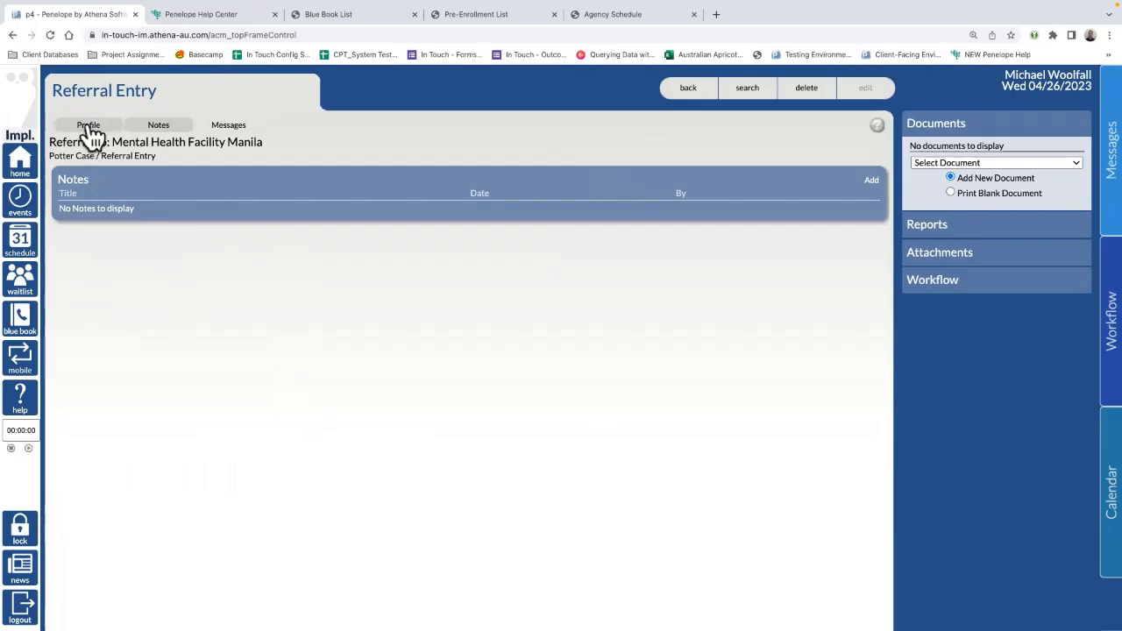
left_click(239, 129)
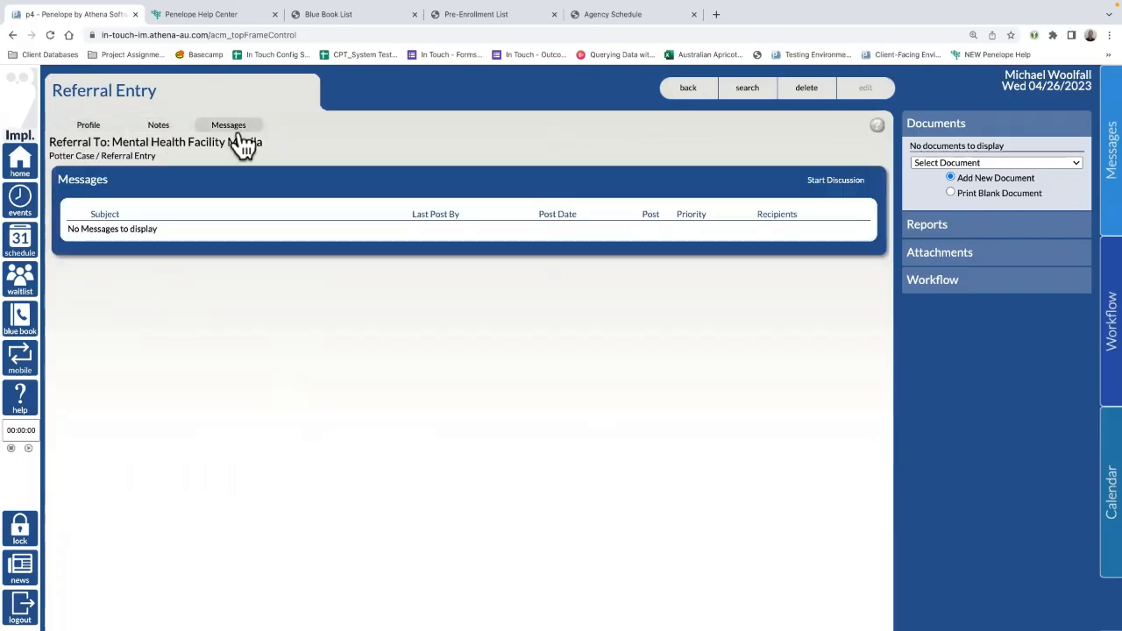
left_click(90, 128)
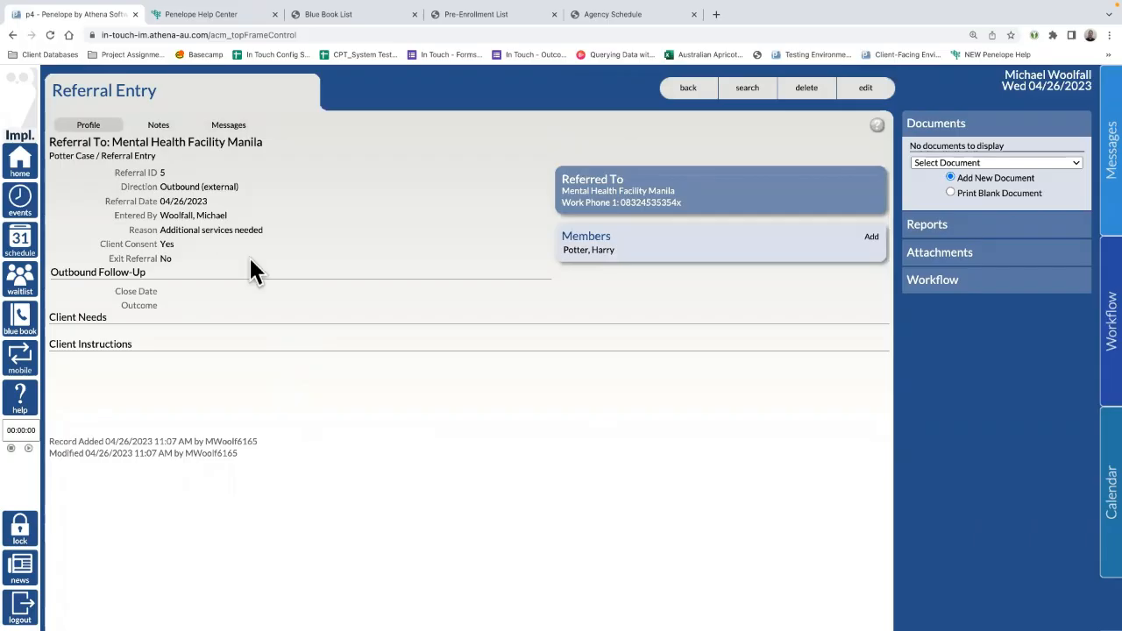
left_click_drag(169, 306, 97, 295)
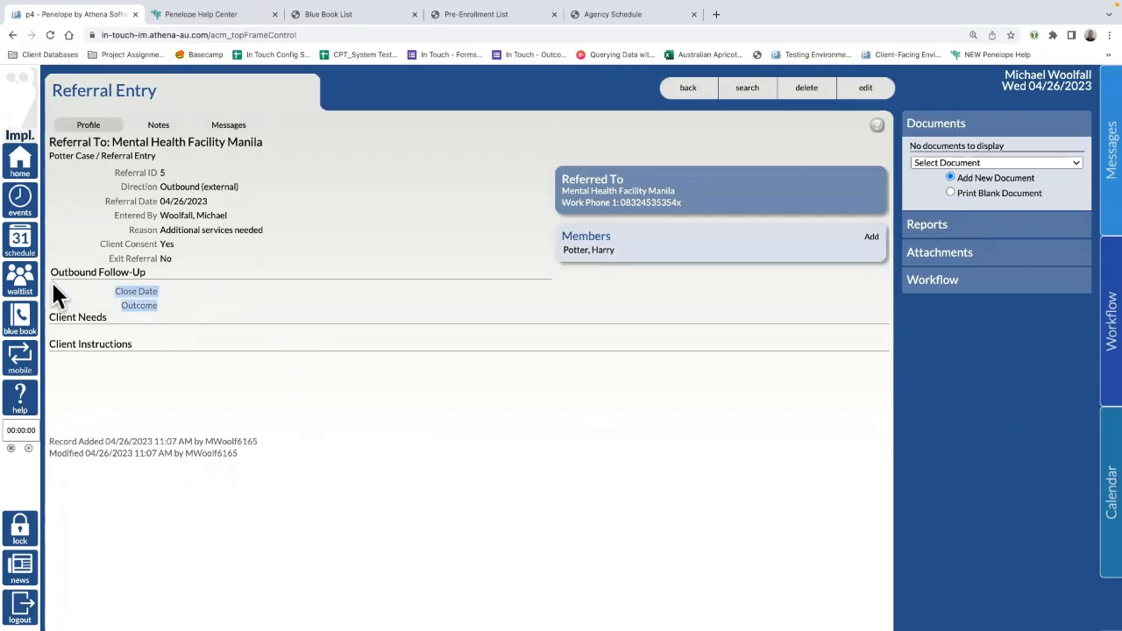
left_click_drag(152, 269, 50, 269)
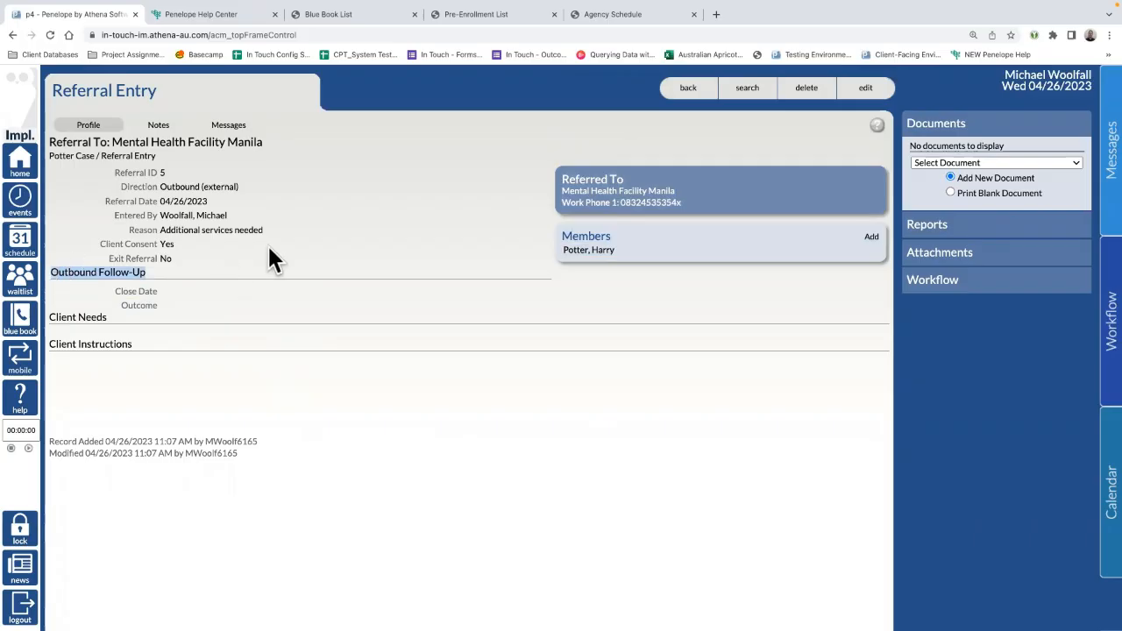
left_click(868, 89)
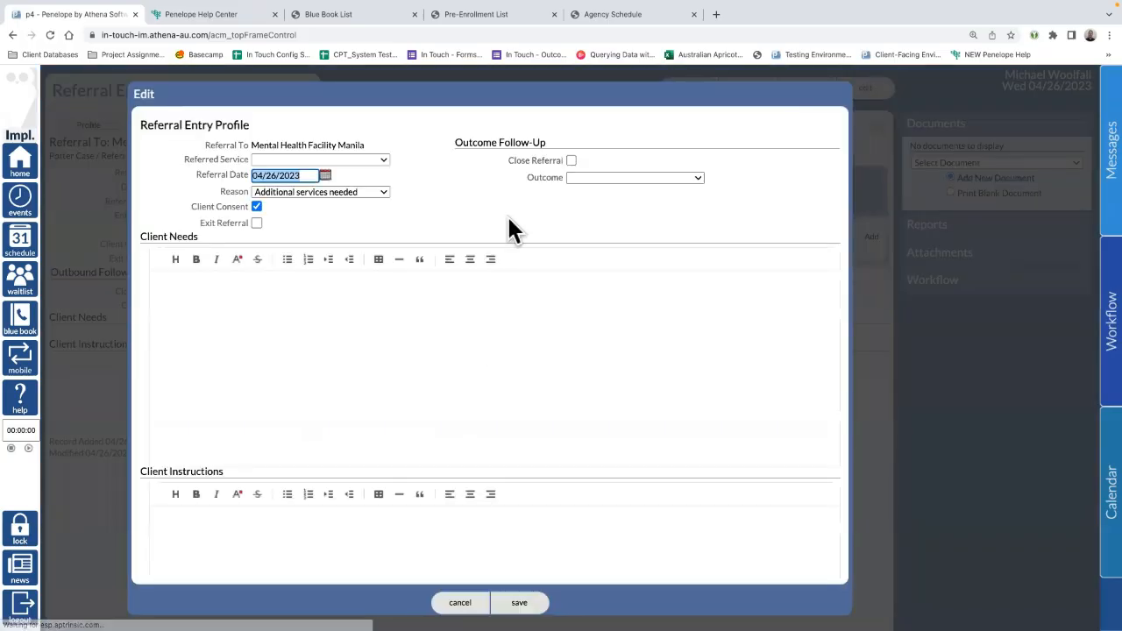
Step: Change the referral's Outcome to 'Referral accepted' and save the edit form
left_click(589, 177)
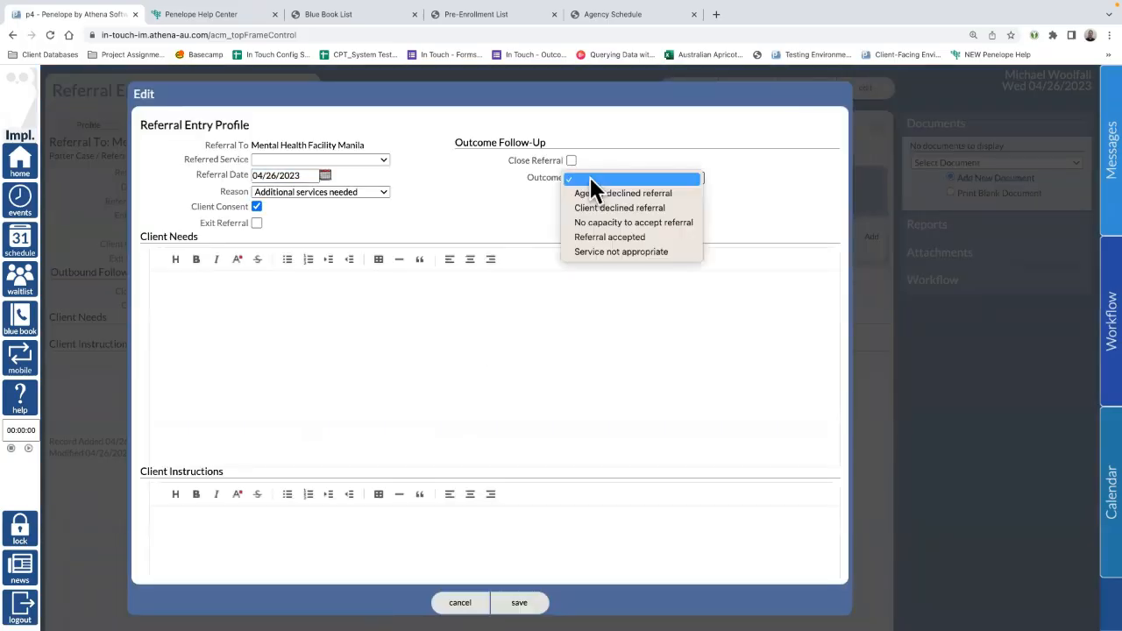
left_click(640, 237)
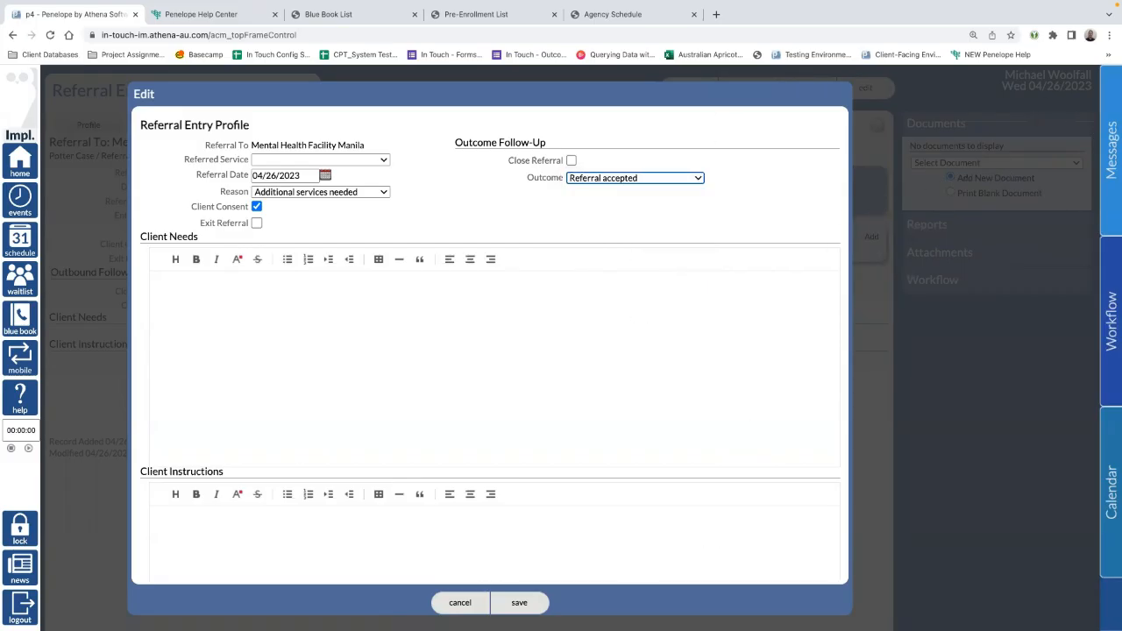
left_click(519, 602)
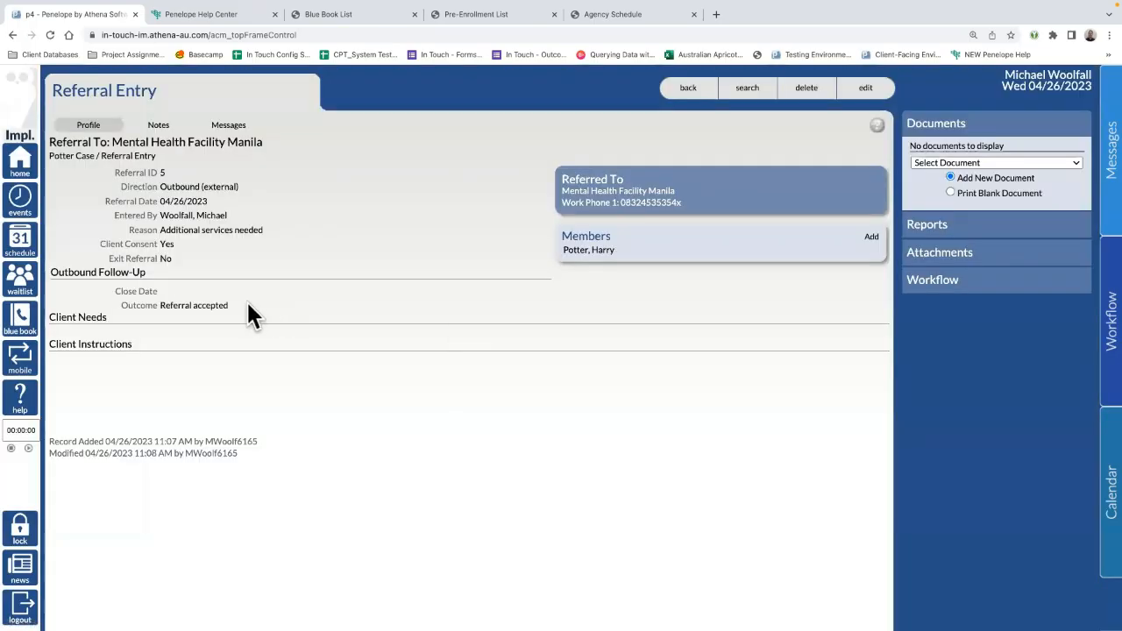
Step: Highlight the saved 'Referral accepted' outcome under Outbound Follow-Up to check it
left_click_drag(246, 305, 150, 305)
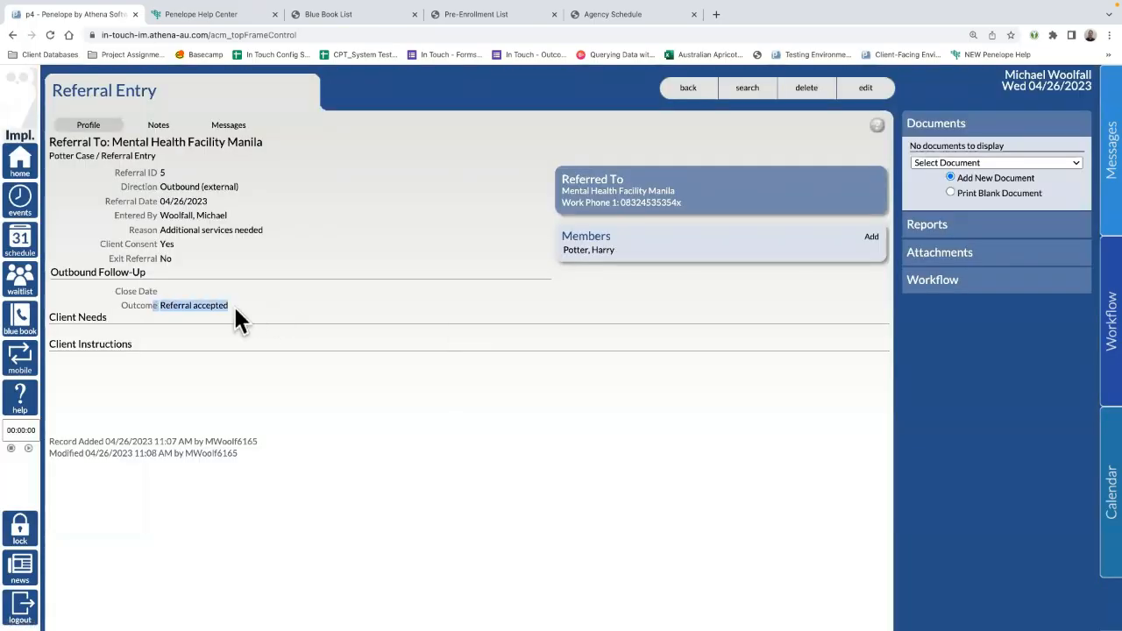
left_click_drag(261, 311, 144, 303)
left_click(251, 300)
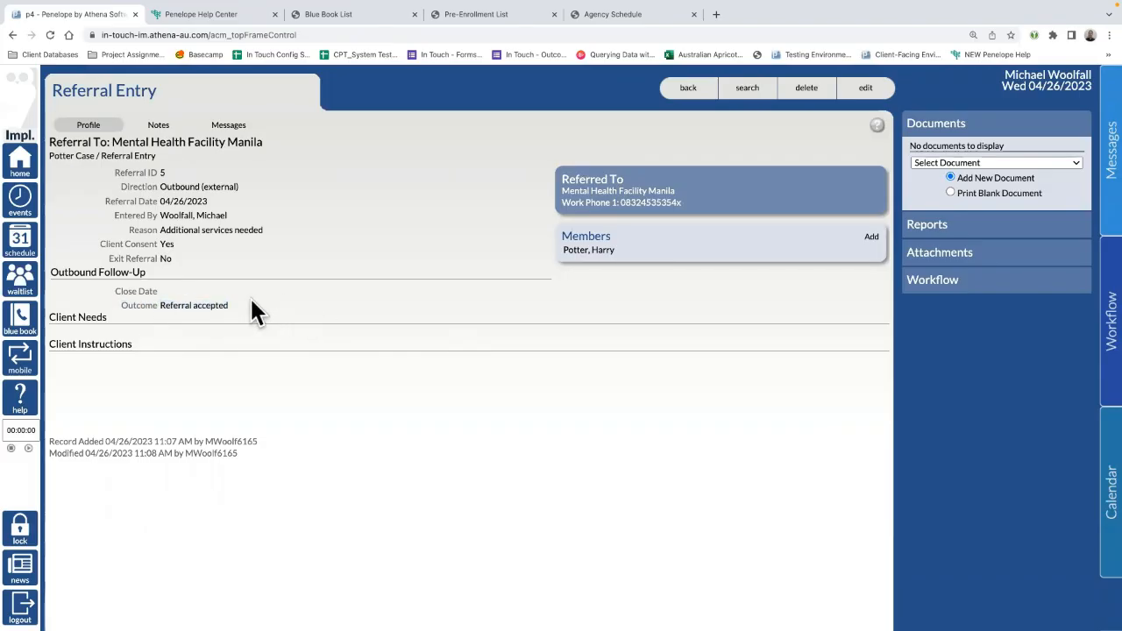
left_click_drag(160, 305, 208, 305)
left_click(211, 305)
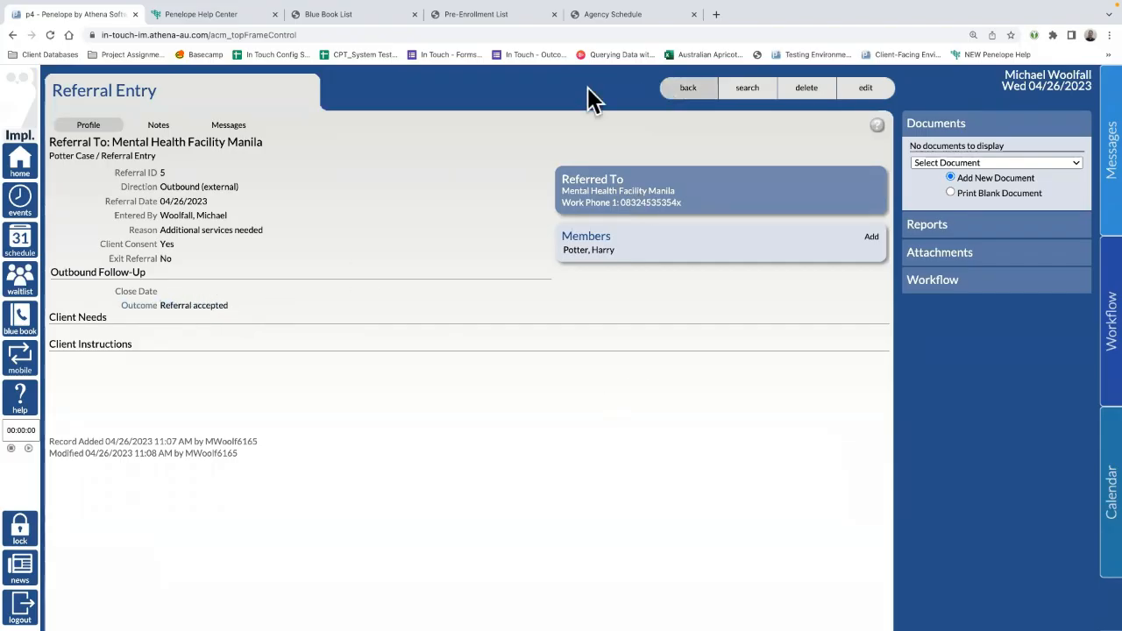
Step: Go to the home page, then navigate back twice to the Potter Case record
left_click(20, 160)
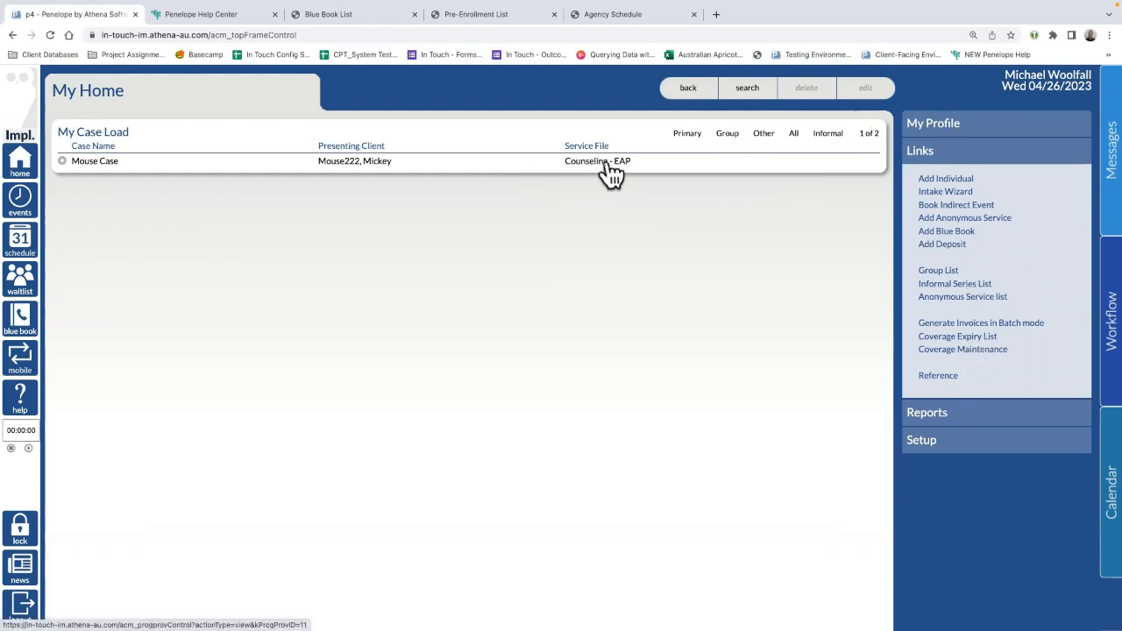
left_click(683, 87)
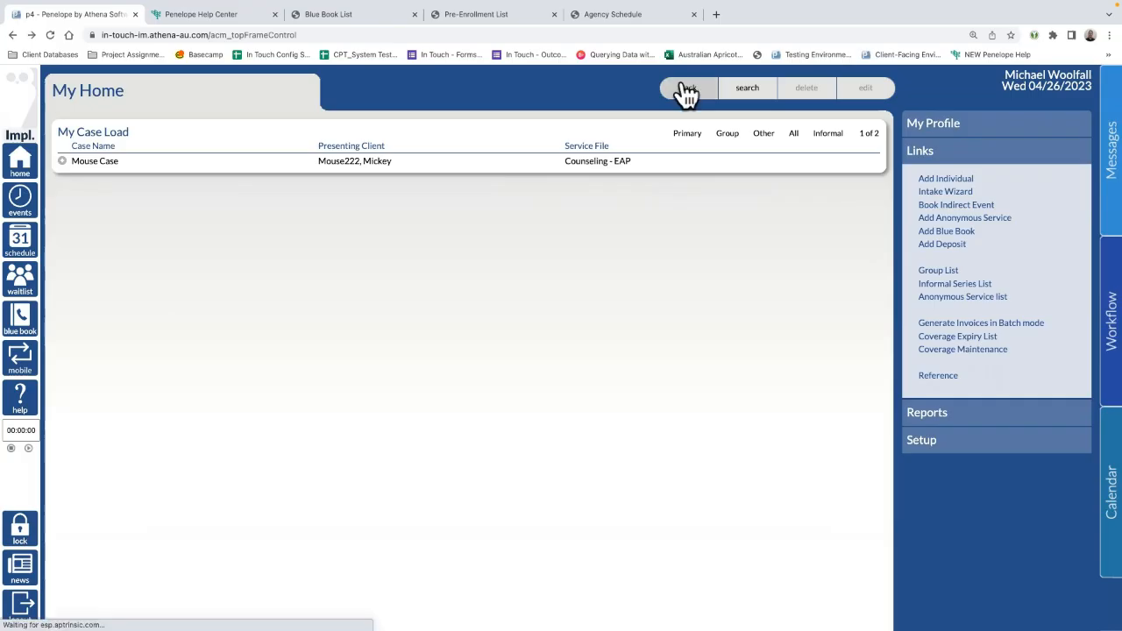
left_click(679, 91)
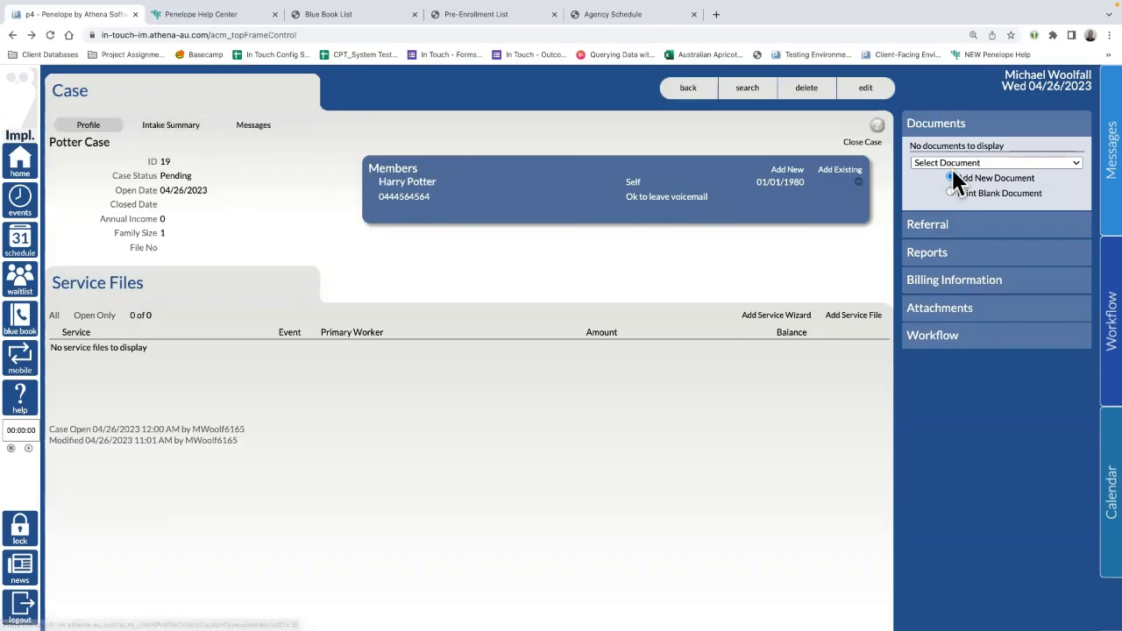
Step: Expand the case's Referral, Reports, Billing Information, Attachments and Workflow sections to review them
left_click(956, 229)
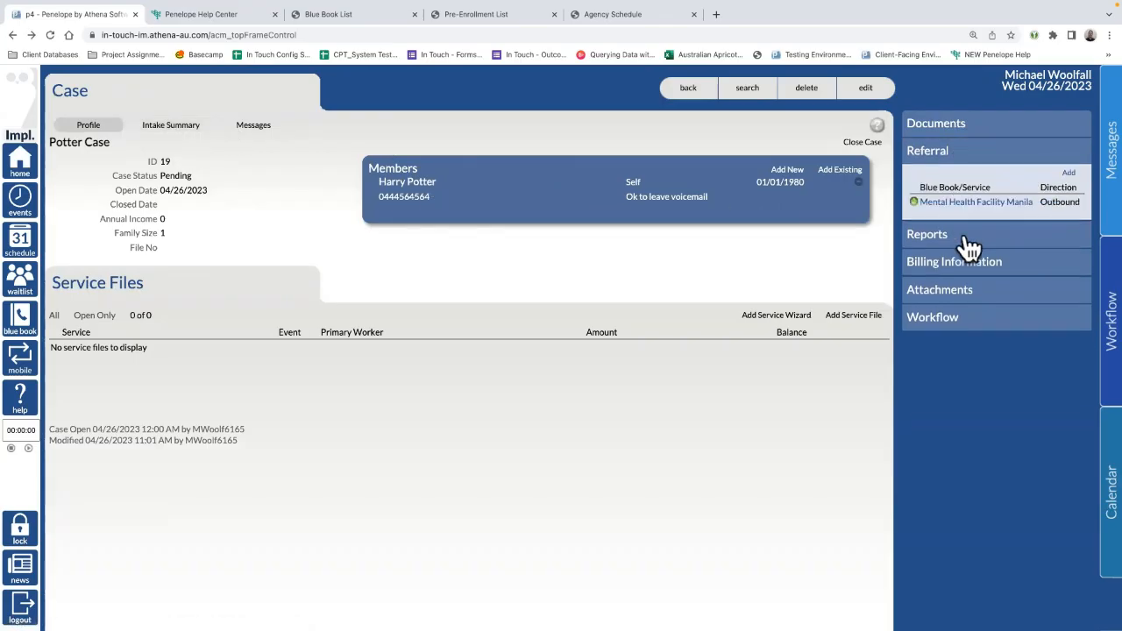
left_click(965, 237)
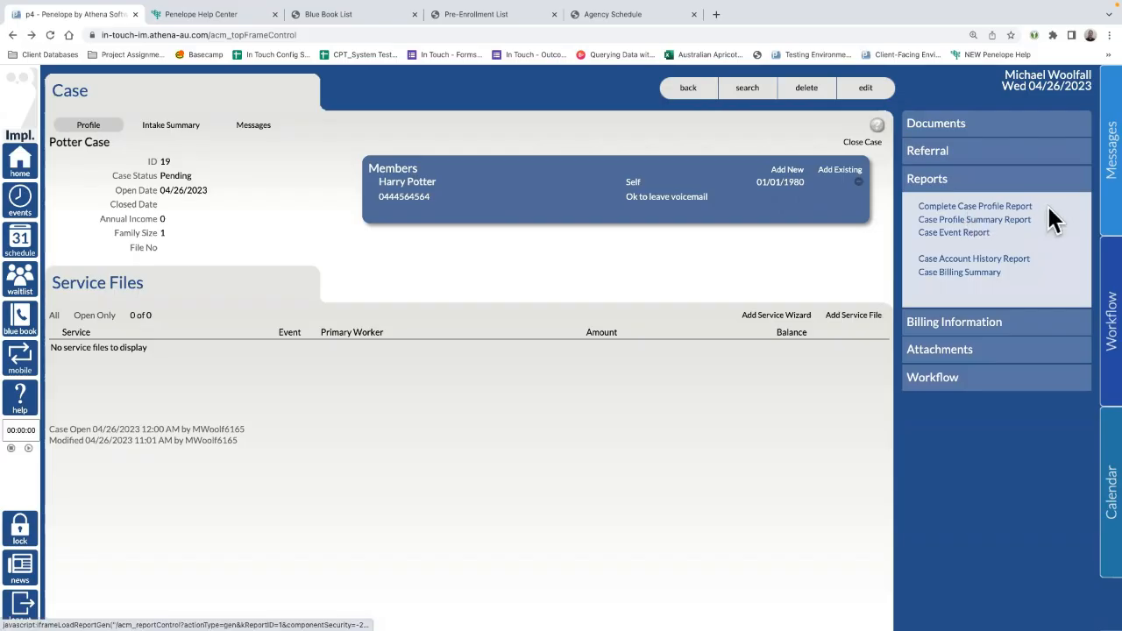
left_click_drag(1047, 203, 905, 204)
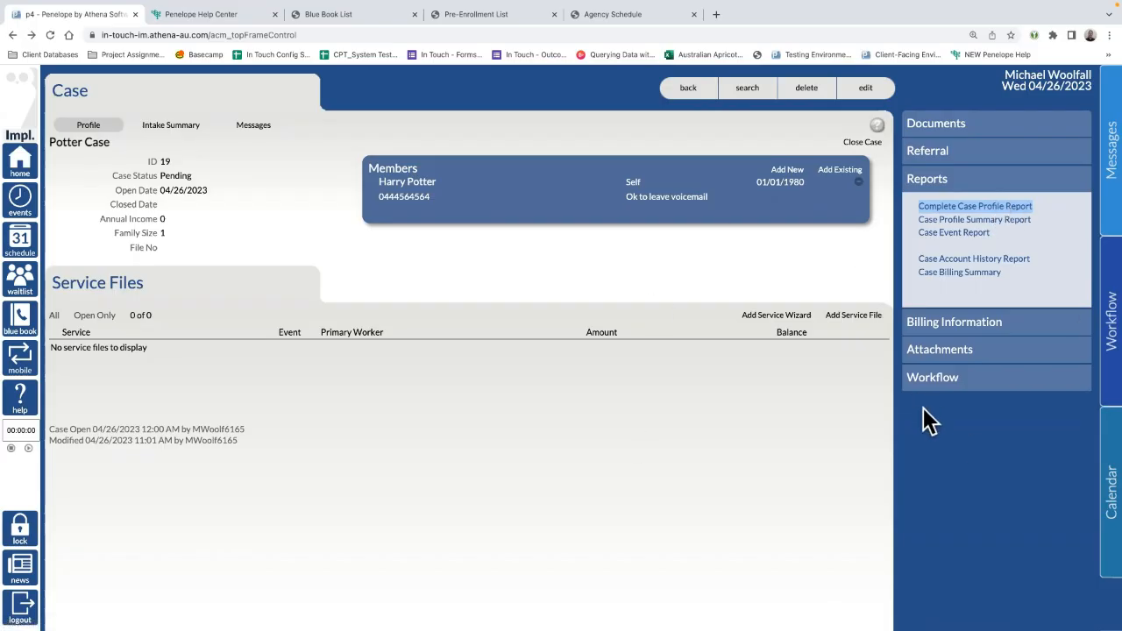
left_click(989, 324)
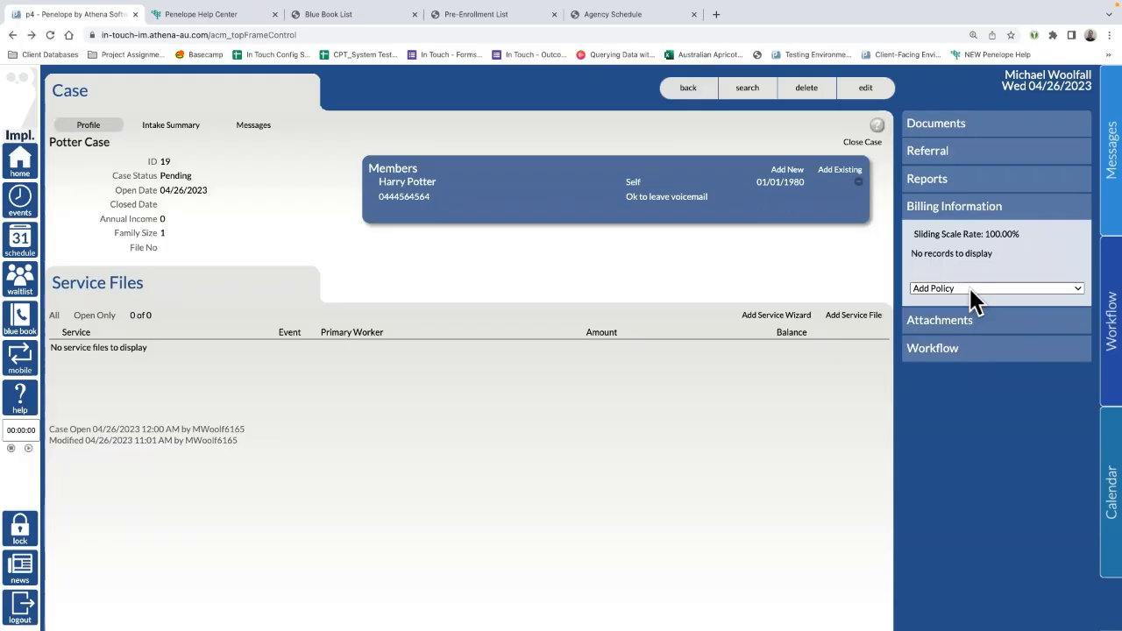
left_click(936, 326)
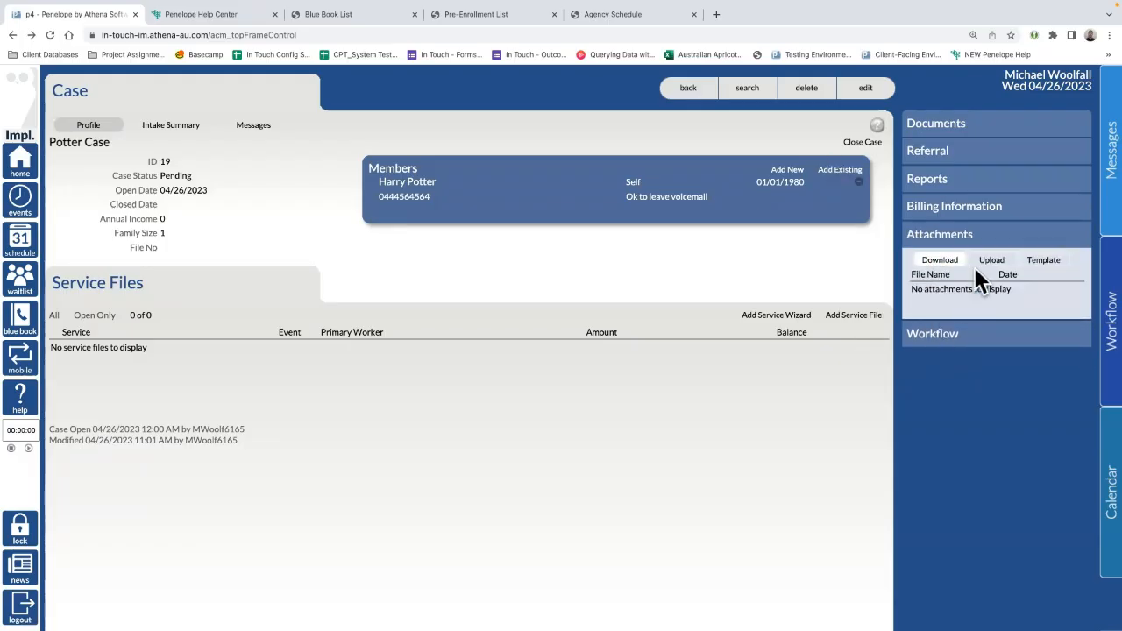
left_click(964, 337)
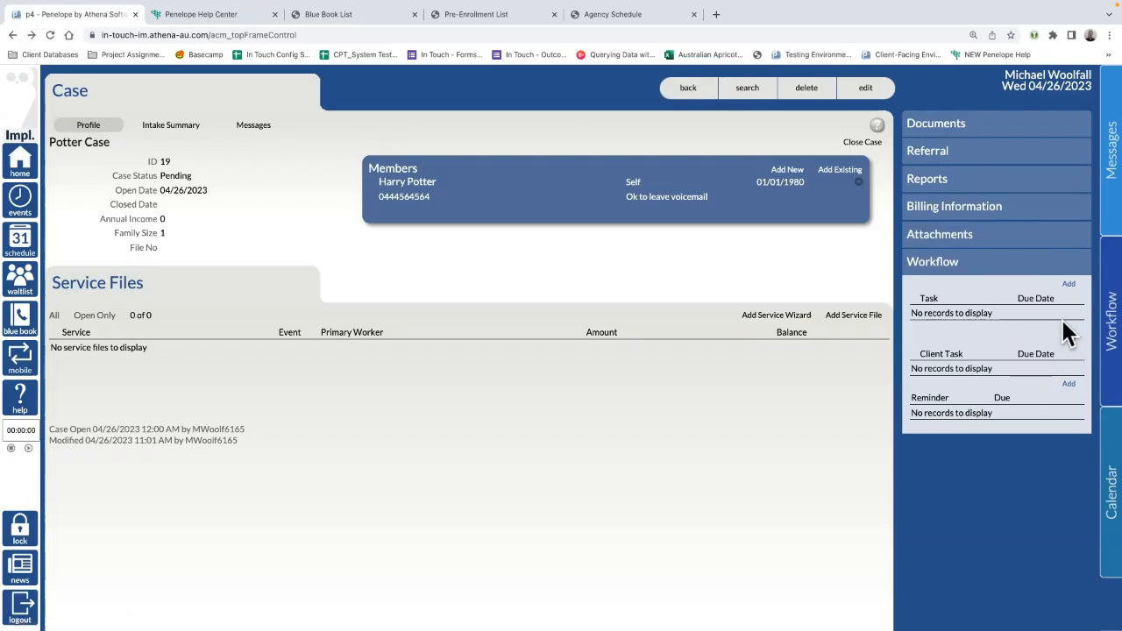
Step: Open the case Attachments section and bring up its file Upload form
left_click(984, 243)
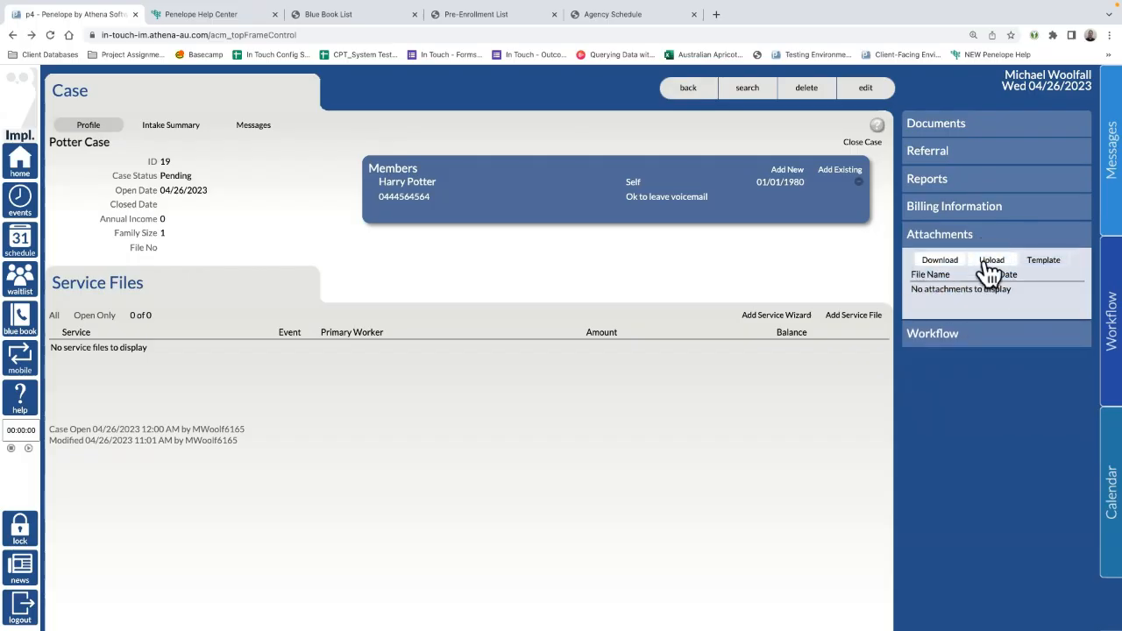
left_click(992, 263)
left_click(922, 263)
left_click(978, 263)
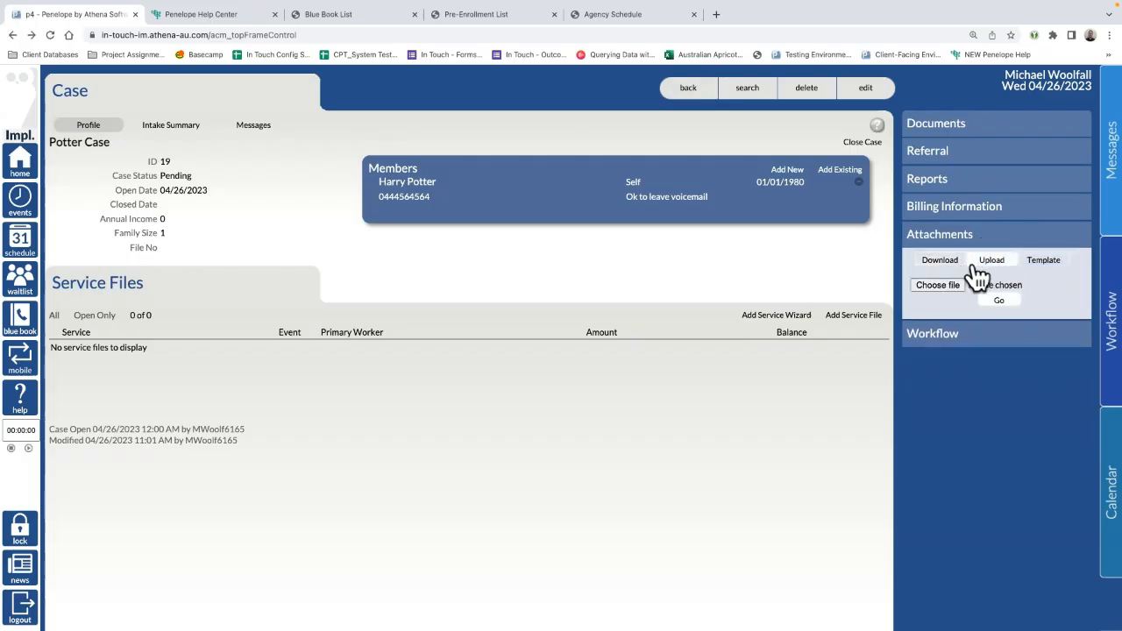
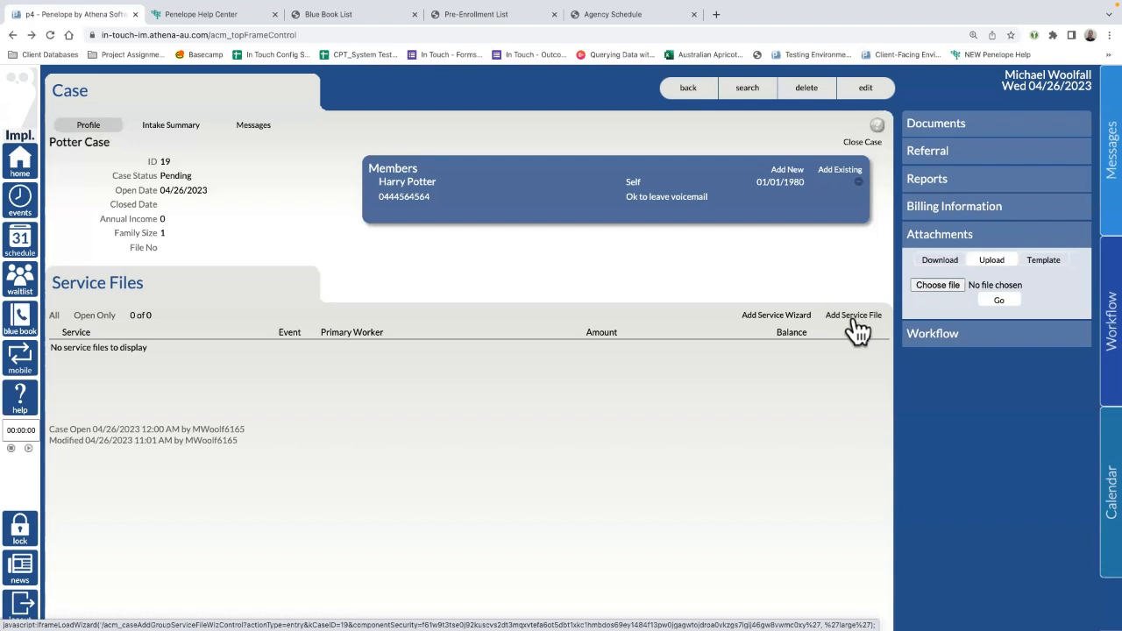
Step: Add a Counseling - SFP service file and assign the suggested worker as primary worker
left_click(855, 322)
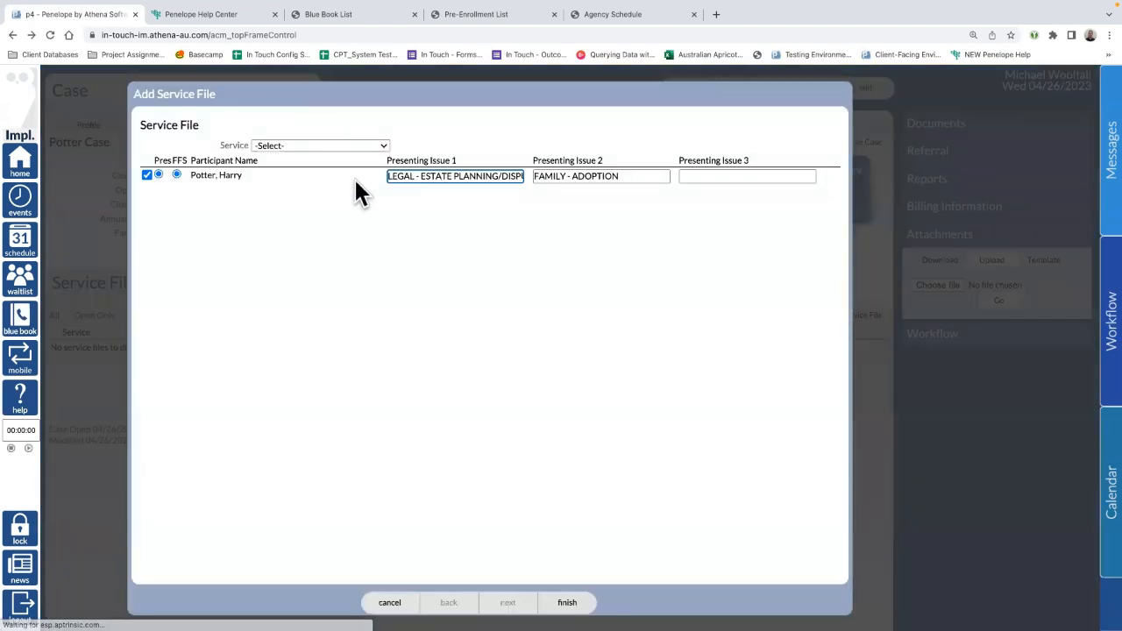
left_click(307, 141)
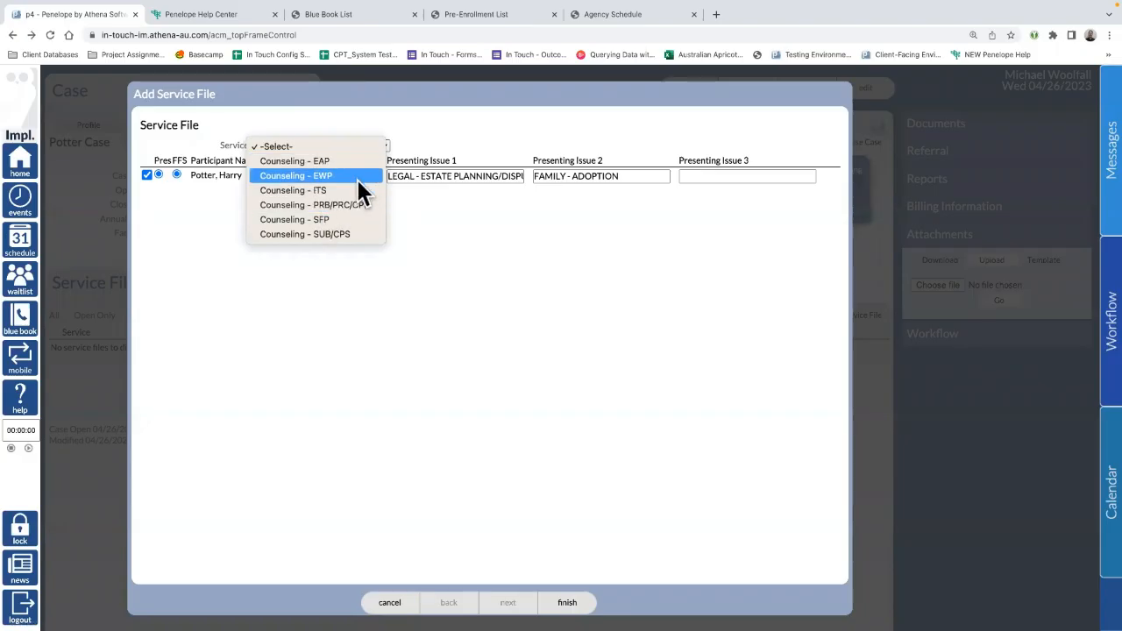
left_click(321, 219)
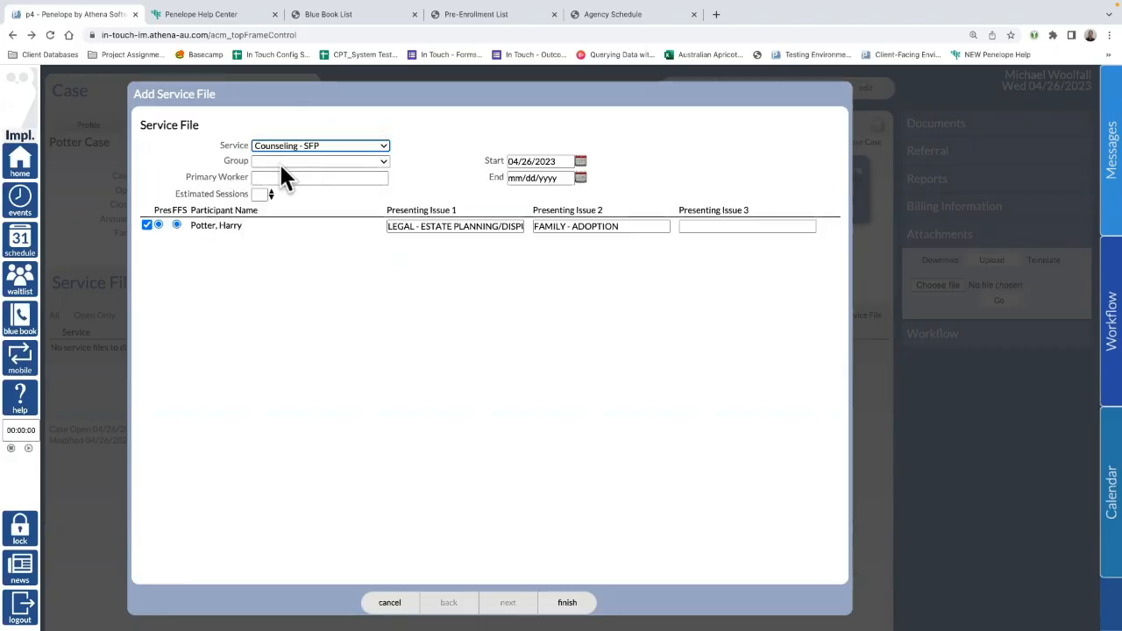
left_click(284, 178)
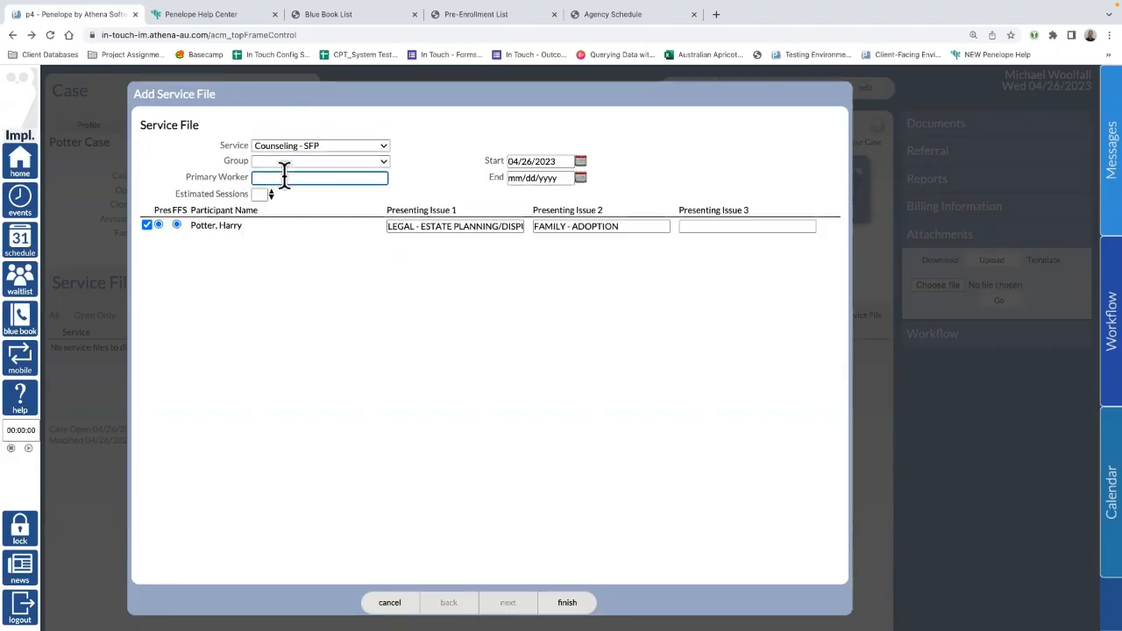
type("michael")
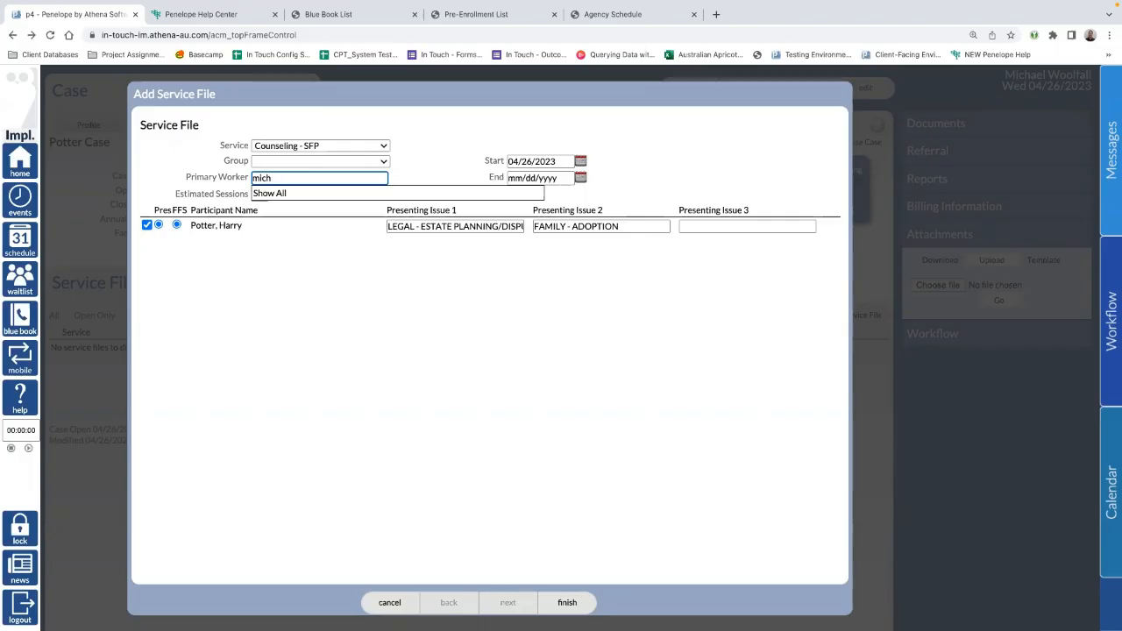
key("BackSpace")
key("BackSpace")
key("BackSpace")
key("BackSpace")
type("jess")
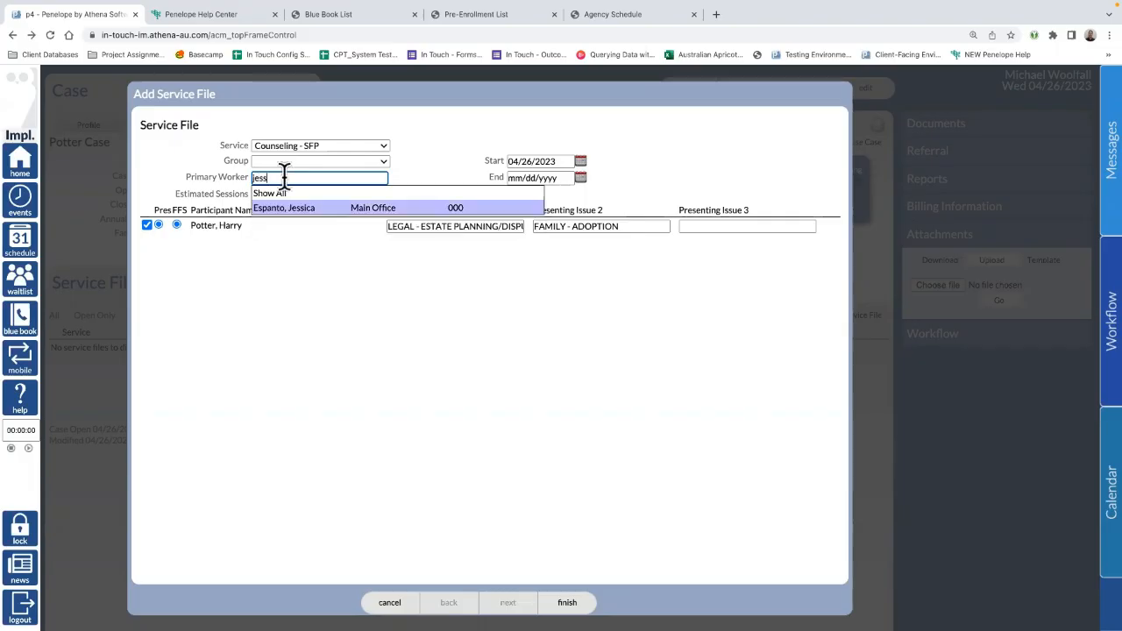
key("BackSpace")
key("BackSpace")
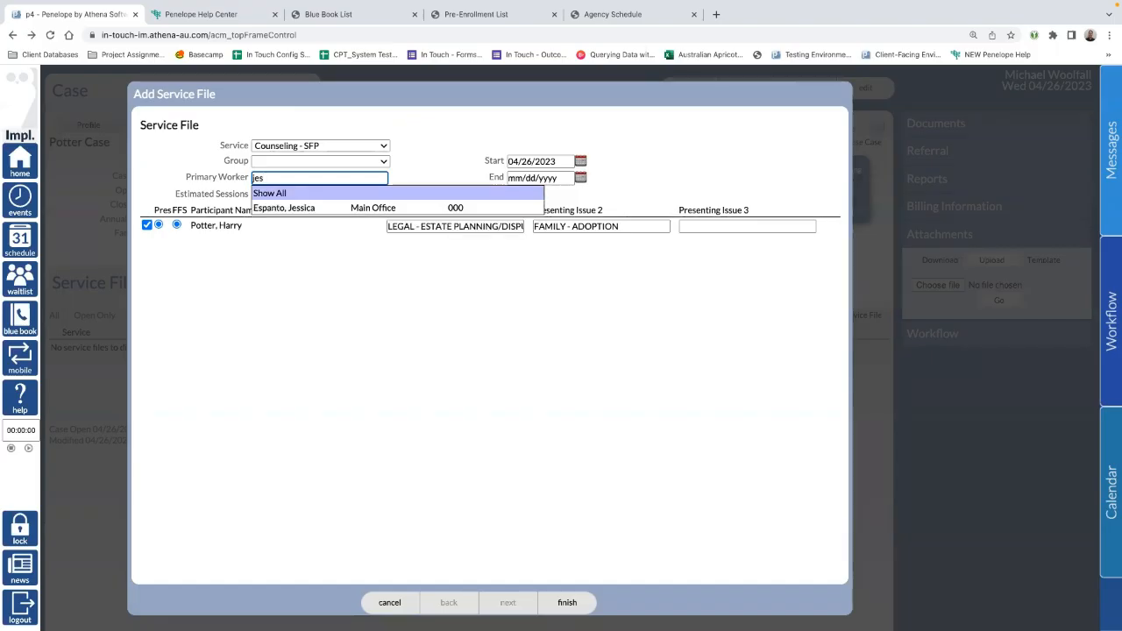
left_click(305, 208)
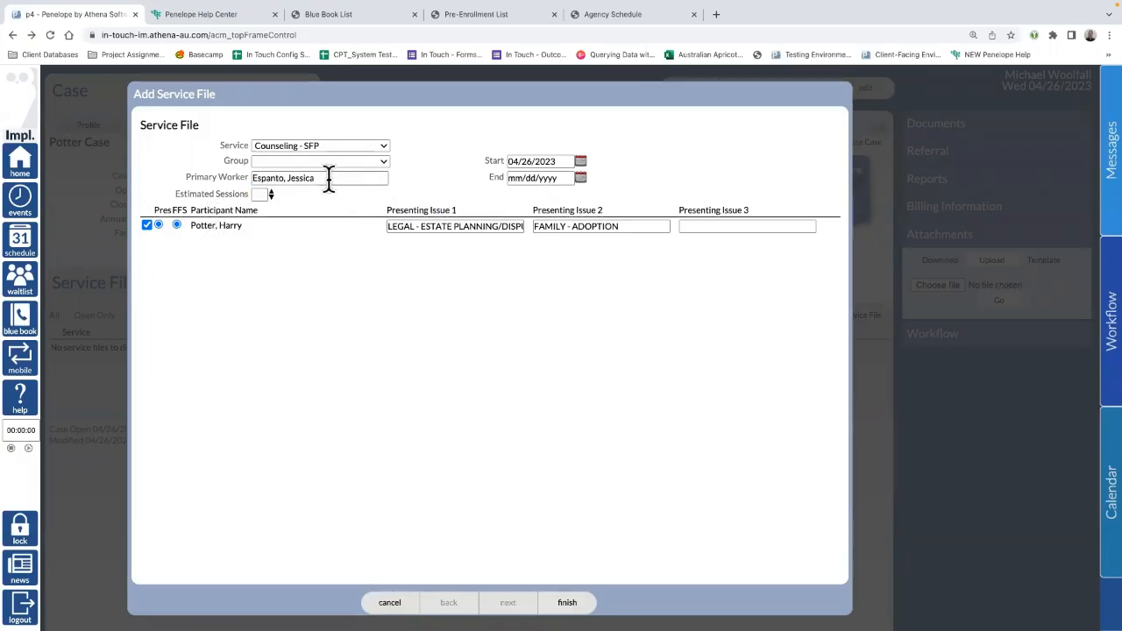
Step: Keep the start date, leave the end date empty, and search 'rel' for Presenting Issue 3
left_click(553, 162)
left_click(542, 177)
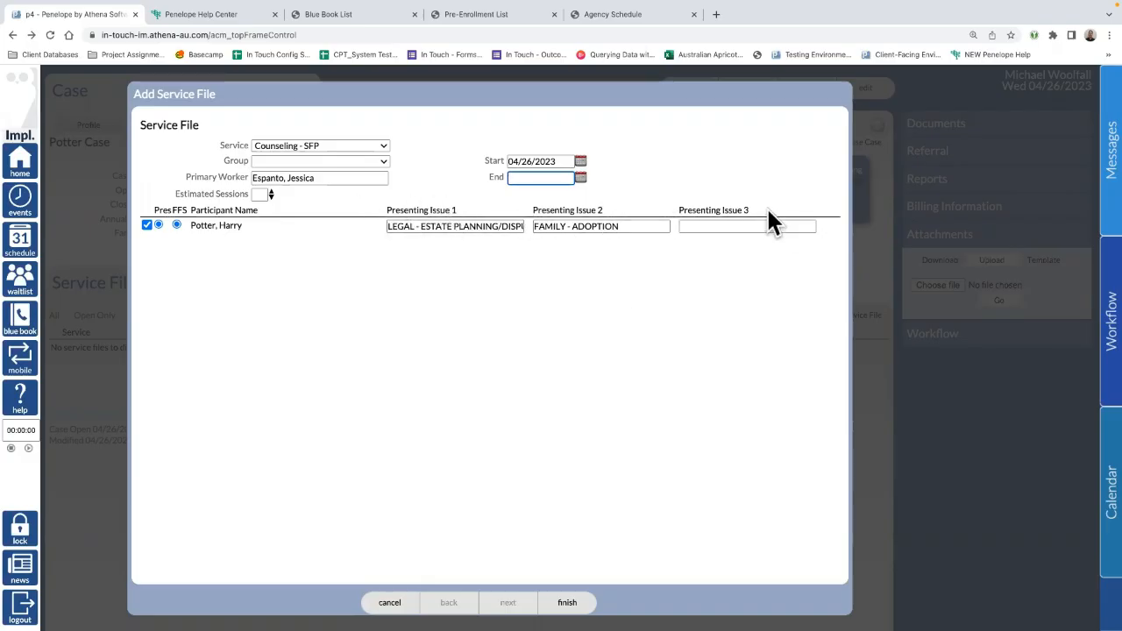
left_click_drag(767, 209, 360, 210)
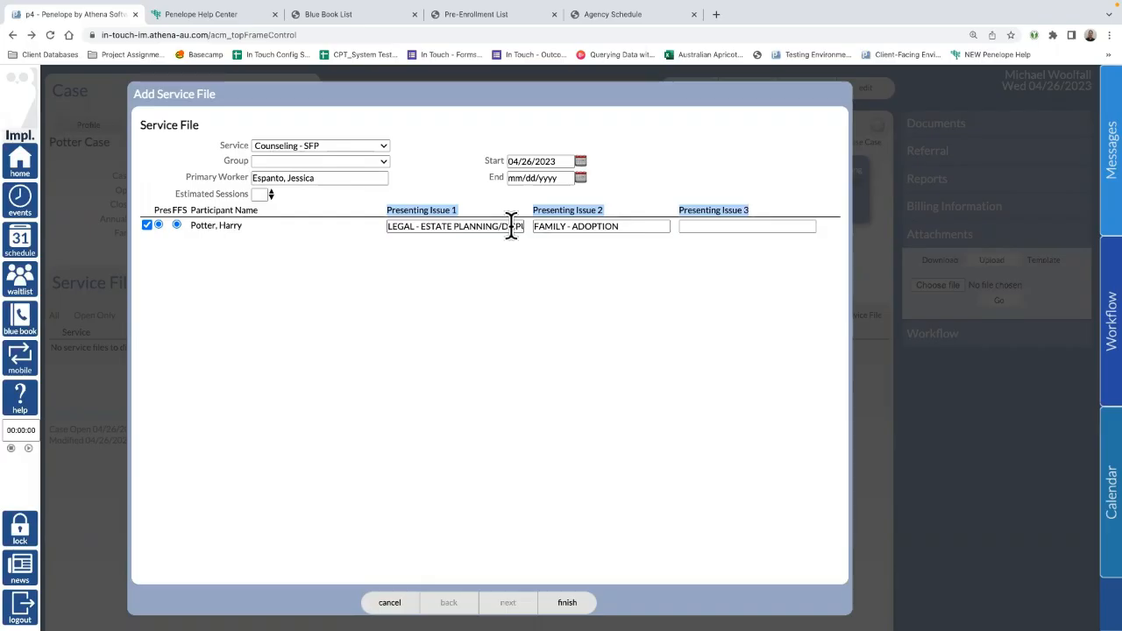
left_click(682, 227)
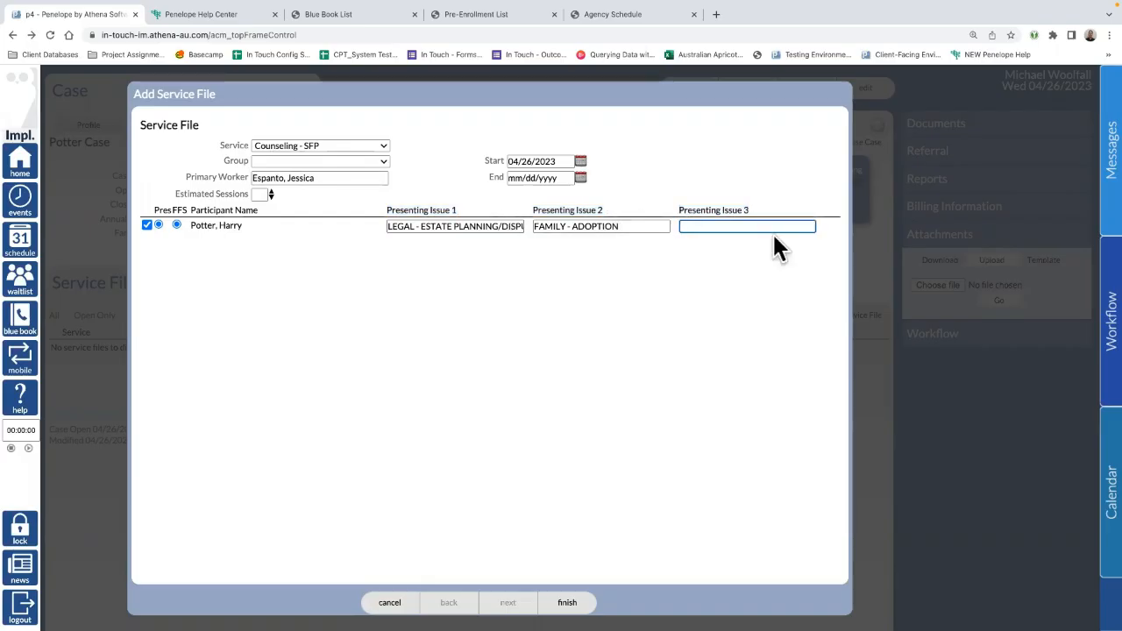
type("rel")
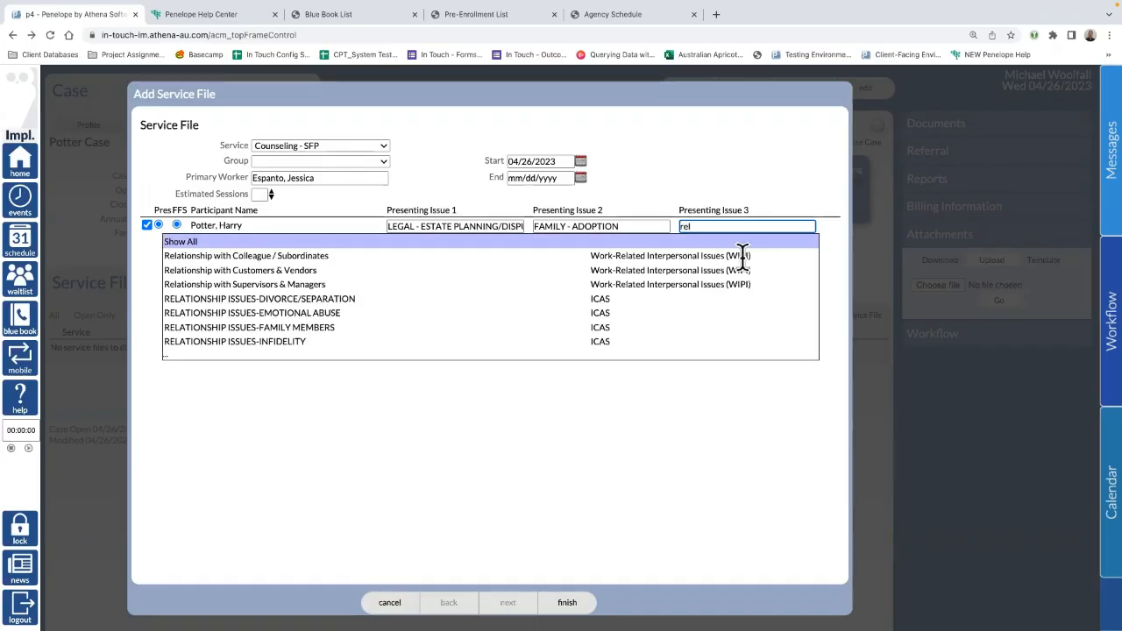
Step: Pick FINANCIAL - TAXATION from the full issue list as Presenting Issue 3 and create the file
left_click(366, 242)
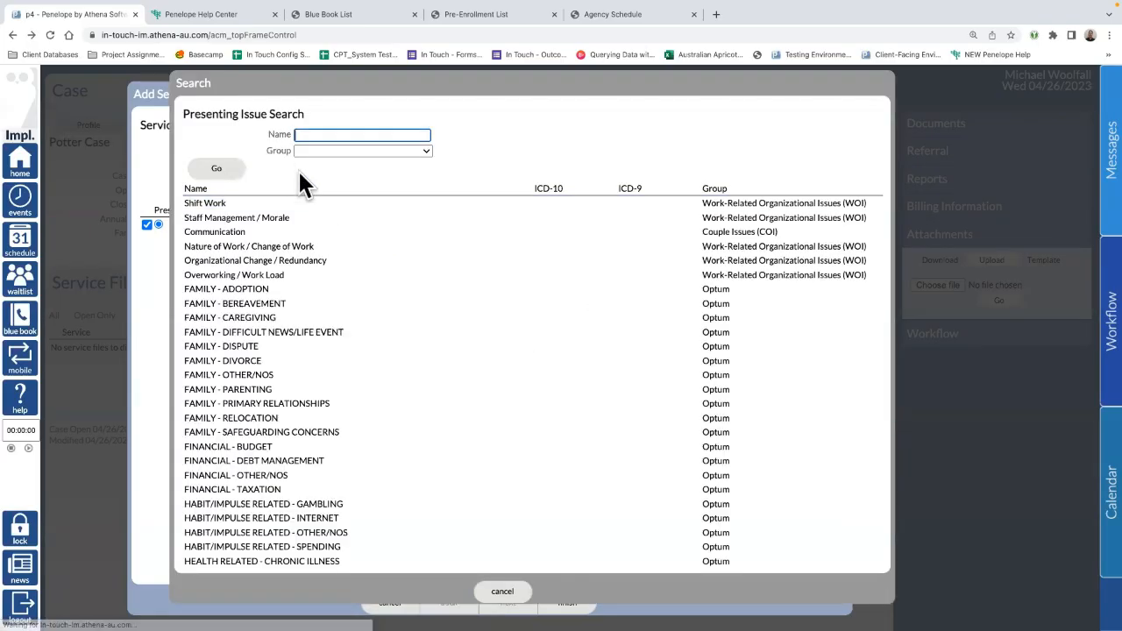
scroll(470, 329, "down", 1)
scroll(348, 452, "down", 1)
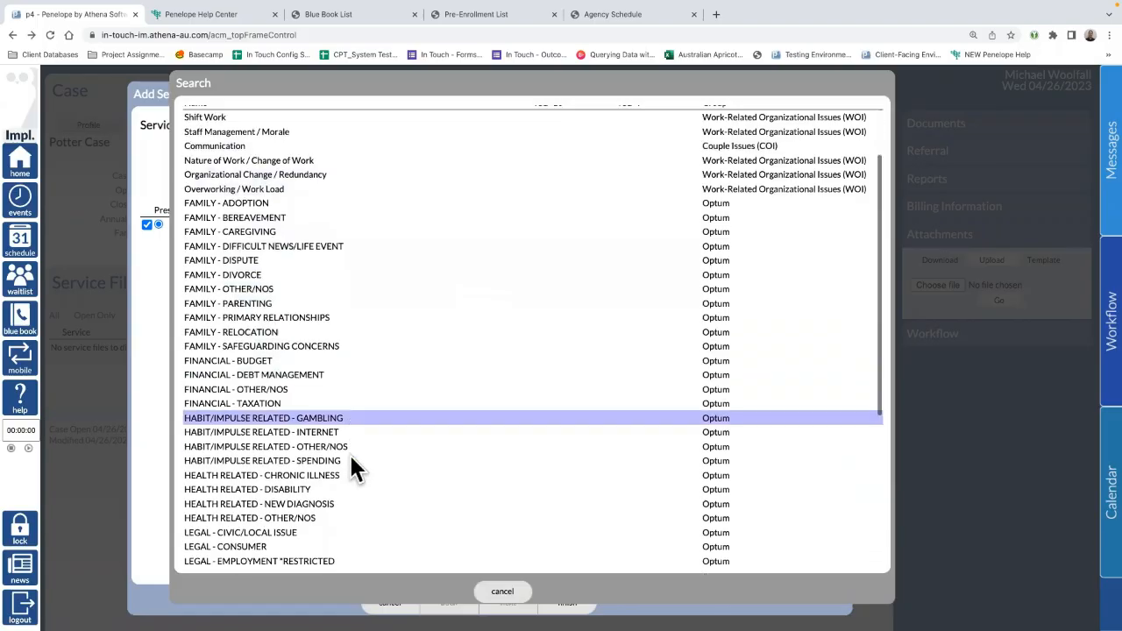
scroll(349, 452, "up", 2)
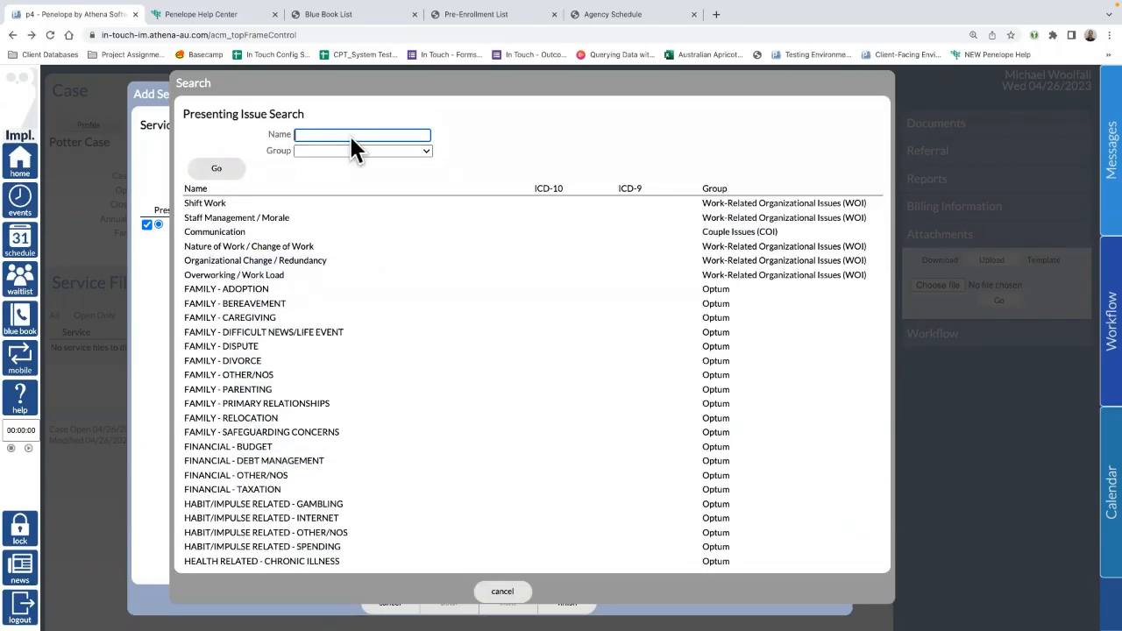
scroll(360, 447, "down", 1)
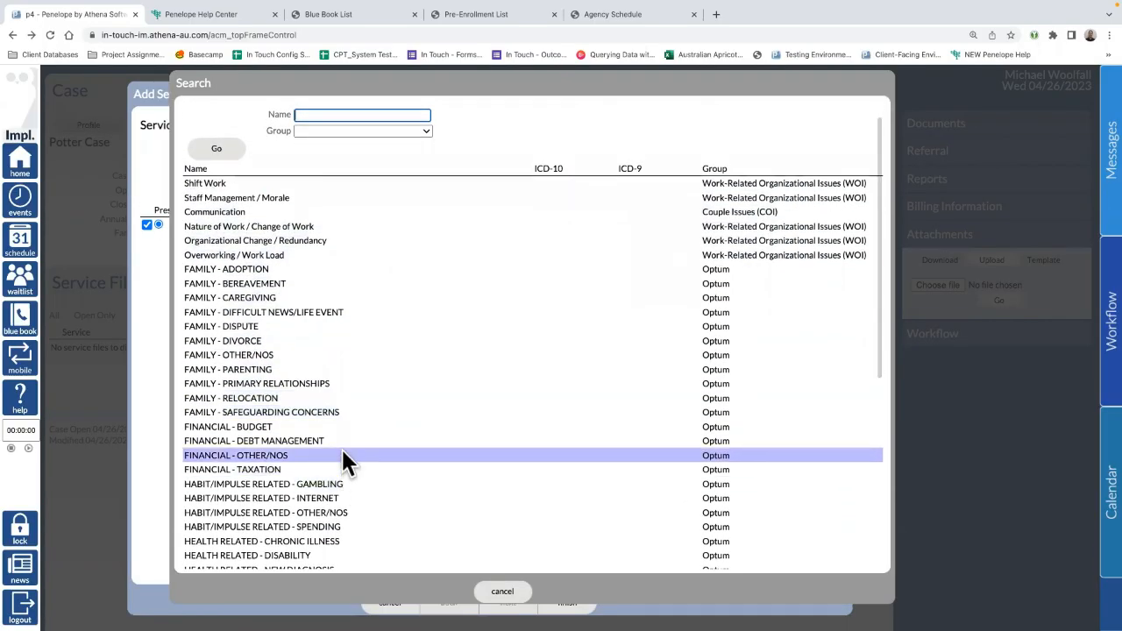
left_click(329, 468)
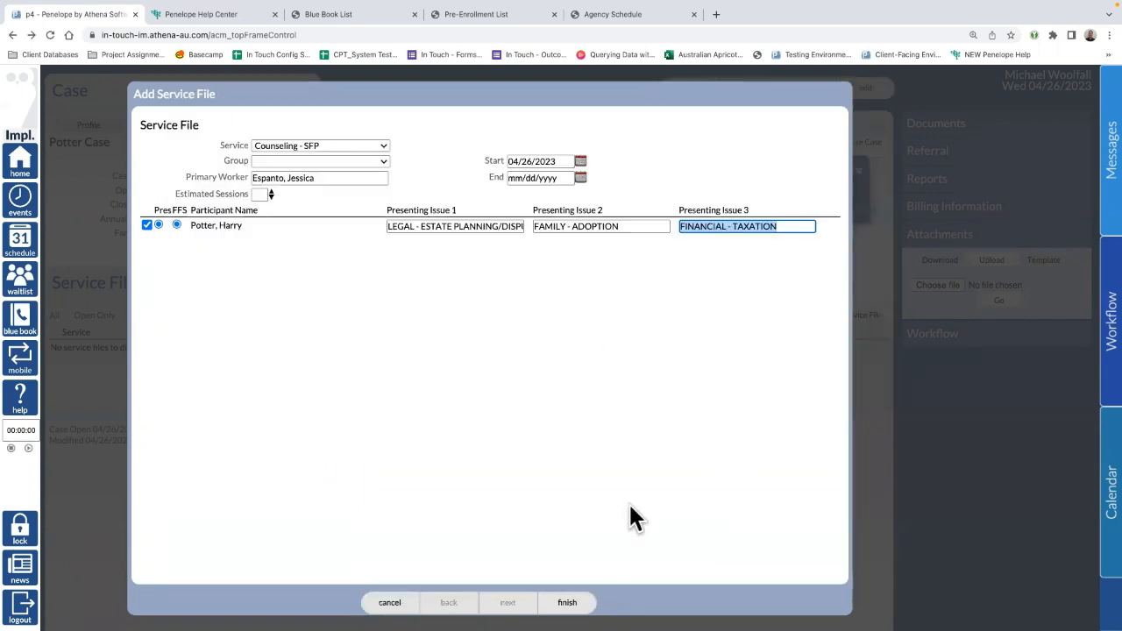
left_click(567, 603)
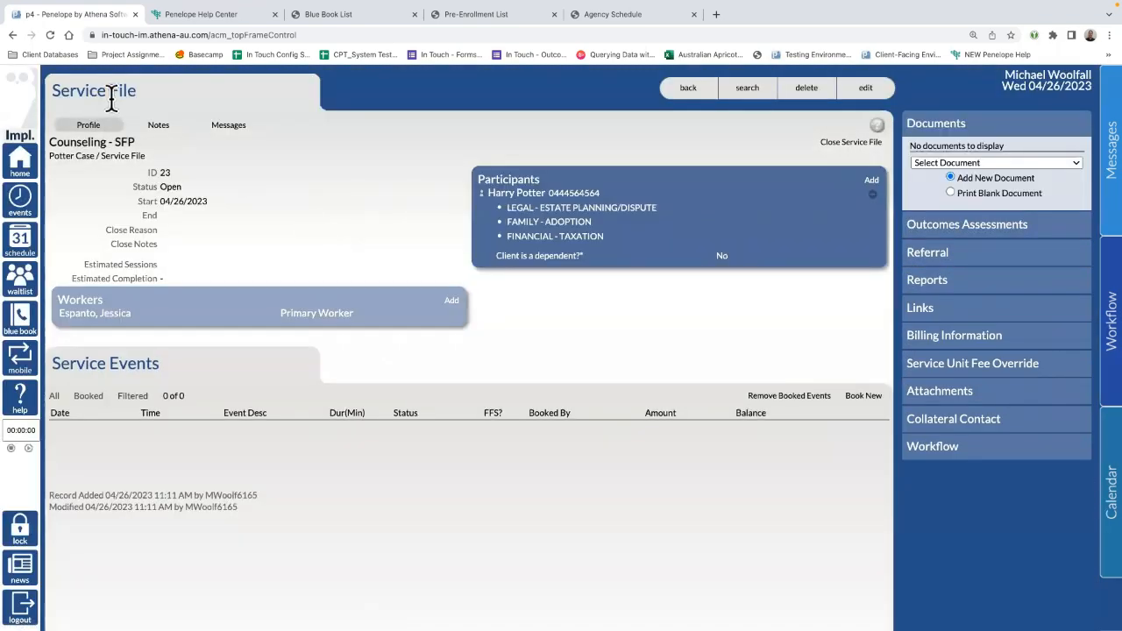
left_click_drag(160, 105, 45, 96)
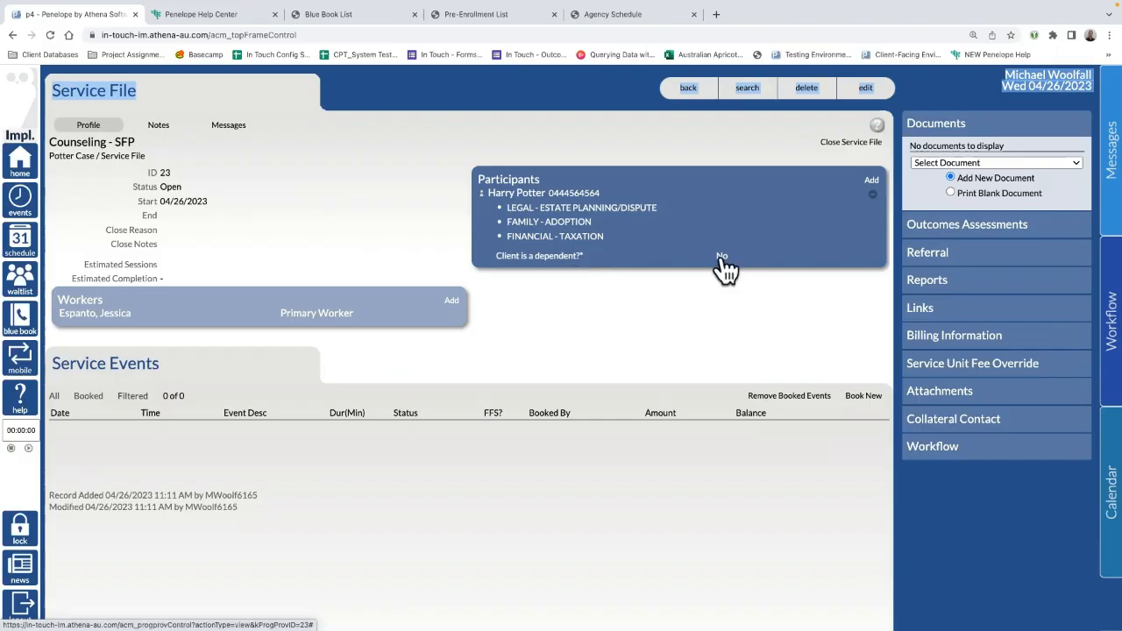
left_click(721, 256)
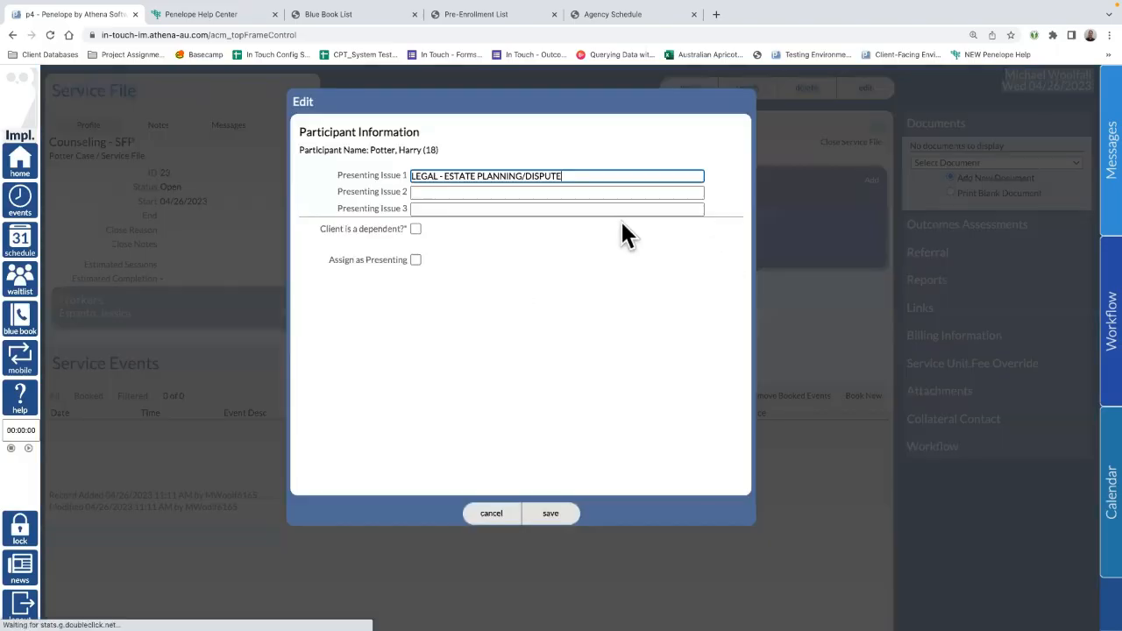
left_click(416, 230)
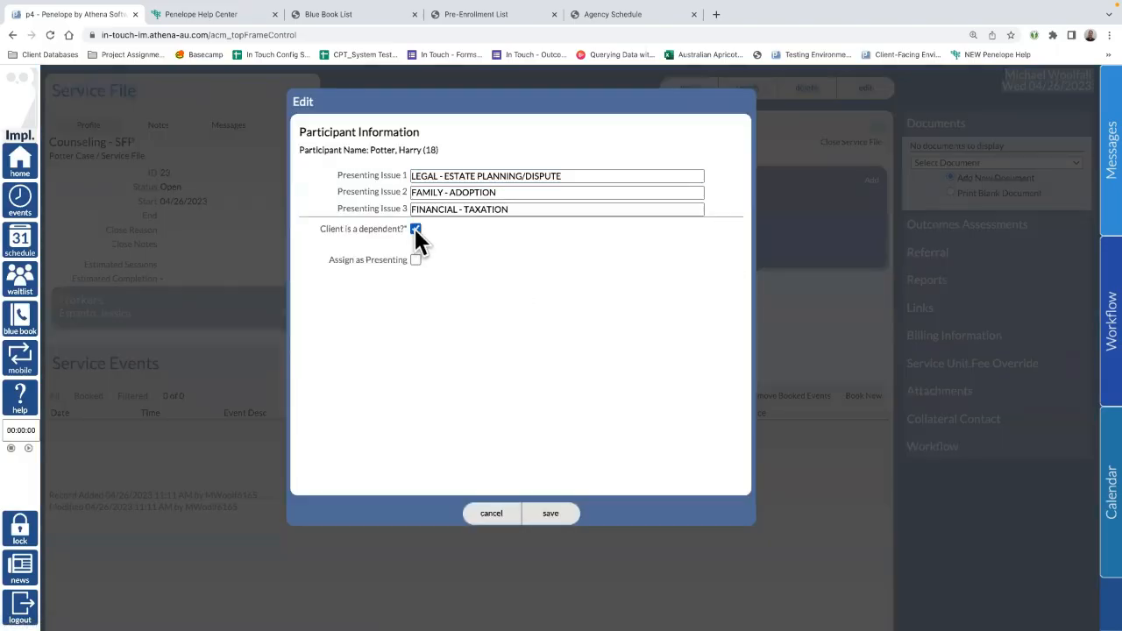
left_click(482, 522)
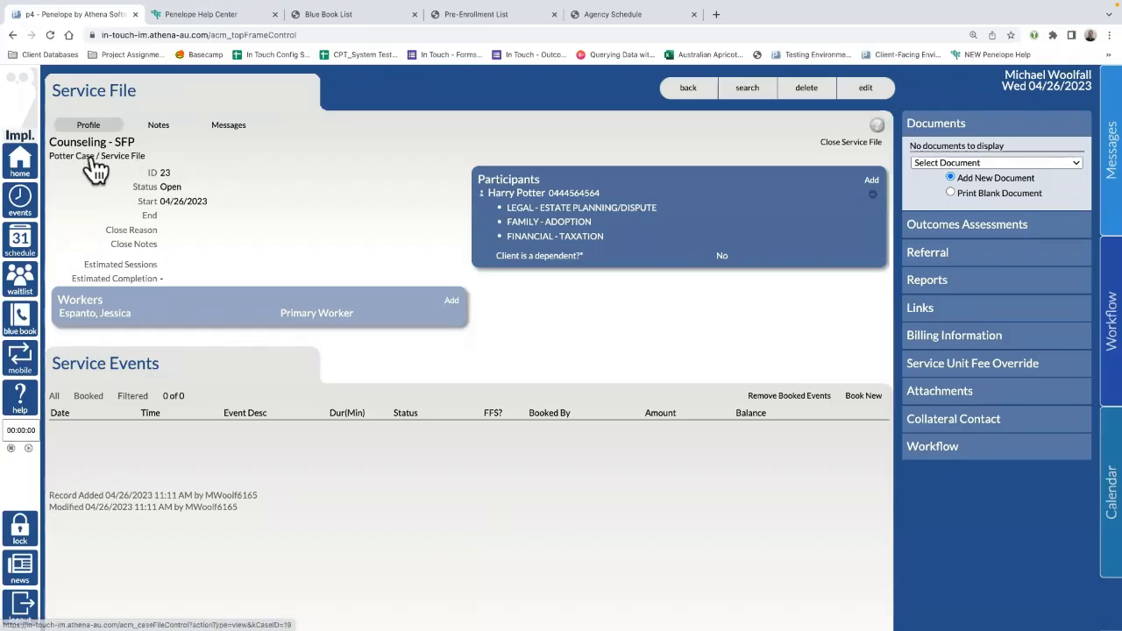
left_click_drag(147, 157, 50, 156)
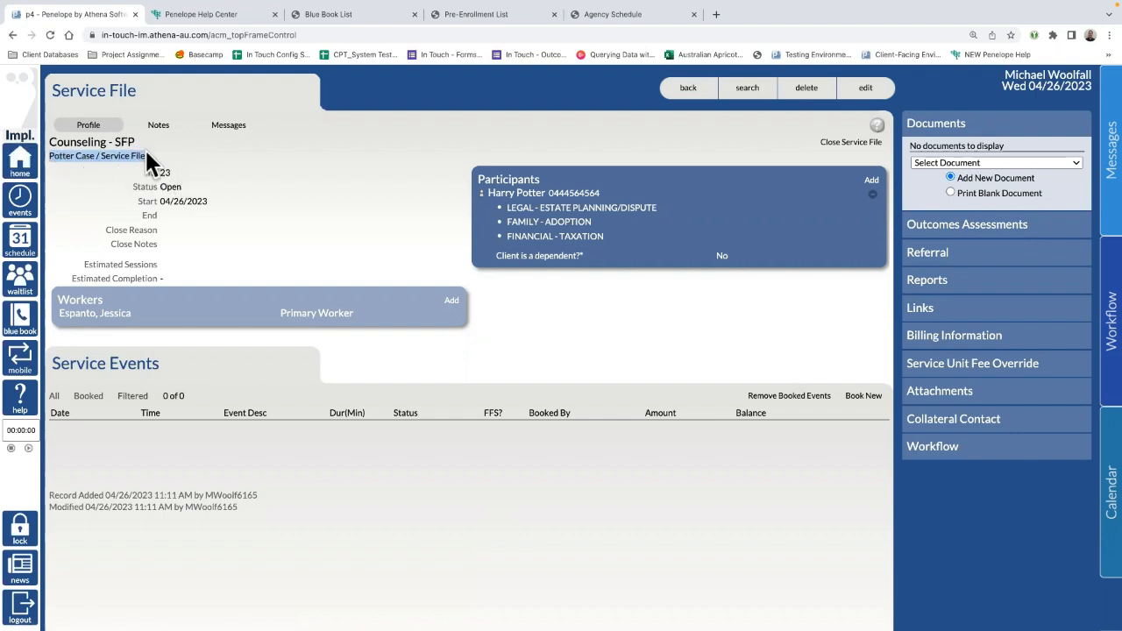
left_click_drag(138, 90, 47, 97)
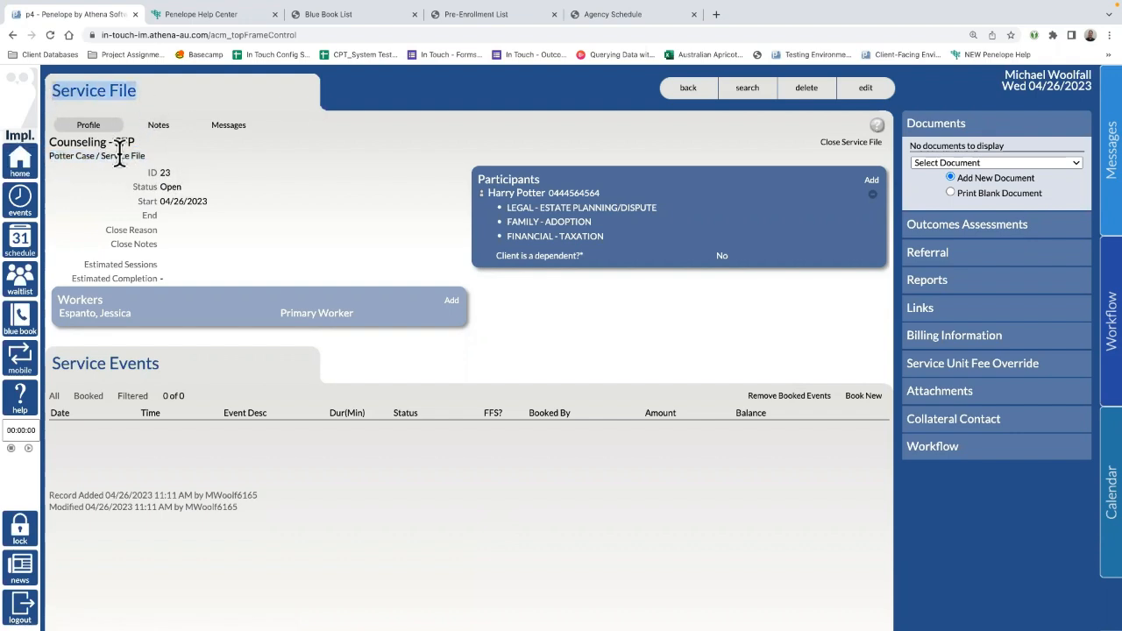
left_click(172, 160)
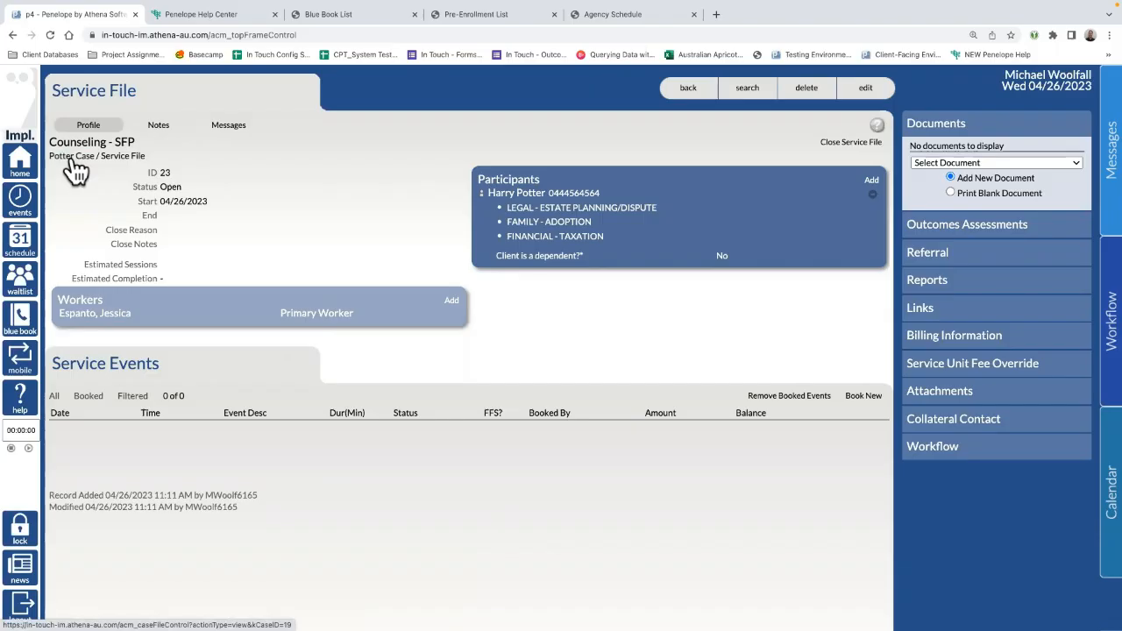
left_click(70, 160)
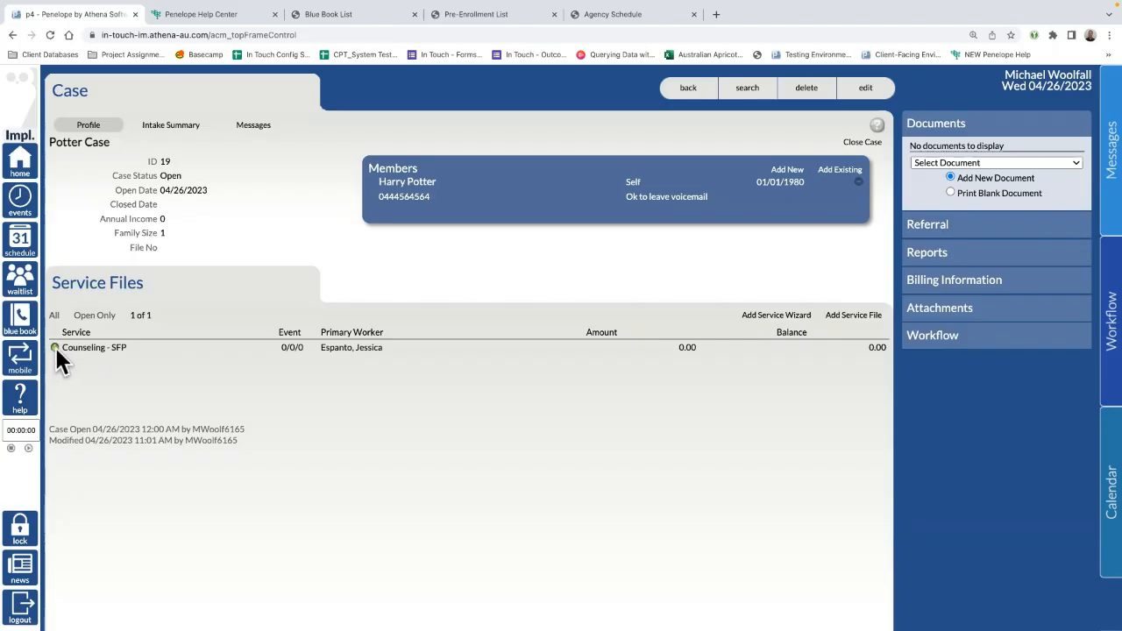
left_click(106, 349)
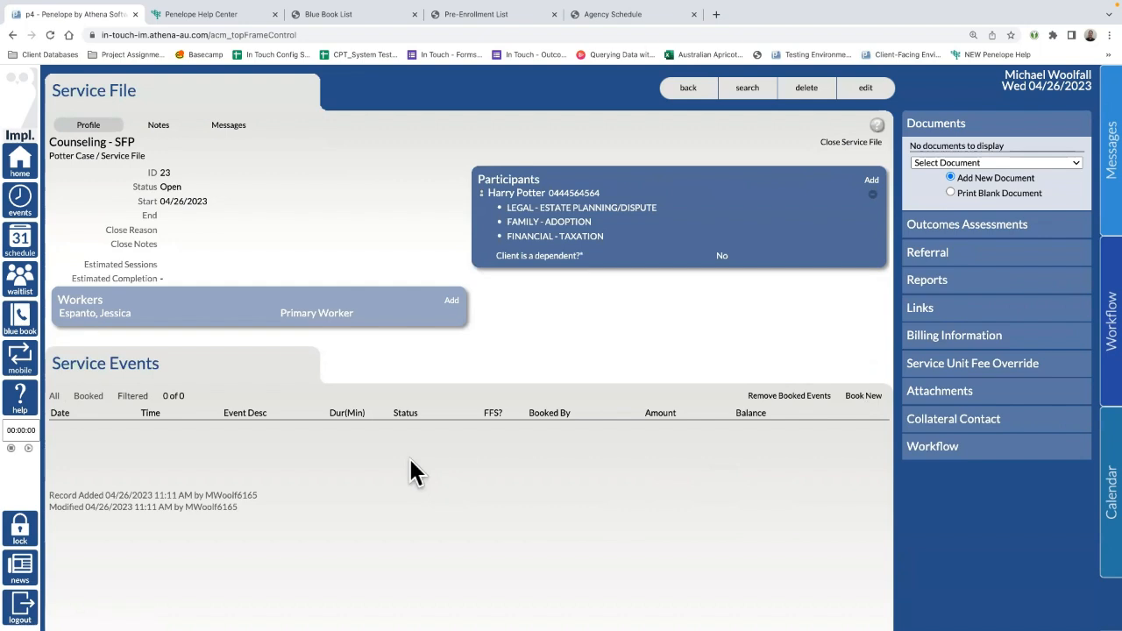
Step: Browse the service file's document choices without adding any
left_click(937, 163)
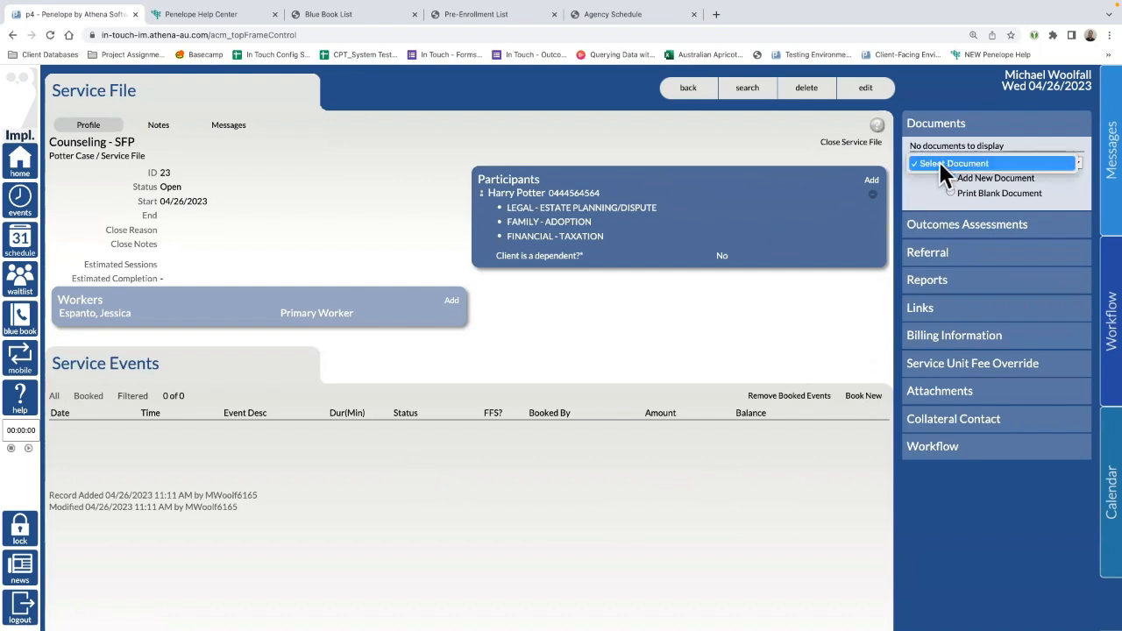
left_click(938, 165)
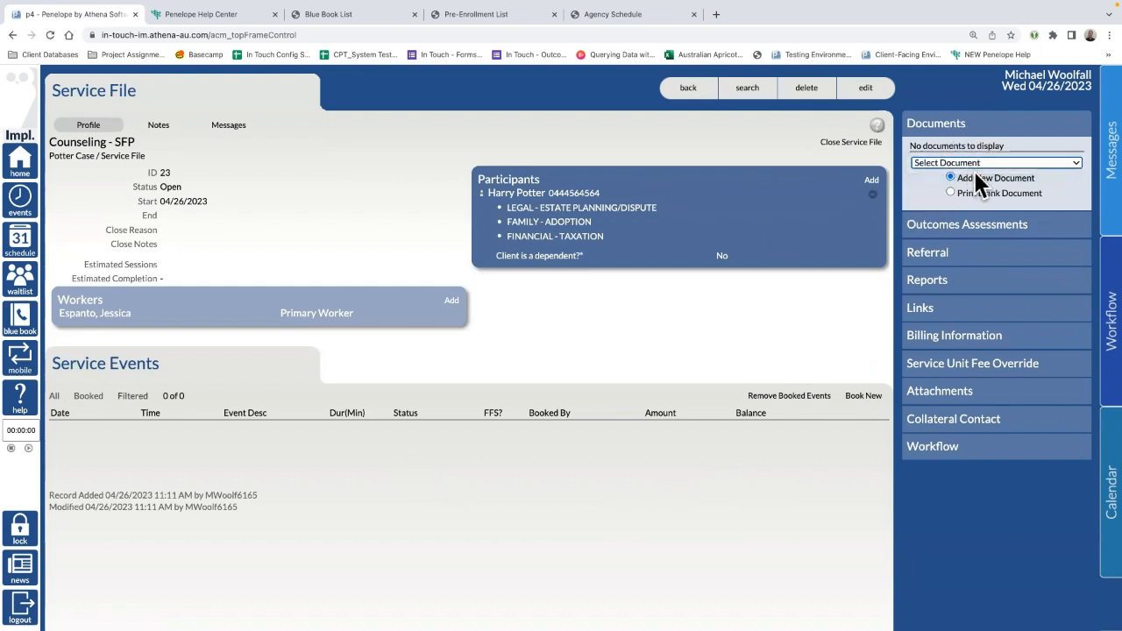
left_click(991, 166)
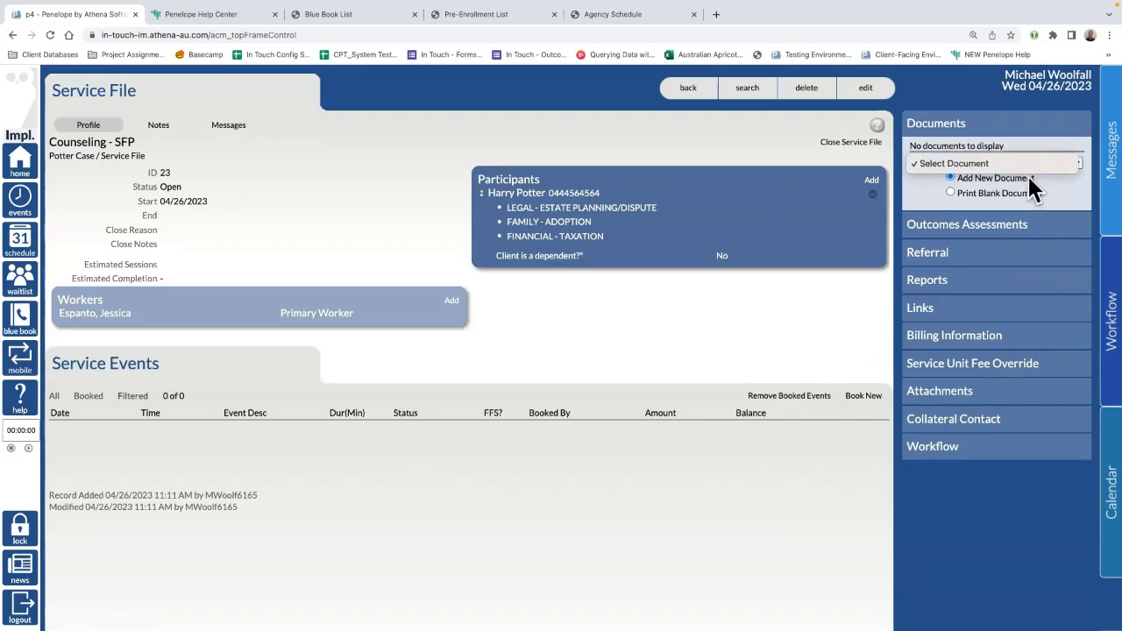
left_click(966, 263)
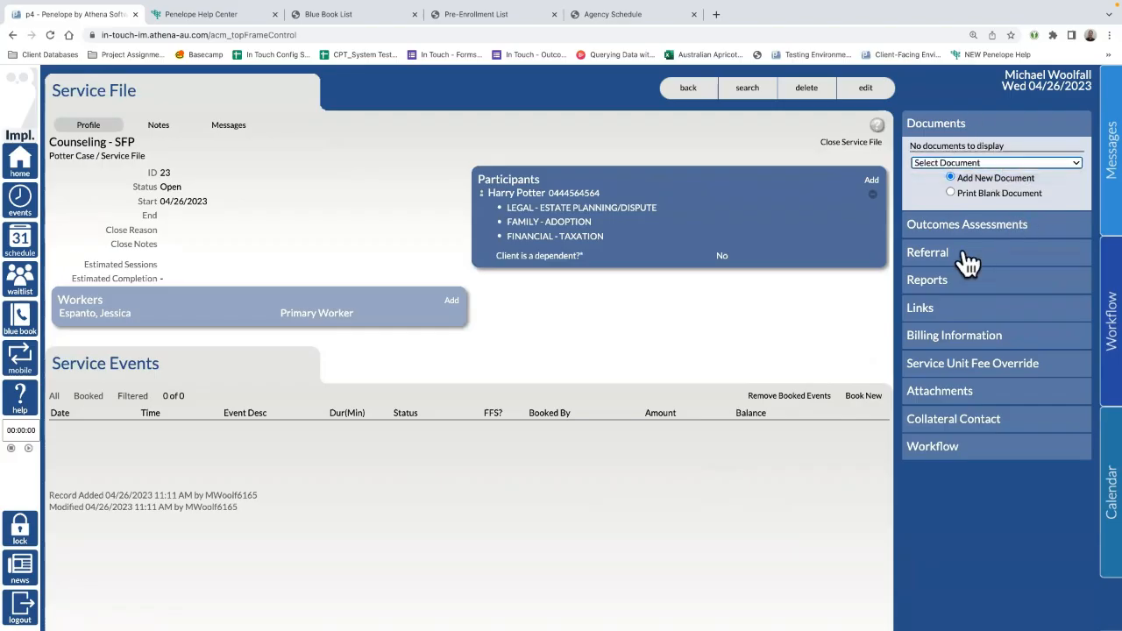
Step: Expand the Referrals and Billing Information sections and open the Add Policy choices
left_click(966, 263)
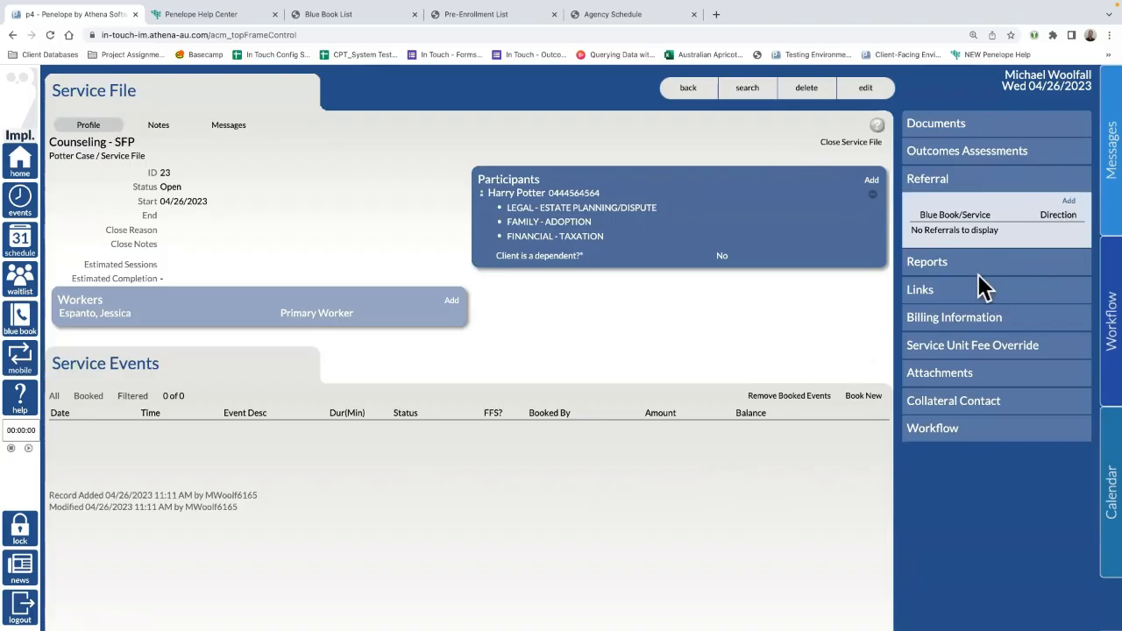
left_click(974, 320)
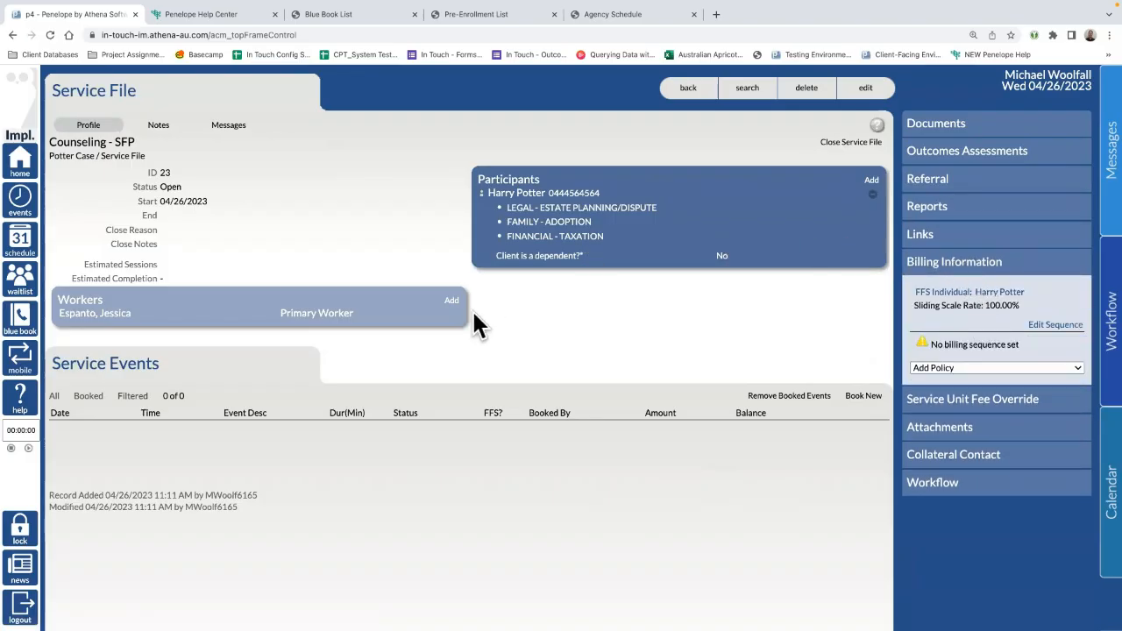
left_click(1000, 373)
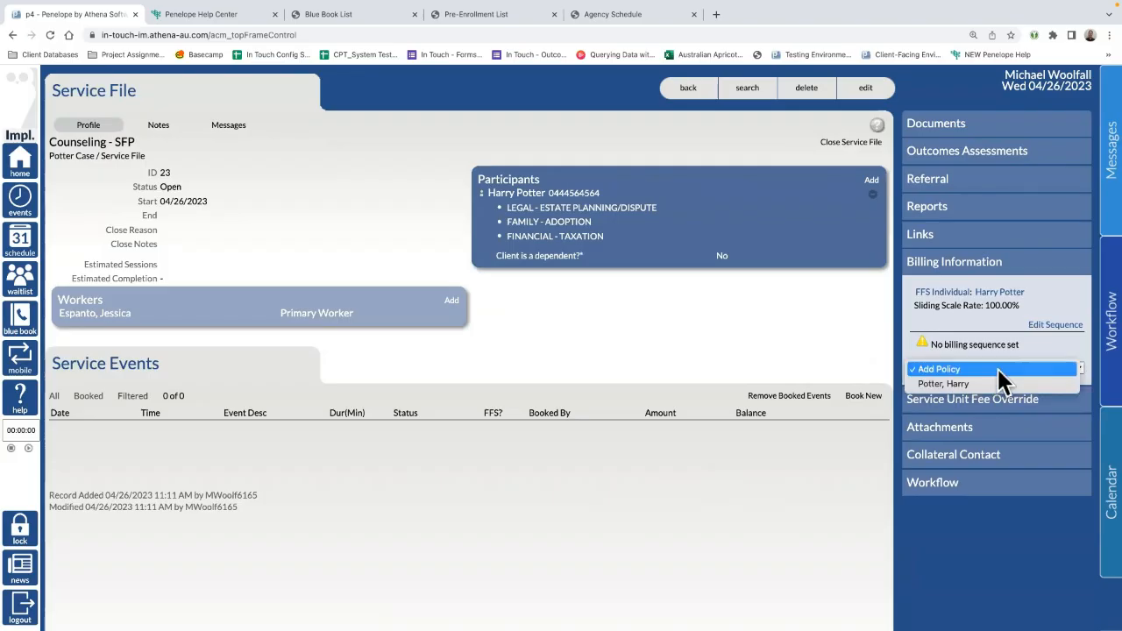
Step: Start a client policy with Manila Hospital as funder and the Group - Manila Hospital policy
left_click(954, 386)
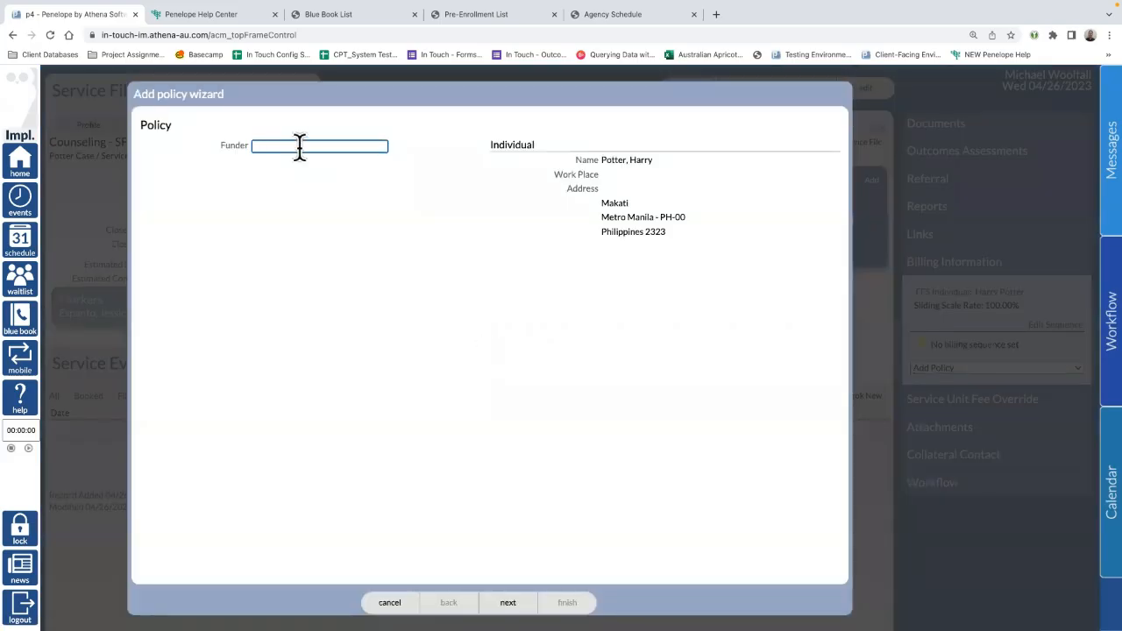
type("a")
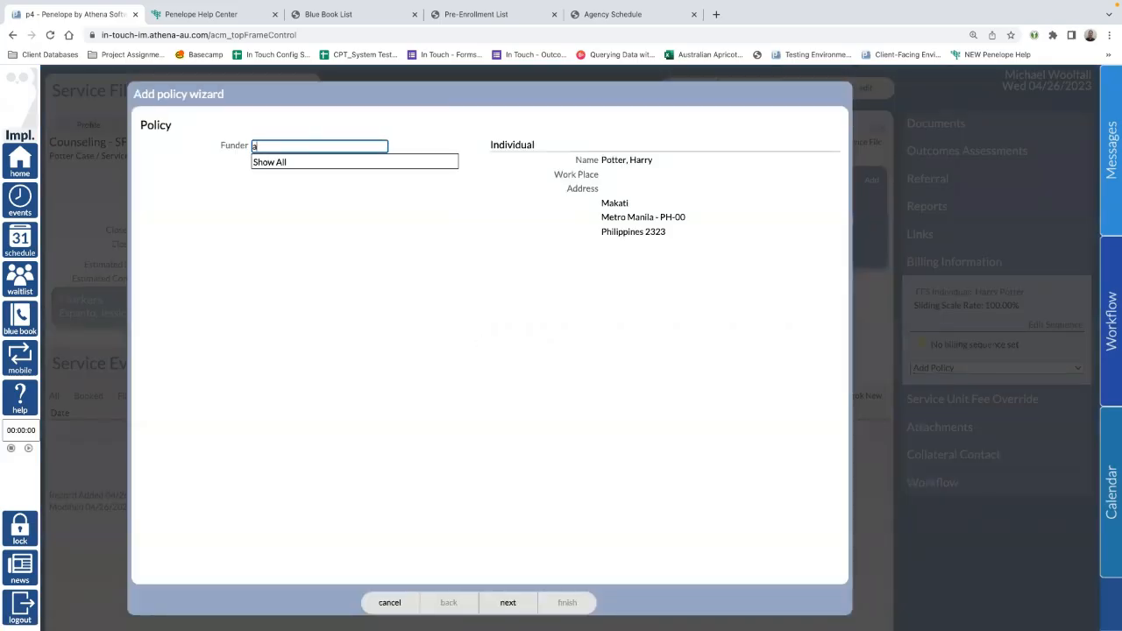
left_click(290, 163)
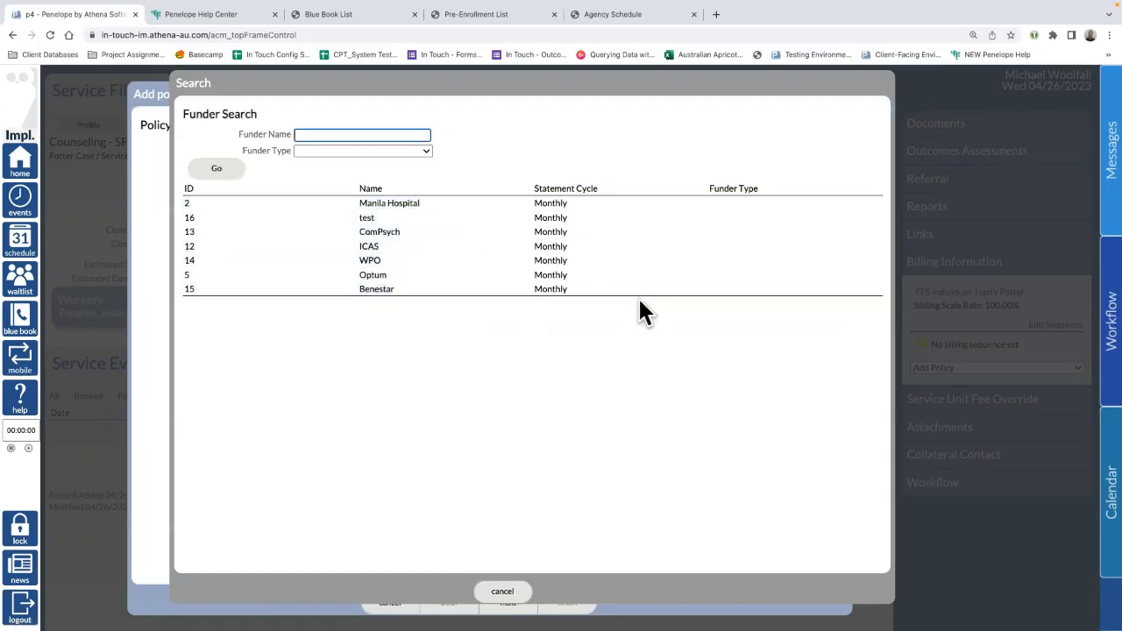
left_click(373, 151)
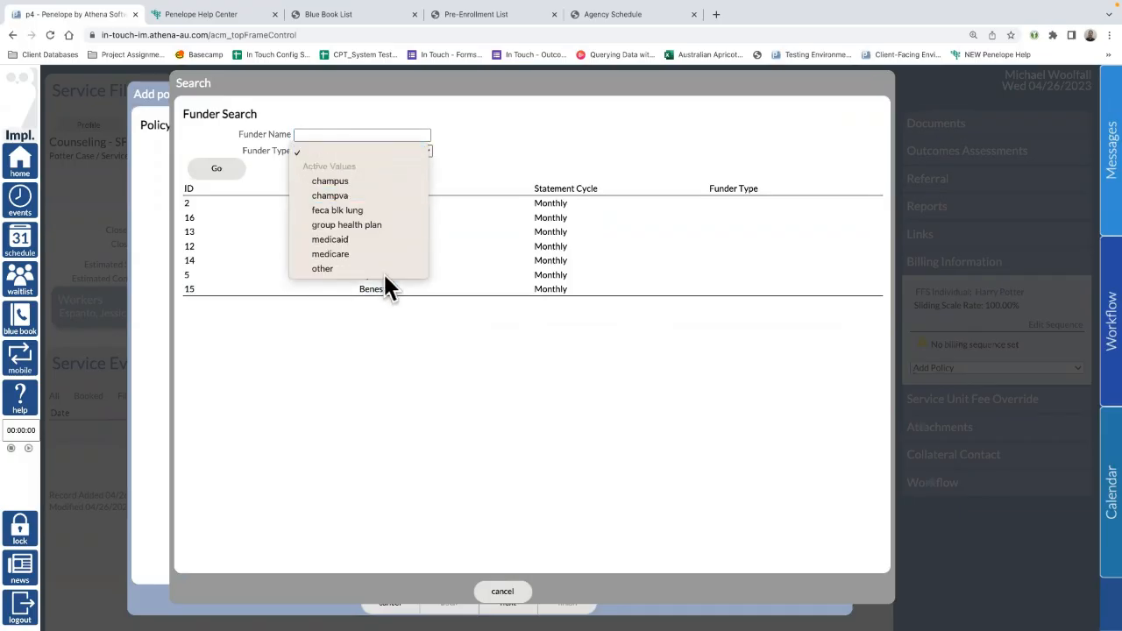
left_click(373, 149)
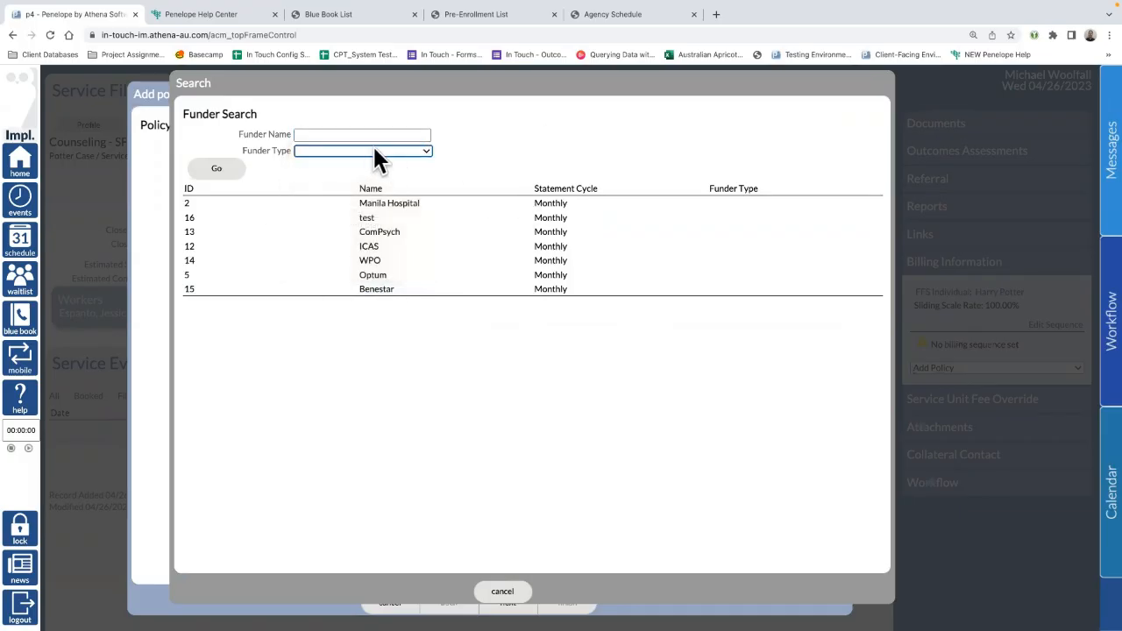
left_click(370, 149)
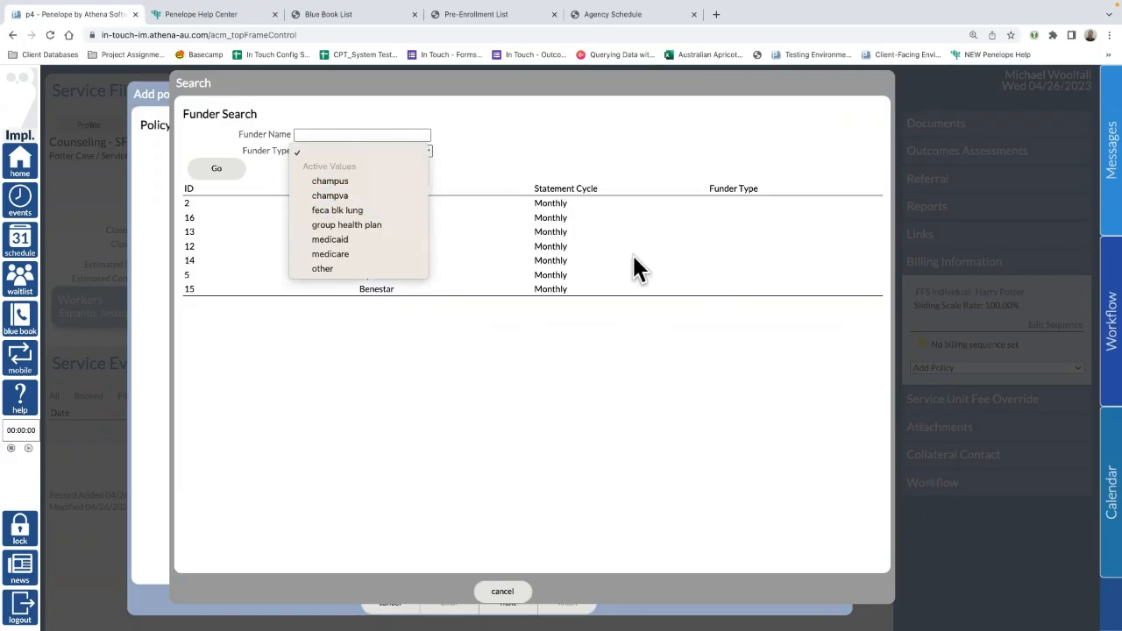
left_click(532, 135)
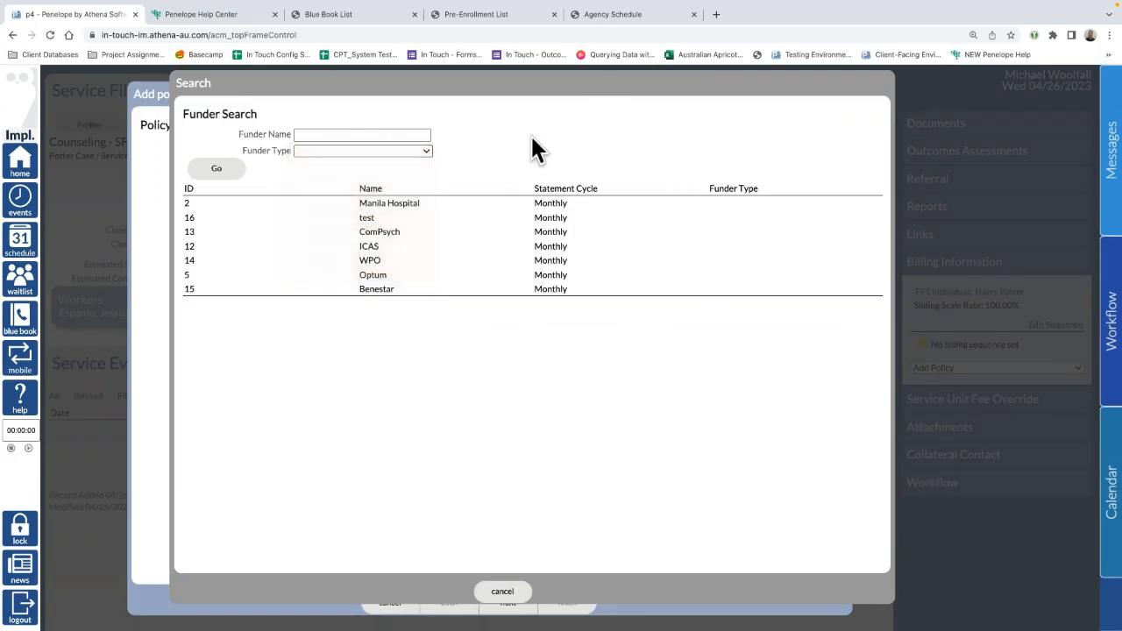
left_click(399, 203)
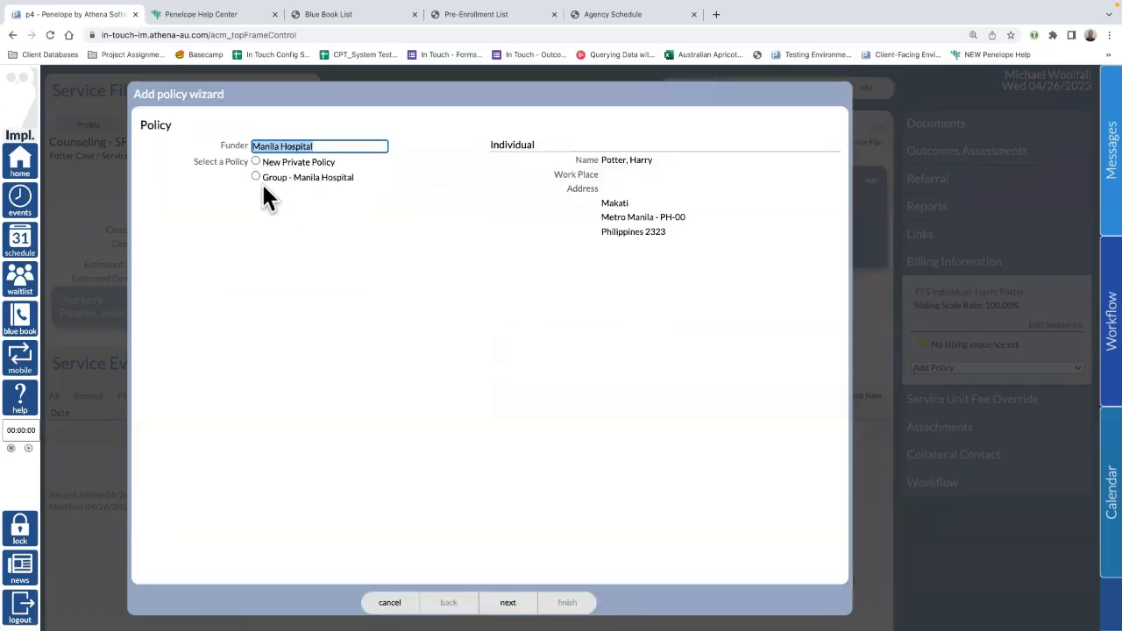
left_click_drag(356, 174, 259, 172)
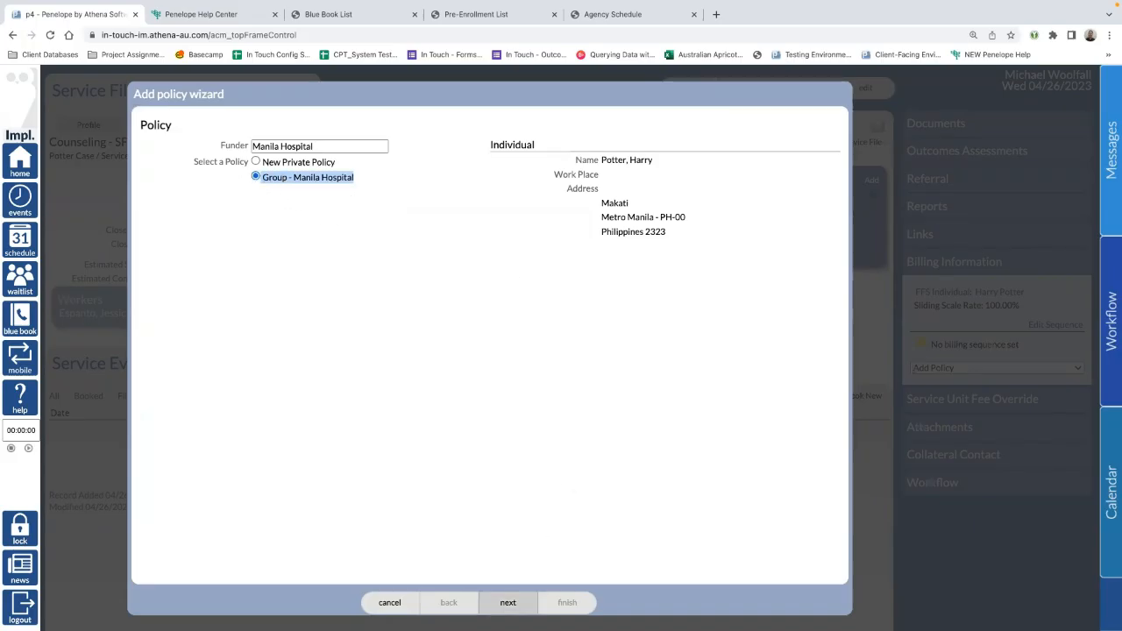
left_click(507, 602)
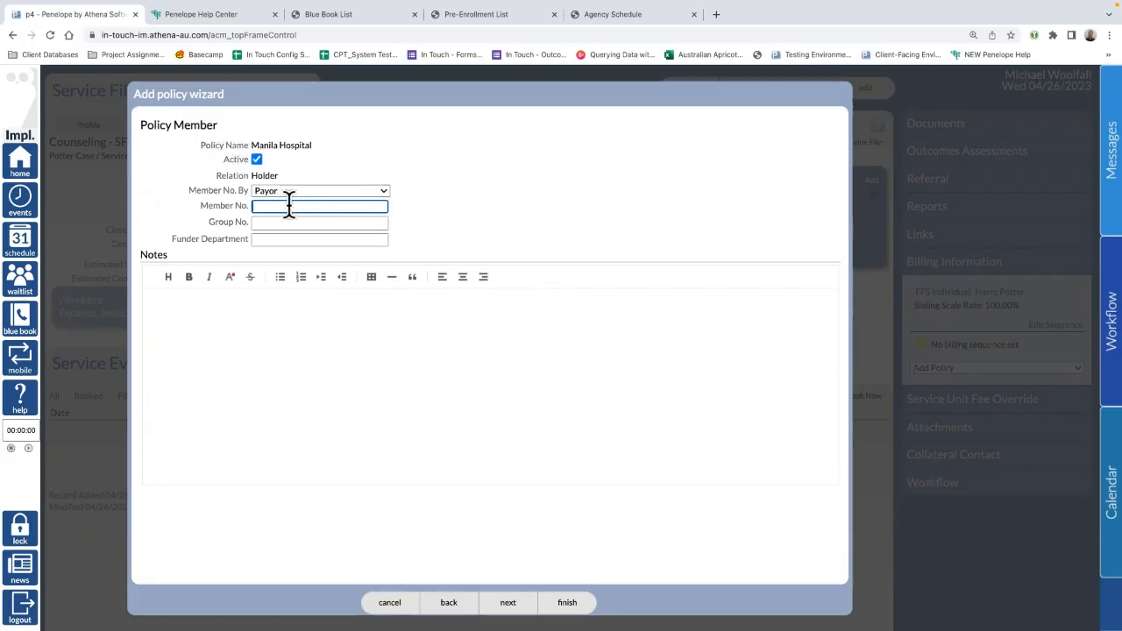
Step: Keep Member No. By as Payor and leave Funder Department blank, since Manila Hospital has none
left_click(313, 190)
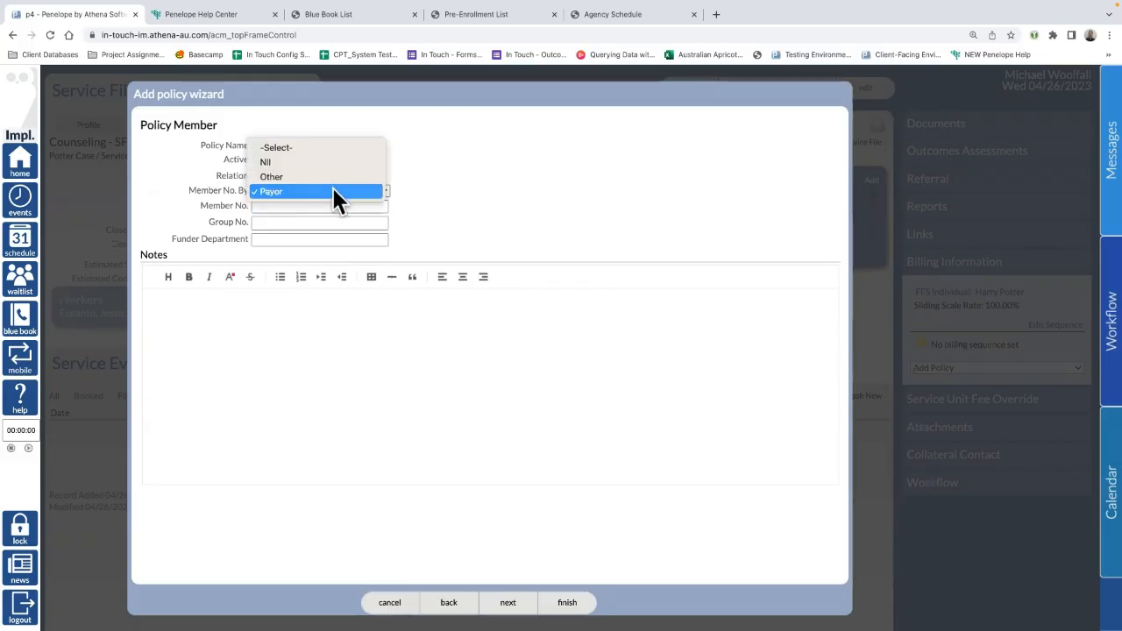
left_click(333, 190)
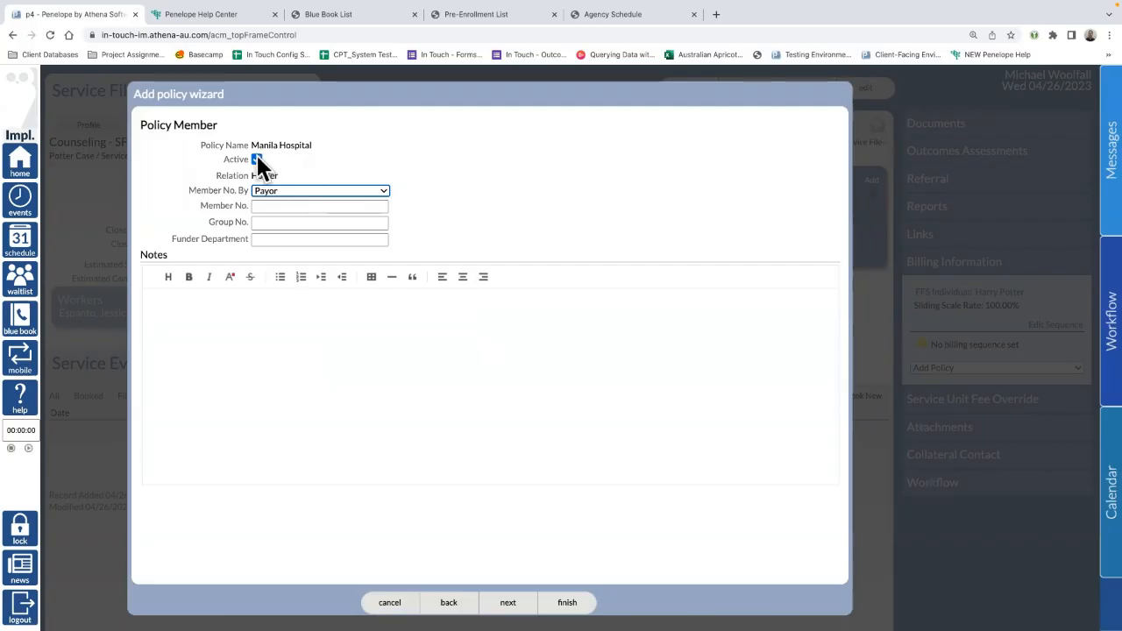
left_click(281, 207)
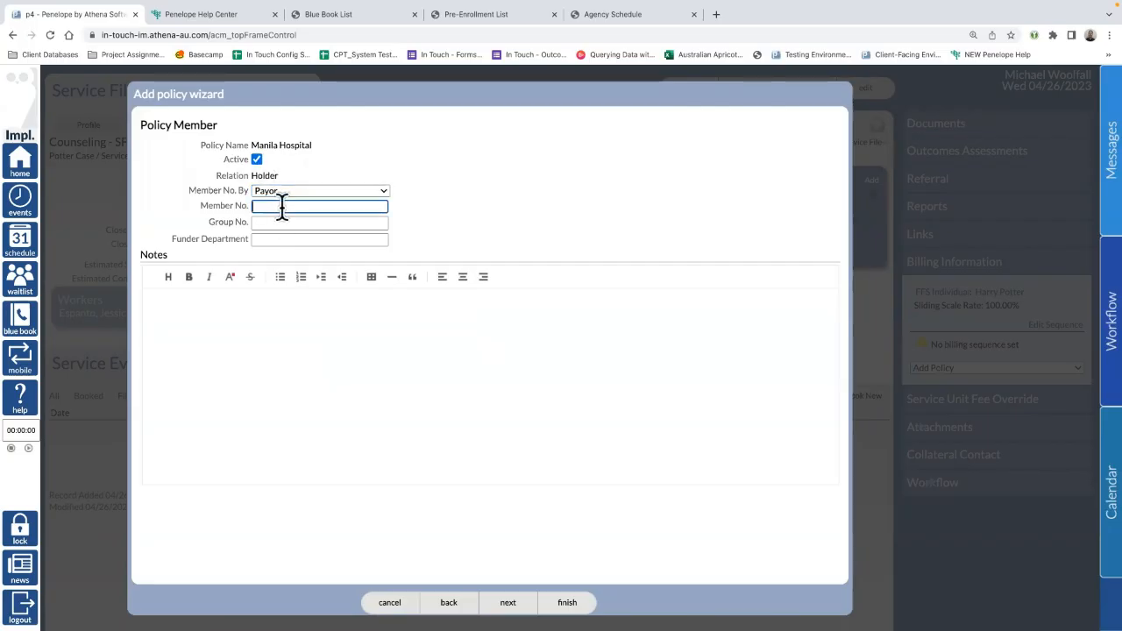
left_click(282, 222)
left_click(294, 240)
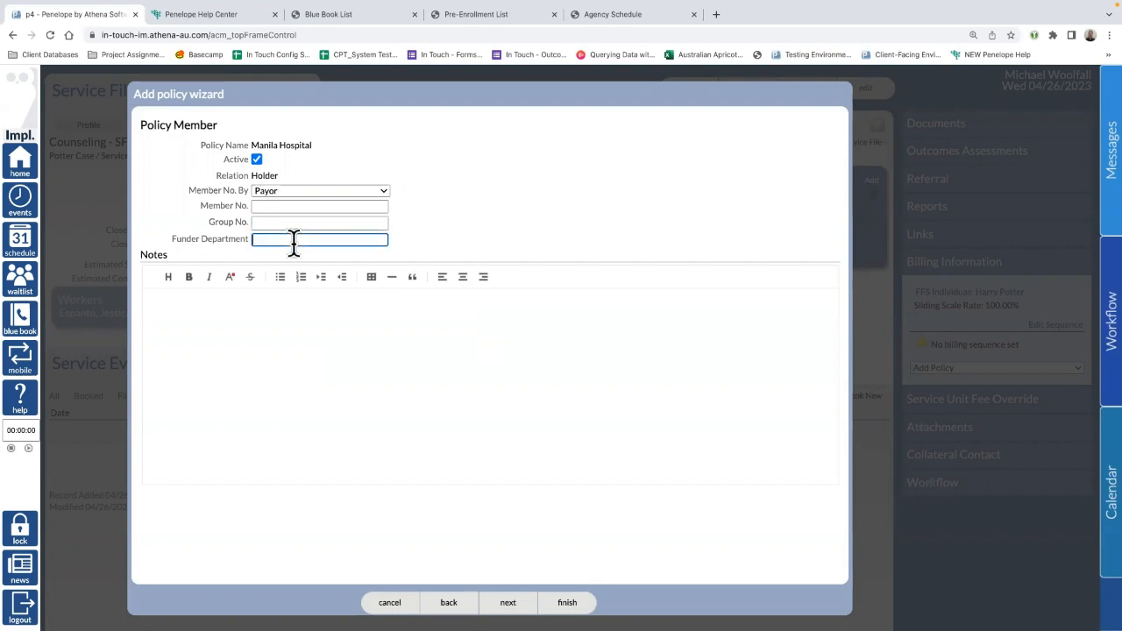
type("se")
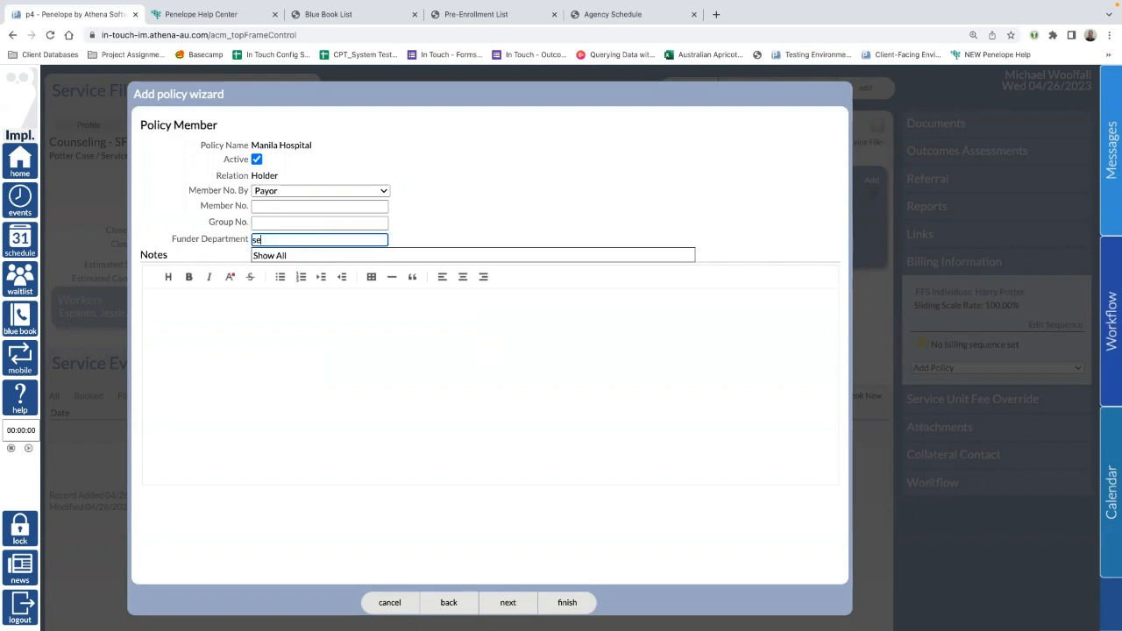
left_click(306, 254)
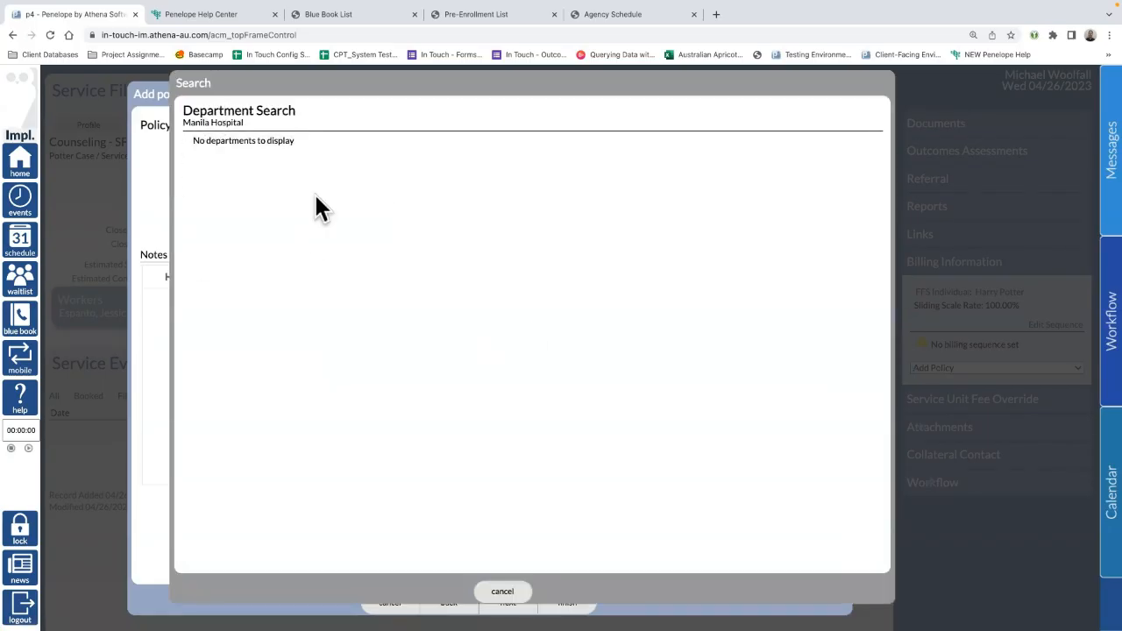
left_click_drag(261, 125, 174, 120)
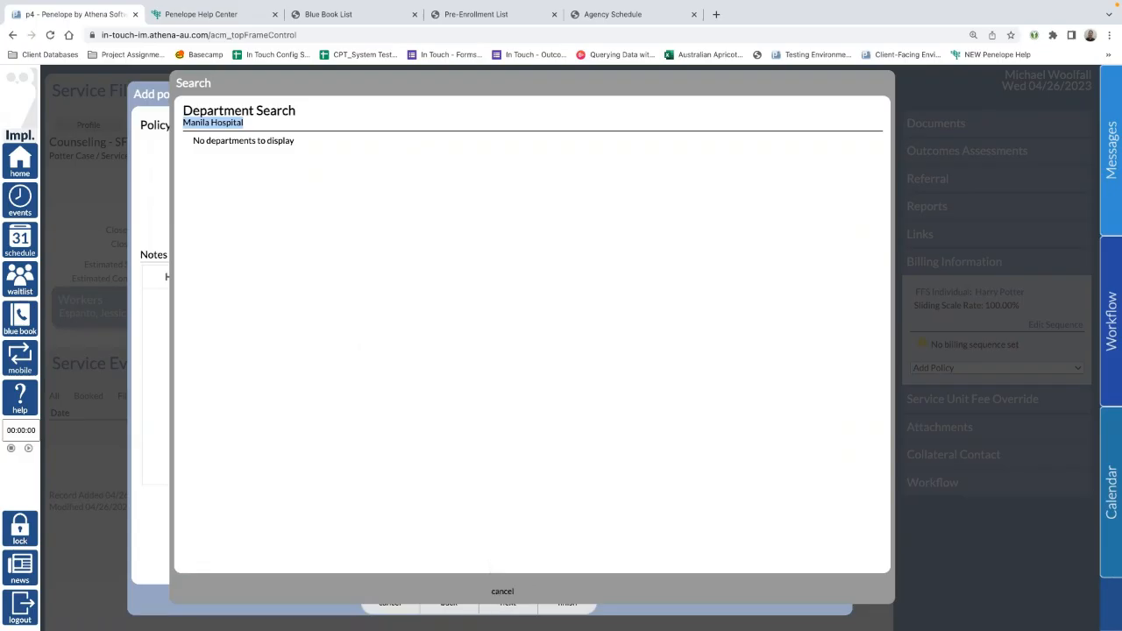
left_click(498, 595)
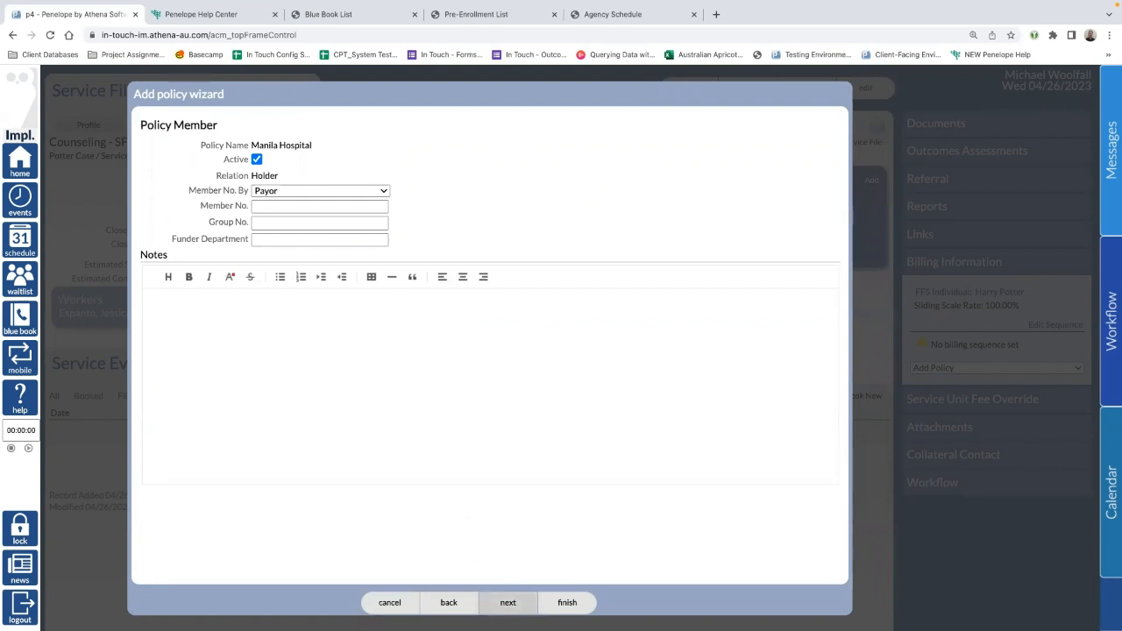
Step: Review the Group Policy Summary and finish saving the Manila Hospital policy
left_click(507, 601)
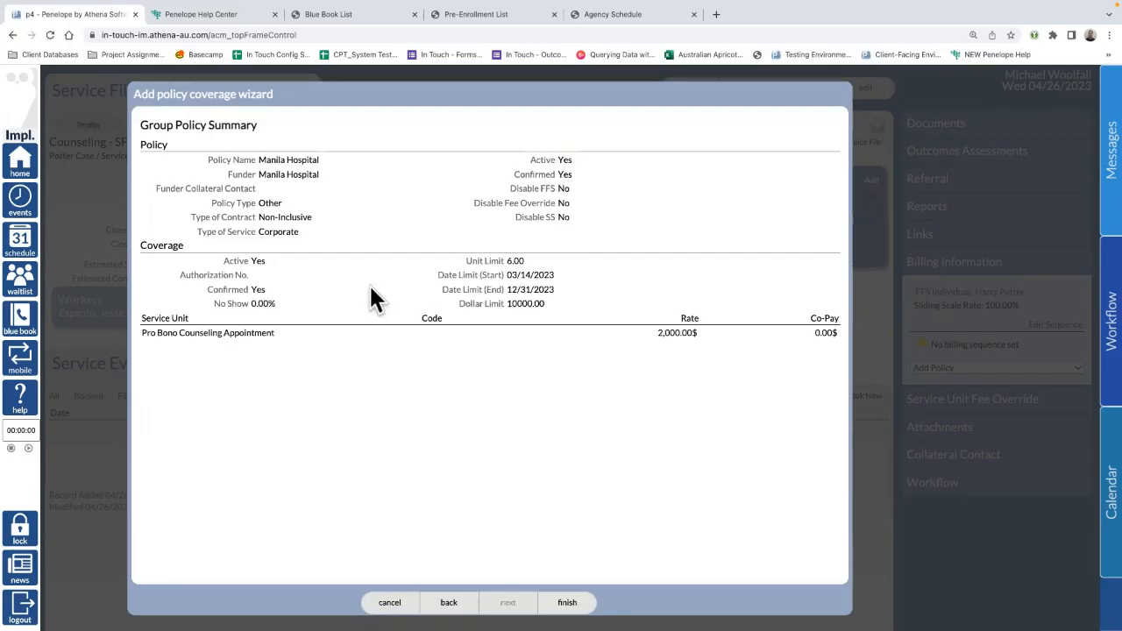
left_click(582, 603)
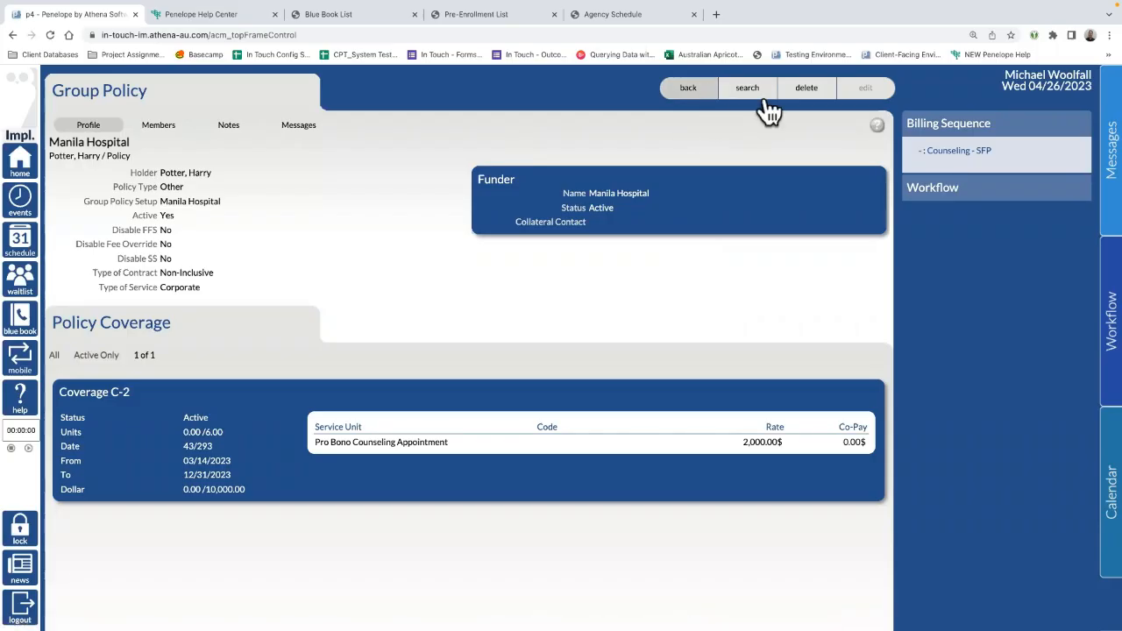
Step: Add Manila Hospital to the Counseling - SFP billing sequence, save, and return to the service file
left_click(922, 156)
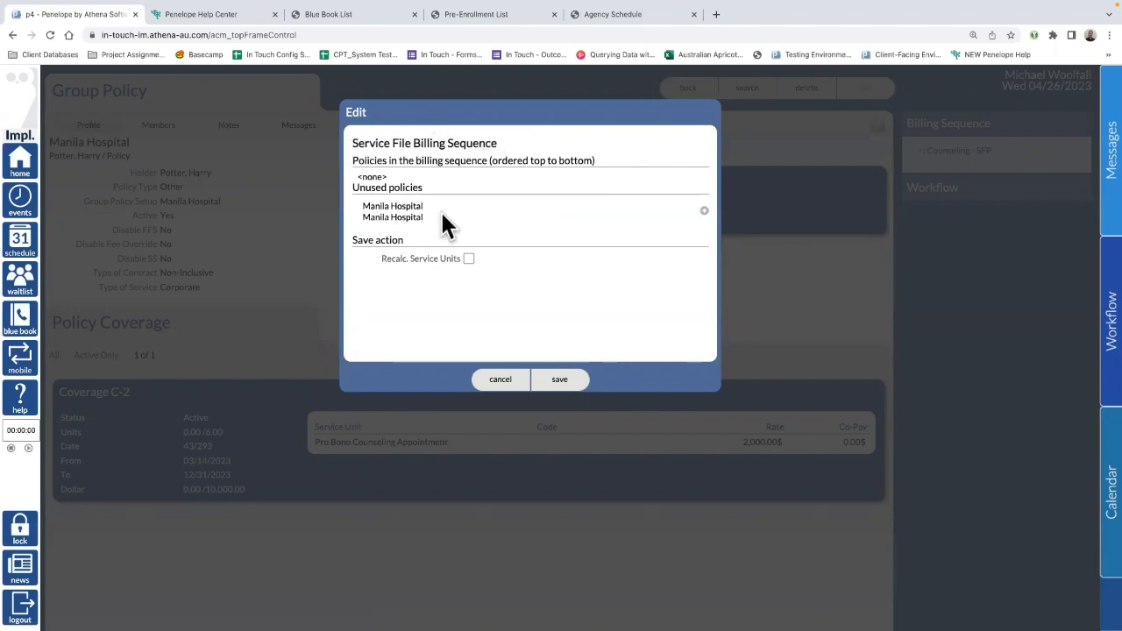
left_click_drag(439, 218, 365, 203)
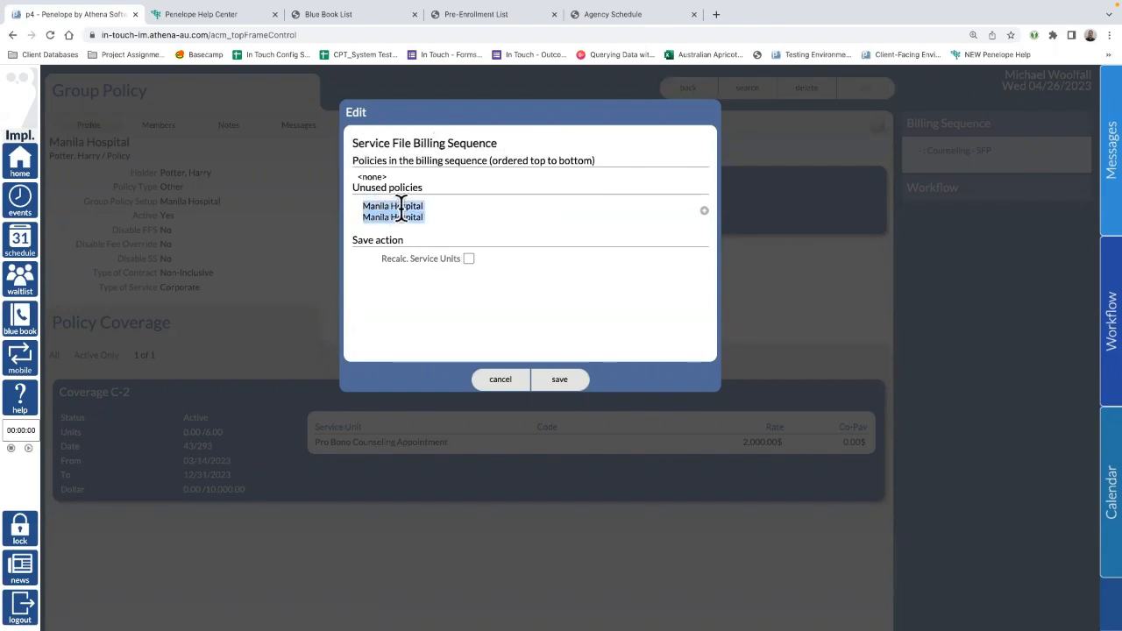
left_click(703, 212)
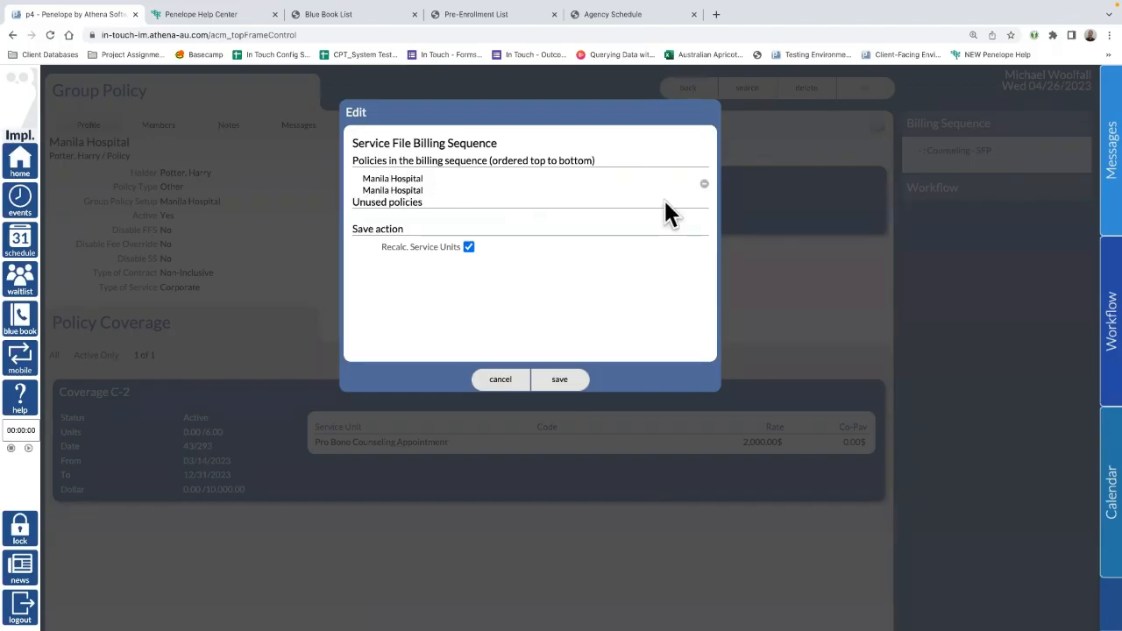
left_click(557, 380)
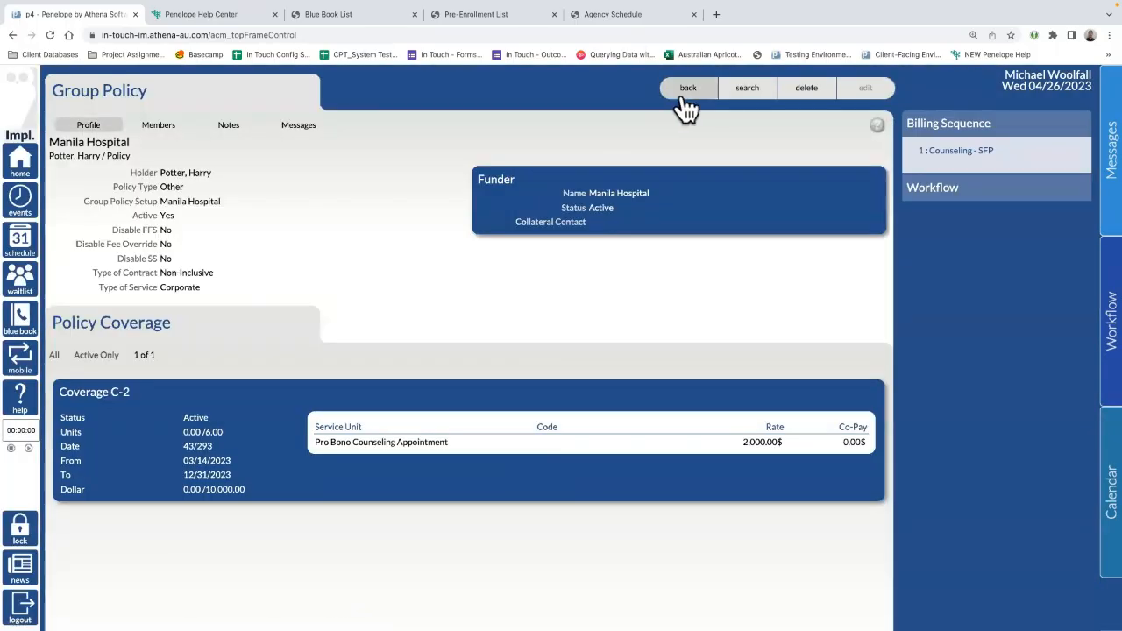
left_click(683, 98)
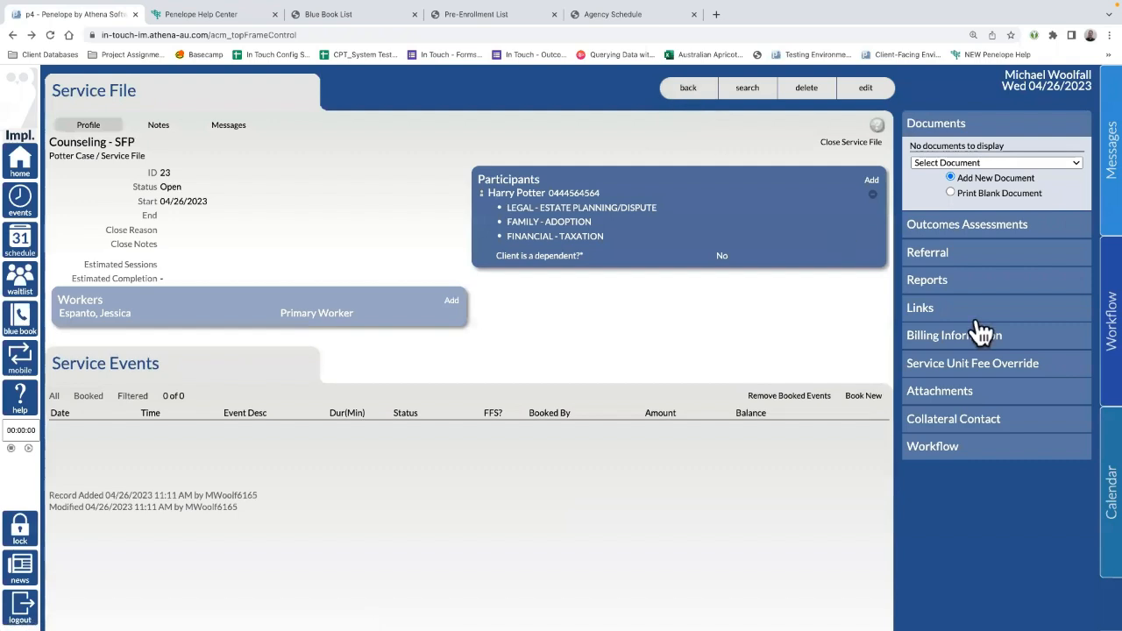
left_click_drag(150, 92, 50, 92)
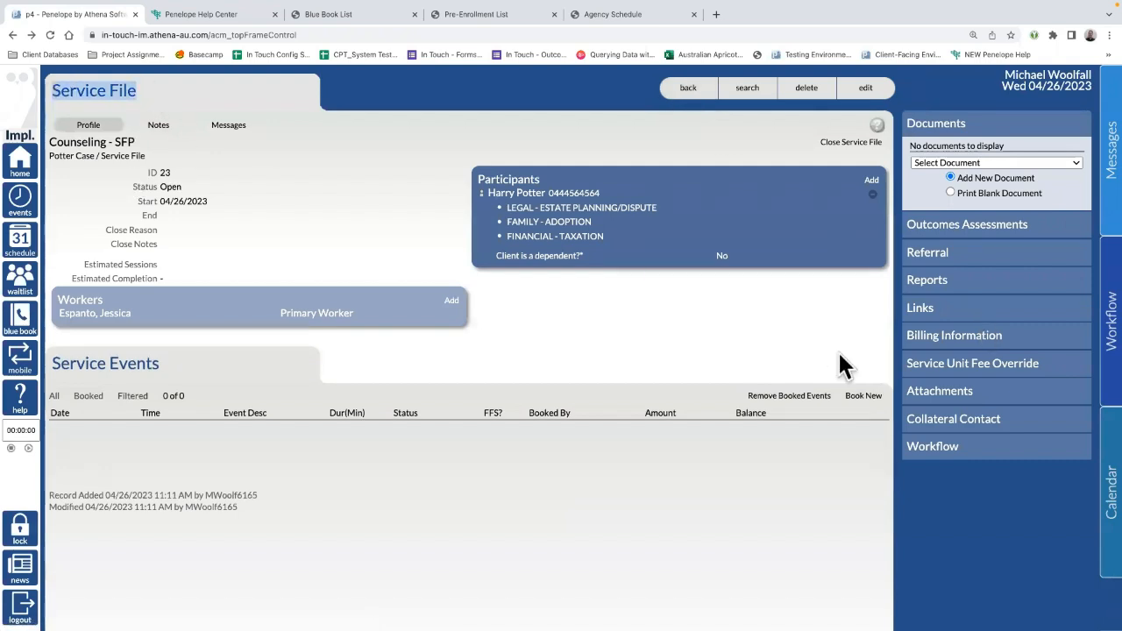
left_click(999, 337)
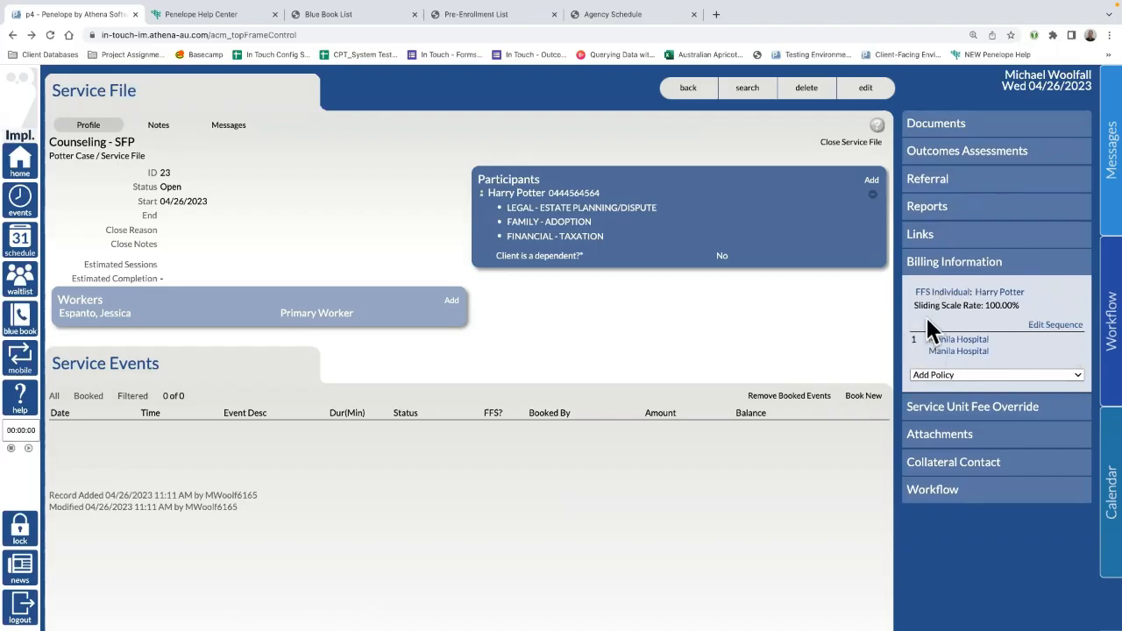
left_click(1057, 327)
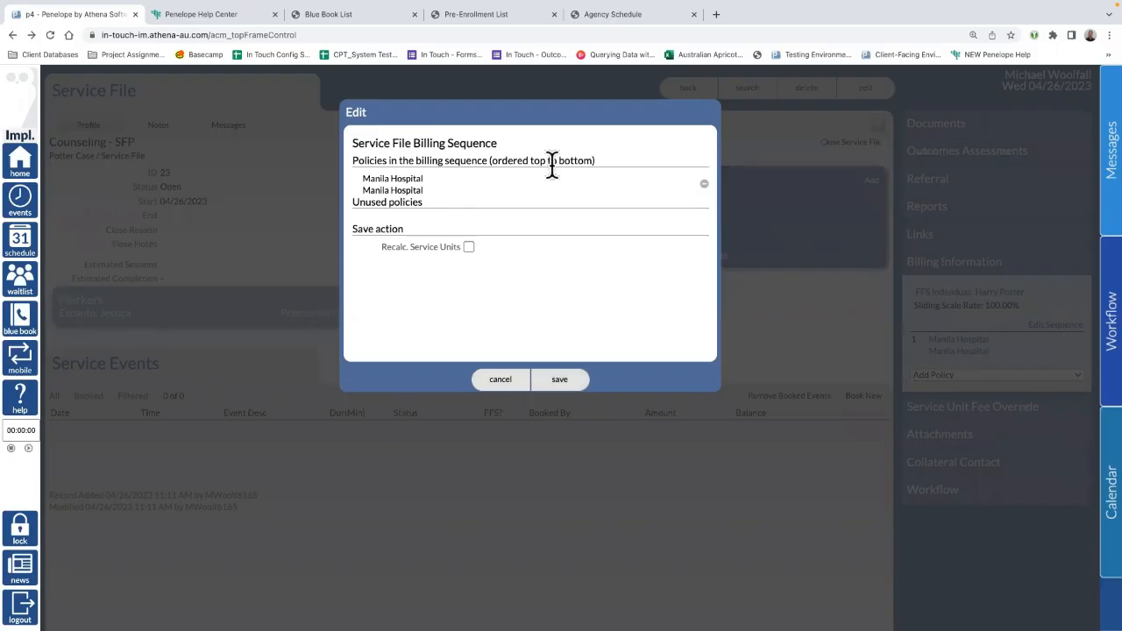
left_click(491, 384)
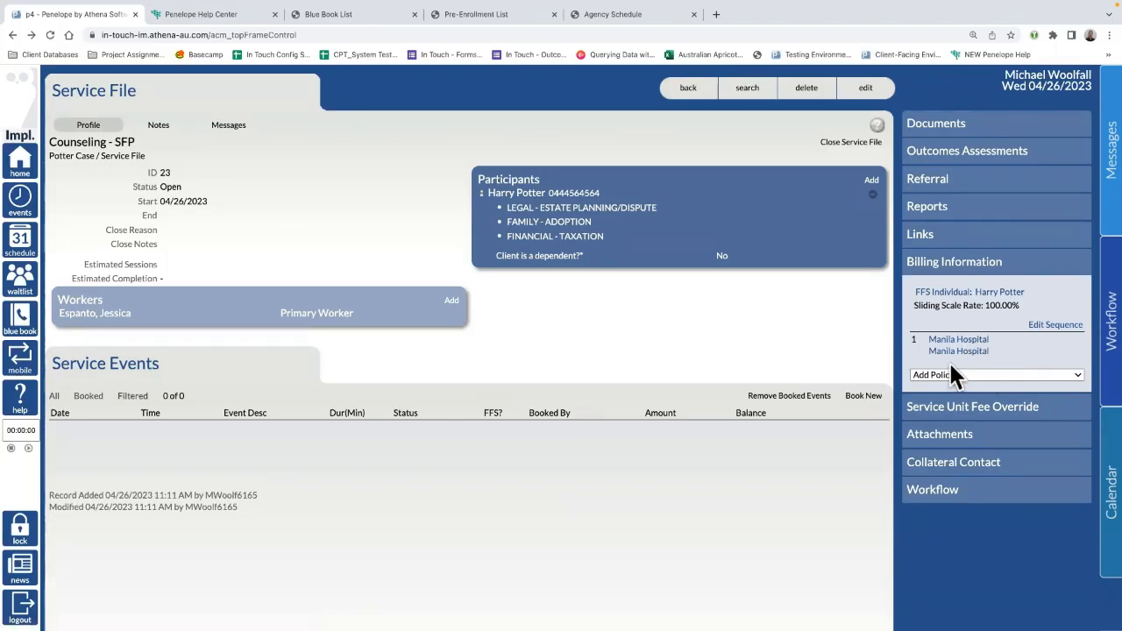
Step: Start a unit fee override for Counseling Appointment with Subsidized Amount as the reason
left_click(934, 410)
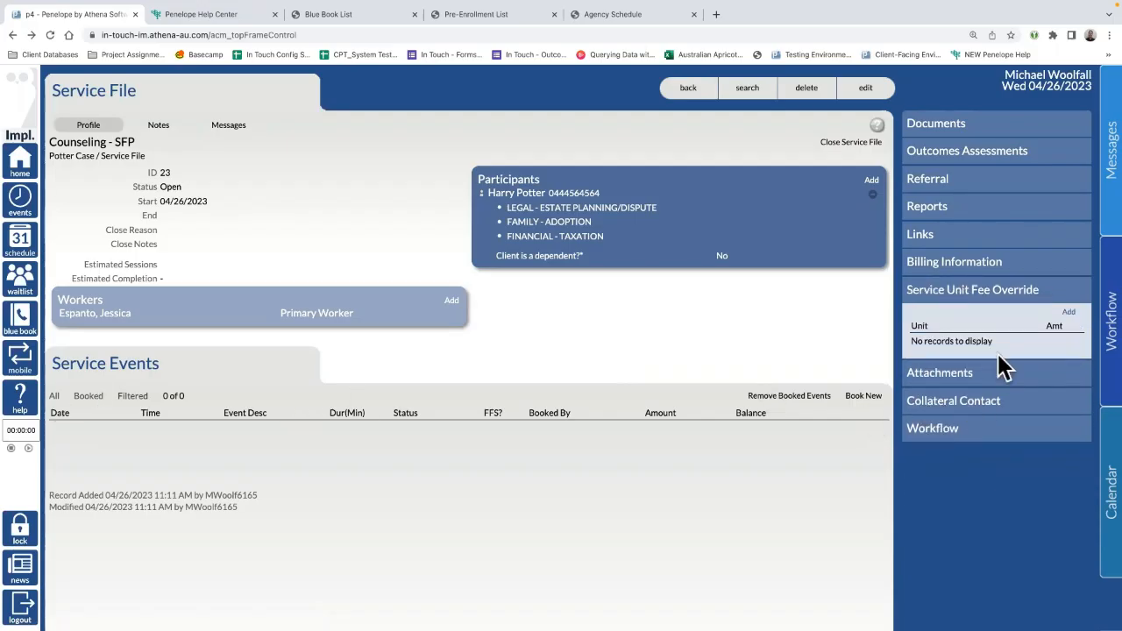
left_click(1070, 314)
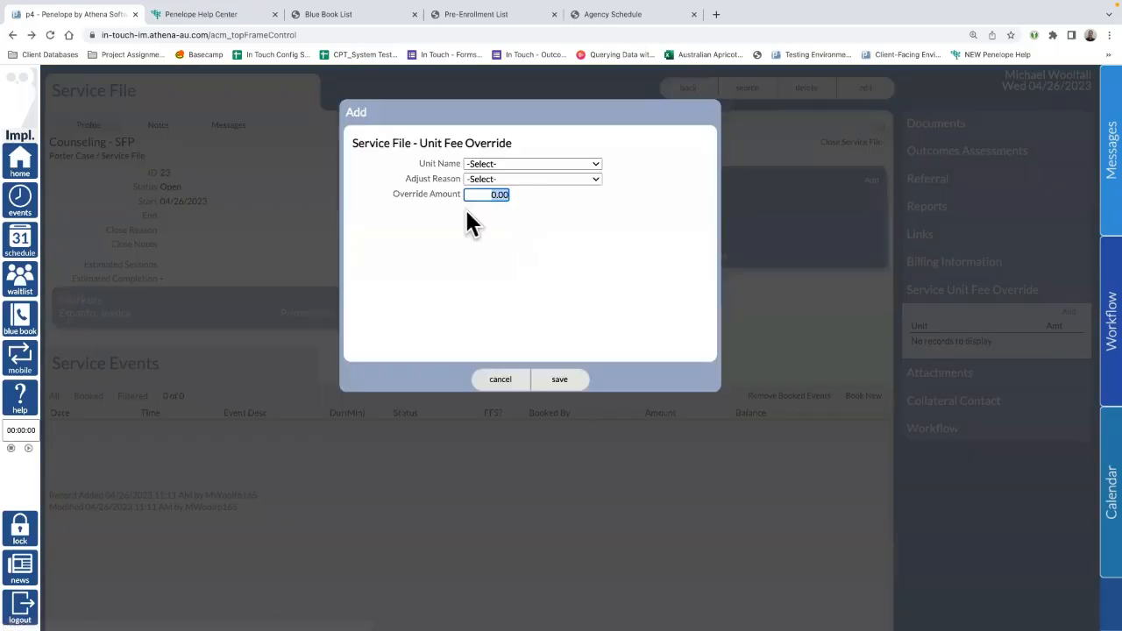
left_click(517, 164)
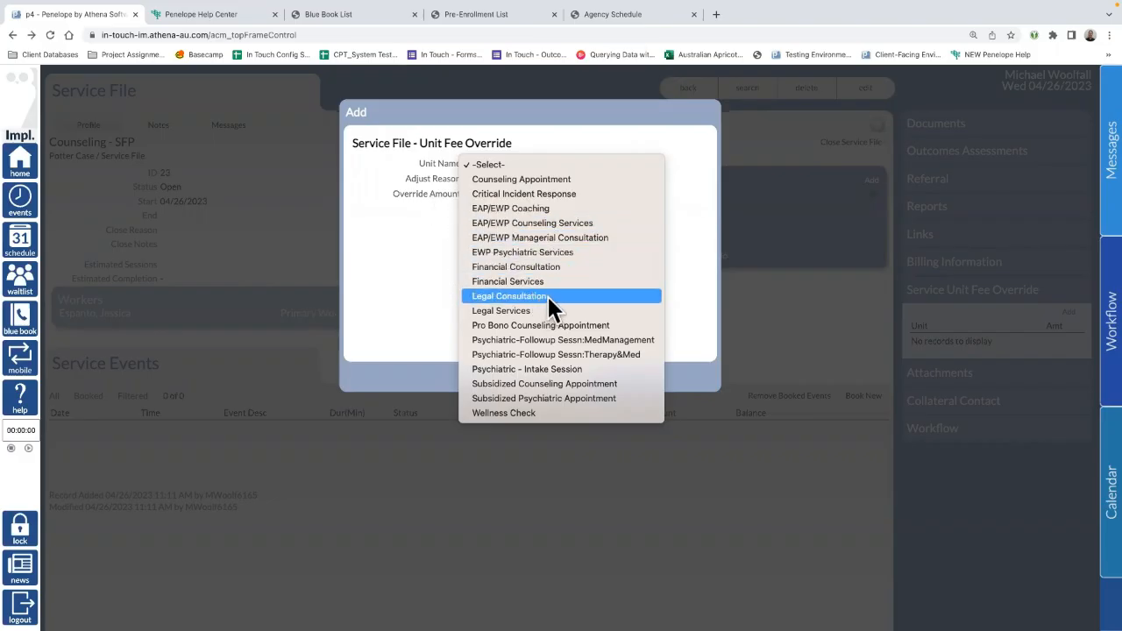
left_click(404, 237)
left_click(524, 159)
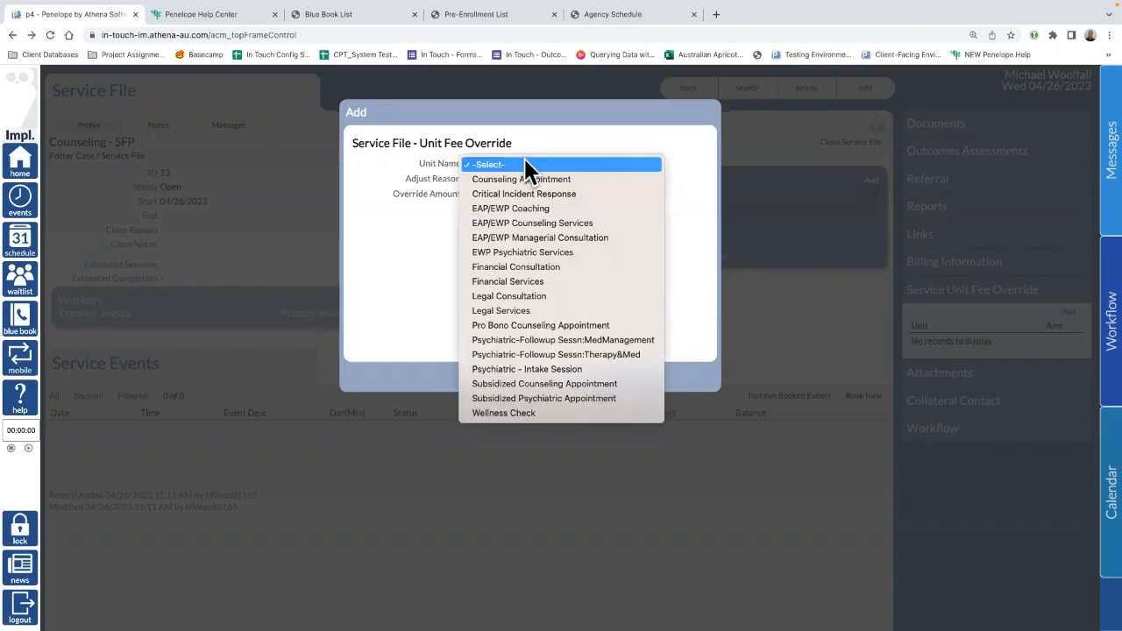
left_click(551, 181)
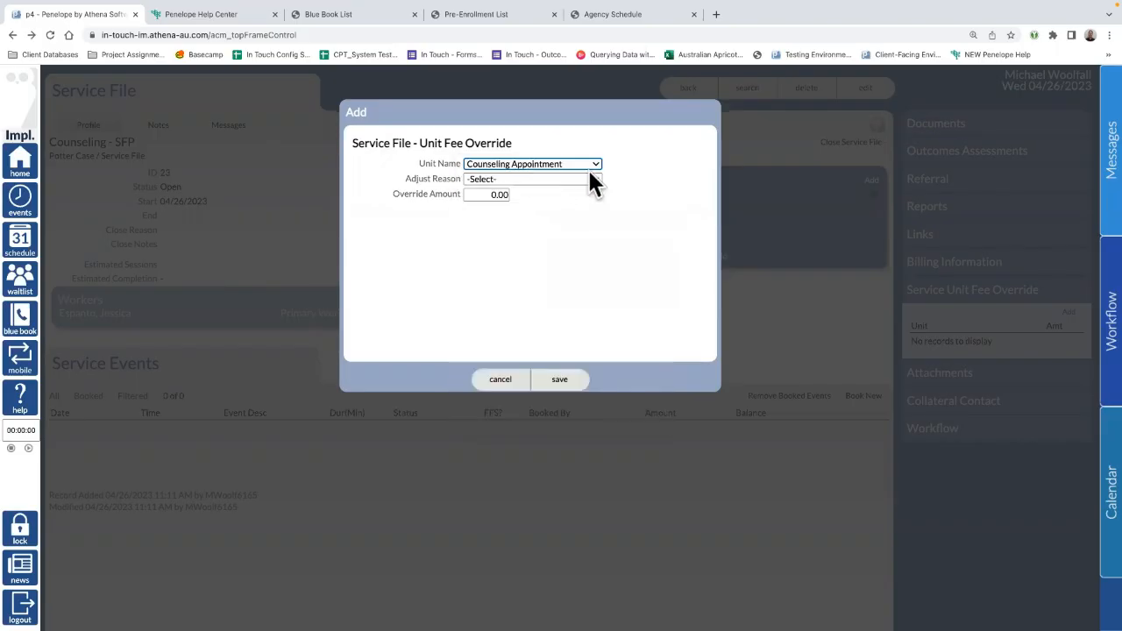
left_click(520, 178)
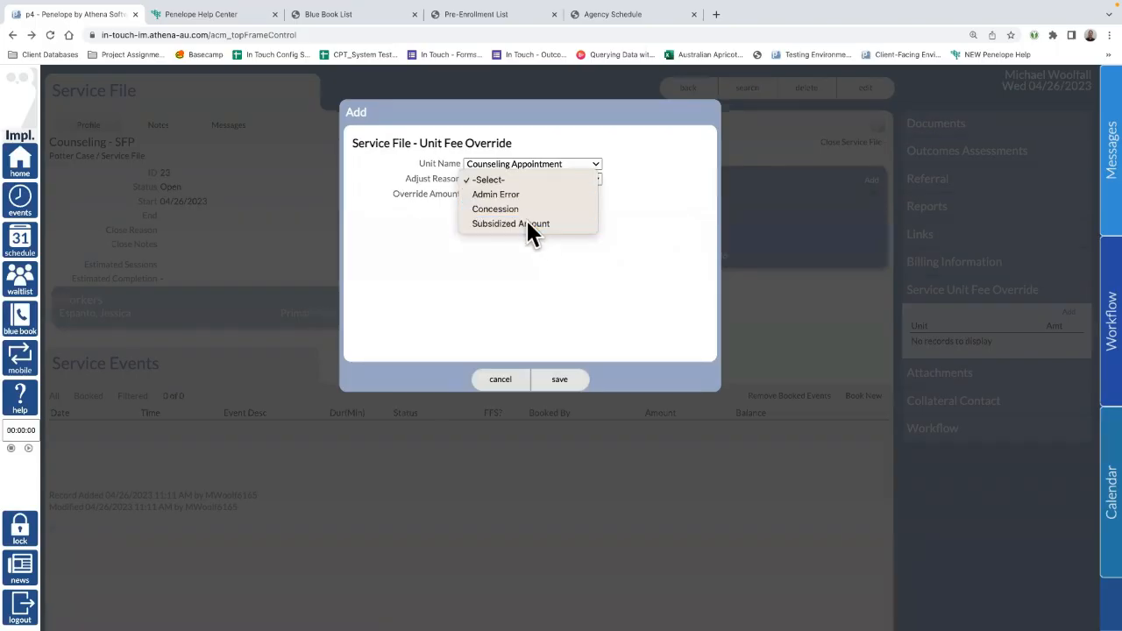
left_click(526, 223)
Step: Enter a 1000 override amount, then discard the override without saving
left_click(484, 194)
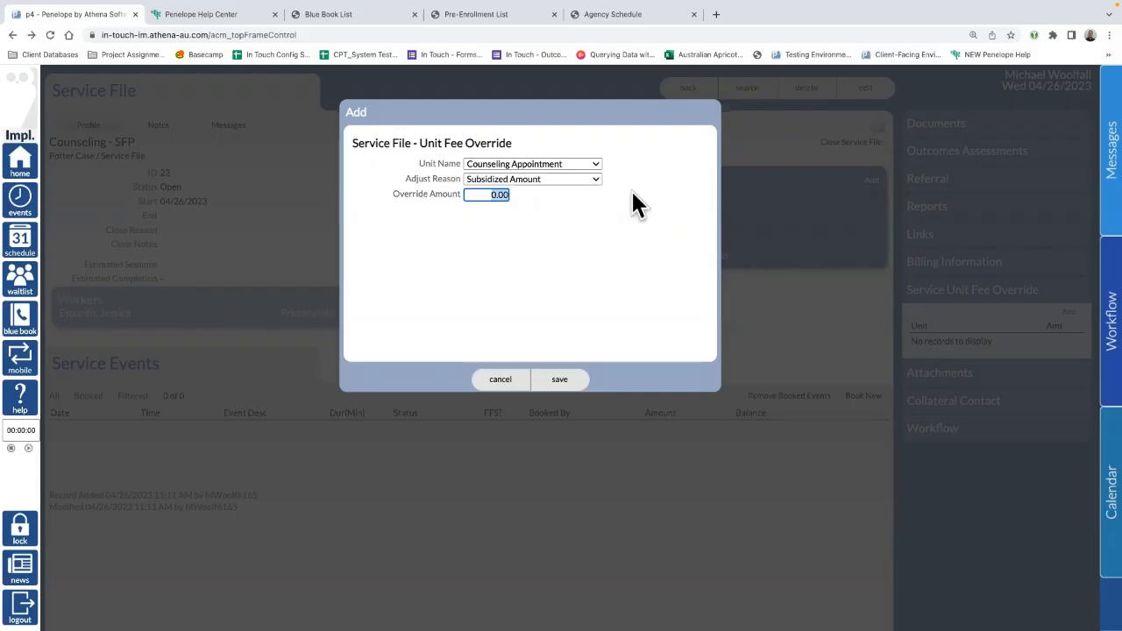
type("1000")
left_click_drag(476, 194, 549, 191)
left_click(589, 250)
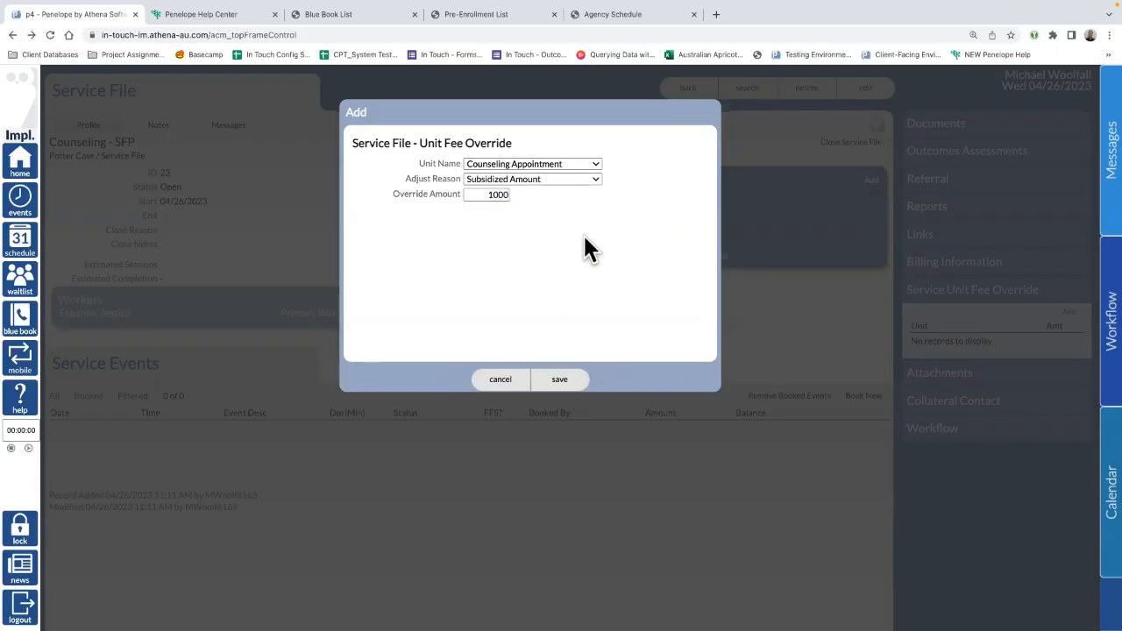
left_click(500, 386)
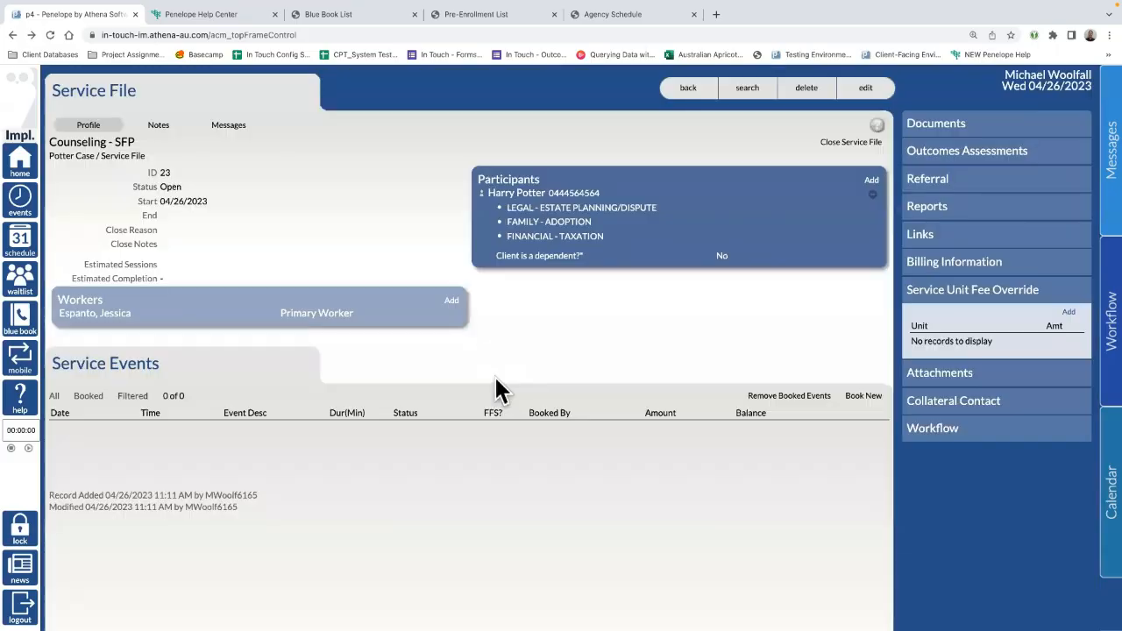
Step: Expand the service file's Attachments, Collateral Contact and Workflow sections
left_click(962, 380)
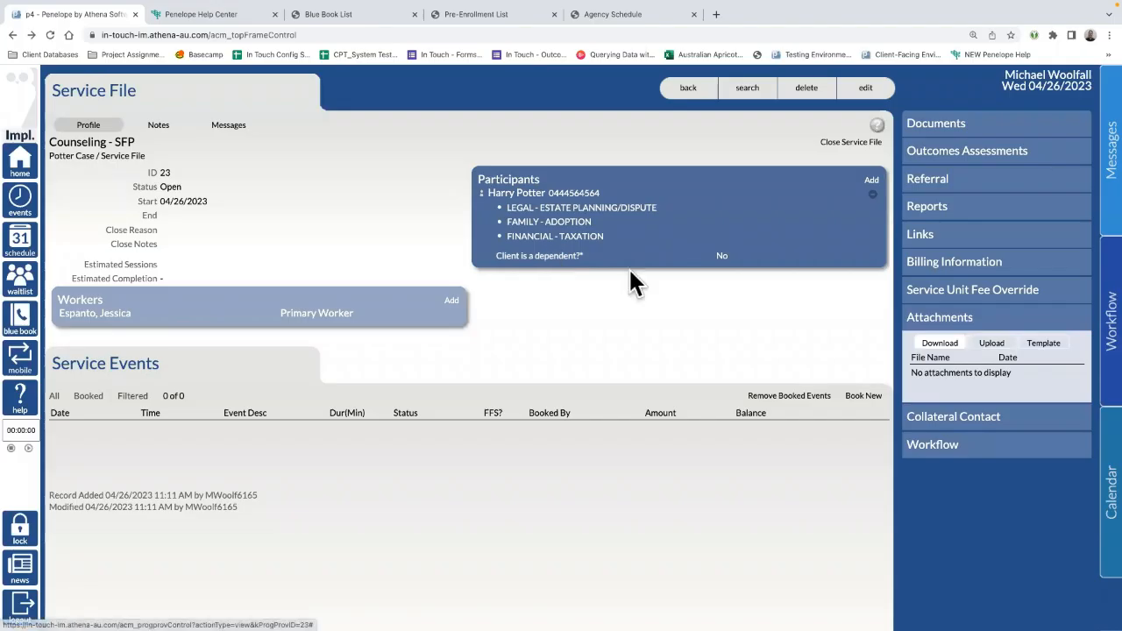
left_click_drag(145, 105, 48, 97)
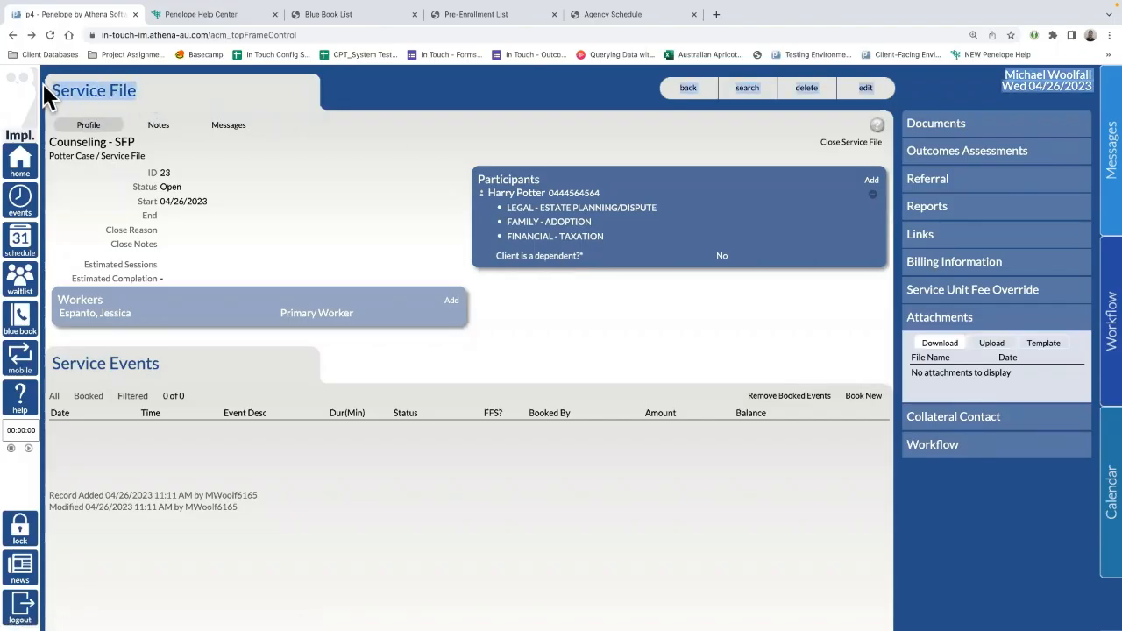
left_click(364, 312)
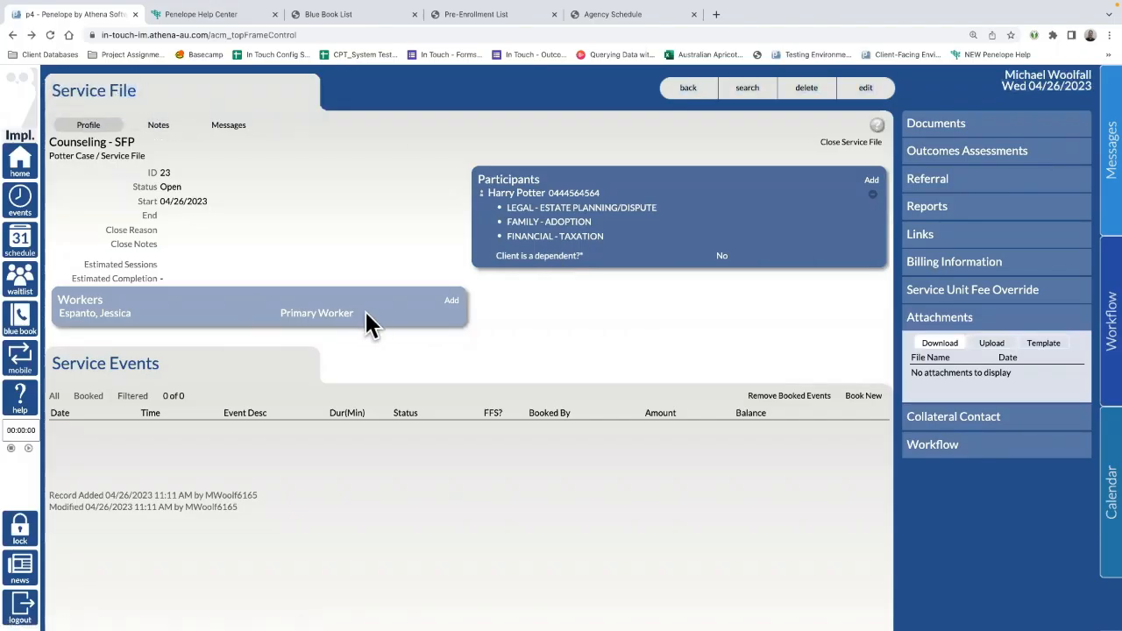
left_click_drag(112, 307, 50, 306)
left_click(989, 432)
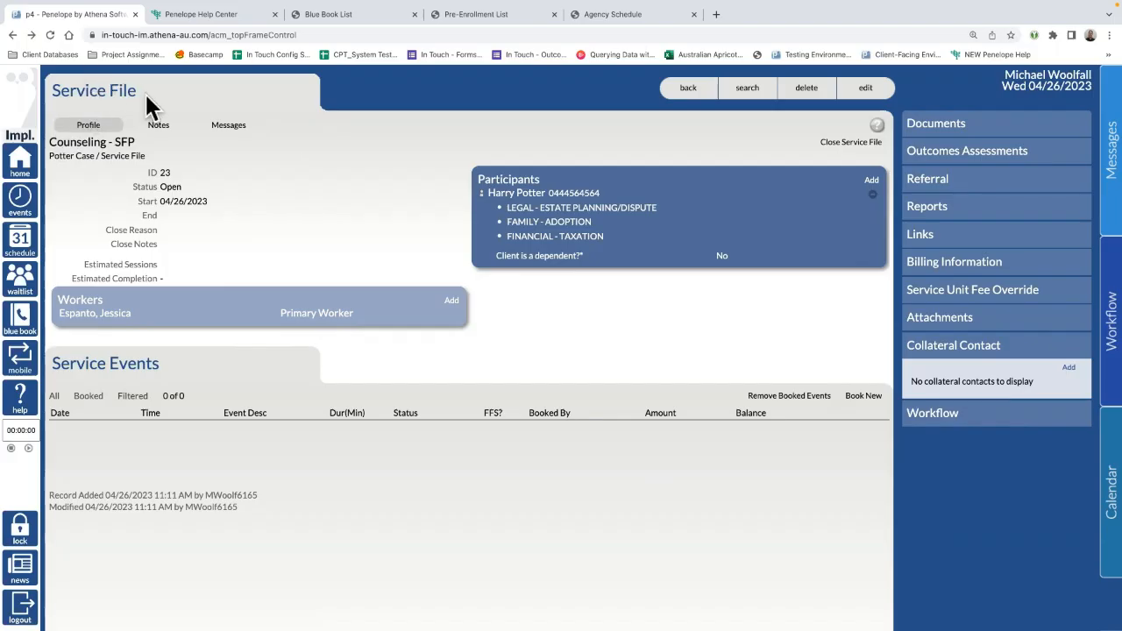
left_click_drag(145, 94, 35, 83)
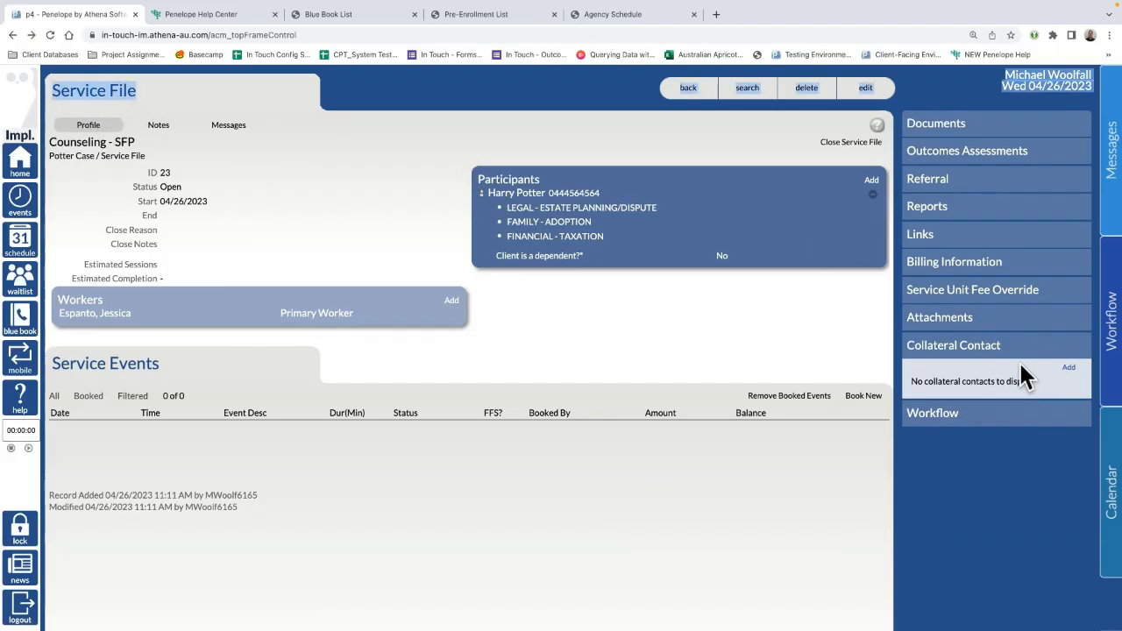
left_click(167, 105)
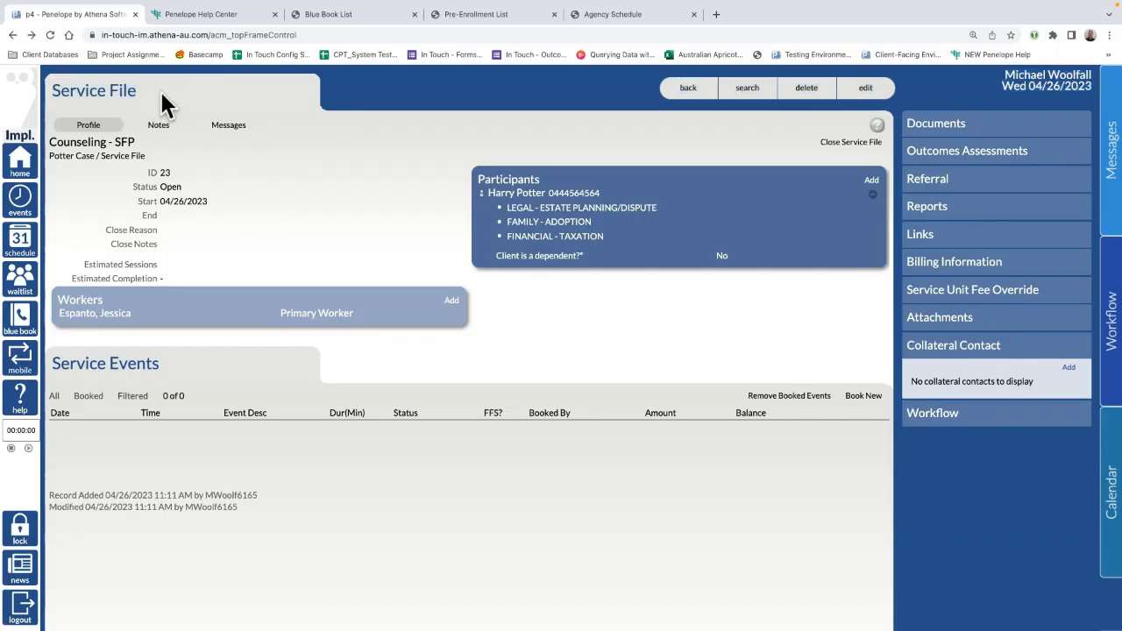
left_click_drag(167, 105, 26, 98)
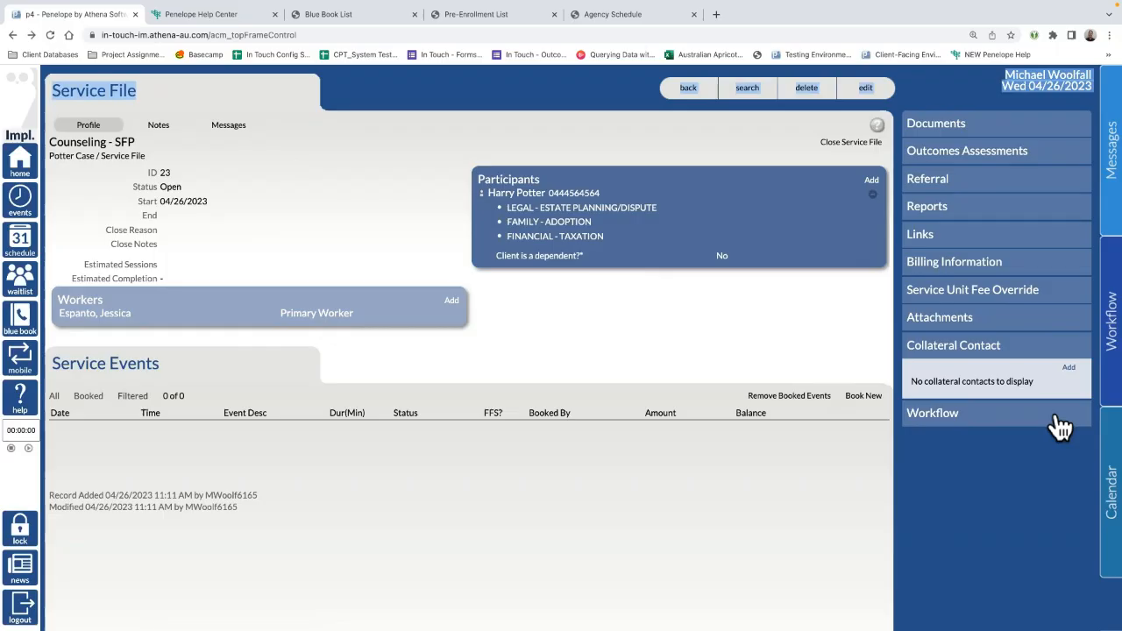
left_click(953, 420)
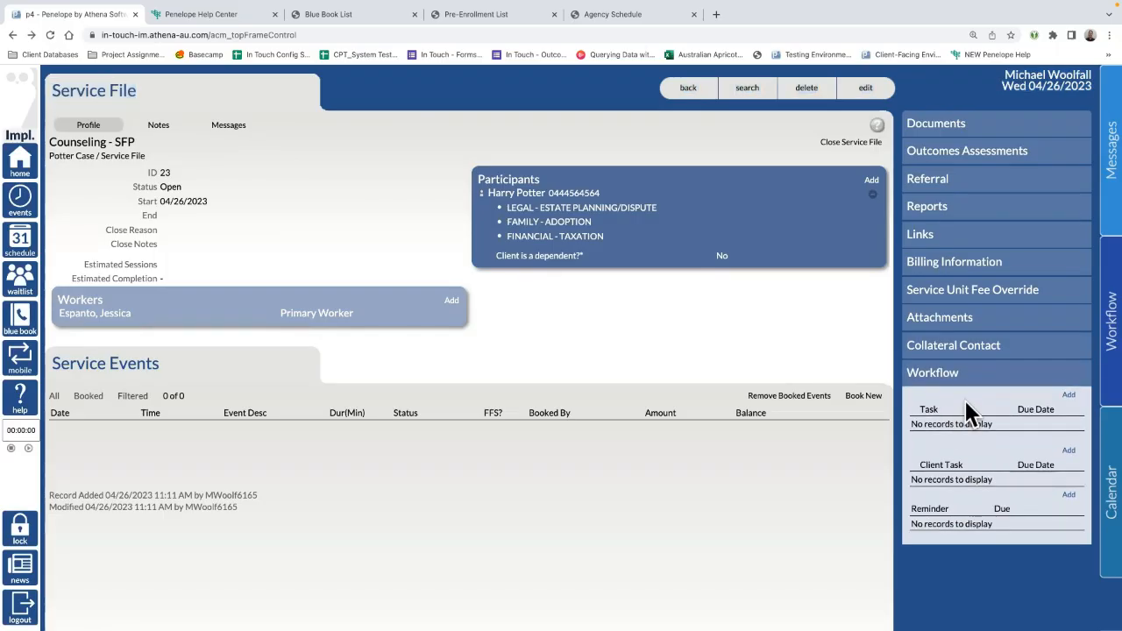
Step: Open a new workflow task and search for a worker follower without choosing one
left_click(1068, 397)
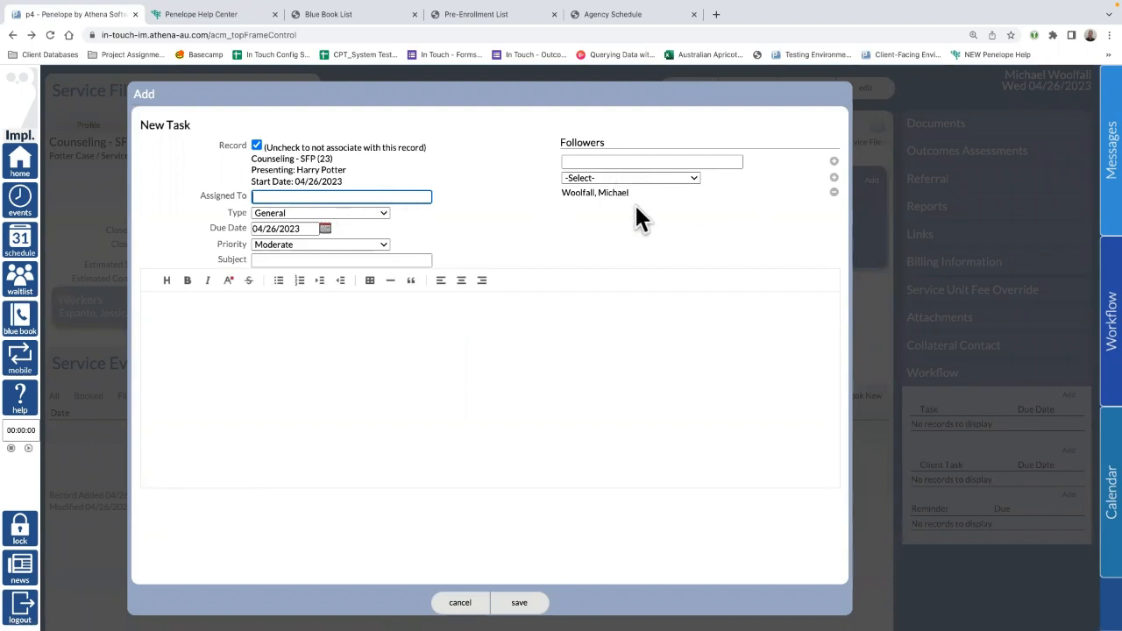
left_click(460, 602)
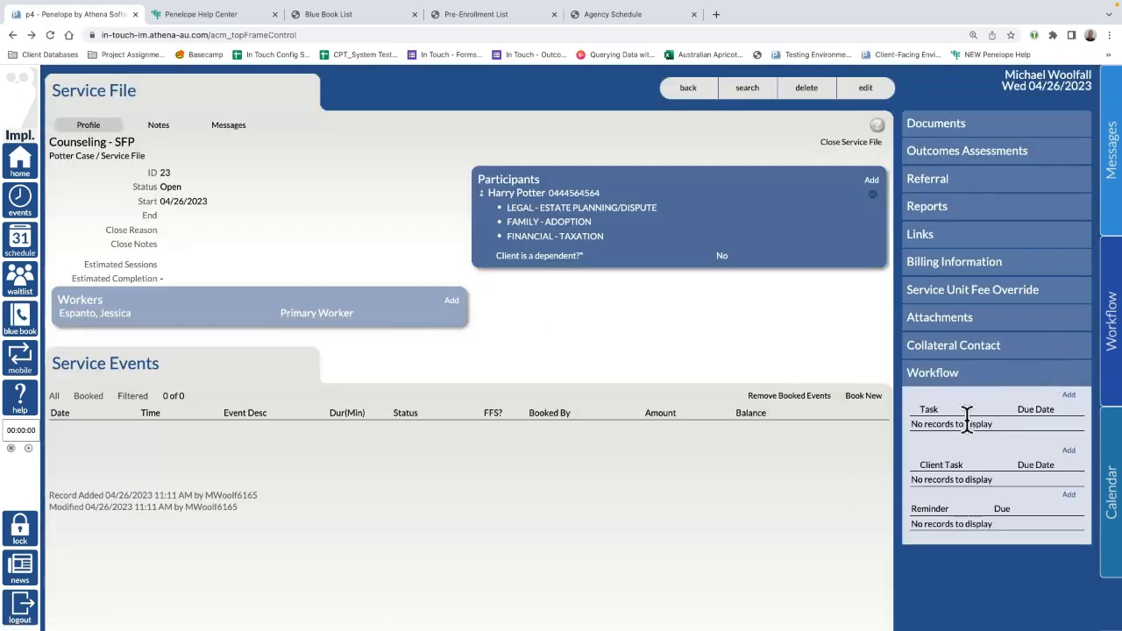
left_click(1069, 396)
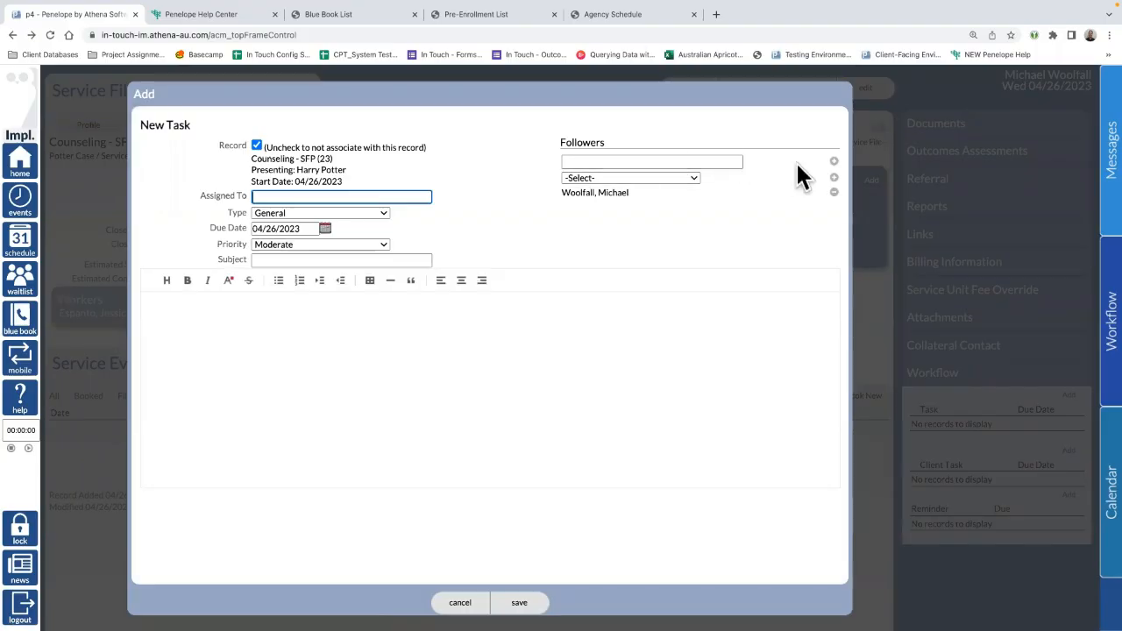
left_click(675, 160)
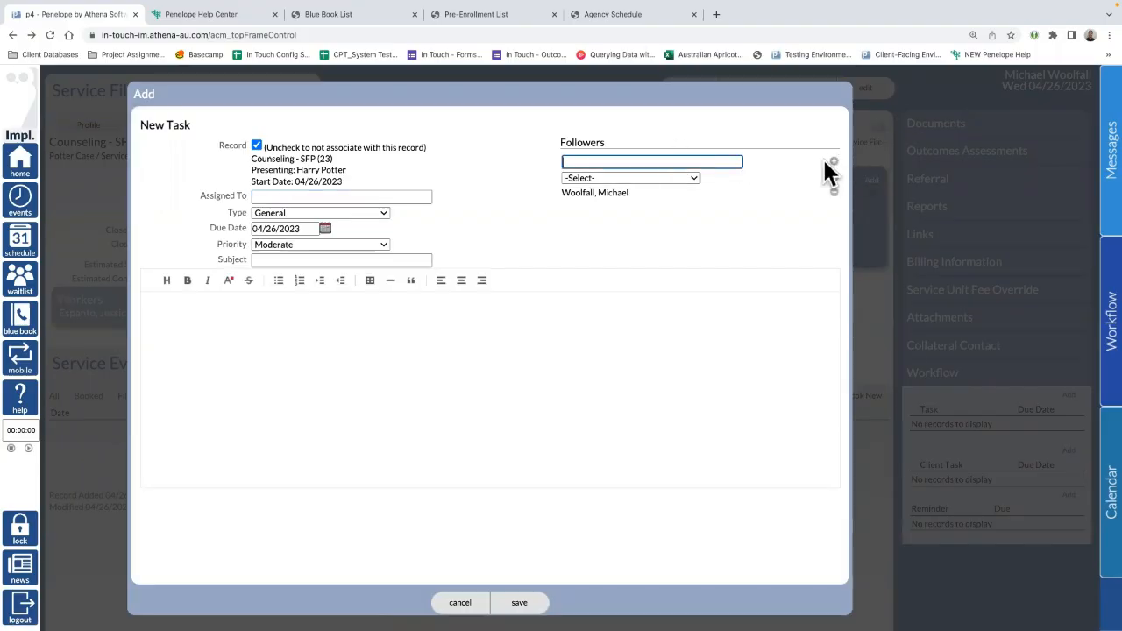
type("ad")
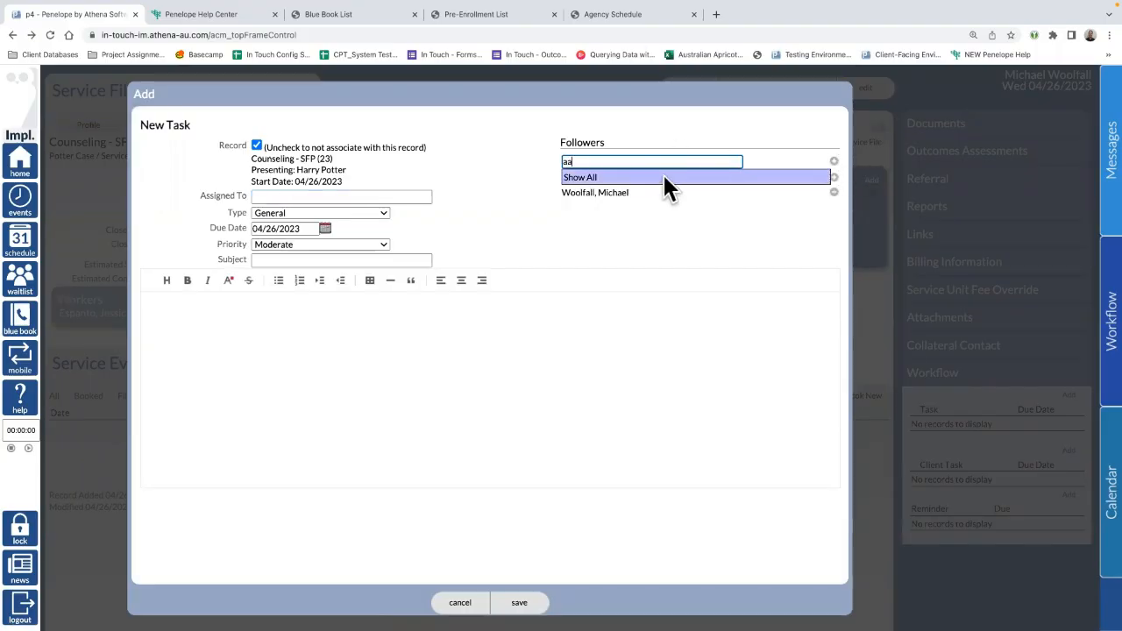
left_click(662, 172)
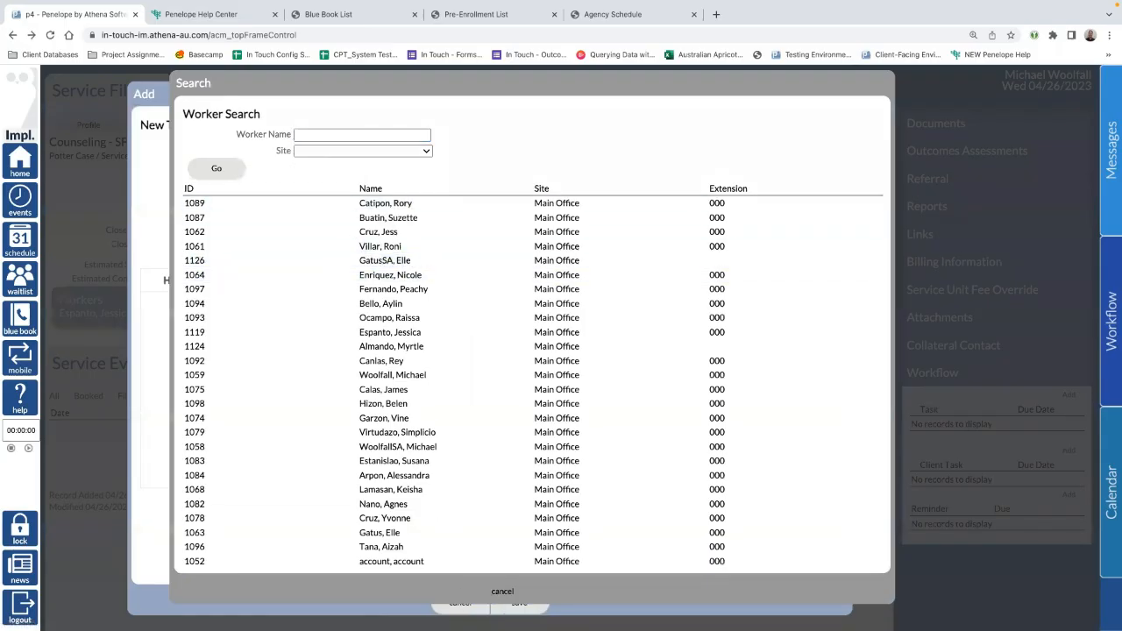
left_click(502, 592)
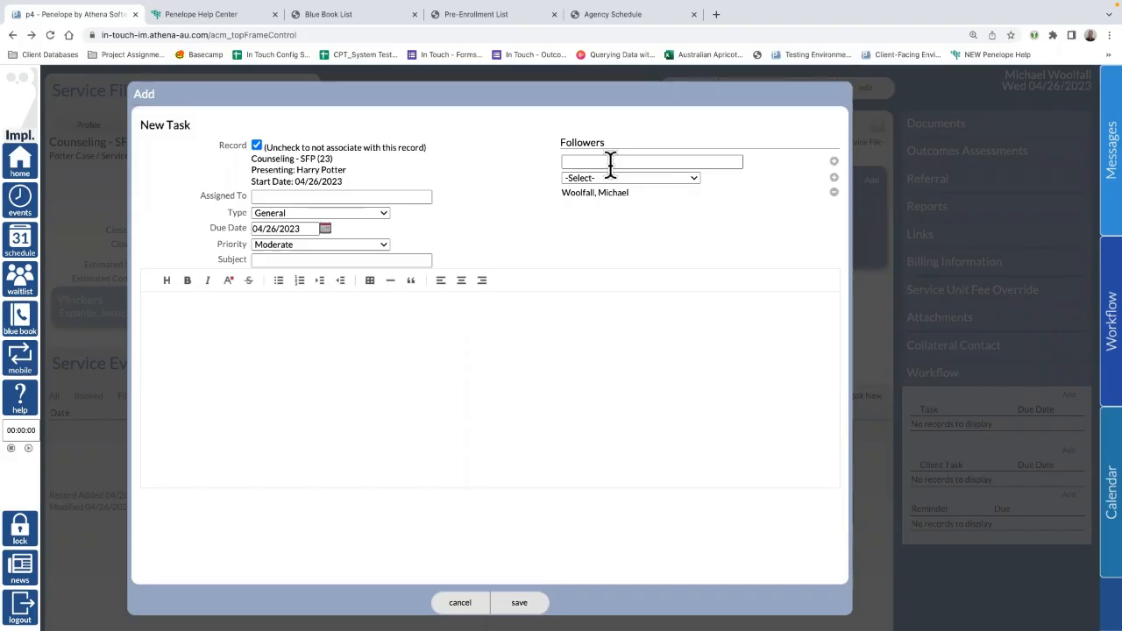
Step: Add the EAP, Child & Adolescent Counselors and Counselors - Gottman groups as task followers
left_click(656, 178)
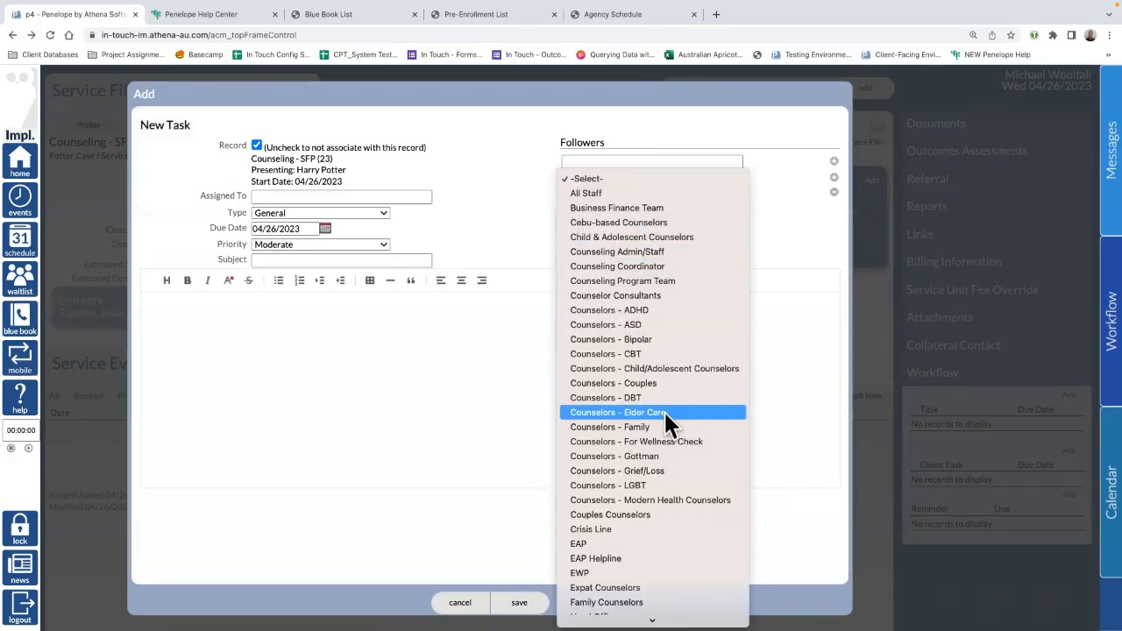
left_click(584, 543)
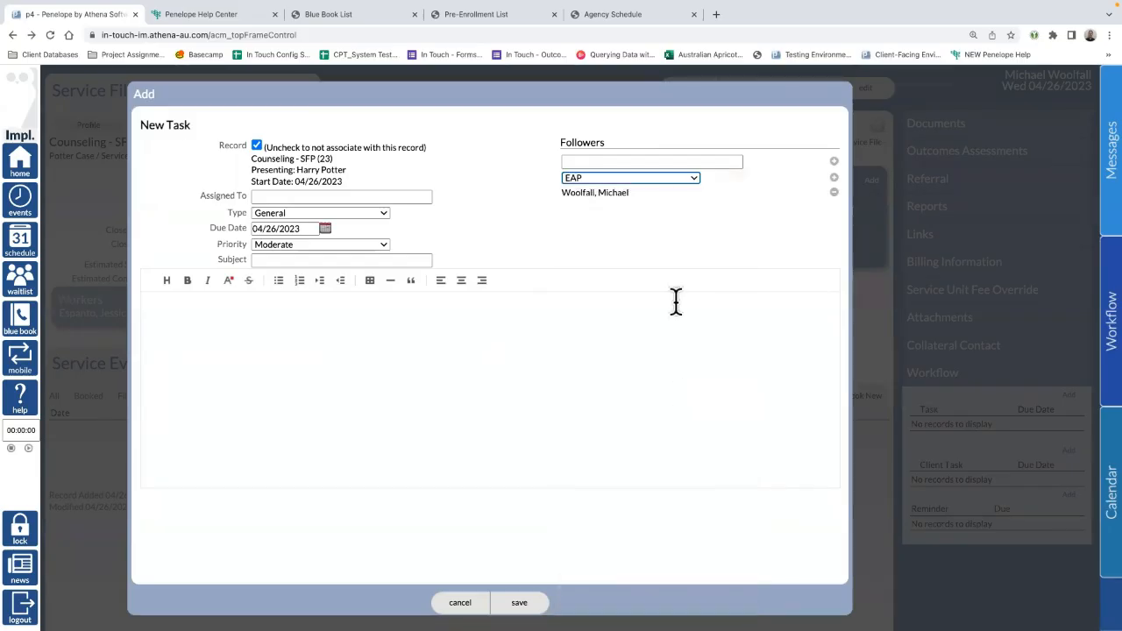
left_click(834, 179)
left_click(675, 177)
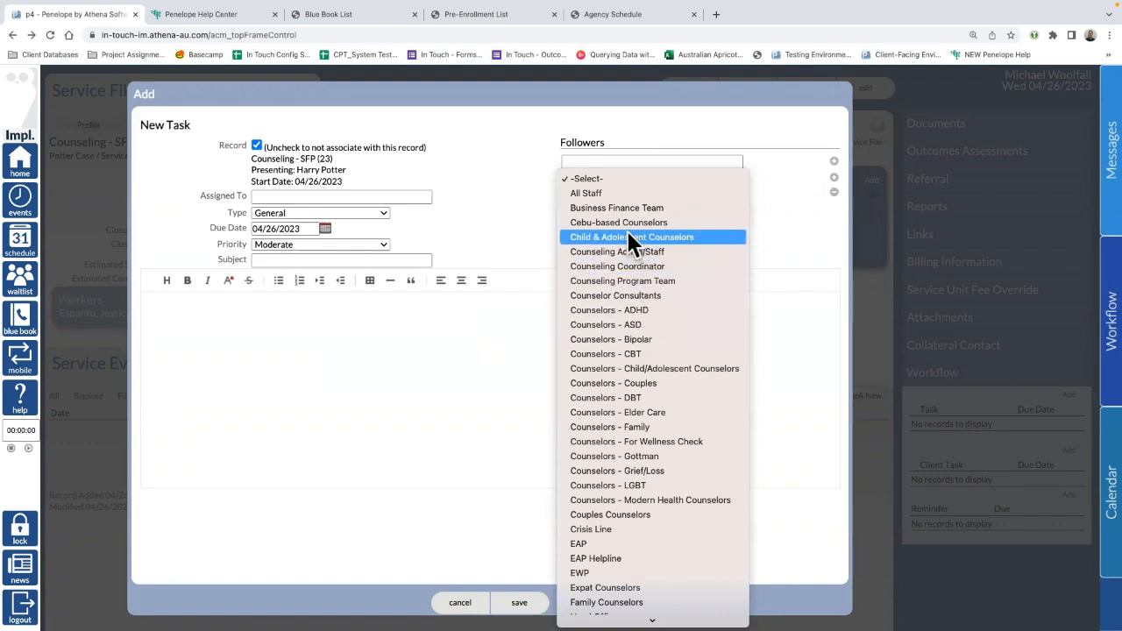
left_click(660, 237)
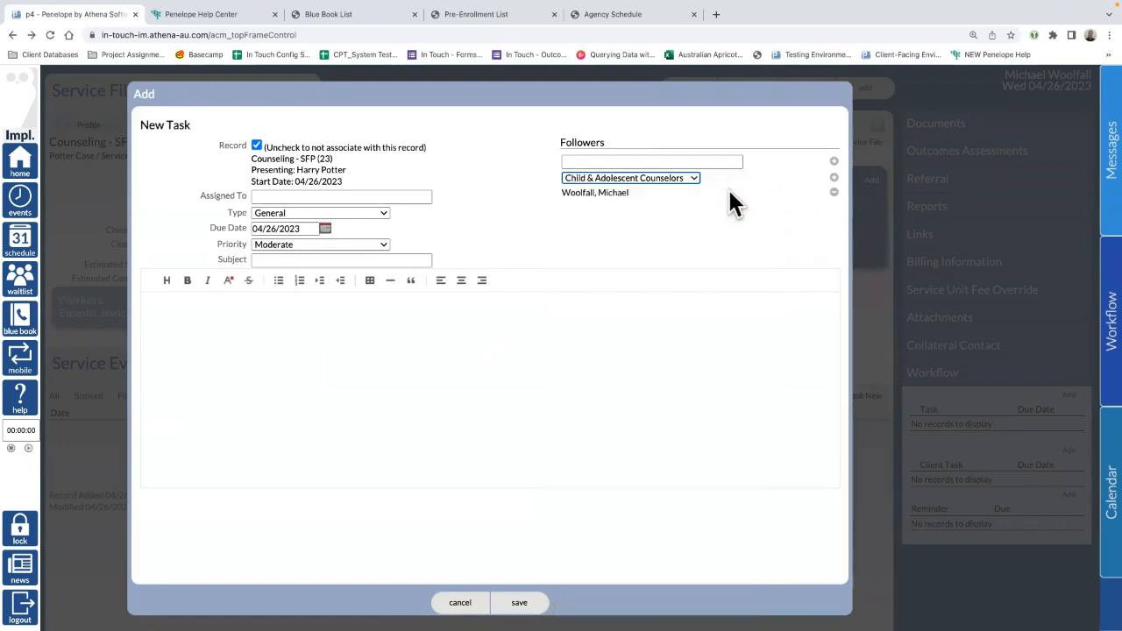
left_click(834, 179)
left_click(689, 178)
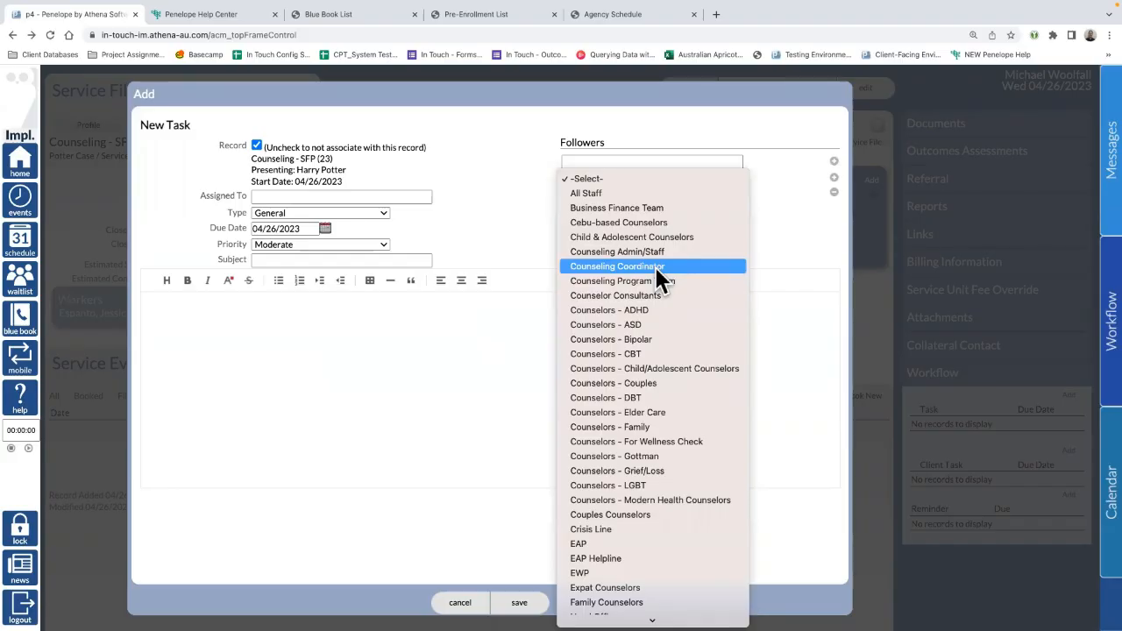
left_click(662, 456)
left_click(834, 179)
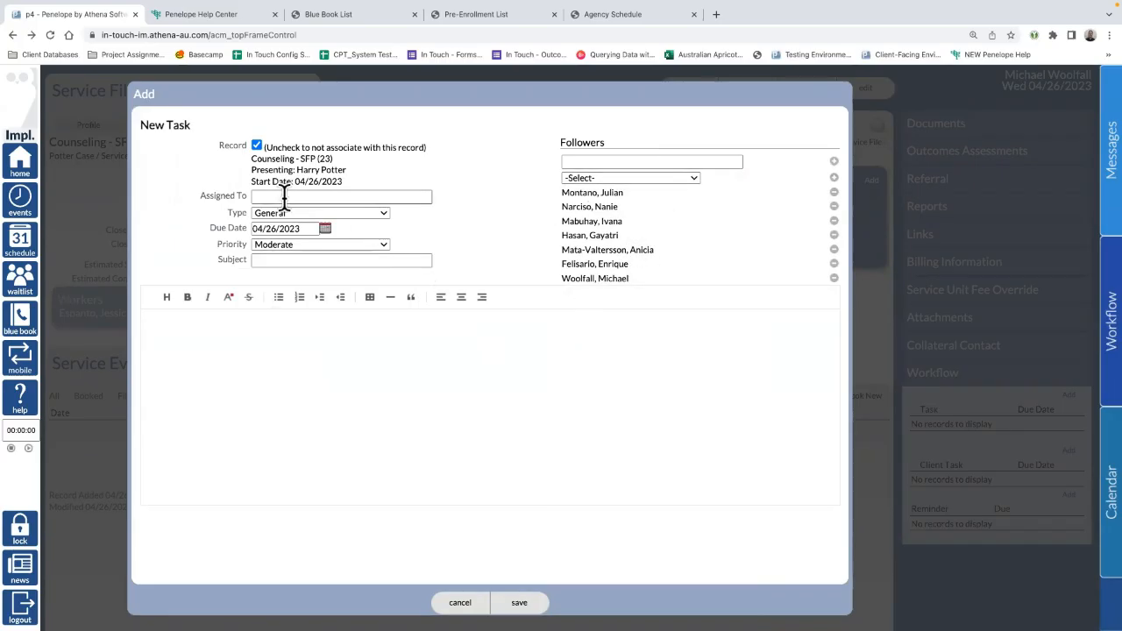
Step: Keep the task type as General and discard the new task unsaved
left_click(311, 211)
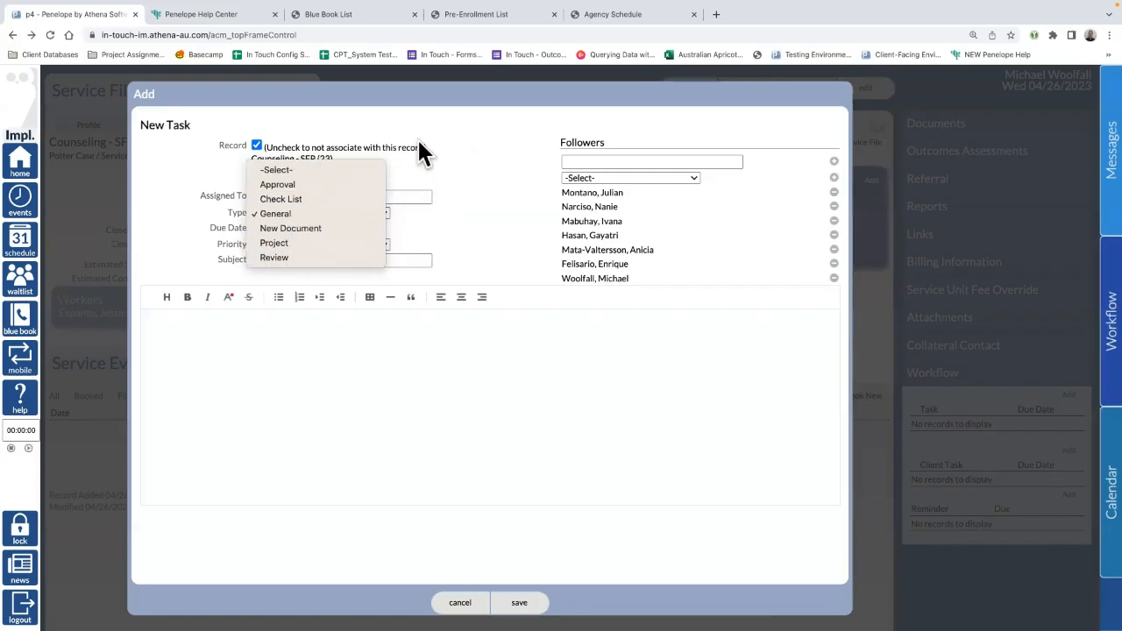
left_click(393, 123)
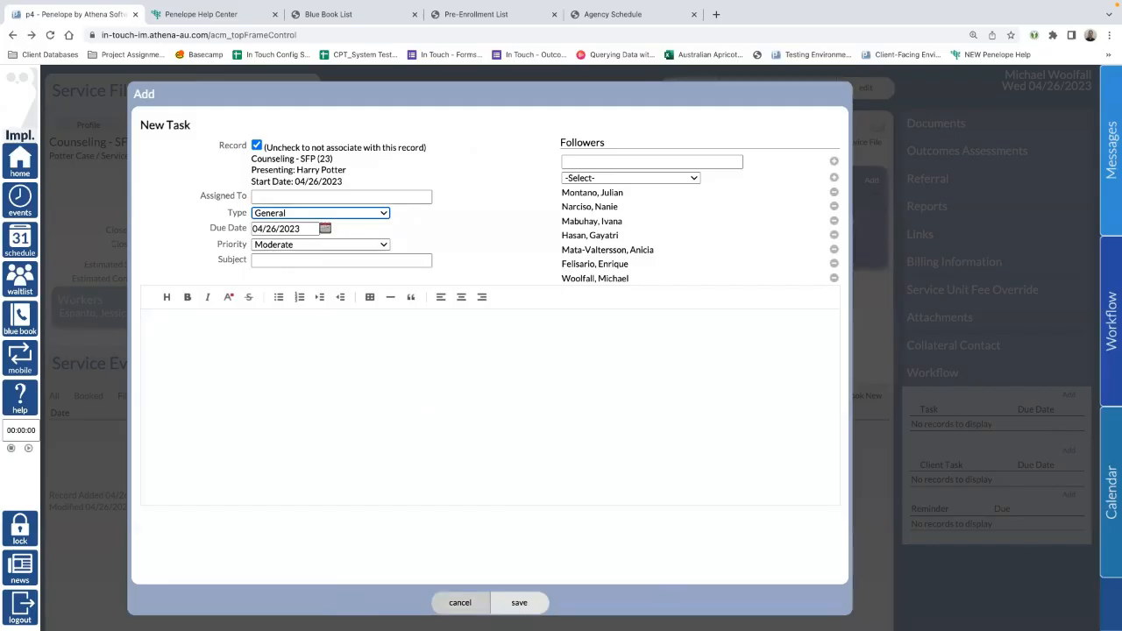
left_click(459, 602)
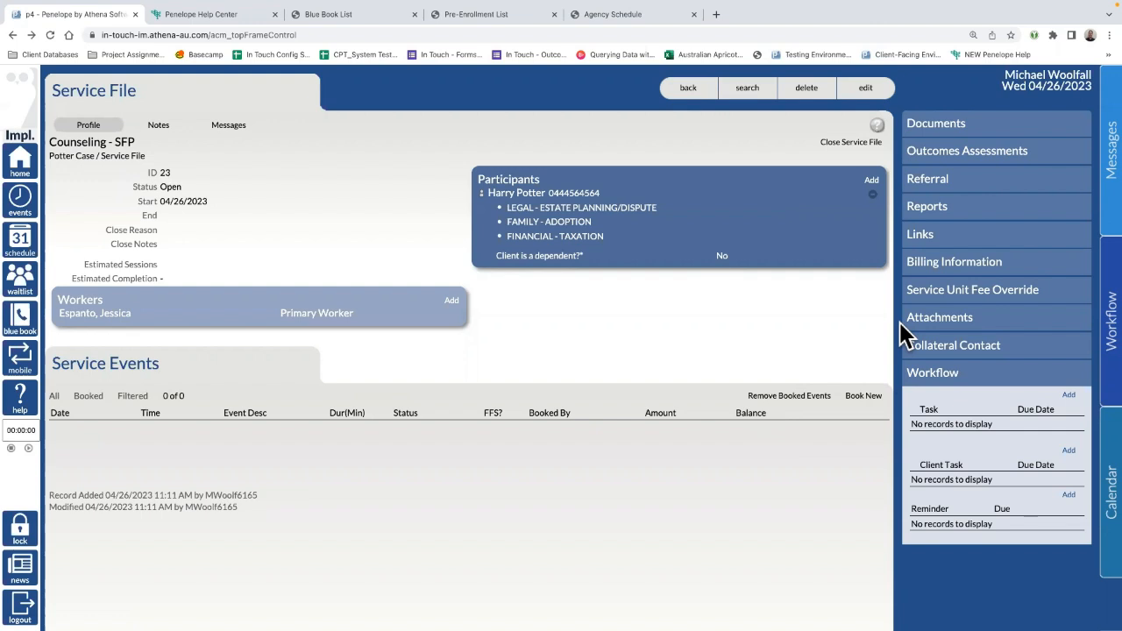
left_click(162, 127)
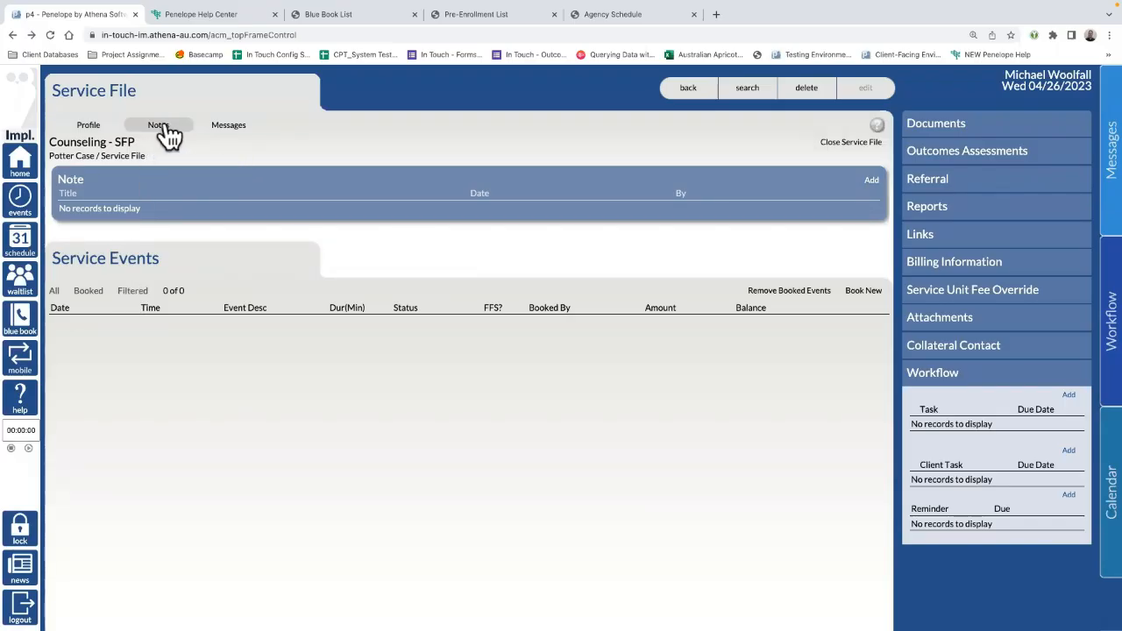
left_click(235, 133)
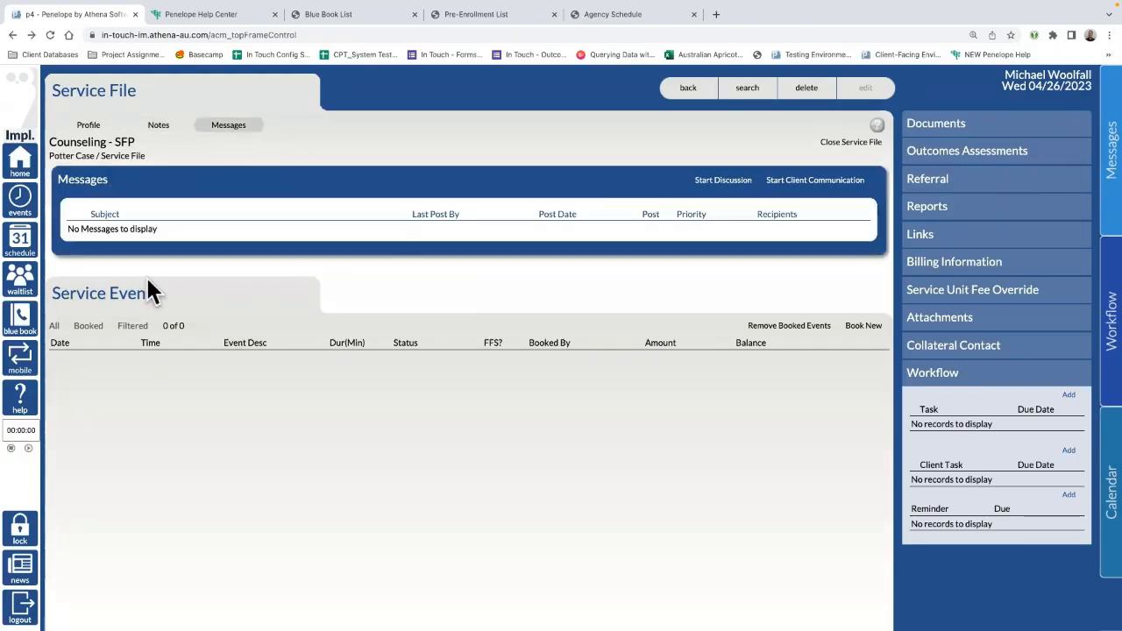
left_click(90, 130)
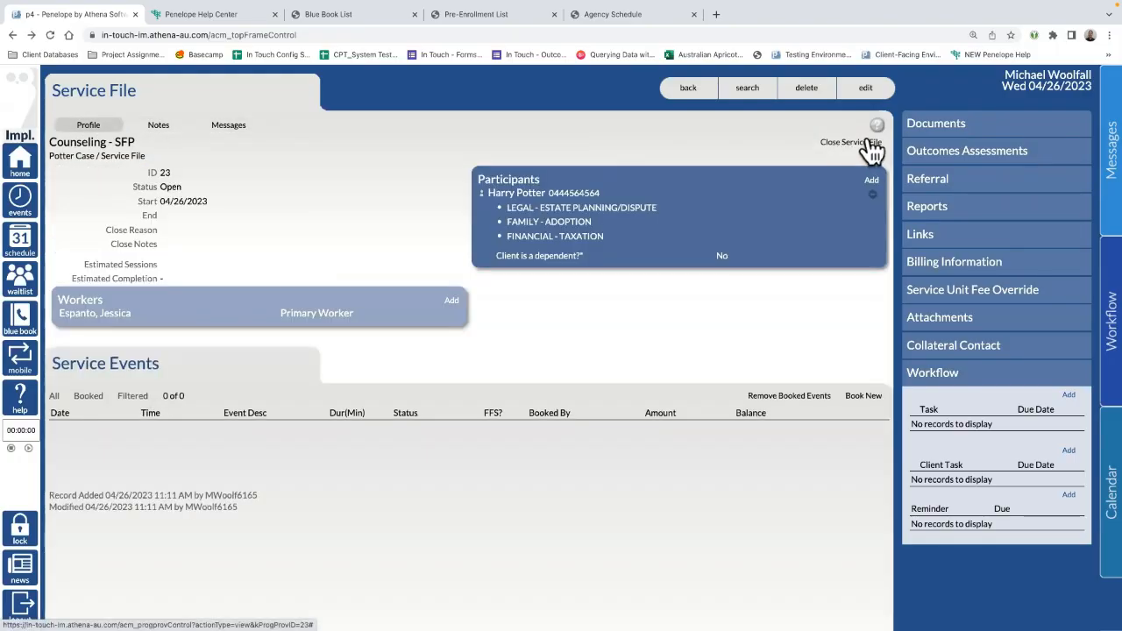
left_click(850, 143)
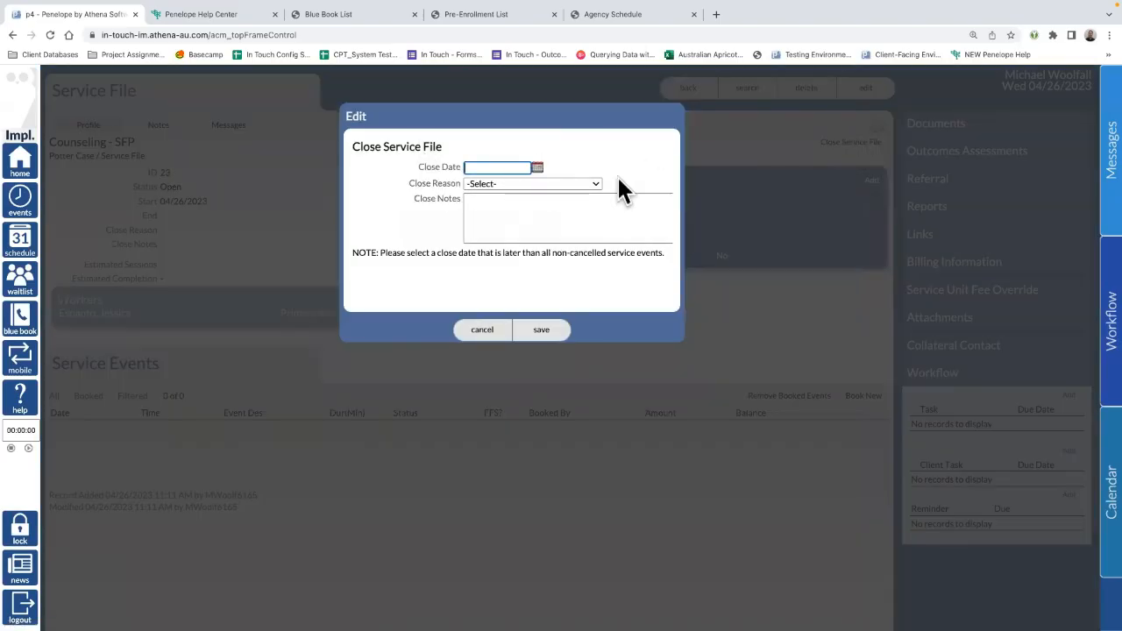
left_click(538, 169)
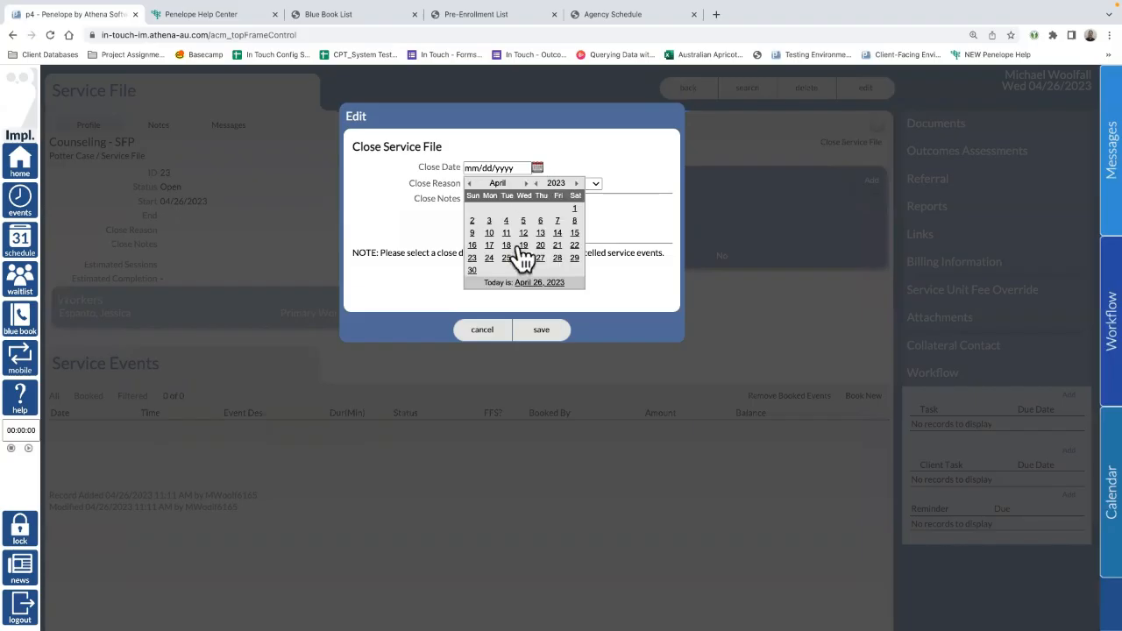
left_click(526, 260)
left_click(506, 181)
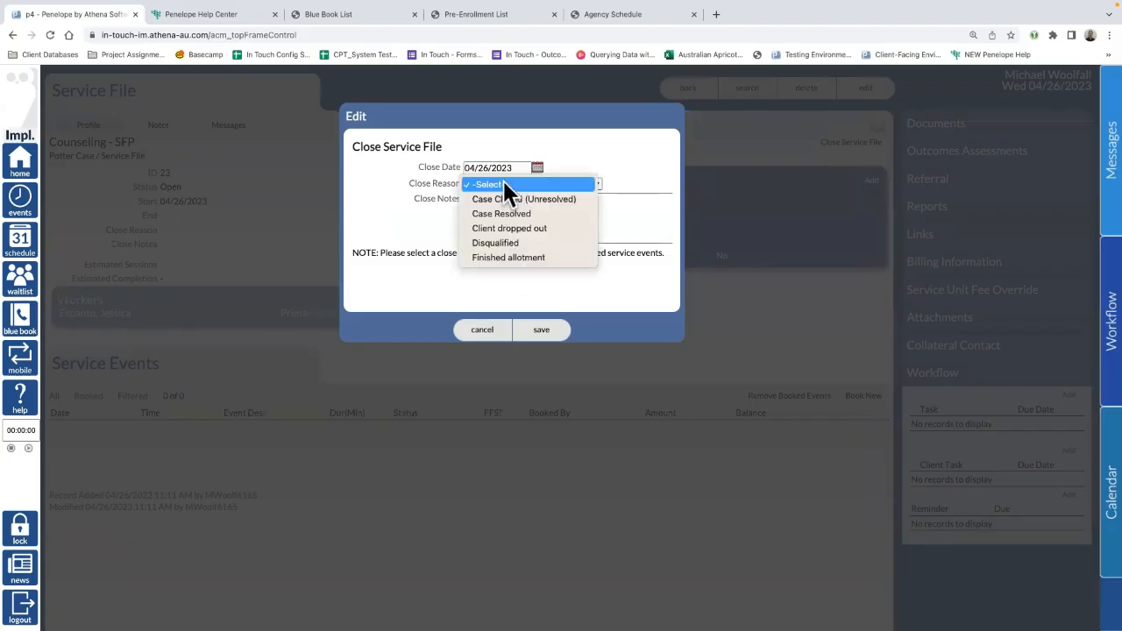
left_click(545, 213)
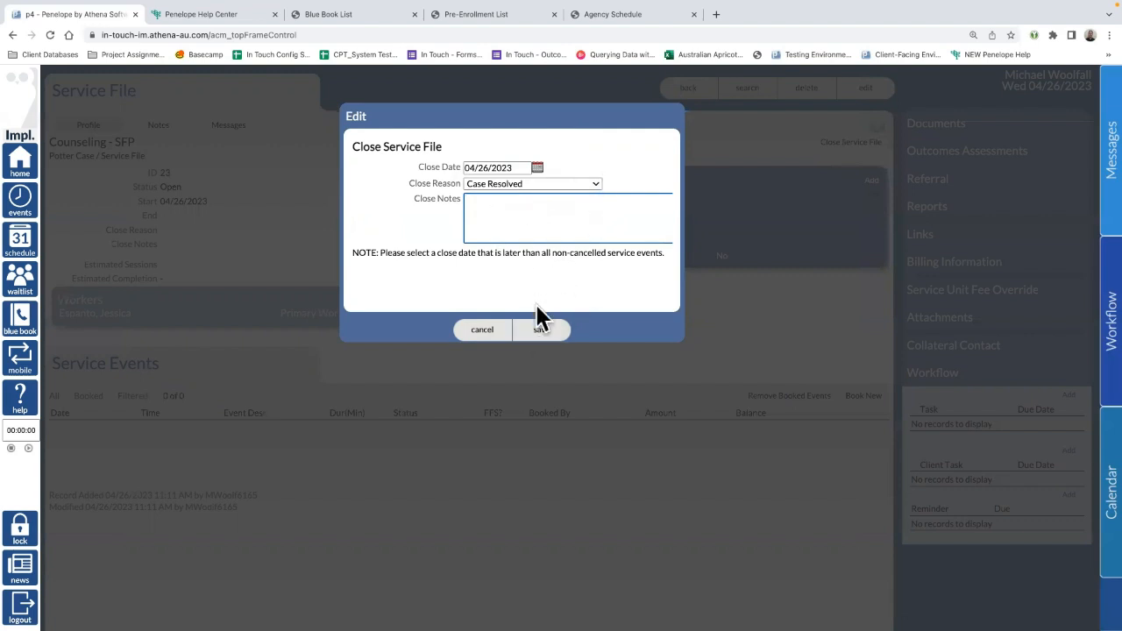
left_click(481, 331)
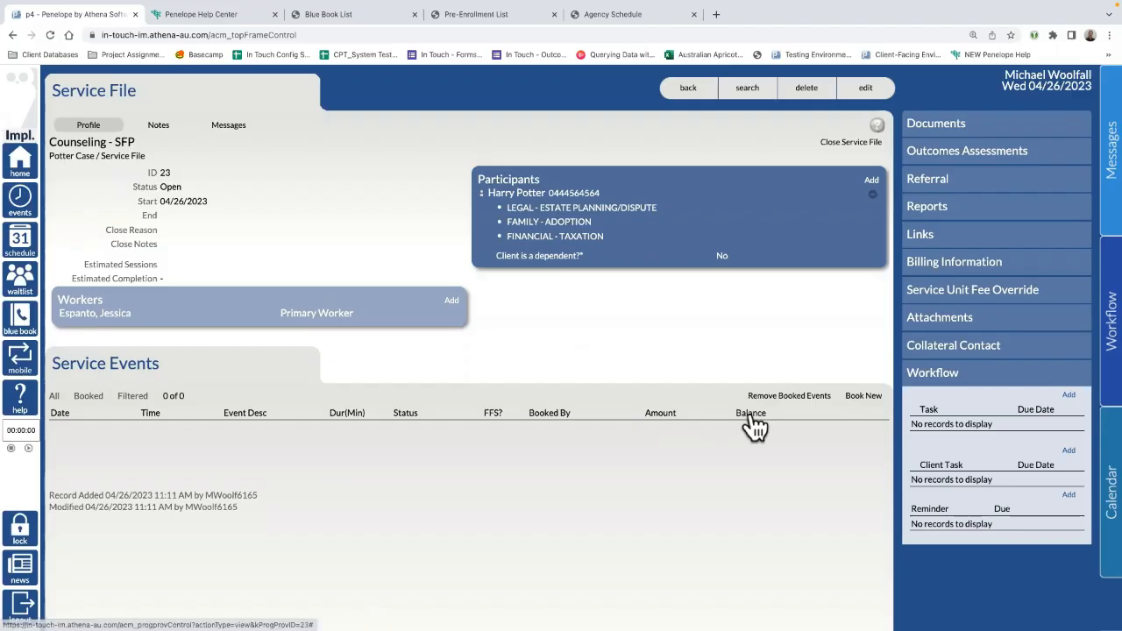
Step: Start a new booking in the Thursday 9:30 slot and list that day's office resources
left_click(850, 395)
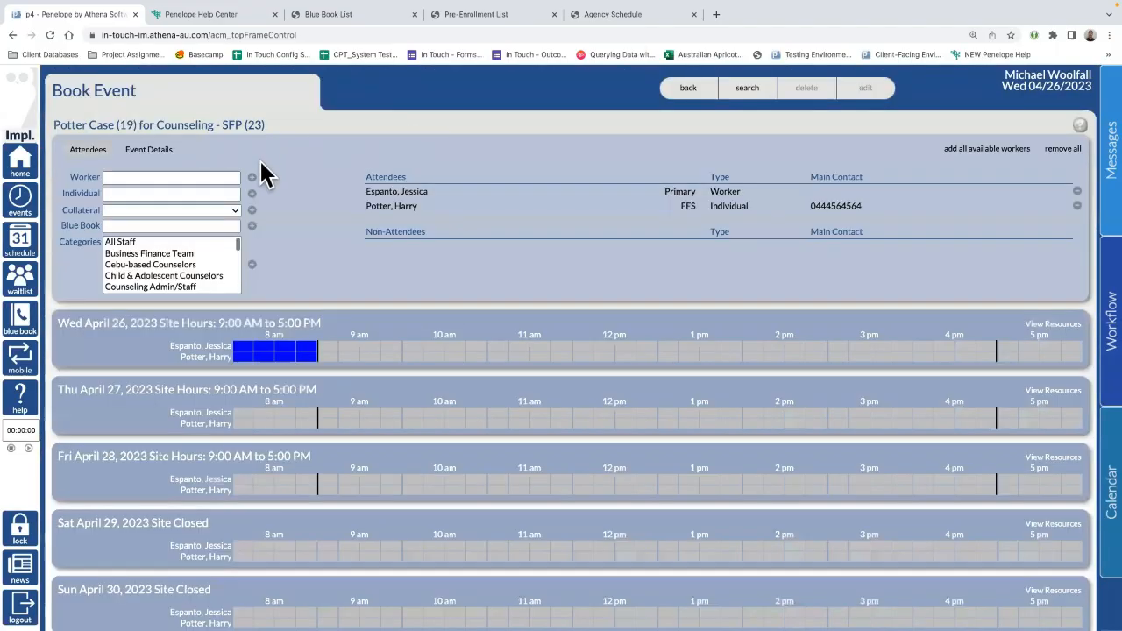
left_click(328, 352)
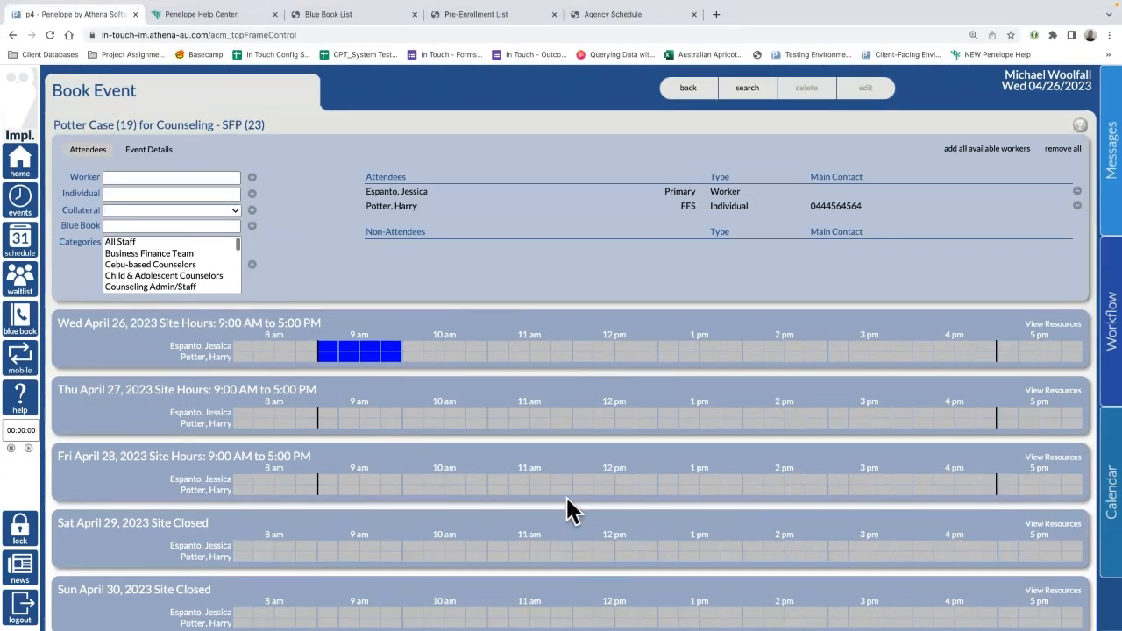
left_click(452, 423)
left_click(417, 426)
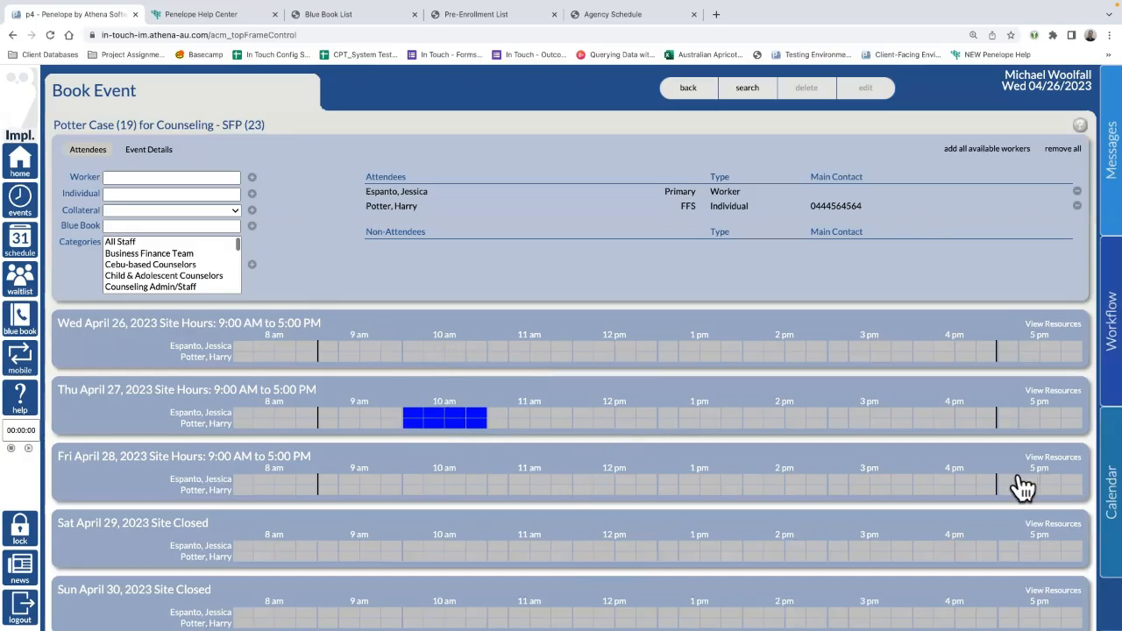
left_click(1043, 396)
scroll(684, 394, "down", 1)
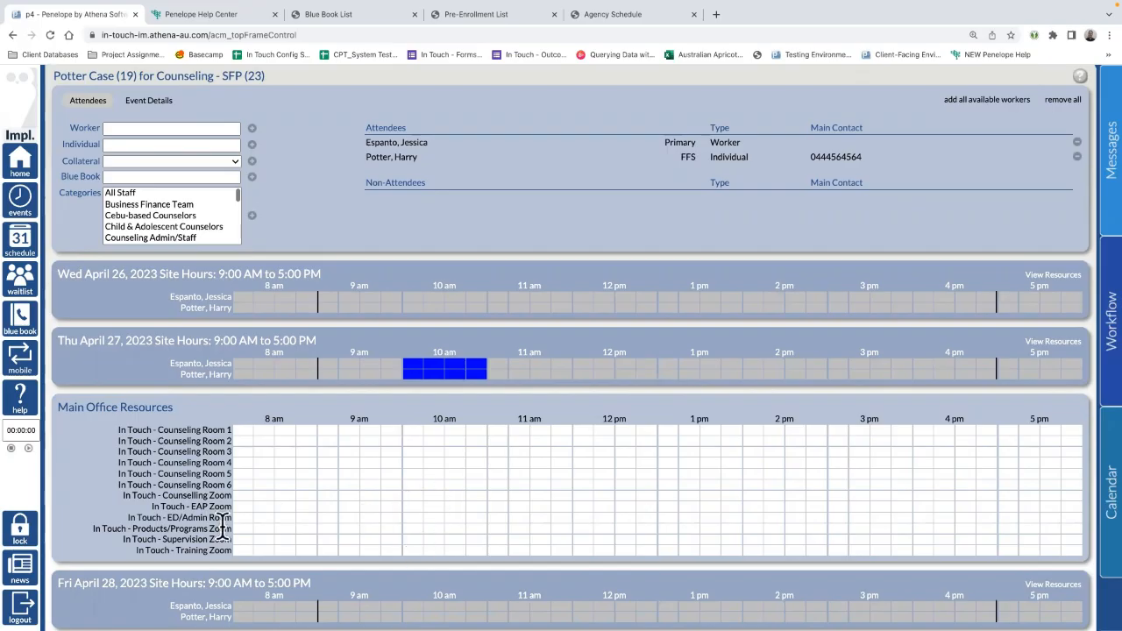
Step: Reserve the In Touch - Counselling Zoom room for the 9:30–10:30 Thursday slot
left_click(312, 497)
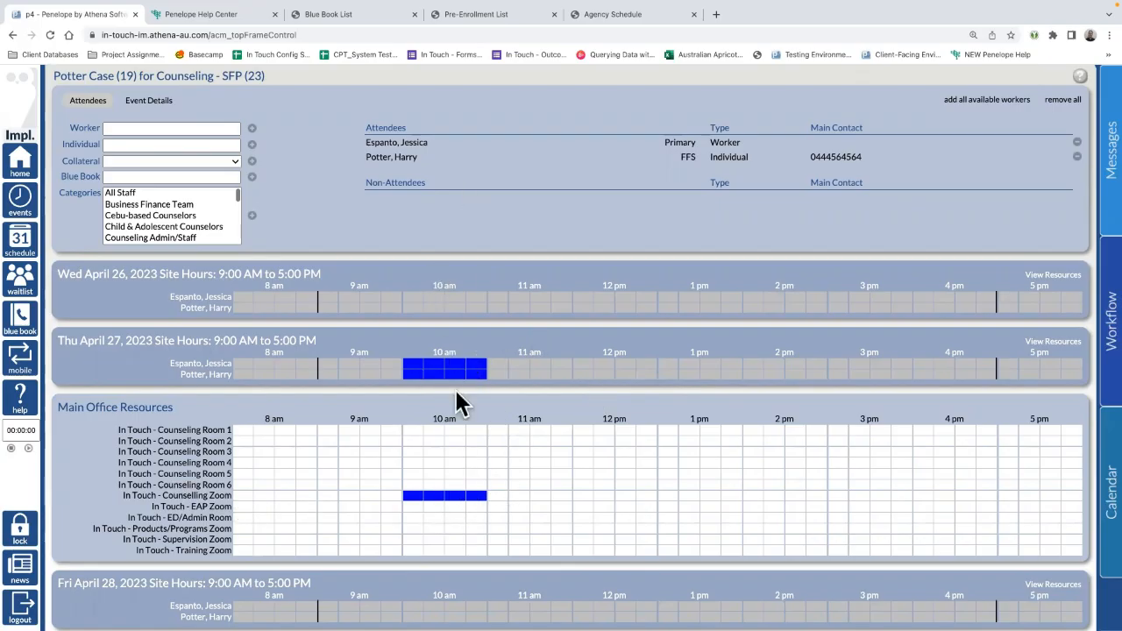
scroll(526, 338, "up", 1)
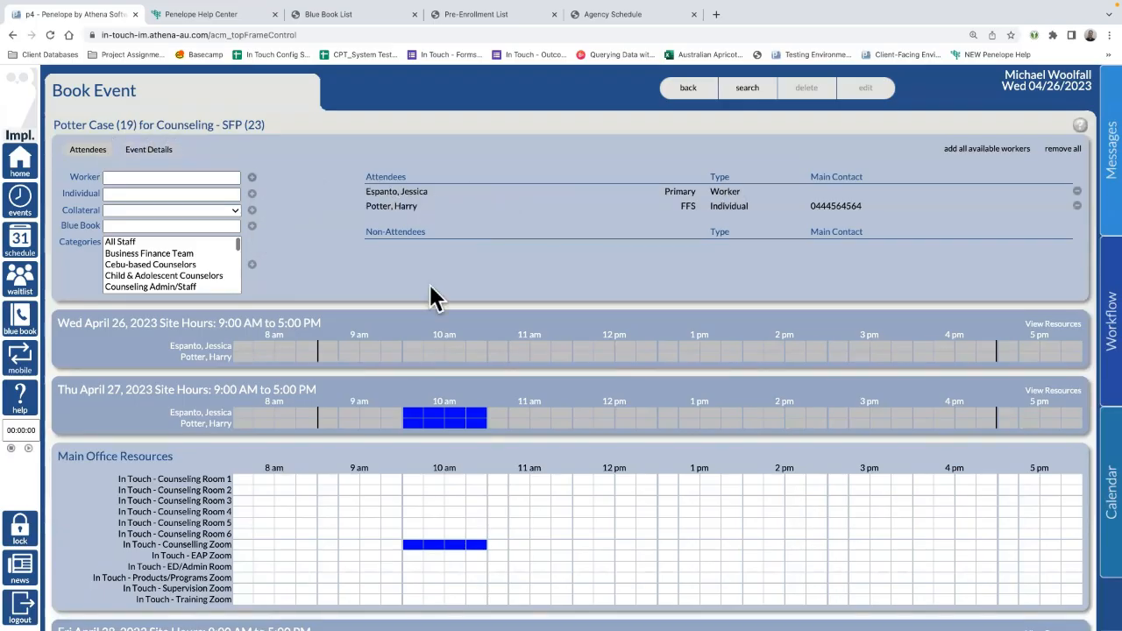
Step: Try an individual attendee search for 'john' and 'smith', then clear it
left_click(160, 194)
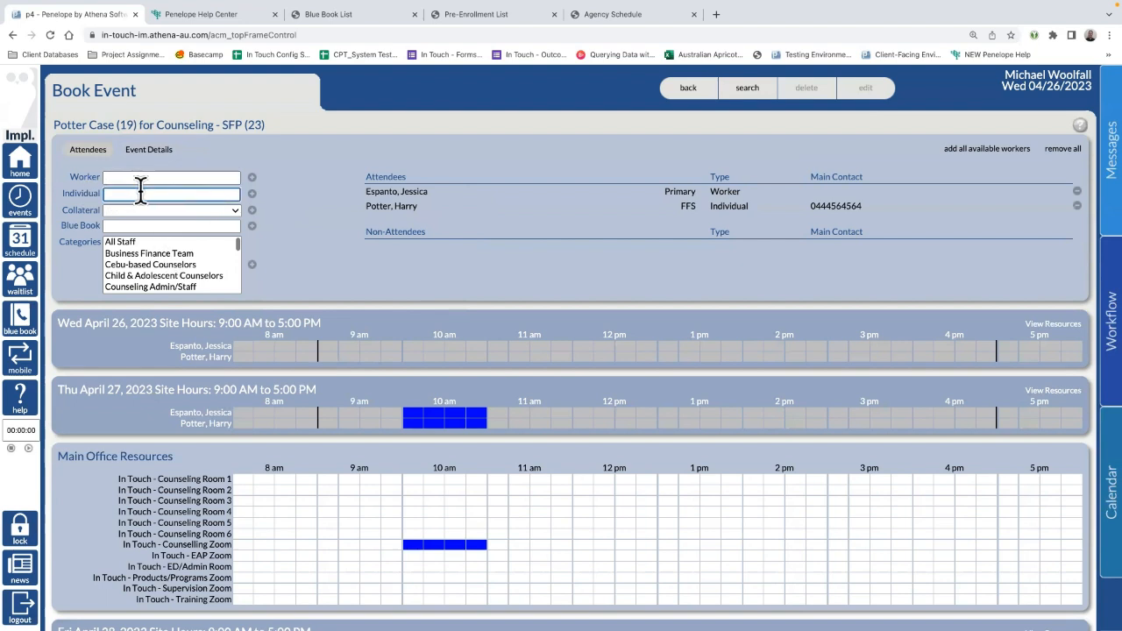
type("john")
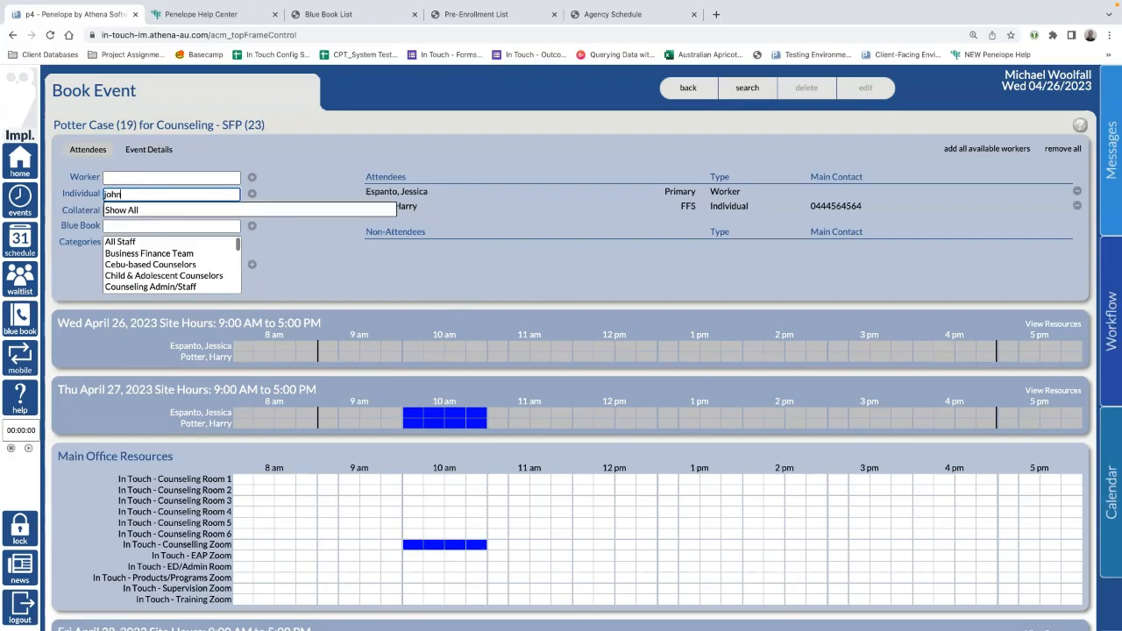
key("BackSpace")
key("BackSpace")
key("BackSpace")
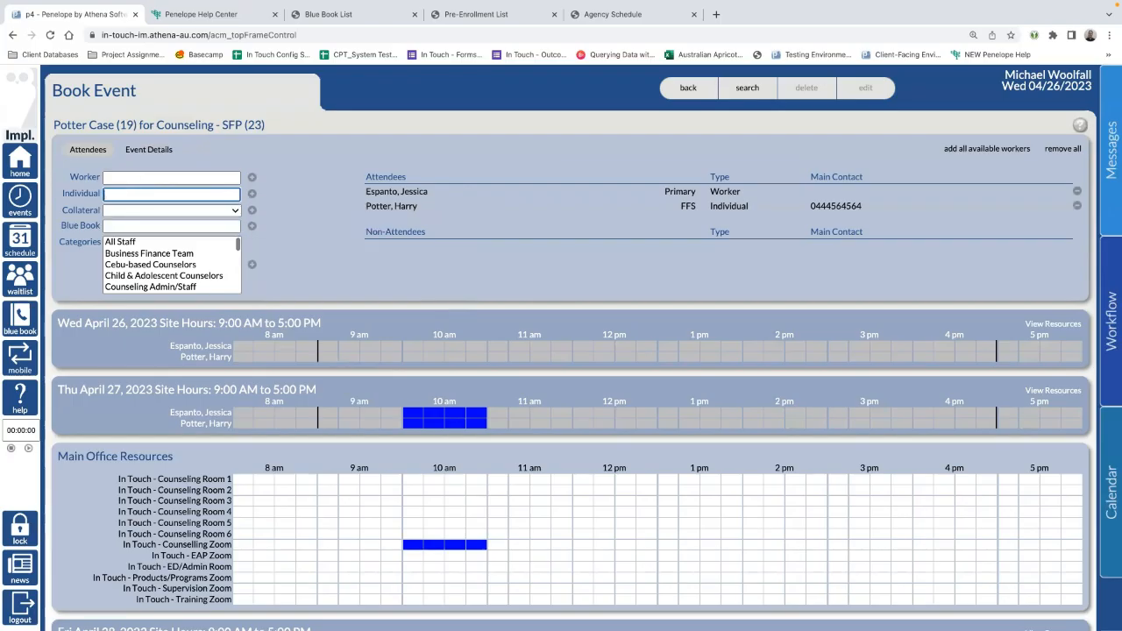
type("smith")
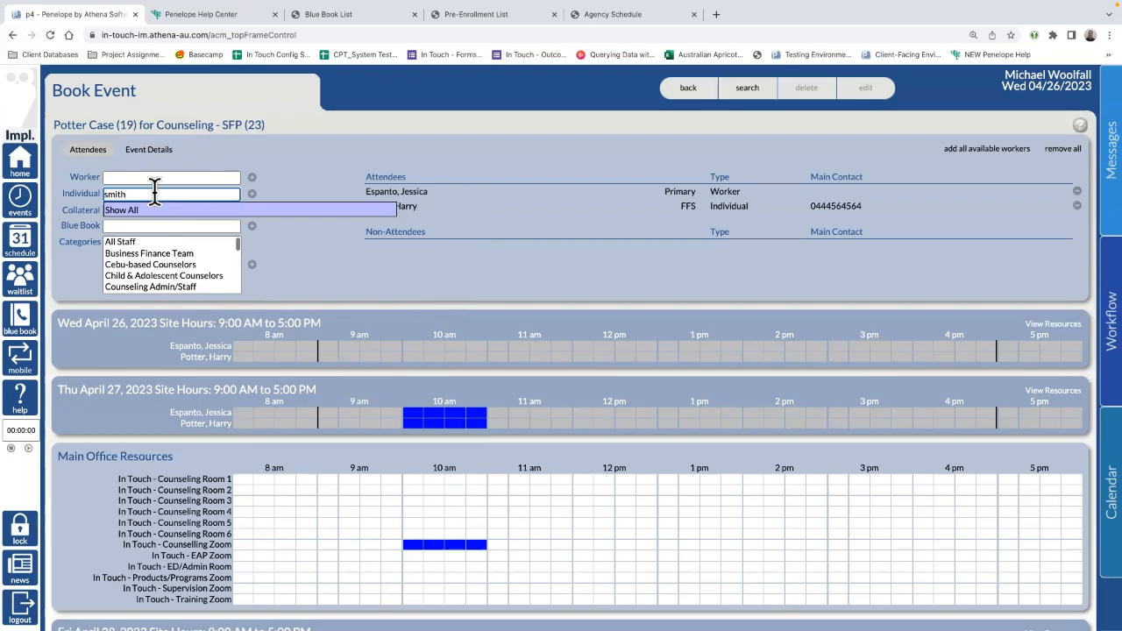
left_click_drag(143, 192, 19, 199)
key("BackSpace")
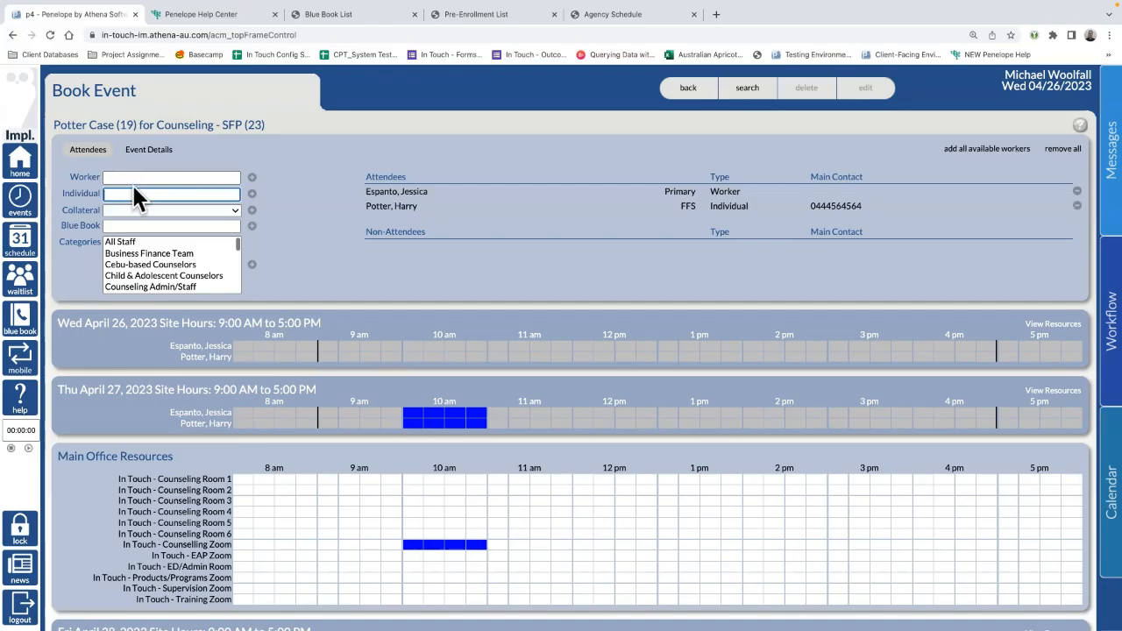
Step: Pick the only collateral contact, settle on the Counseling Coordinator category, and view Event Details
left_click(127, 208)
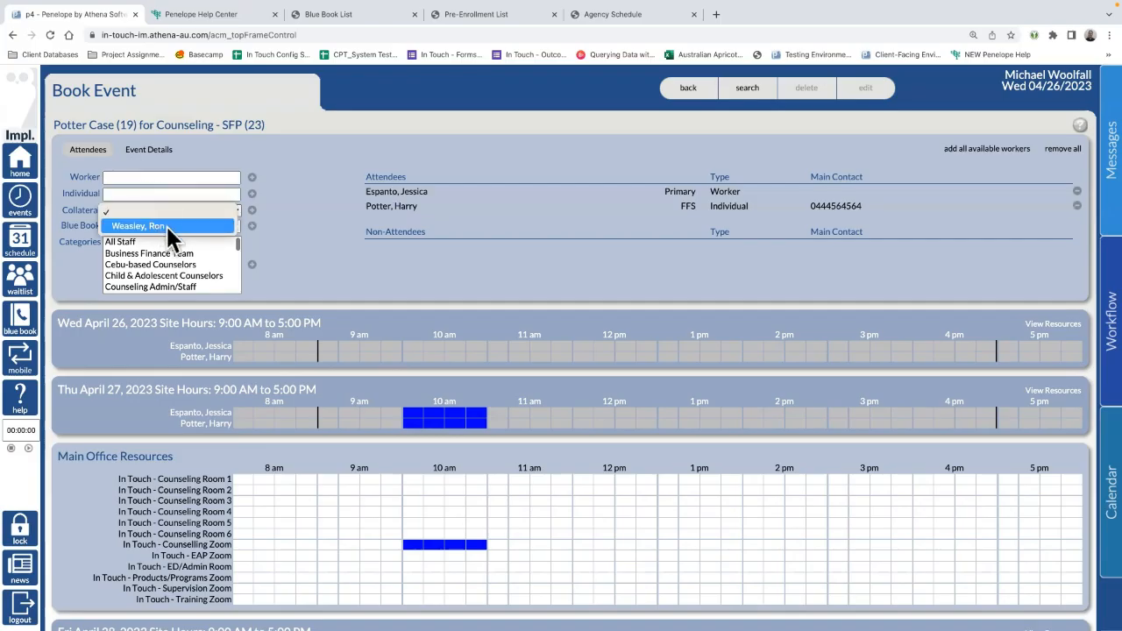
left_click(166, 226)
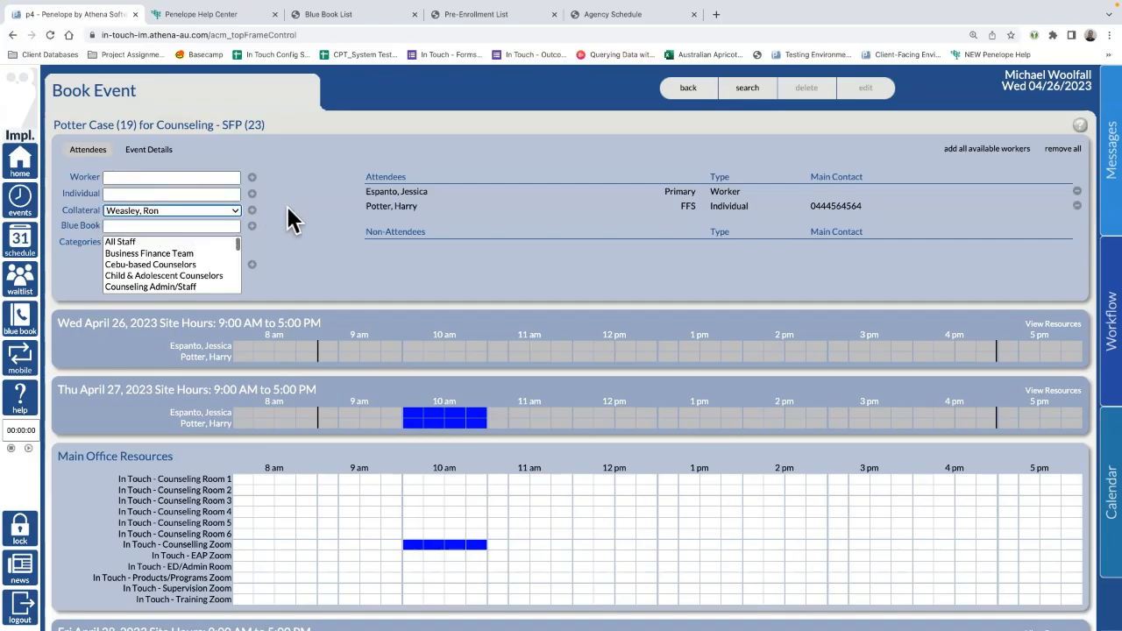
left_click(152, 254)
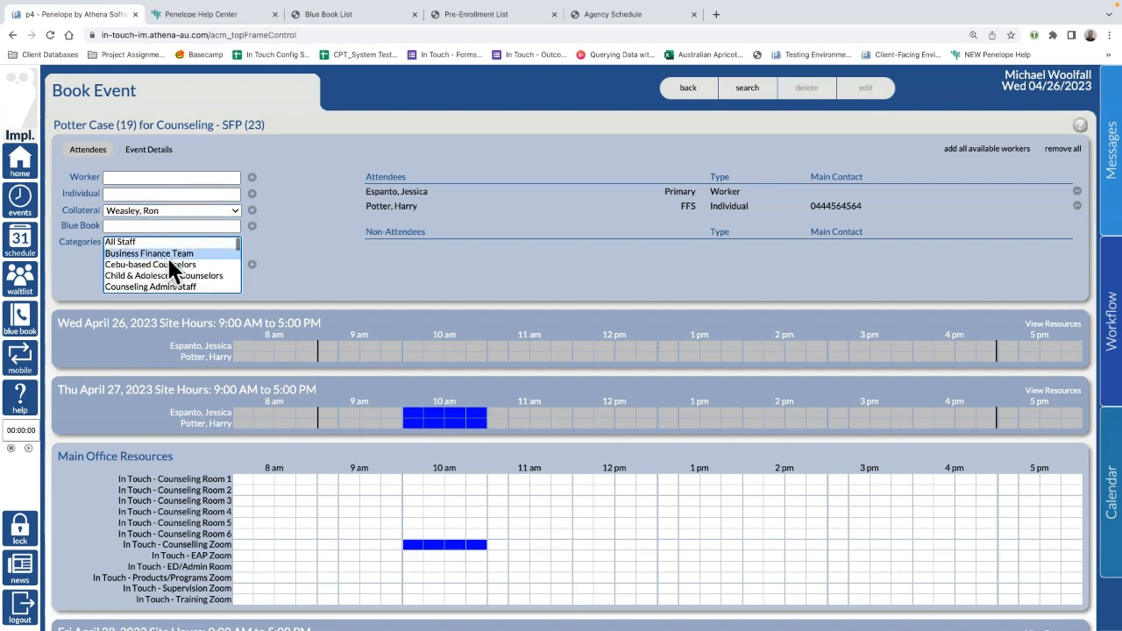
scroll(182, 272, "down", 1)
left_click(166, 259)
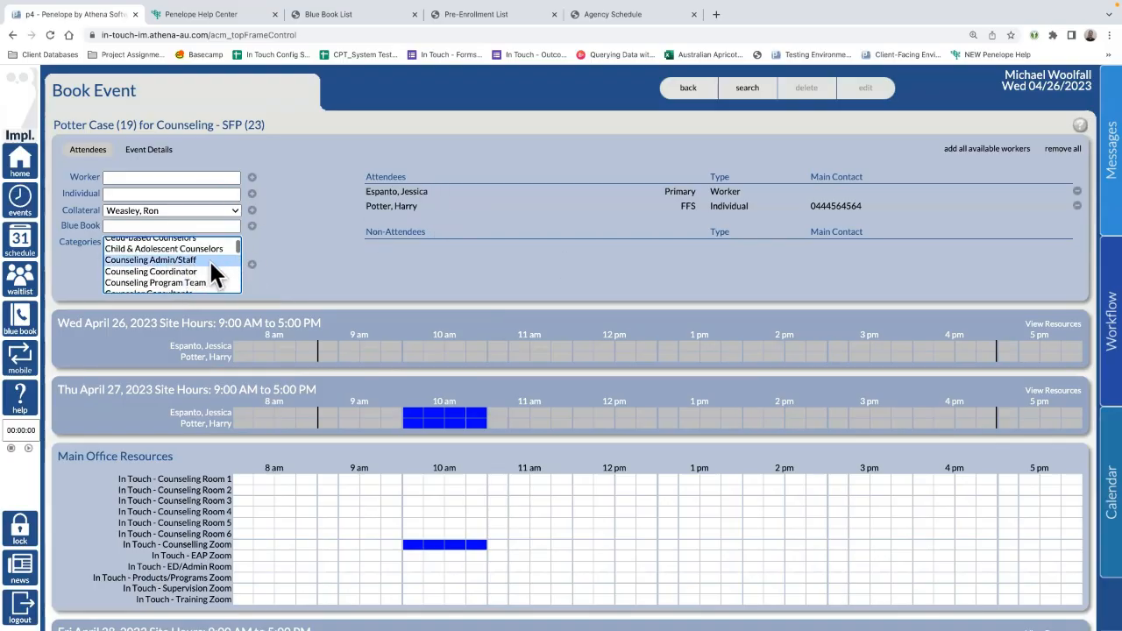
scroll(178, 260, "up", 1)
scroll(178, 261, "down", 2)
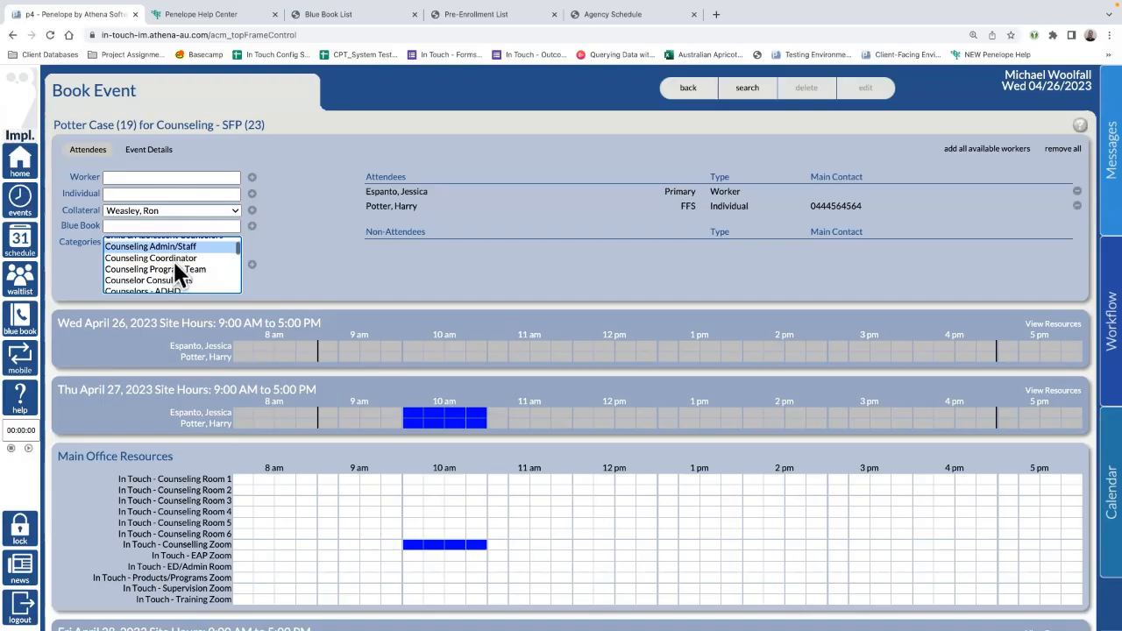
left_click(172, 258)
scroll(200, 272, "down", 1)
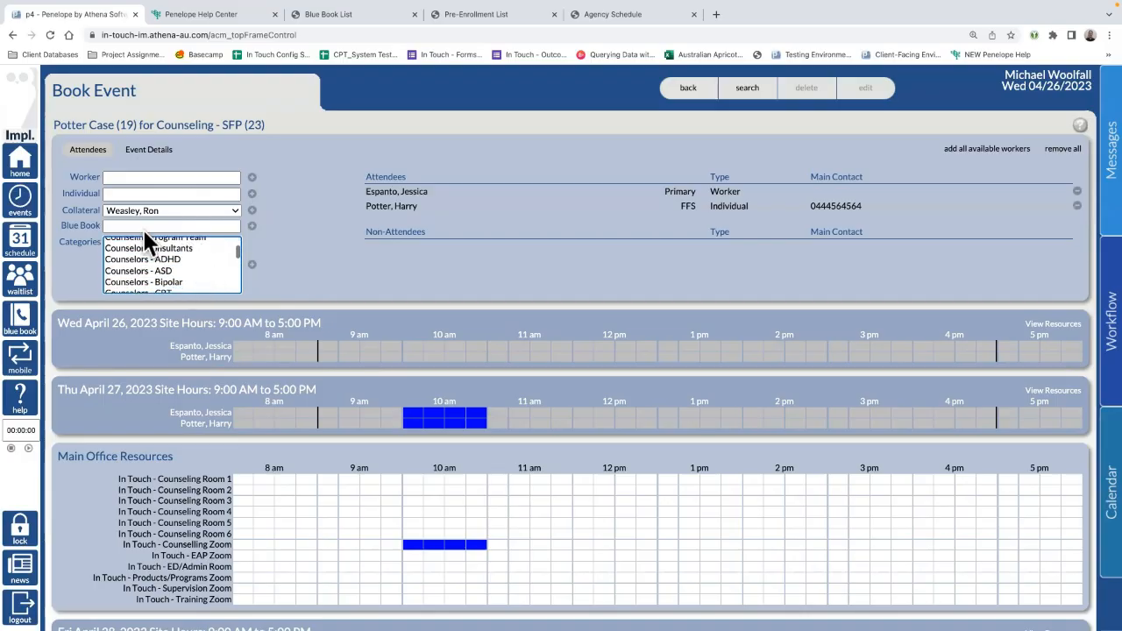
scroll(160, 268, "up", 3)
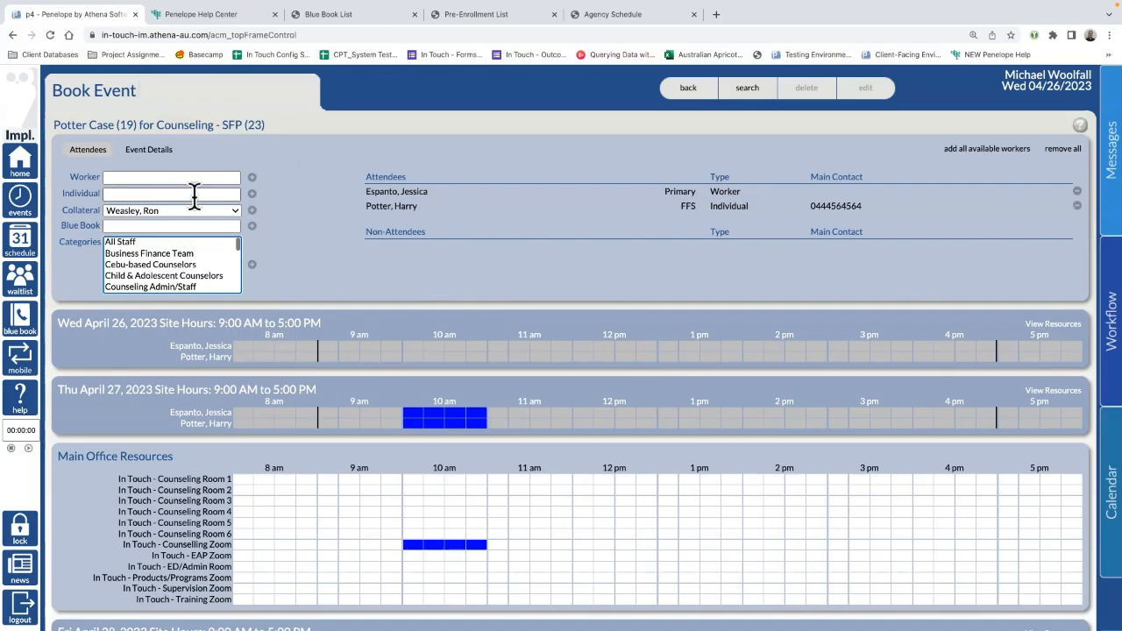
left_click(145, 156)
left_click(100, 156)
Step: On the event details form, keep Main Office as the site and the 10:00 AM start
left_click(171, 154)
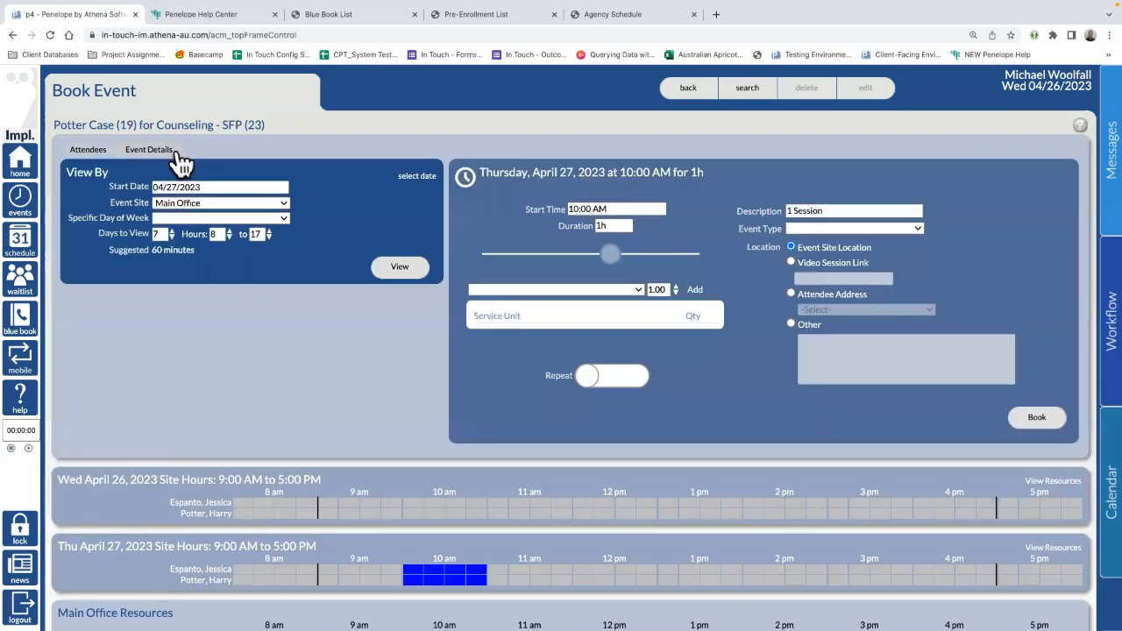
scroll(478, 419, "down", 2)
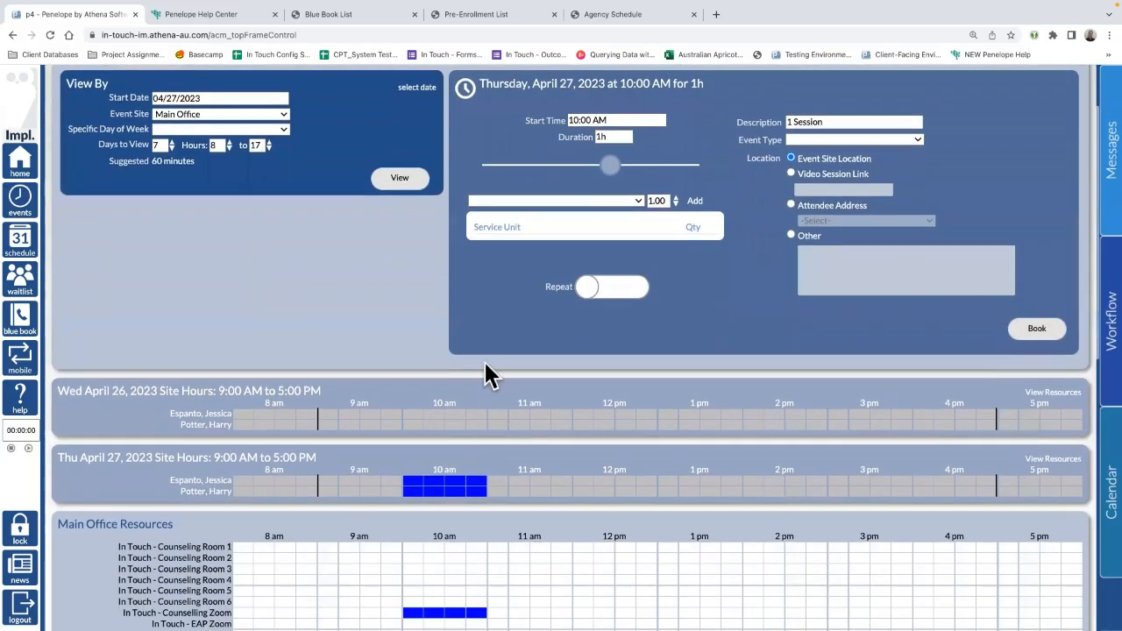
scroll(484, 371, "up", 2)
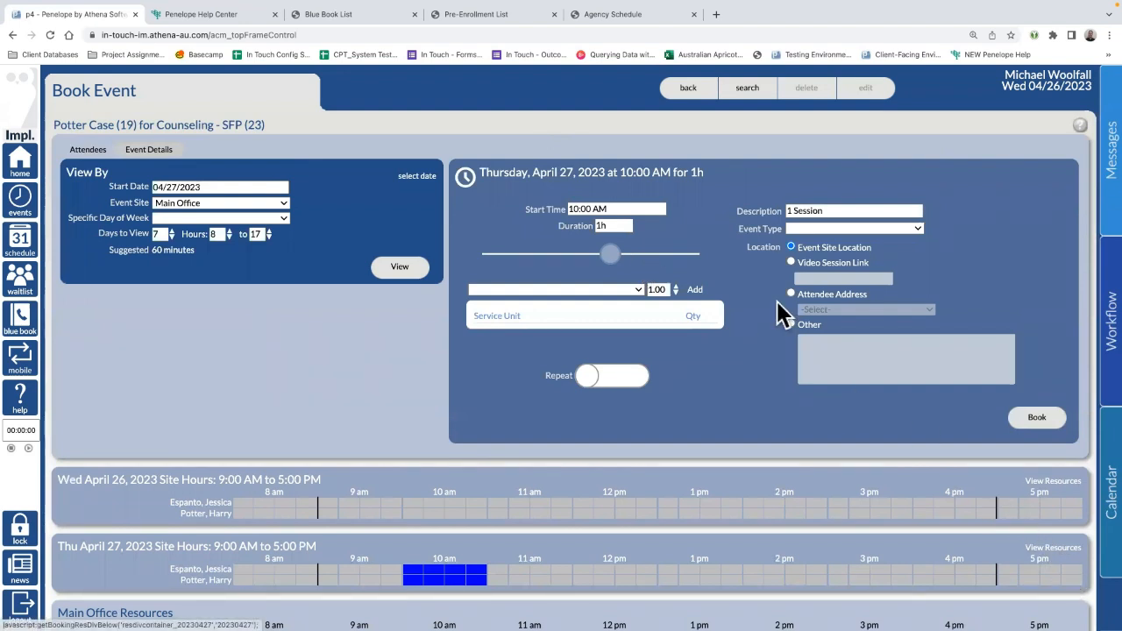
left_click(221, 205)
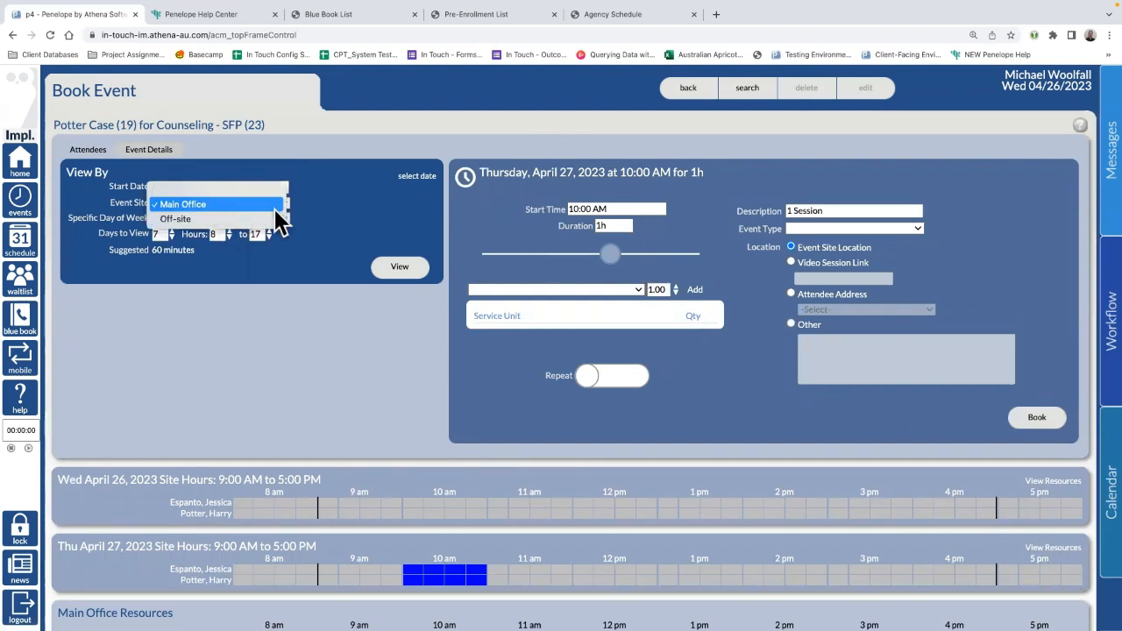
left_click(345, 234)
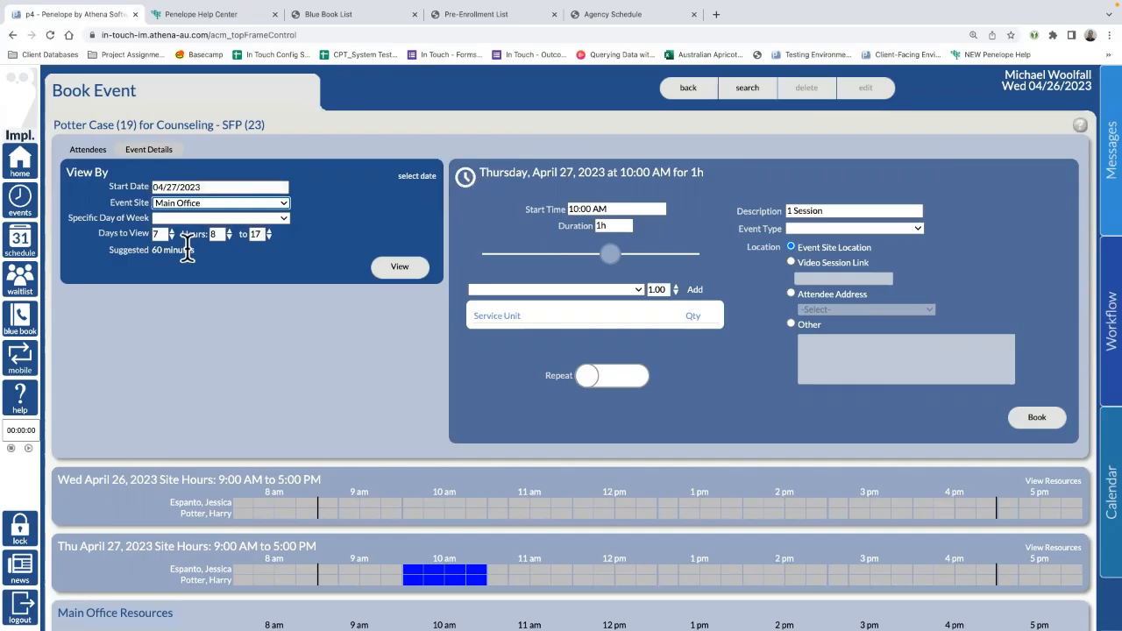
left_click_drag(644, 210, 488, 207)
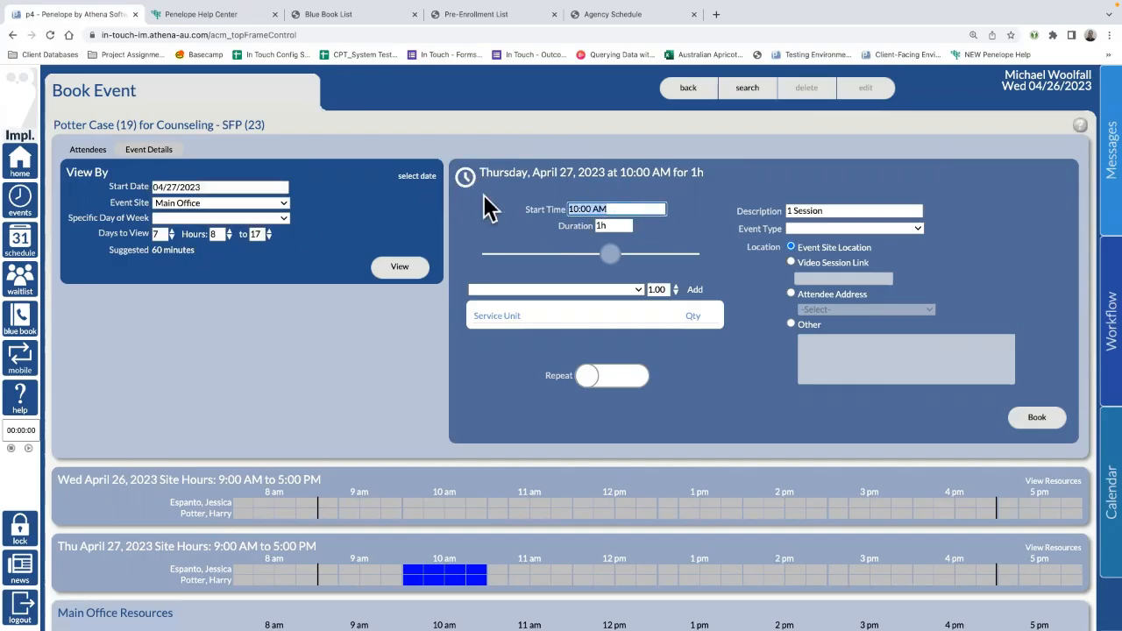
key("Tab")
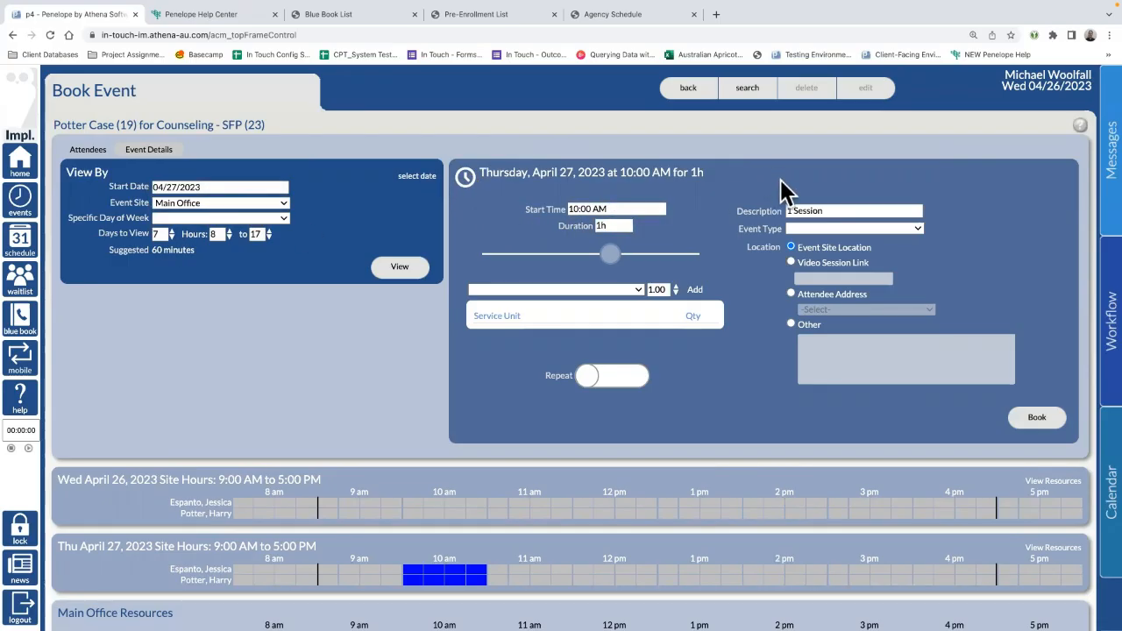
Step: Set description 'This Event is currently UNCONFIRMED. Do not attend at this time.' and type Web - OFFERED
left_click(833, 211)
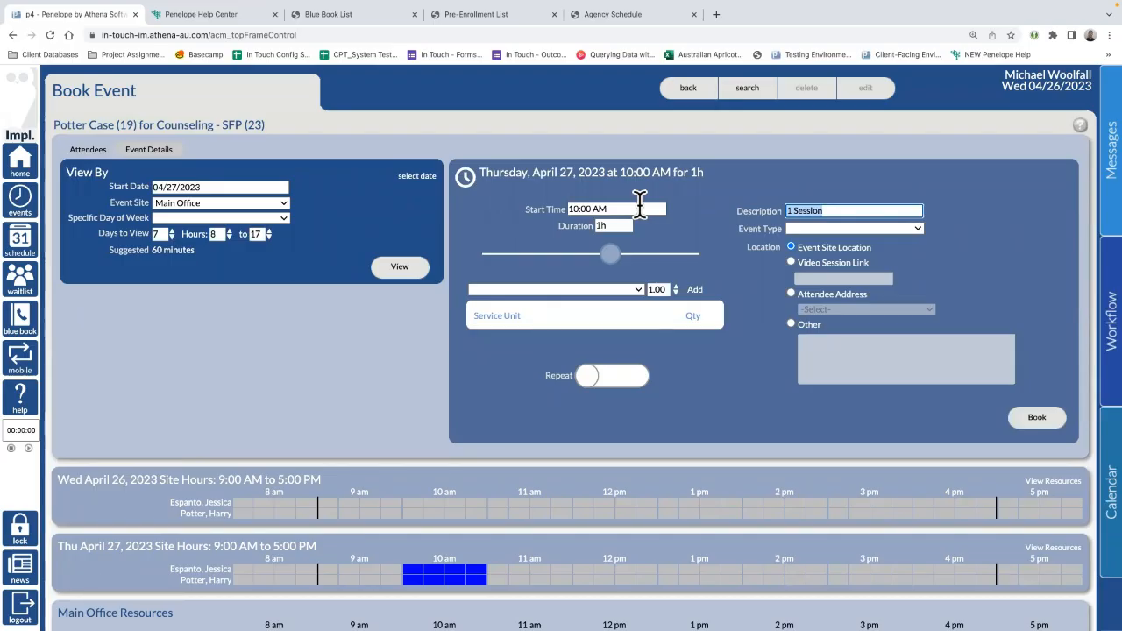
type("U")
key("BackSpace")
type("UN")
key("BackSpace")
key("BackSpace")
type("This Event is currently")
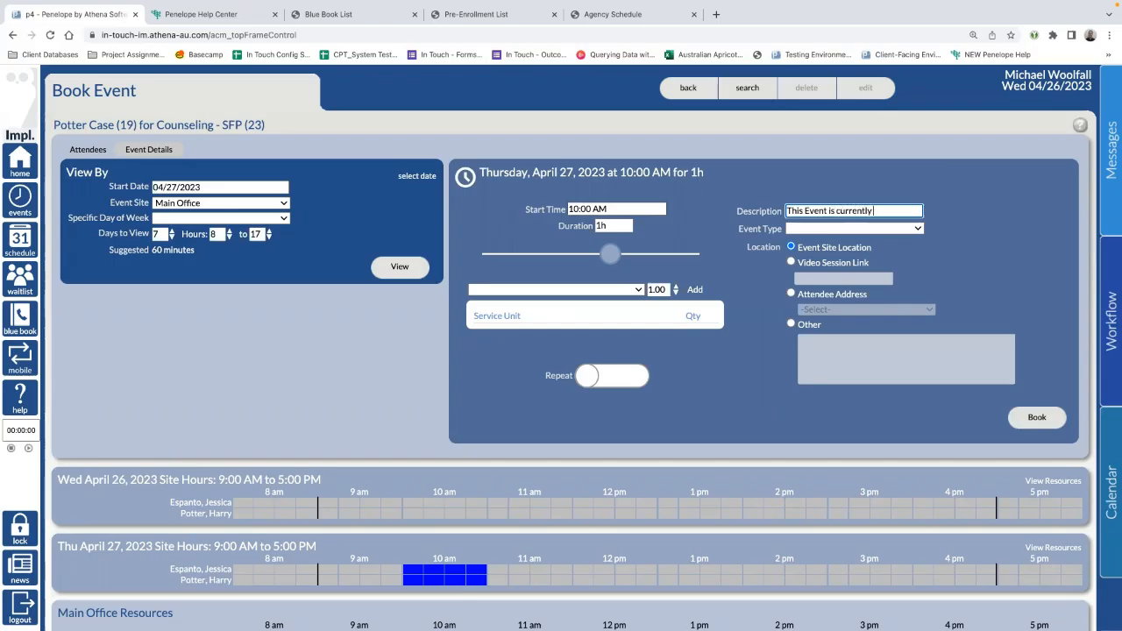
type(" UNCONFIRMED")
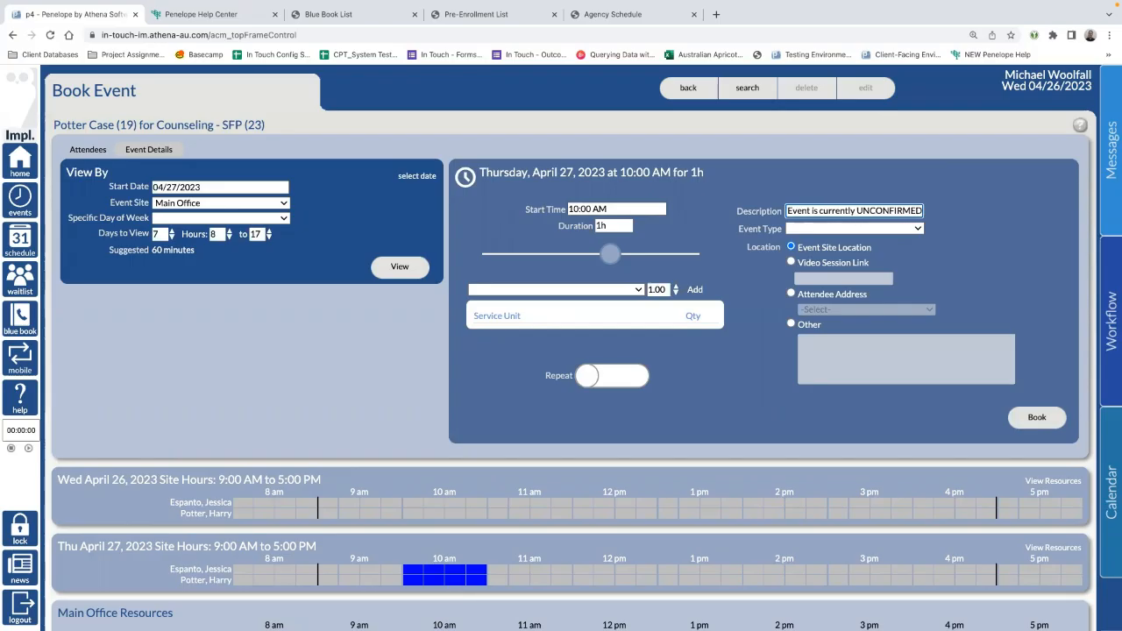
type(". Do not attend")
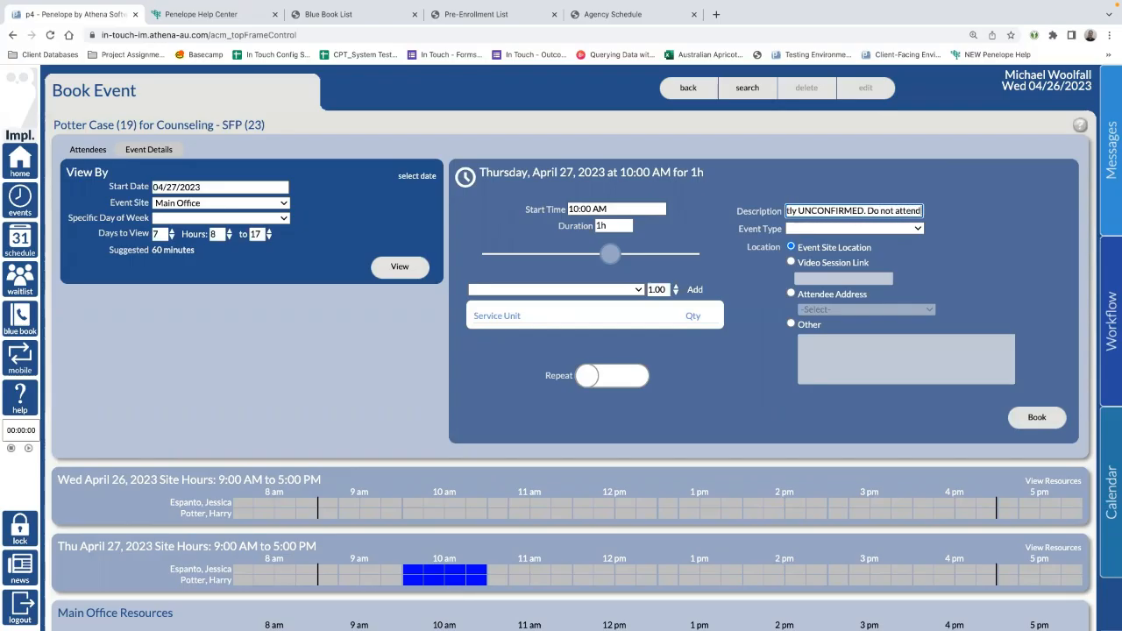
type(" at this st")
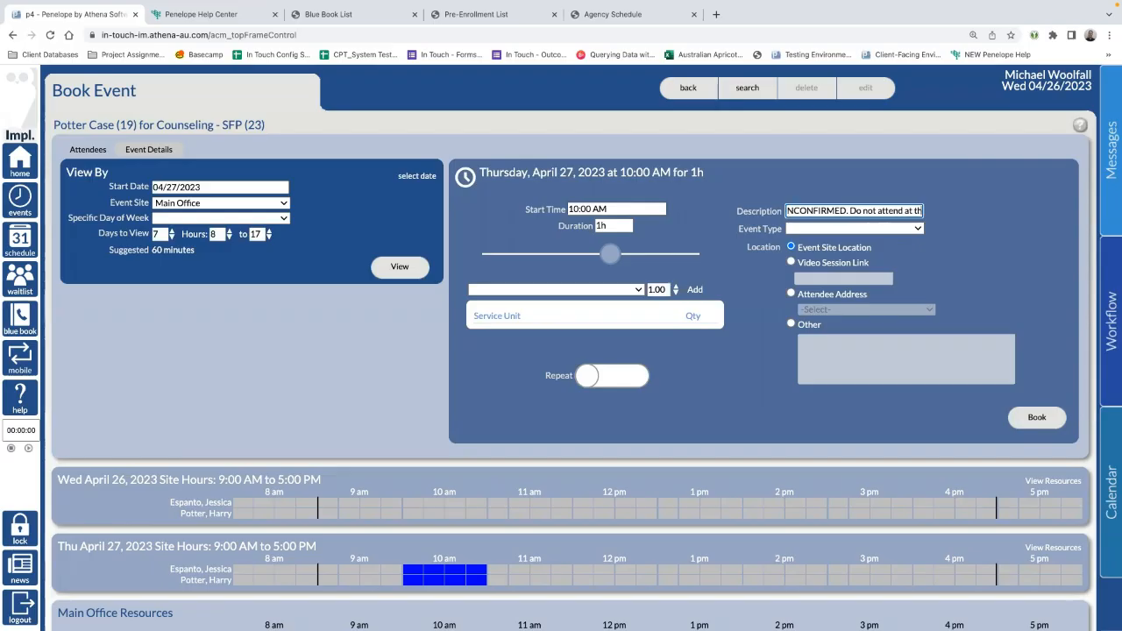
key("BackSpace")
key("BackSpace")
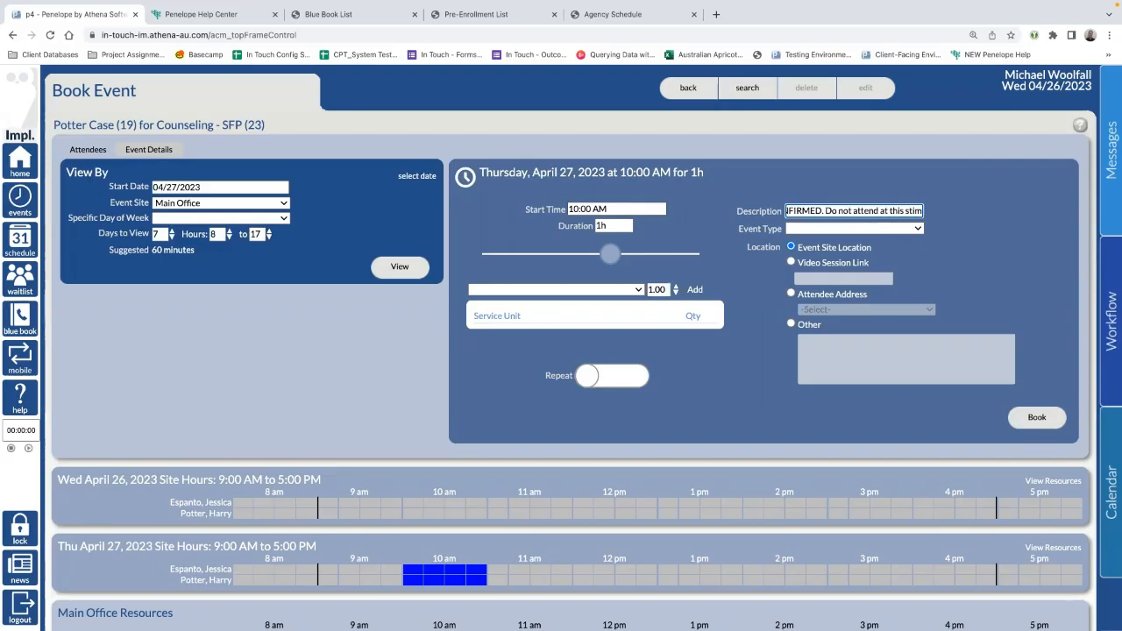
type("time.")
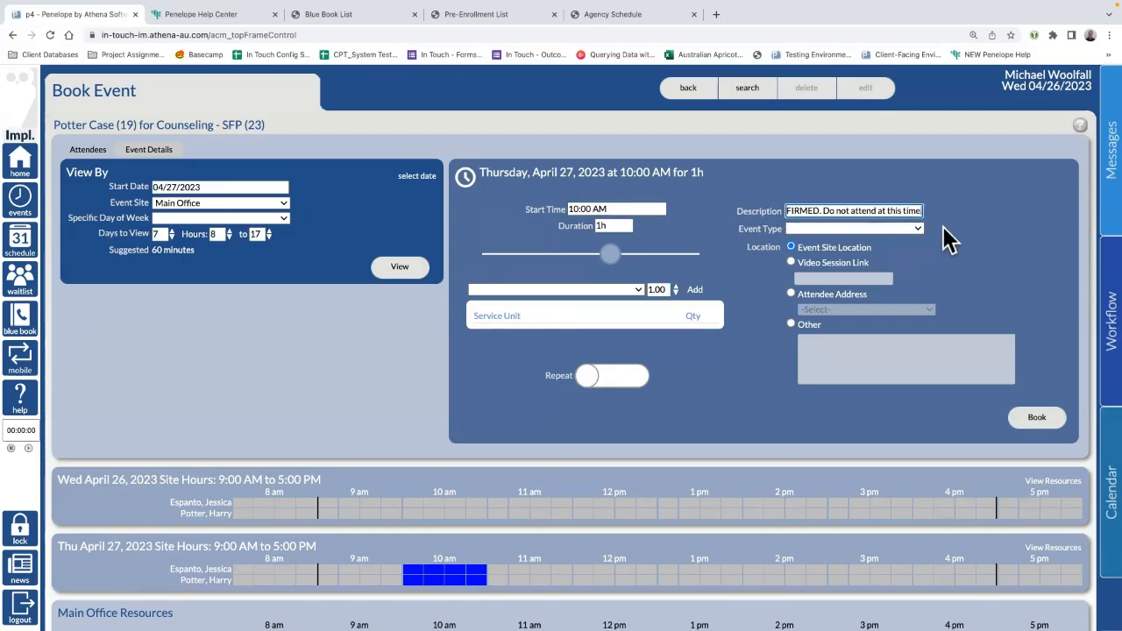
left_click(972, 231)
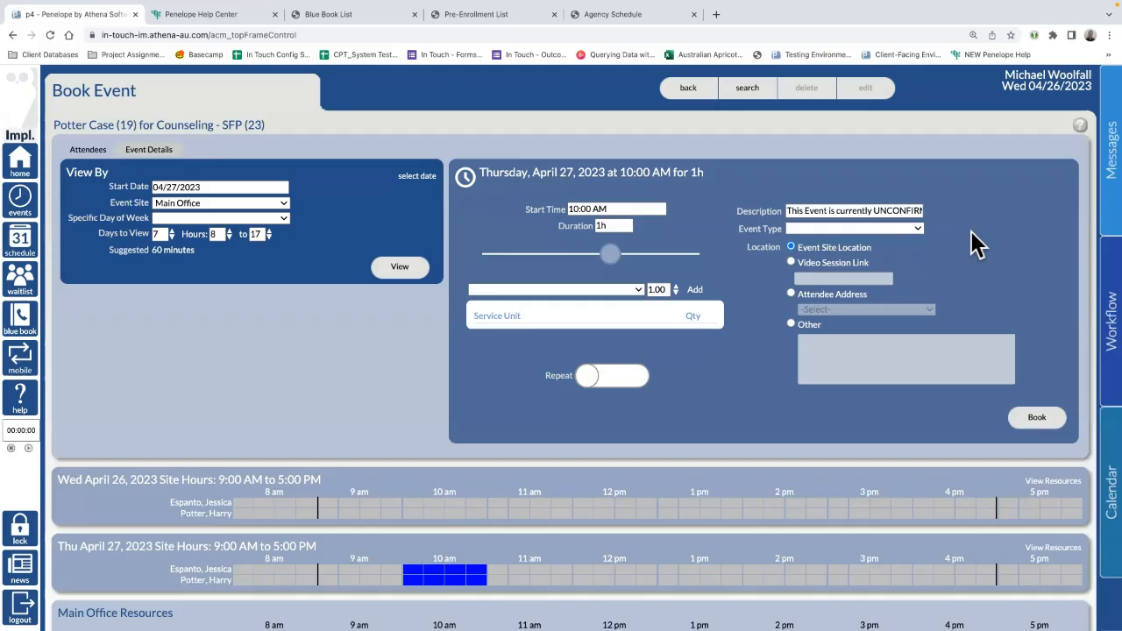
left_click(896, 232)
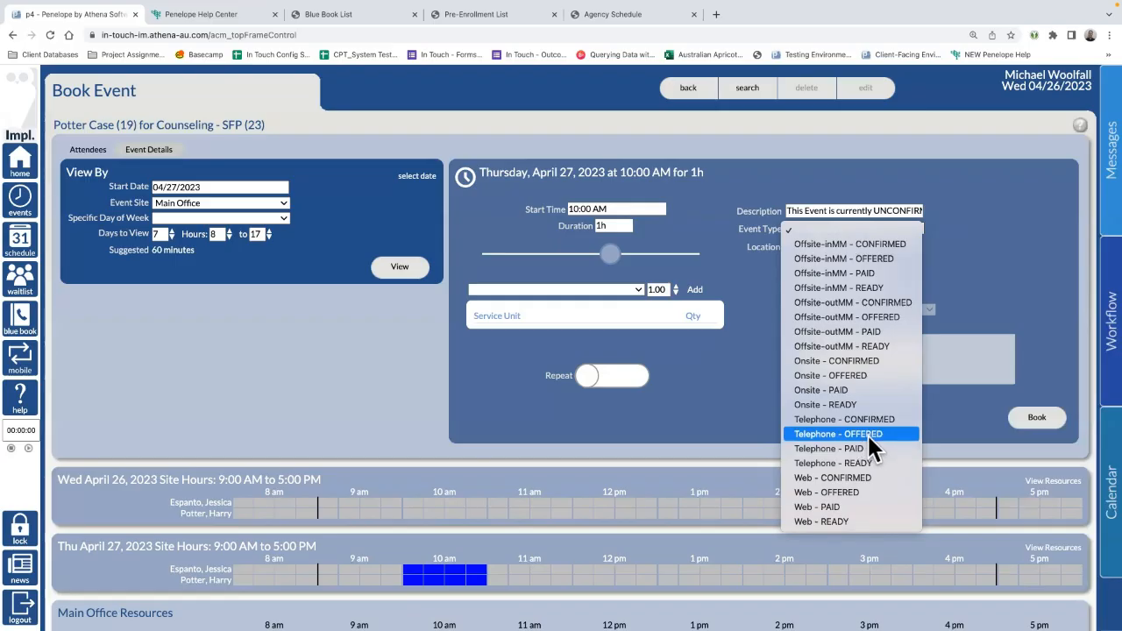
left_click(848, 493)
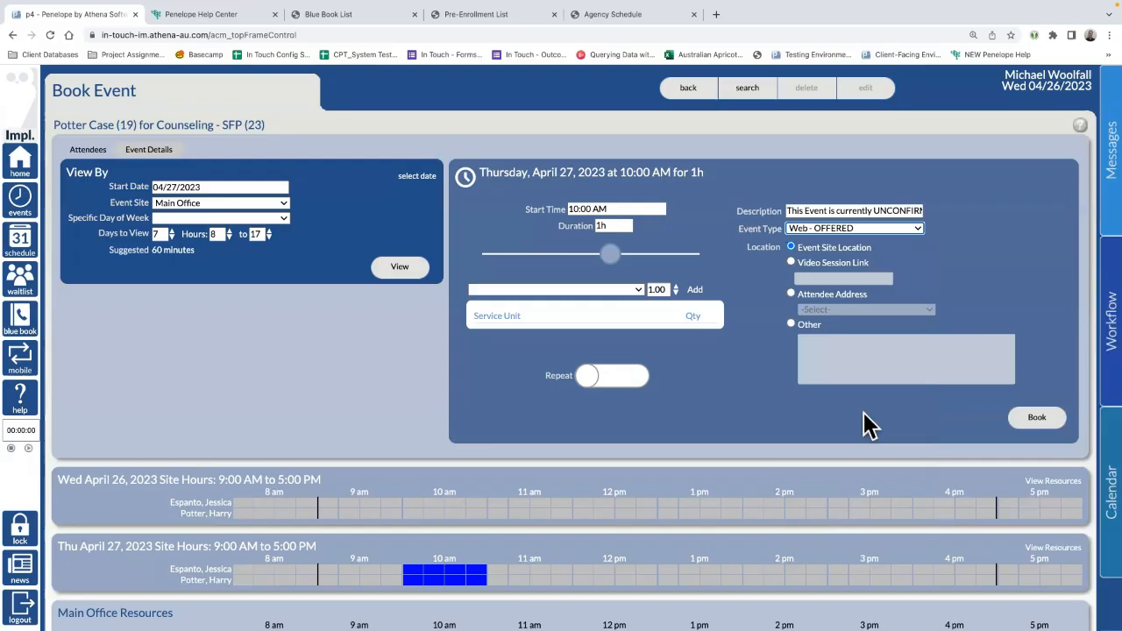
scroll(535, 307, "down", 2)
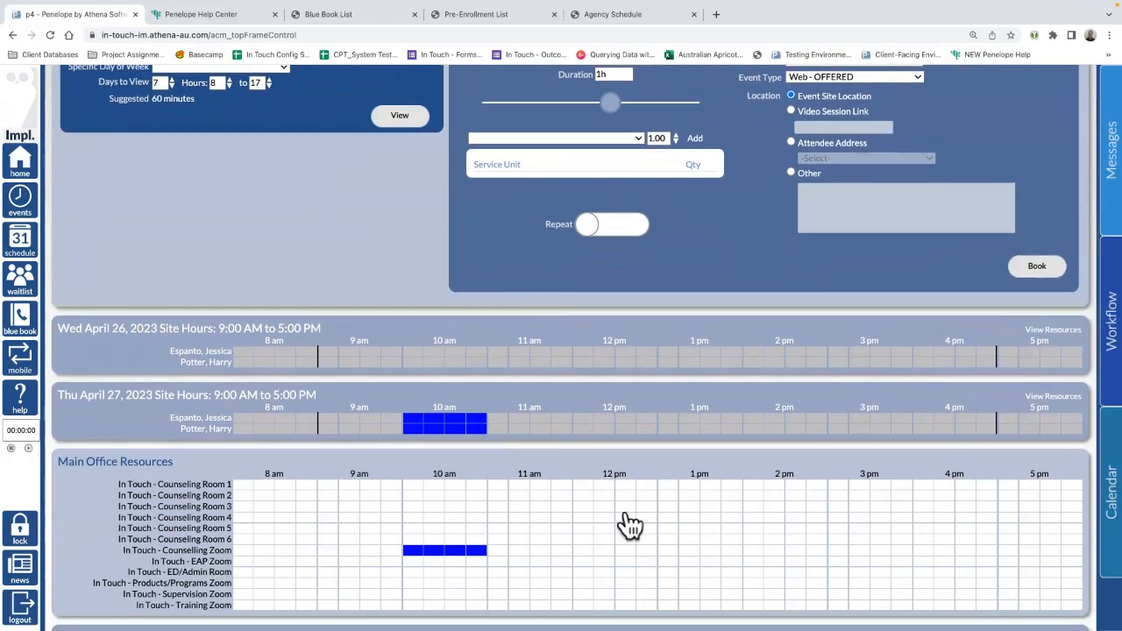
scroll(696, 431, "up", 1)
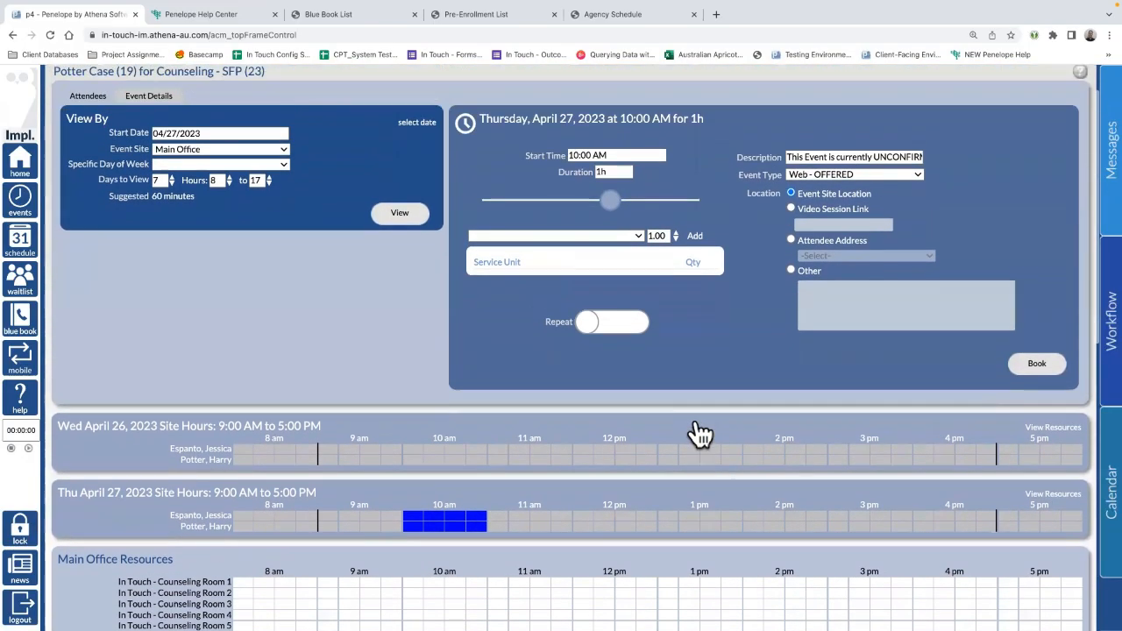
left_click(793, 211)
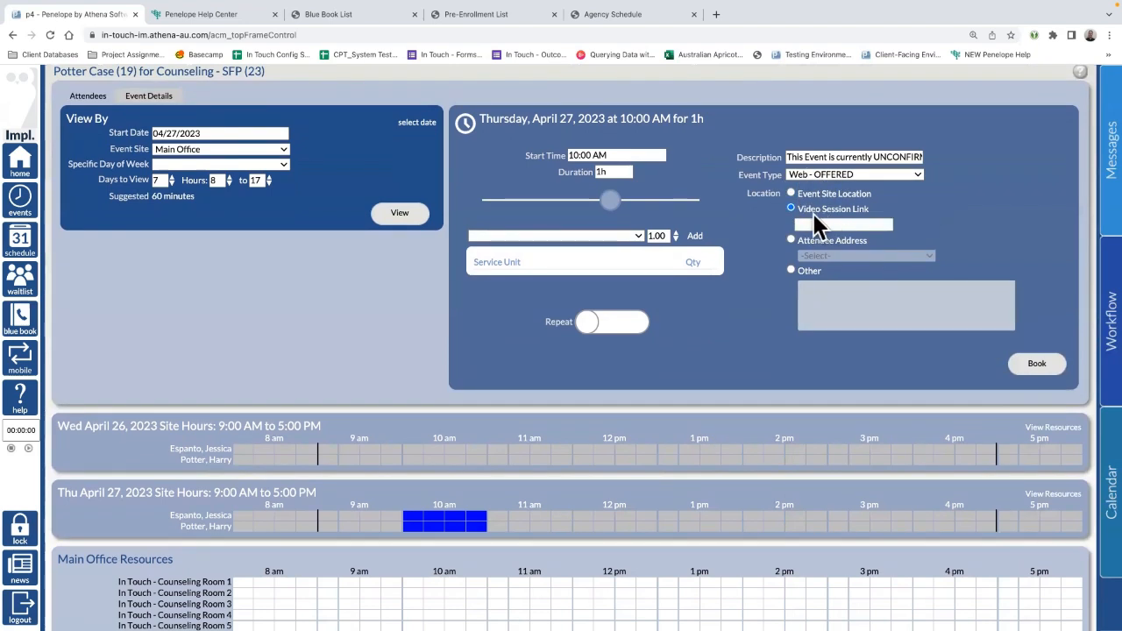
left_click(848, 224)
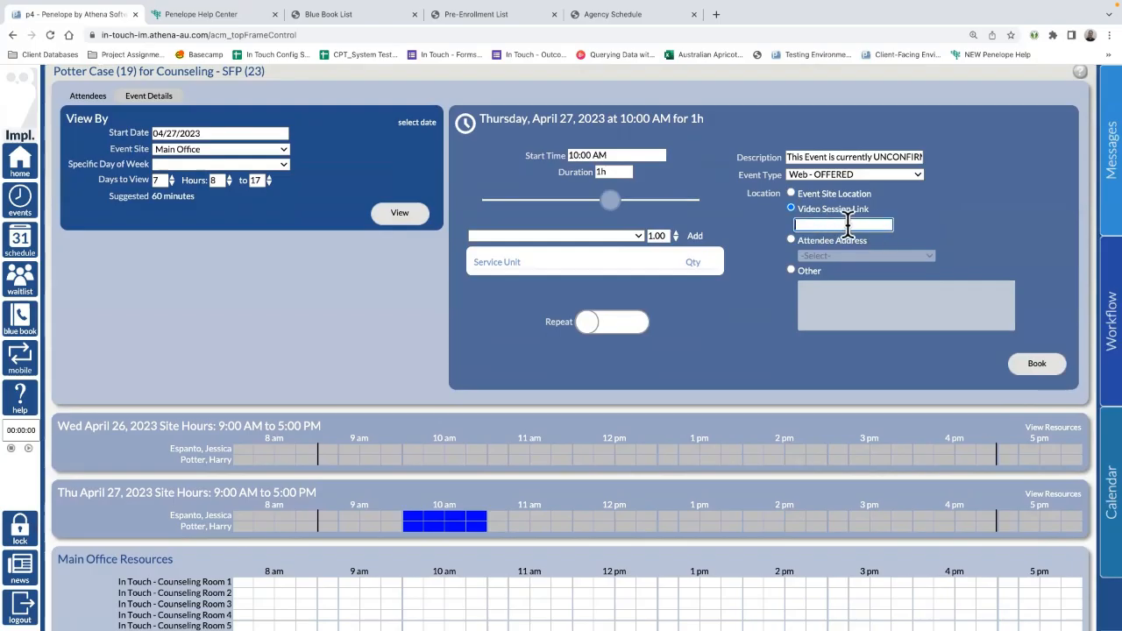
type("https://zoom.co")
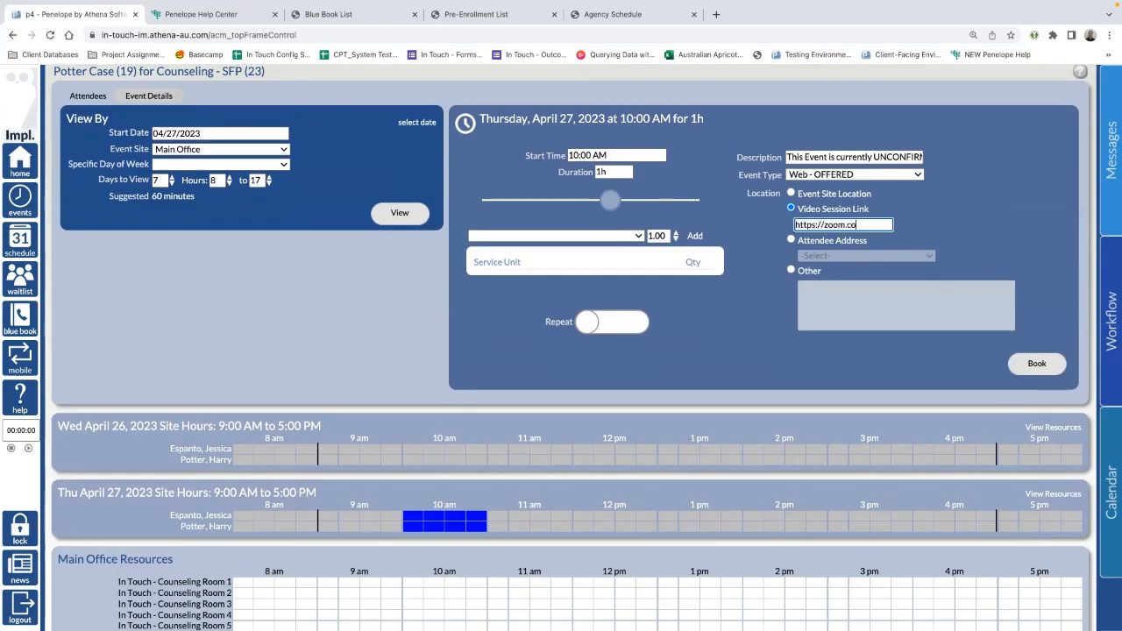
type("m/123421342345sdfg")
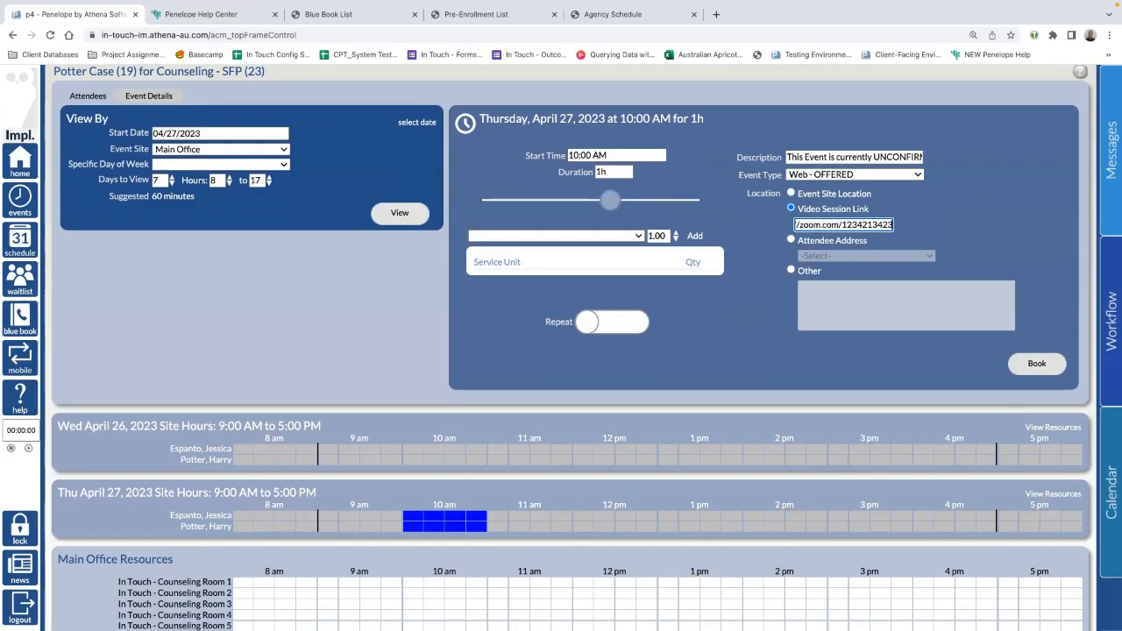
left_click(1038, 367)
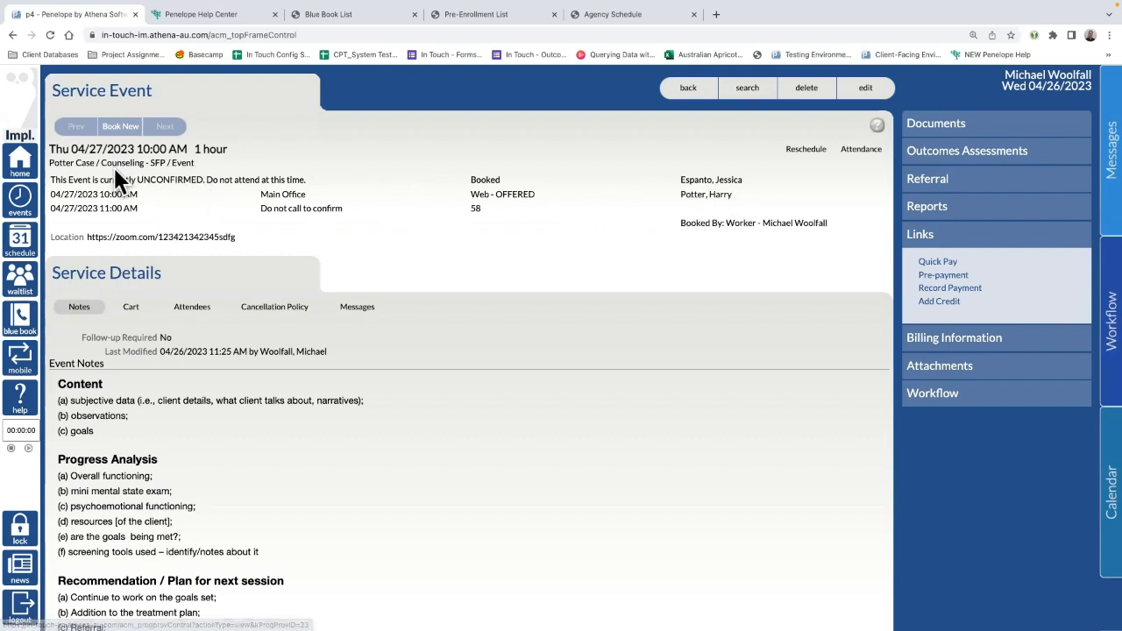
Step: Open the attending client's Individual Profile from the Service Event page
left_click(707, 199)
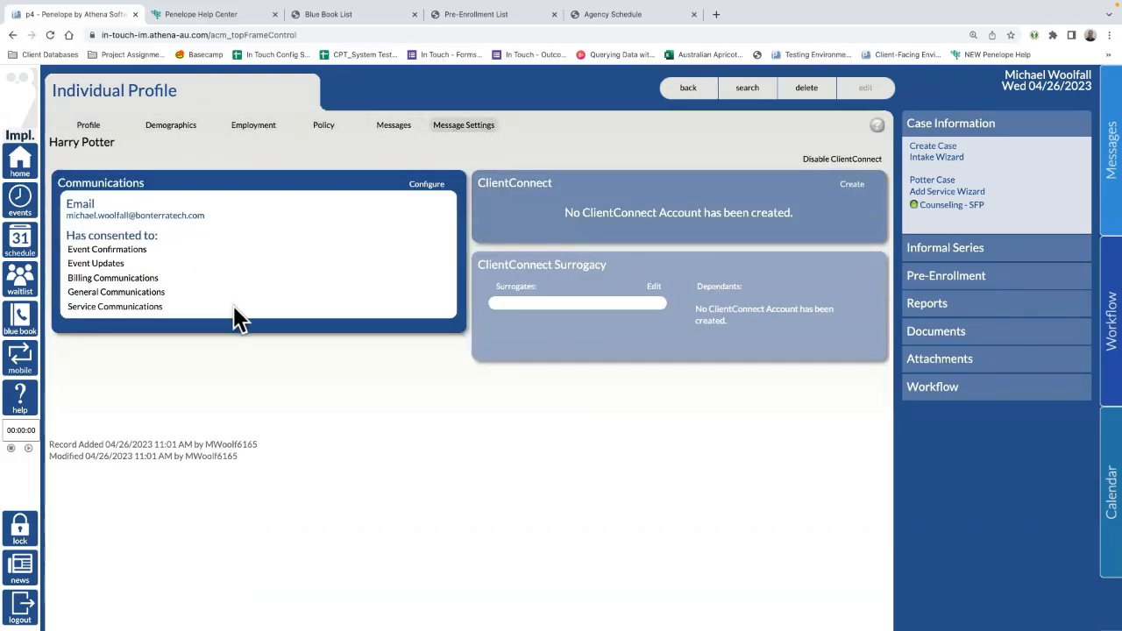
Step: Review the client's consents and ClientConnect panel, then start a new ClientConnect account
left_click_drag(196, 318, 48, 203)
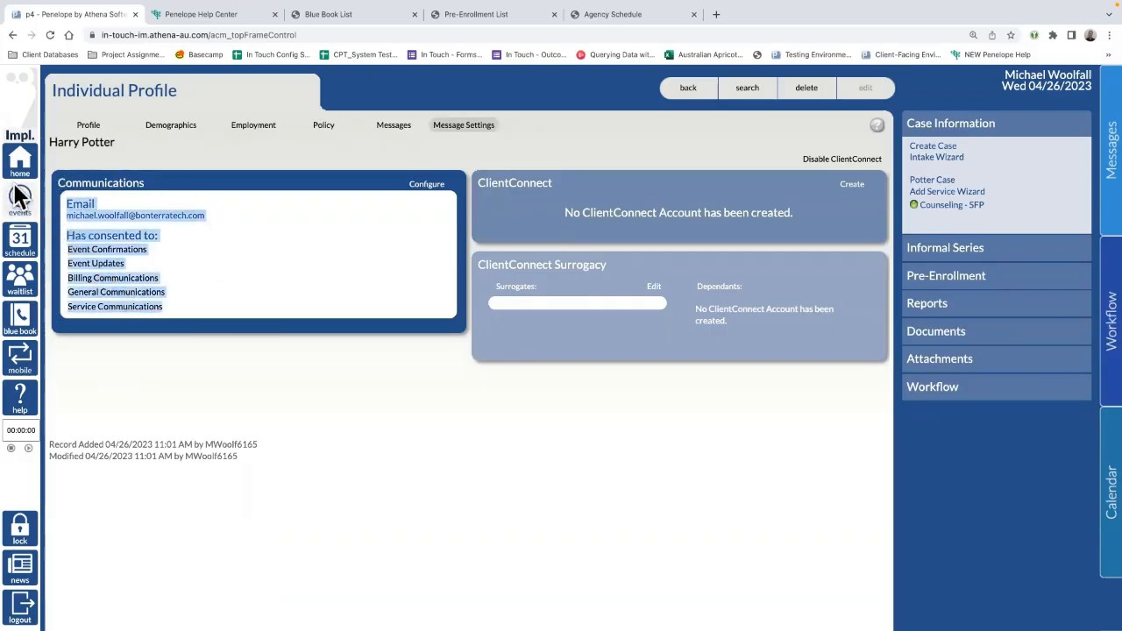
left_click(173, 274)
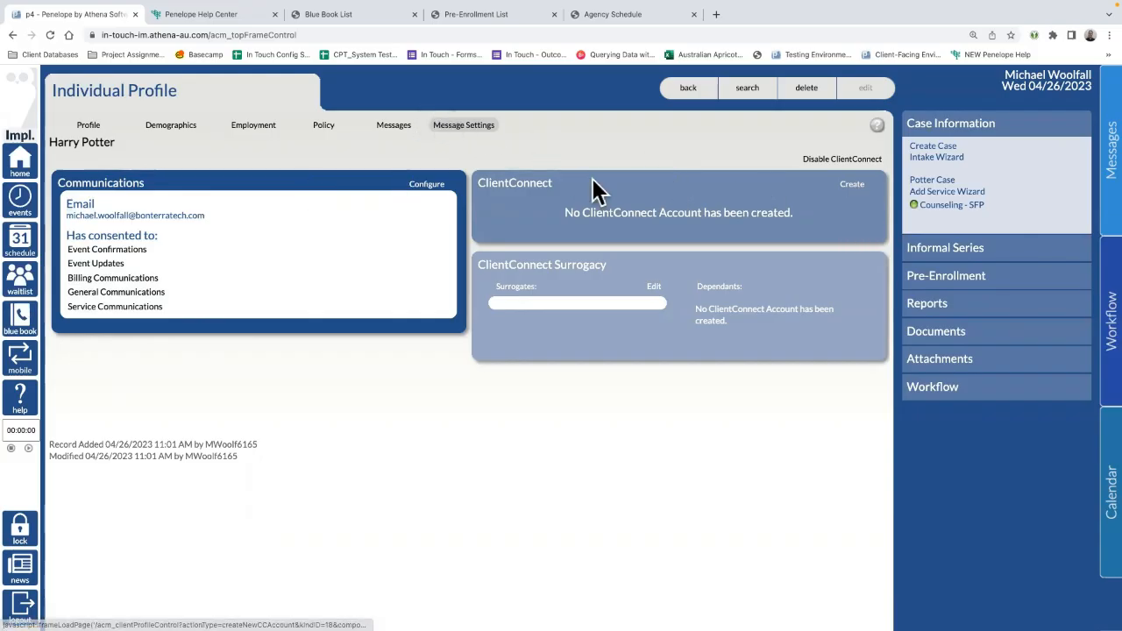
left_click_drag(553, 183, 482, 185)
left_click(633, 178)
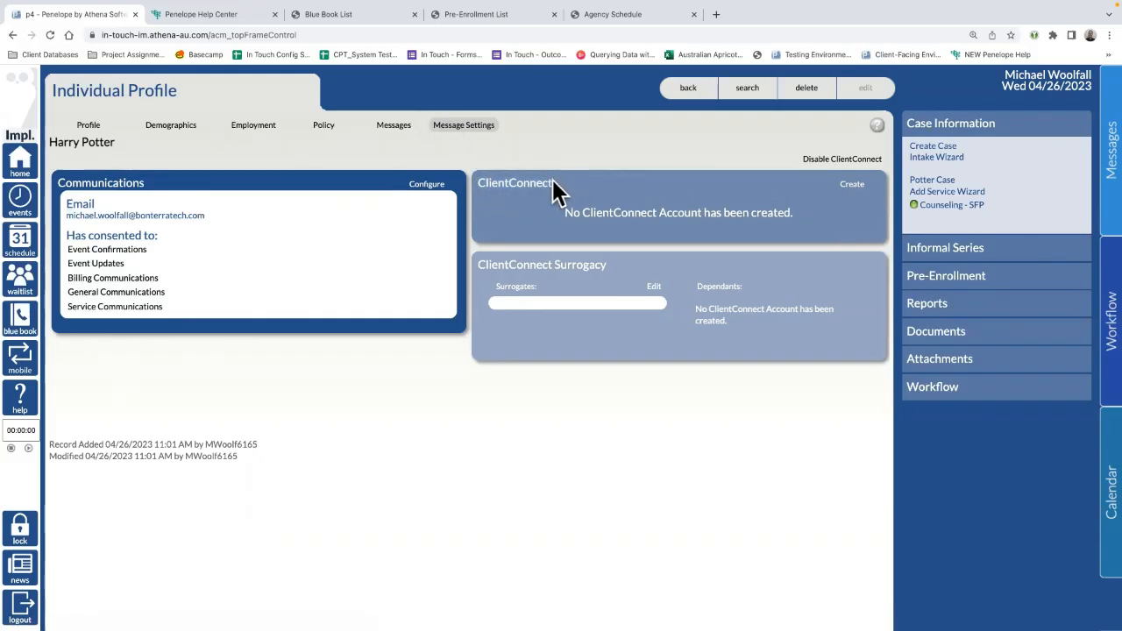
left_click_drag(553, 182, 481, 197)
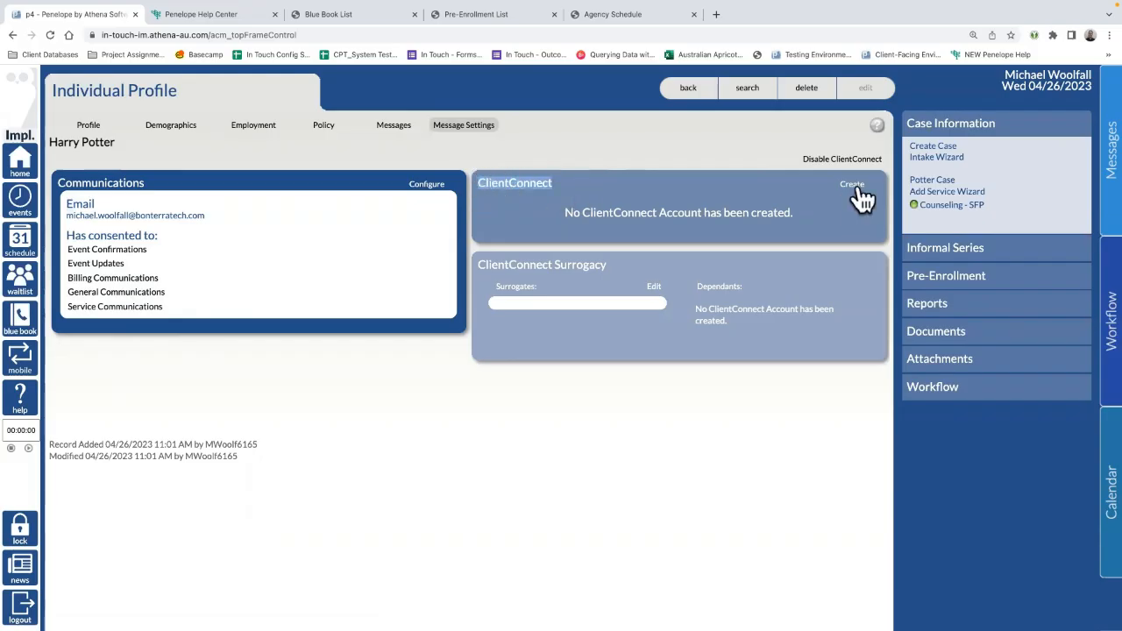
left_click(854, 186)
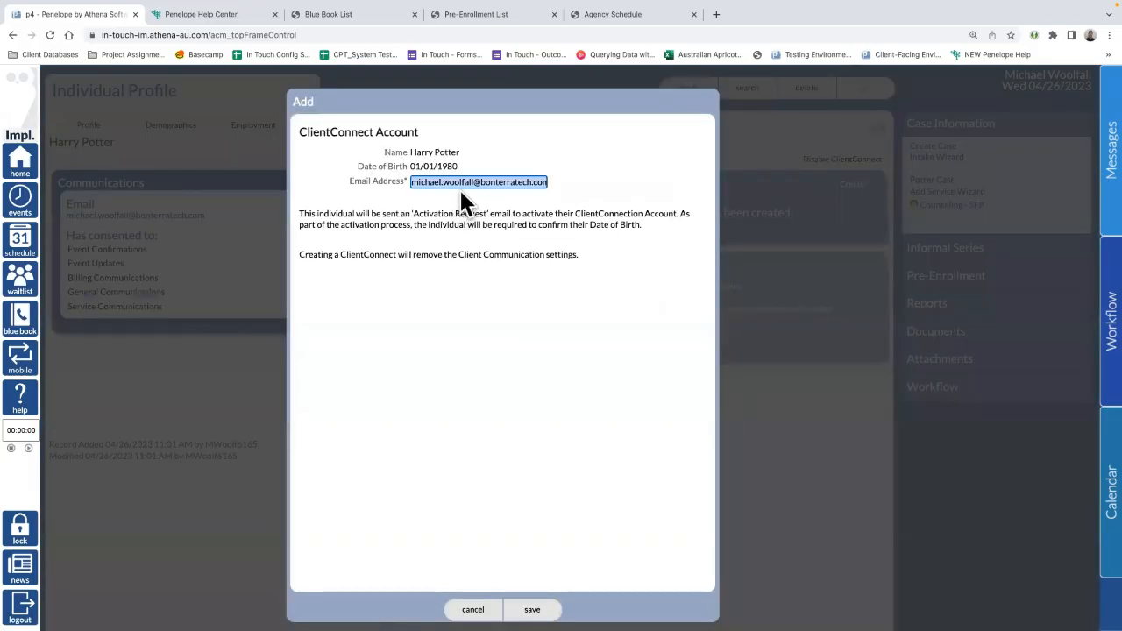
Step: Save, dismiss the email-in-use error, and replace the prefilled email with a new address
left_click(421, 178)
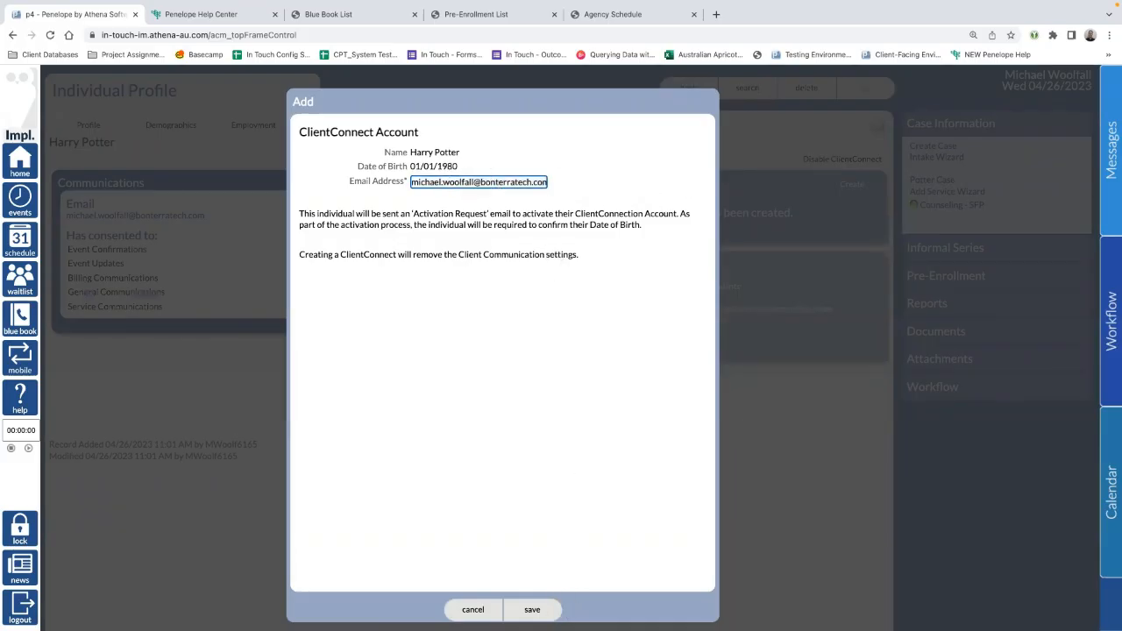
left_click(532, 610)
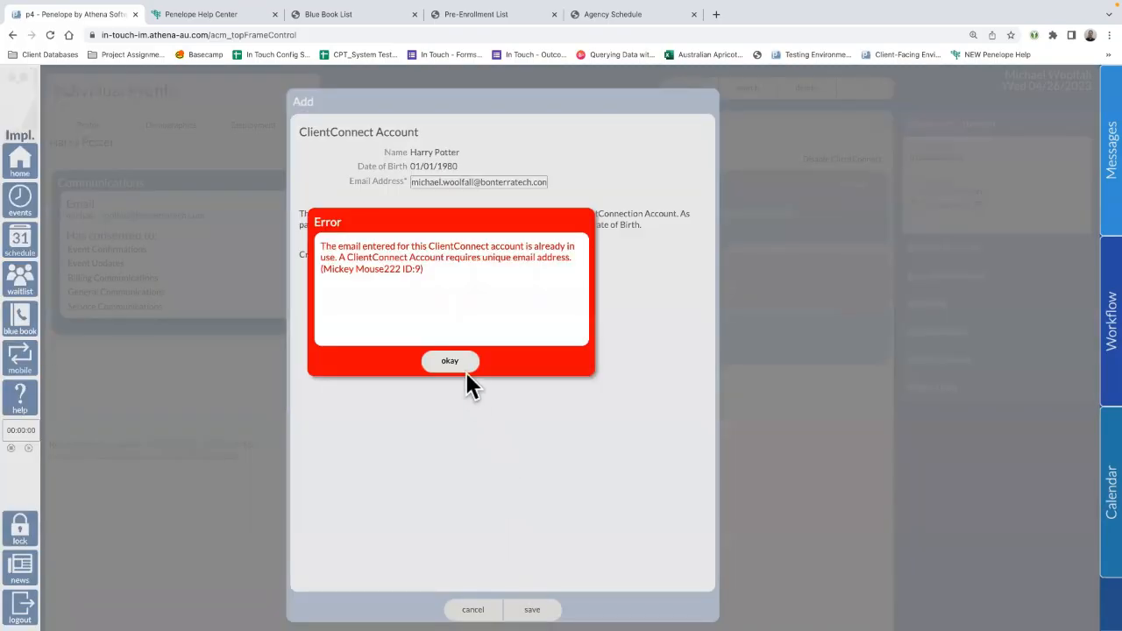
left_click(455, 350)
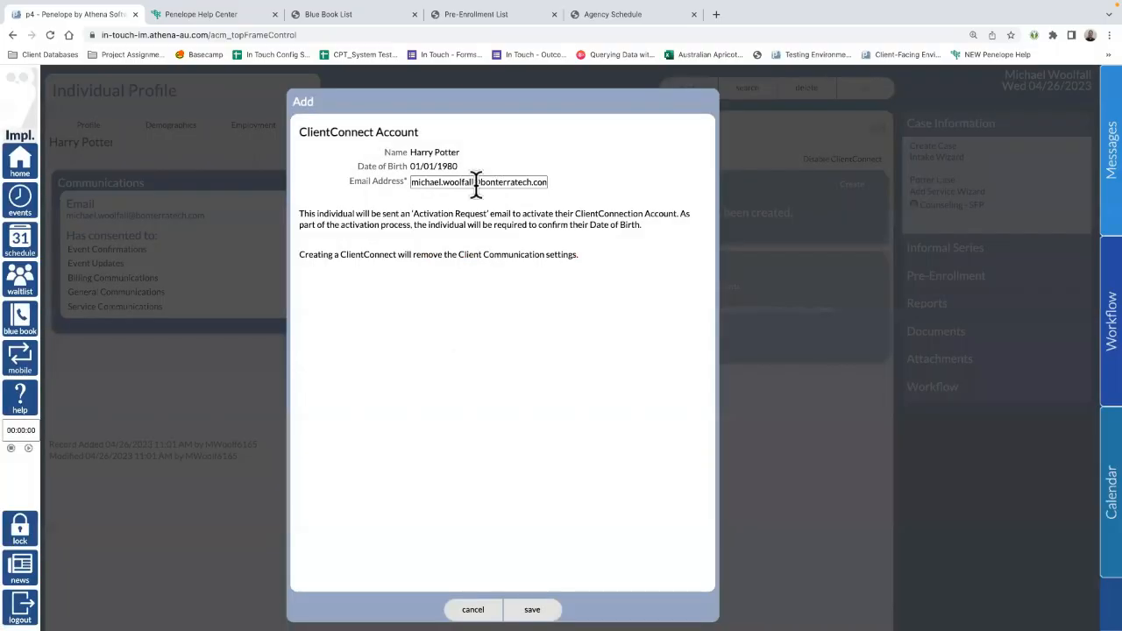
left_click_drag(413, 179, 828, 208)
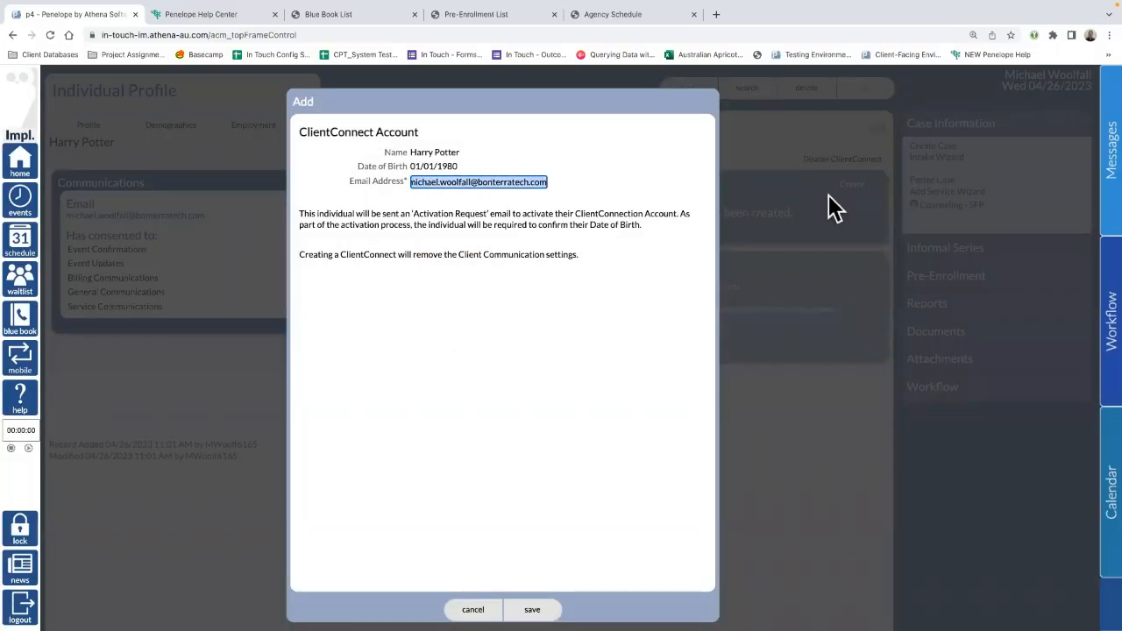
key("BackSpace")
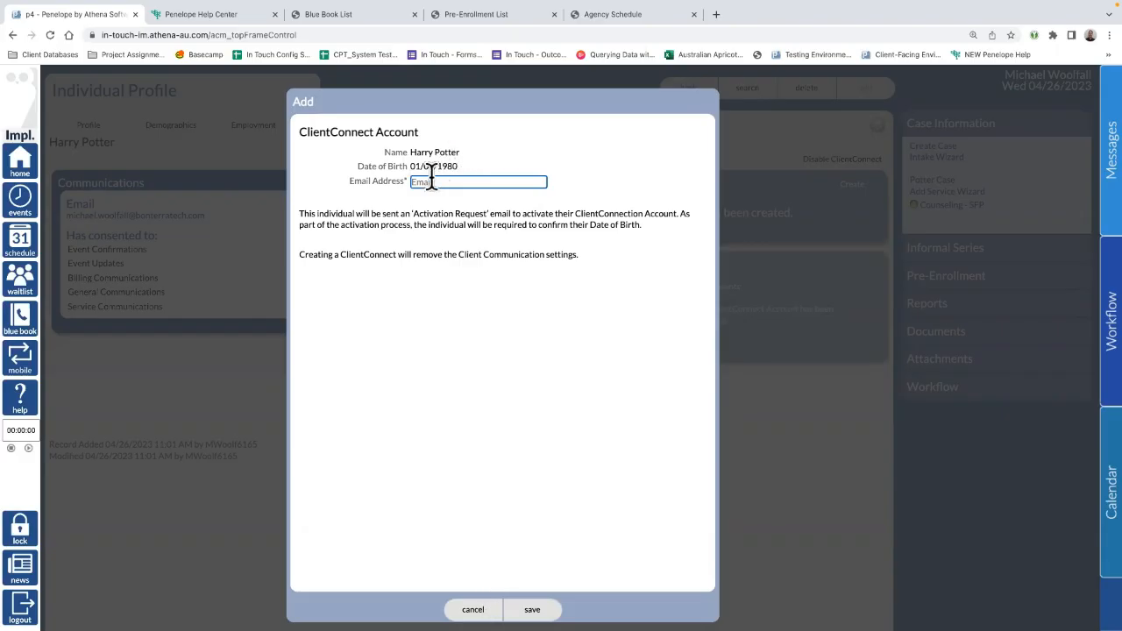
type("woolf")
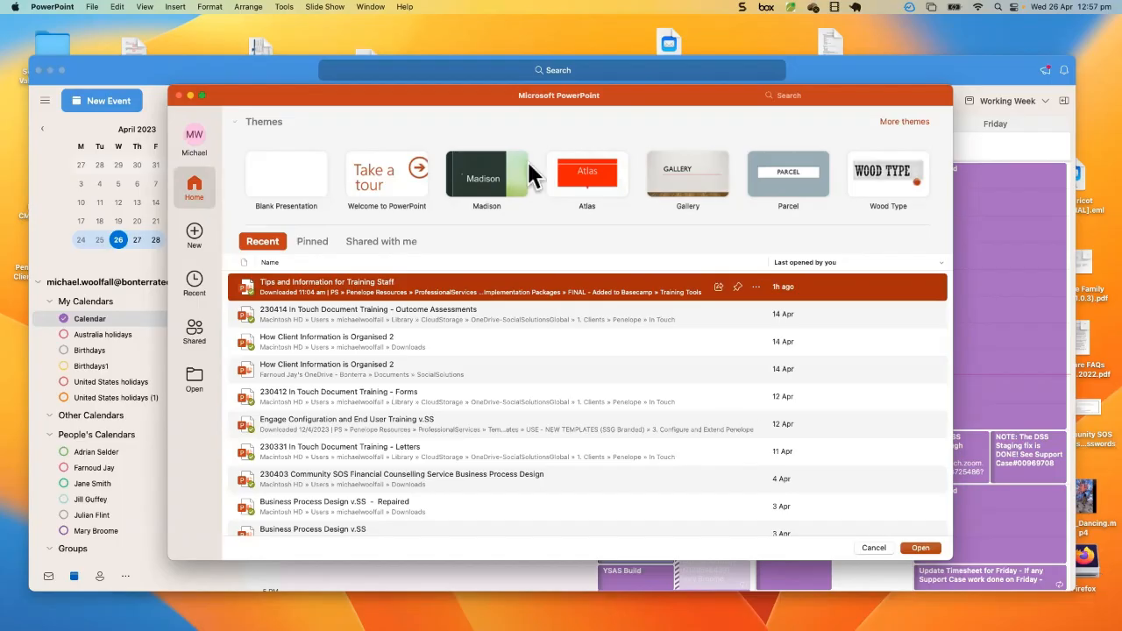
Step: Switch from PowerPoint back to Google Chrome through the Dock
mouse_move(132, 583)
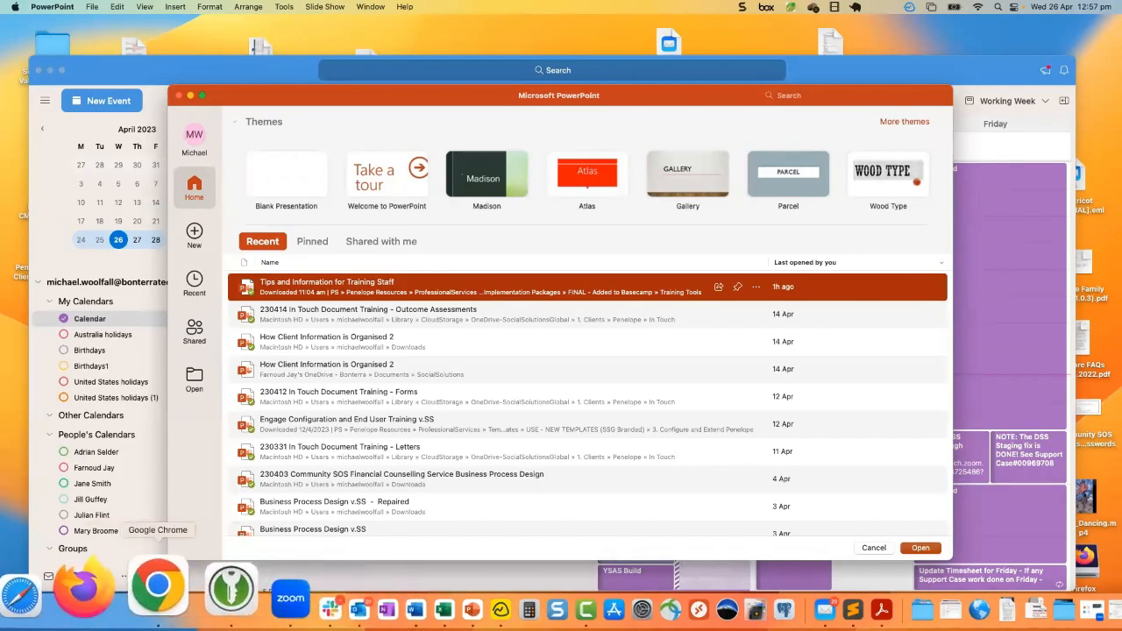
left_click(203, 589)
mouse_move(130, 591)
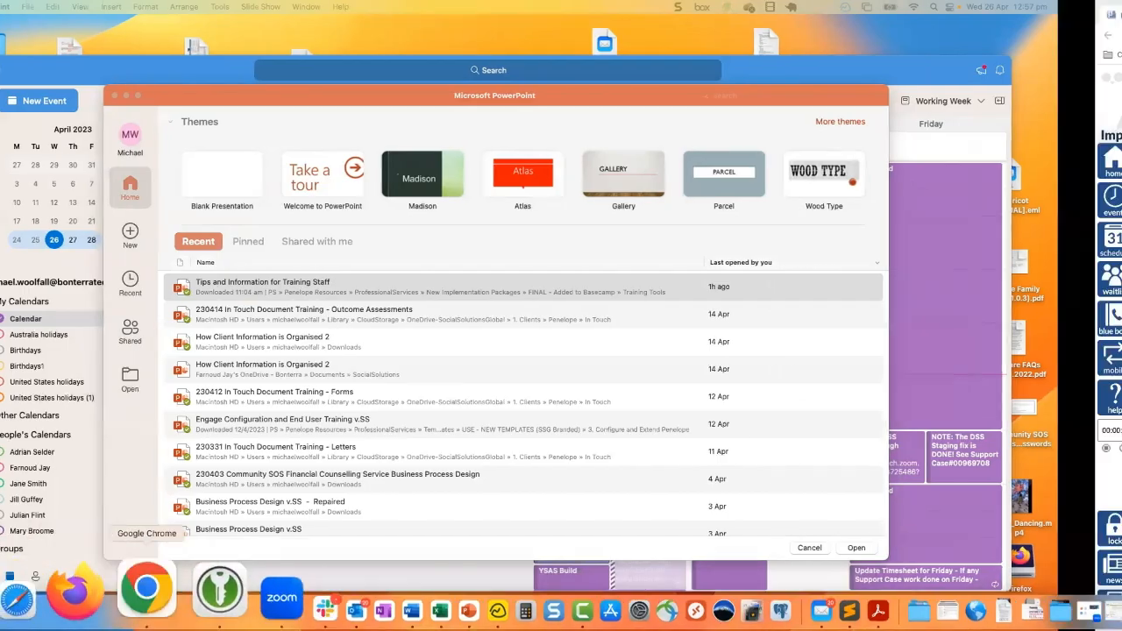
left_click(123, 588)
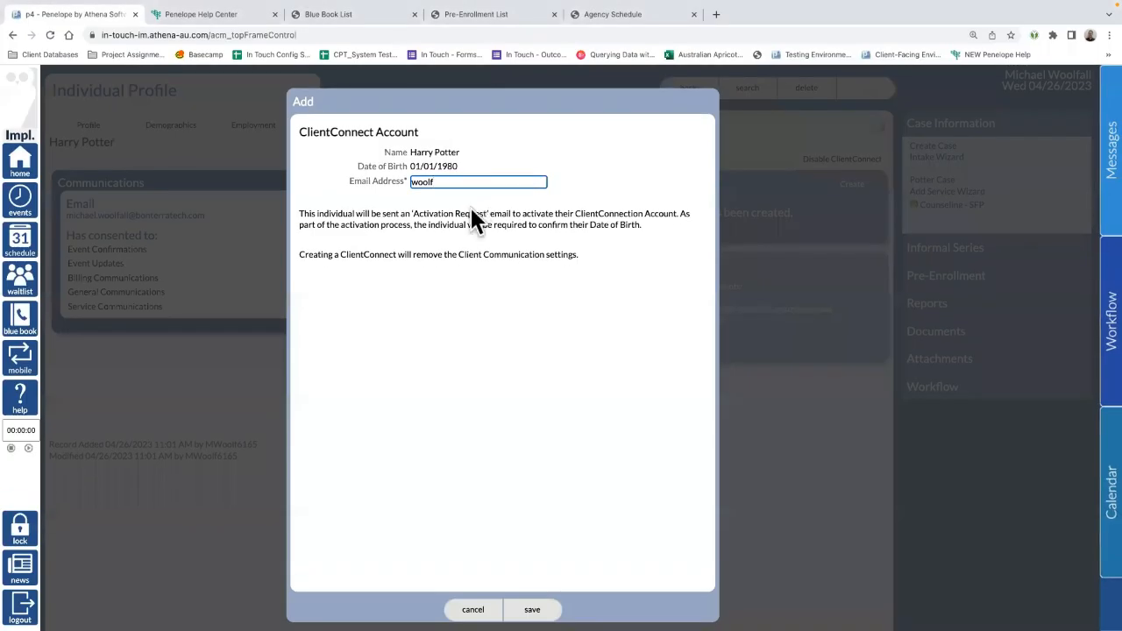
Step: Cancel the account form, check the client's date of birth, and return to Message Settings
left_click(468, 606)
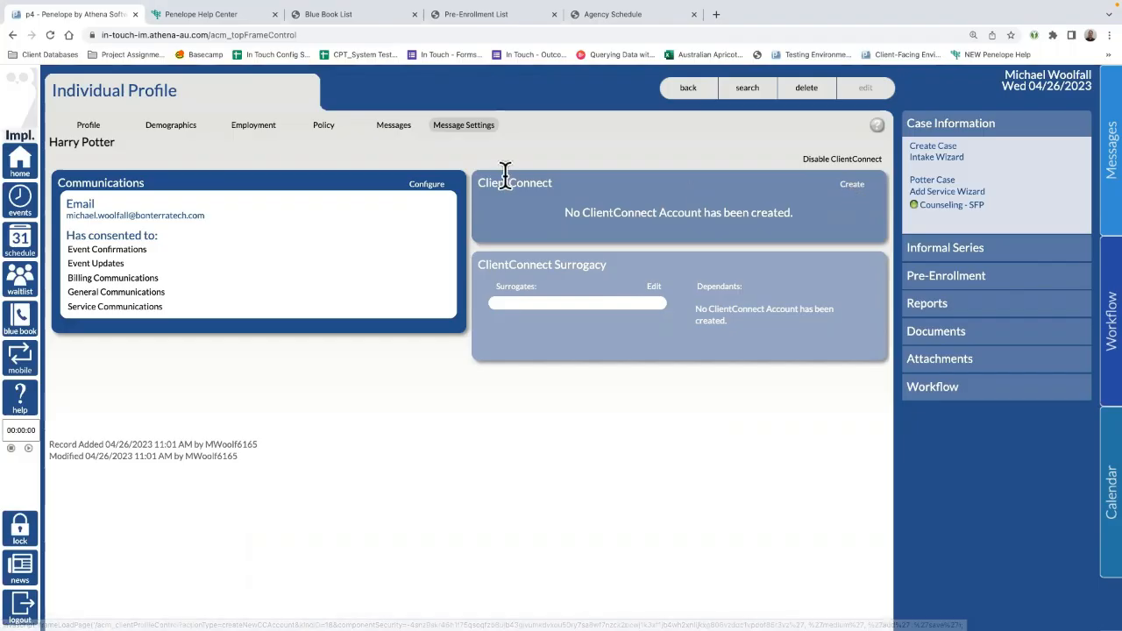
left_click(91, 128)
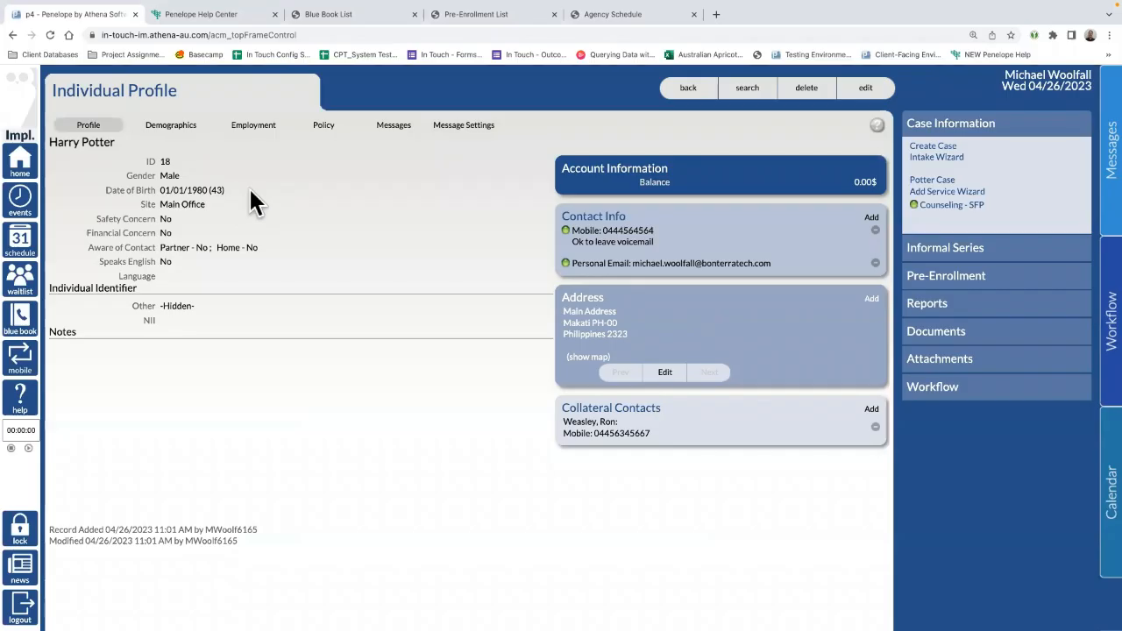
left_click_drag(226, 191, 158, 190)
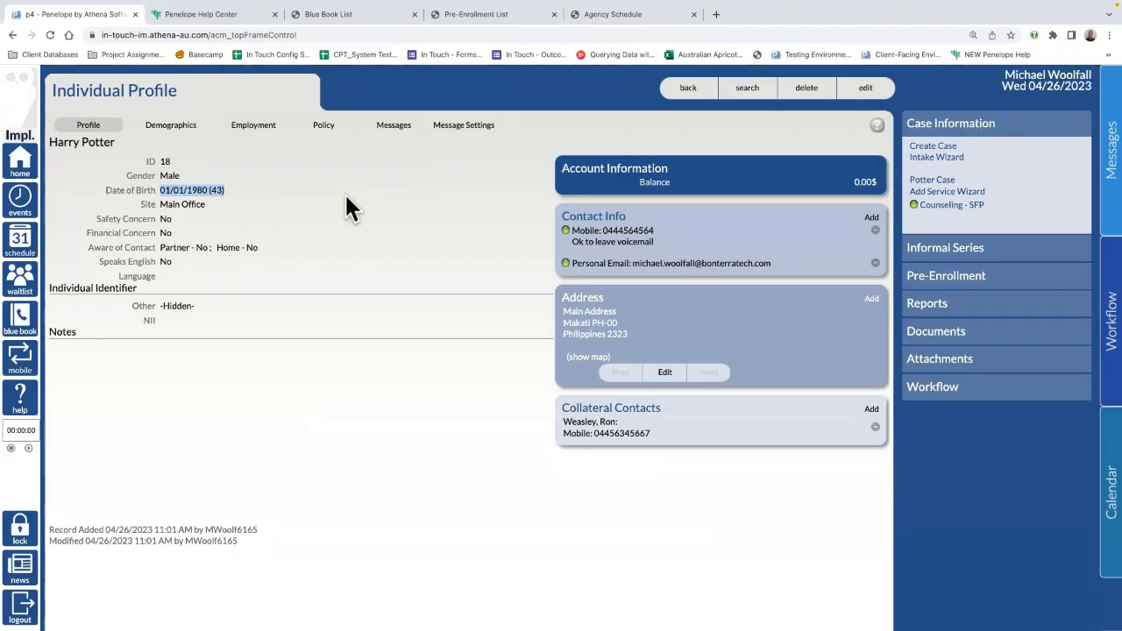
left_click(465, 130)
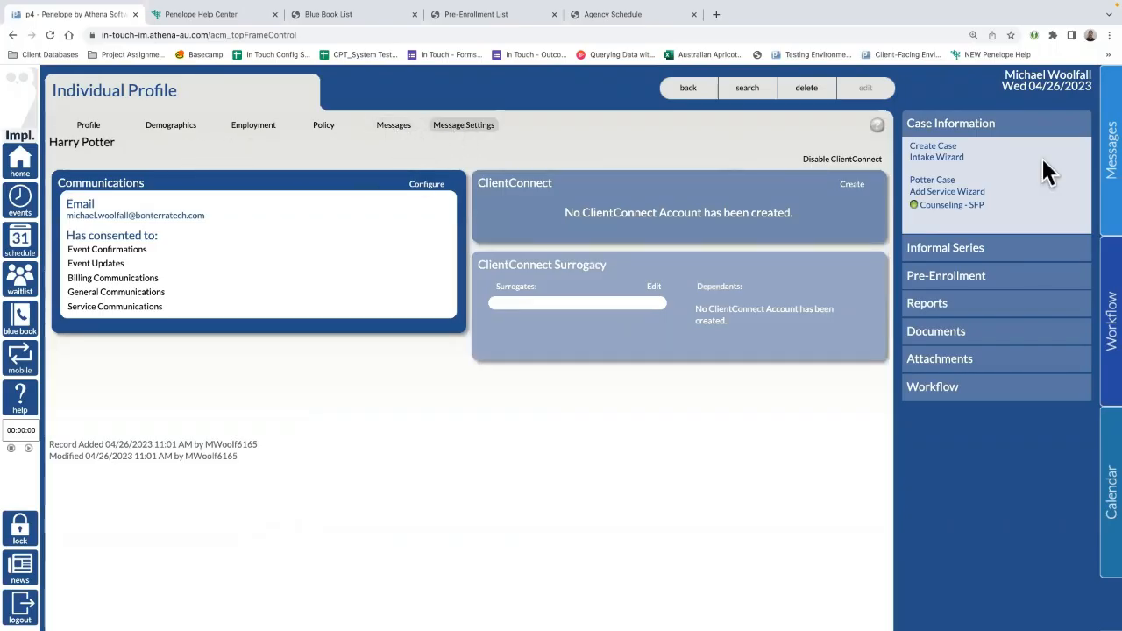
Step: Add a Counseling Appointment item to the cart of the Counseling - SFP booked event
left_click(947, 207)
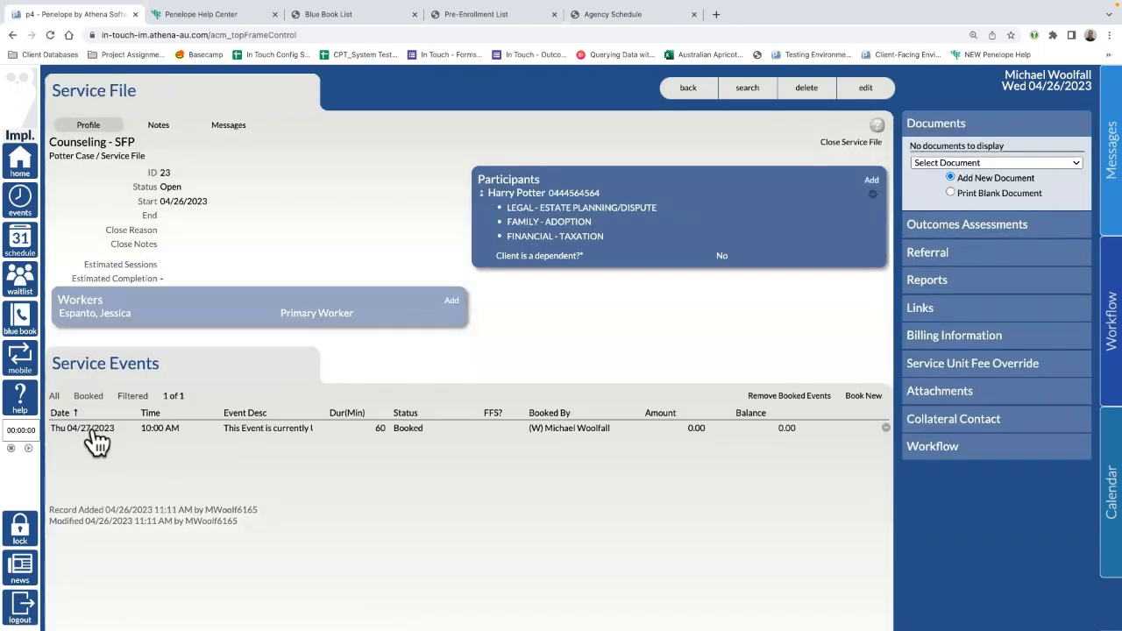
left_click(94, 432)
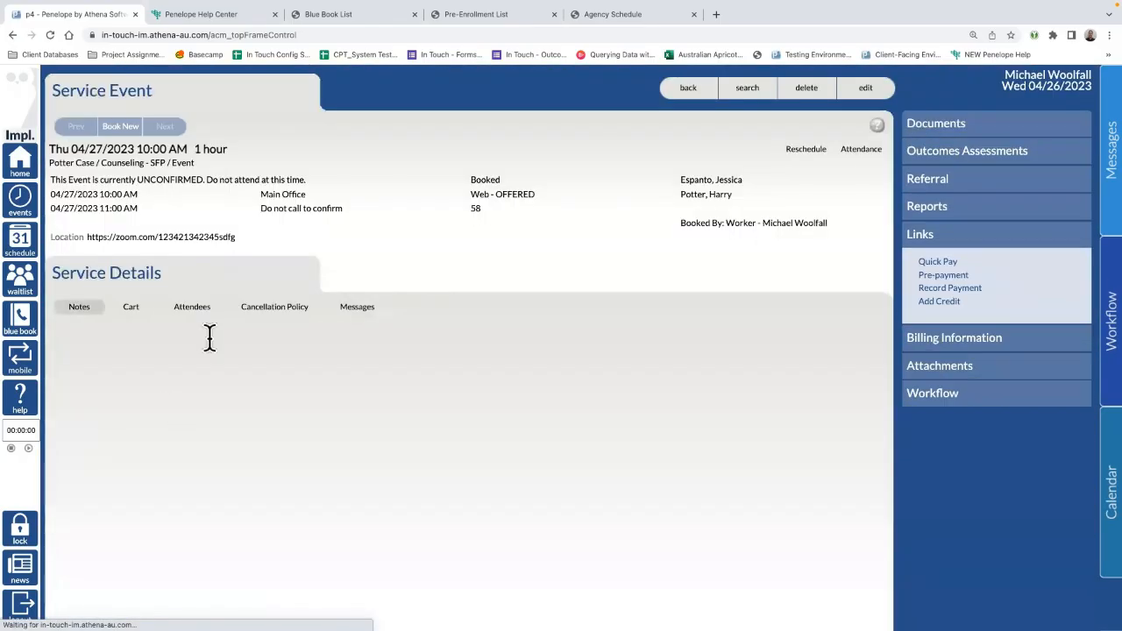
left_click(130, 306)
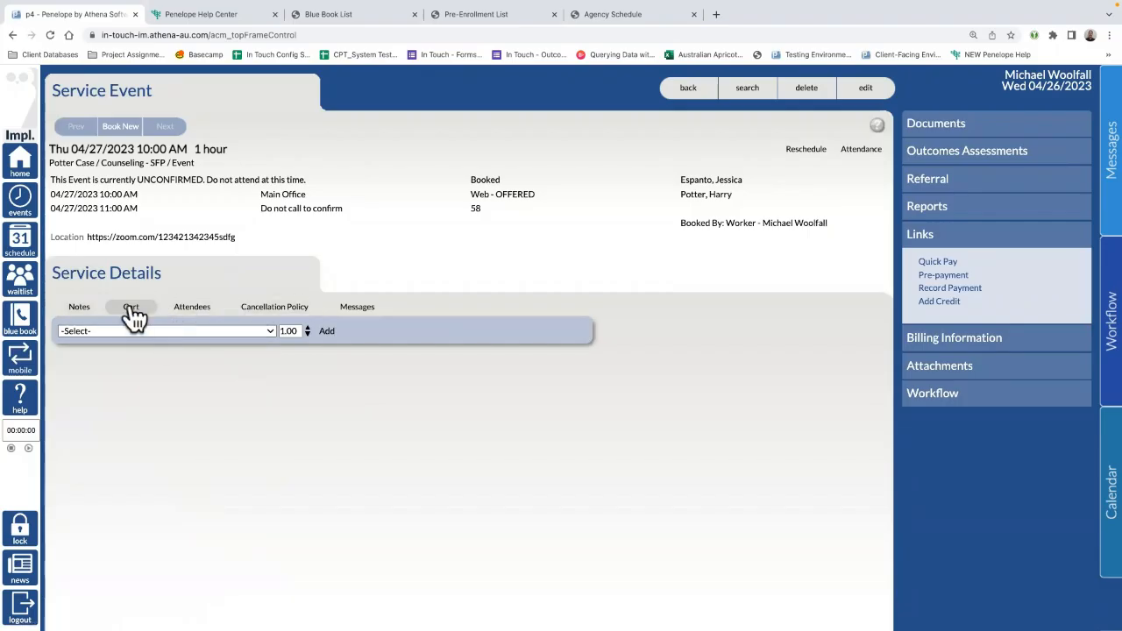
left_click(268, 331)
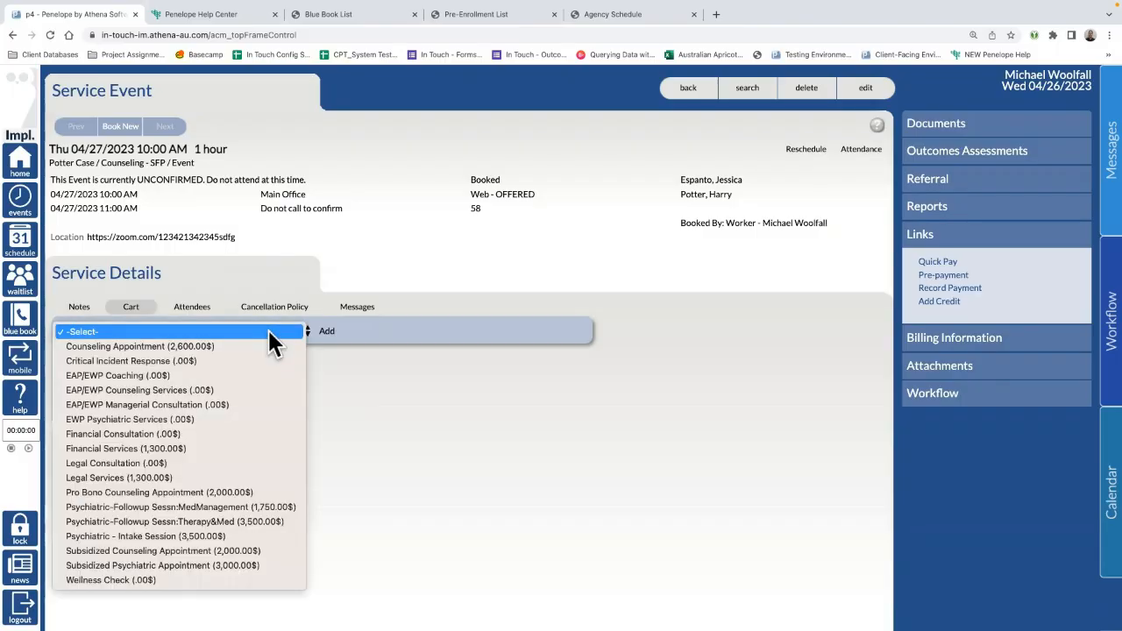
left_click(202, 345)
left_click(325, 332)
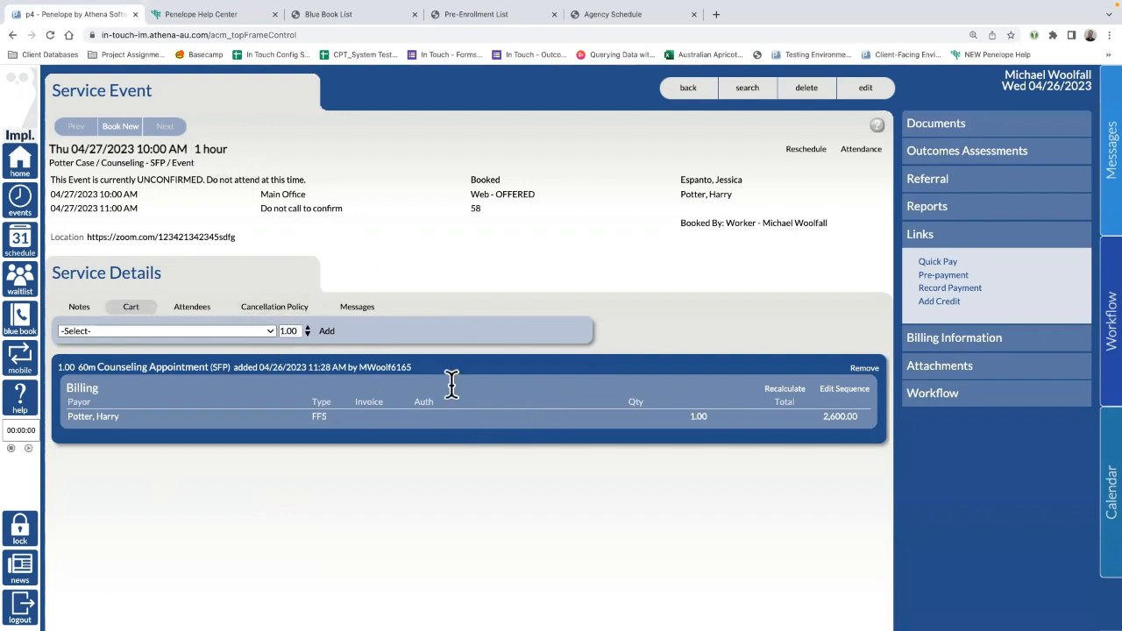
Step: Review the payor's billing line details, then return to the My Home case load
left_click(195, 417)
left_click(528, 384)
left_click(25, 167)
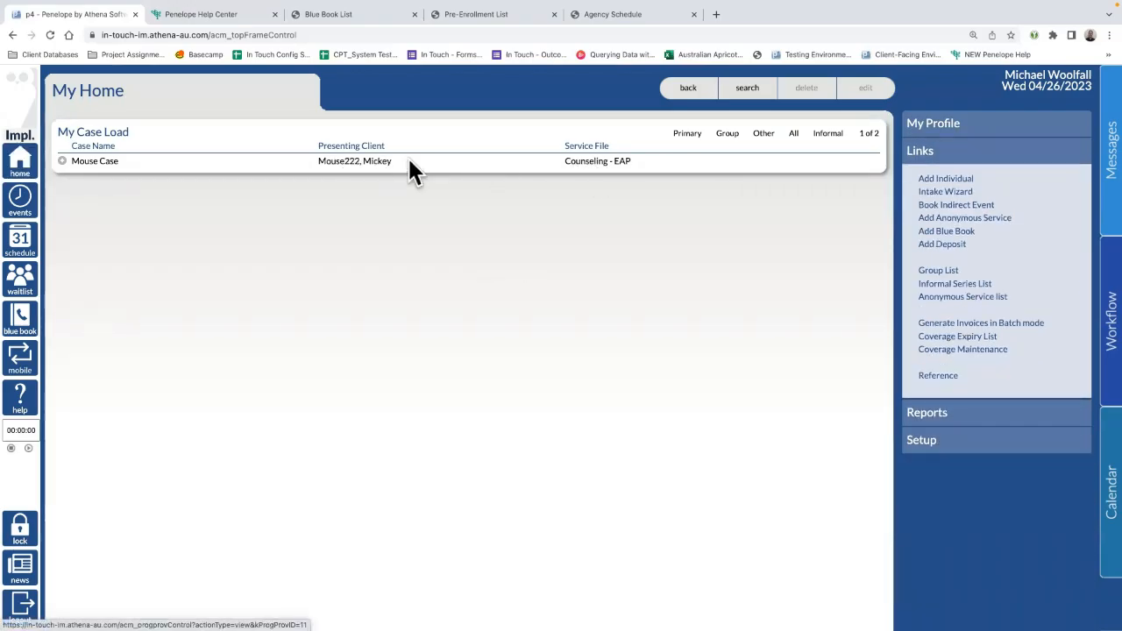
Step: Open Mouse Case's Message Settings and highlight their ClientConnect username
left_click(350, 164)
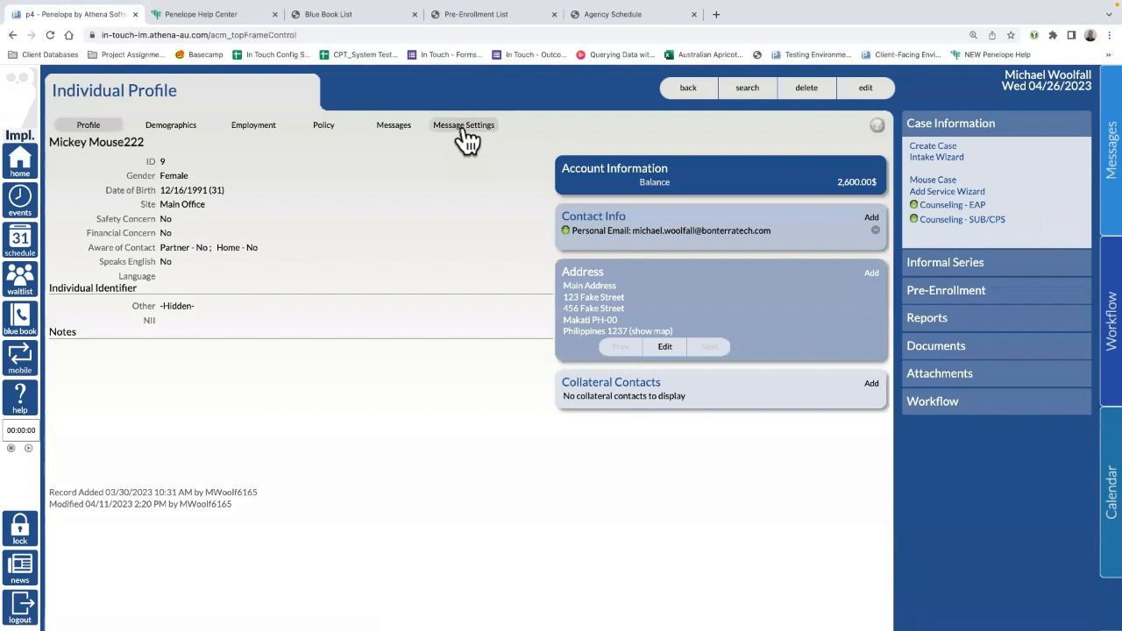
left_click(464, 127)
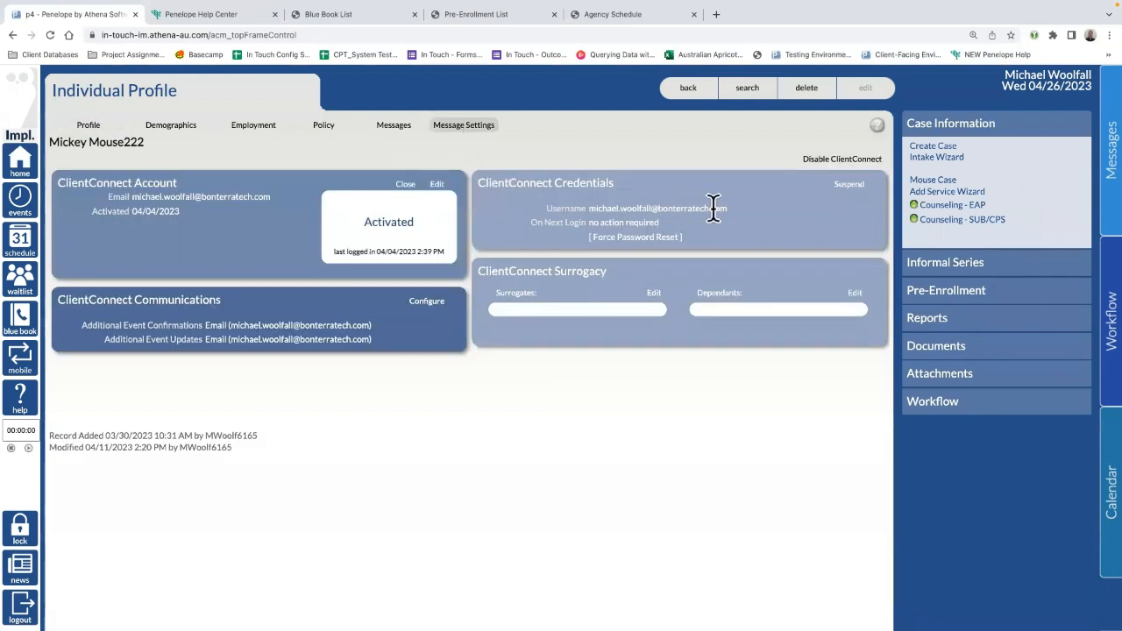
left_click_drag(750, 223, 587, 210)
mouse_move(332, 605)
mouse_move(645, 15)
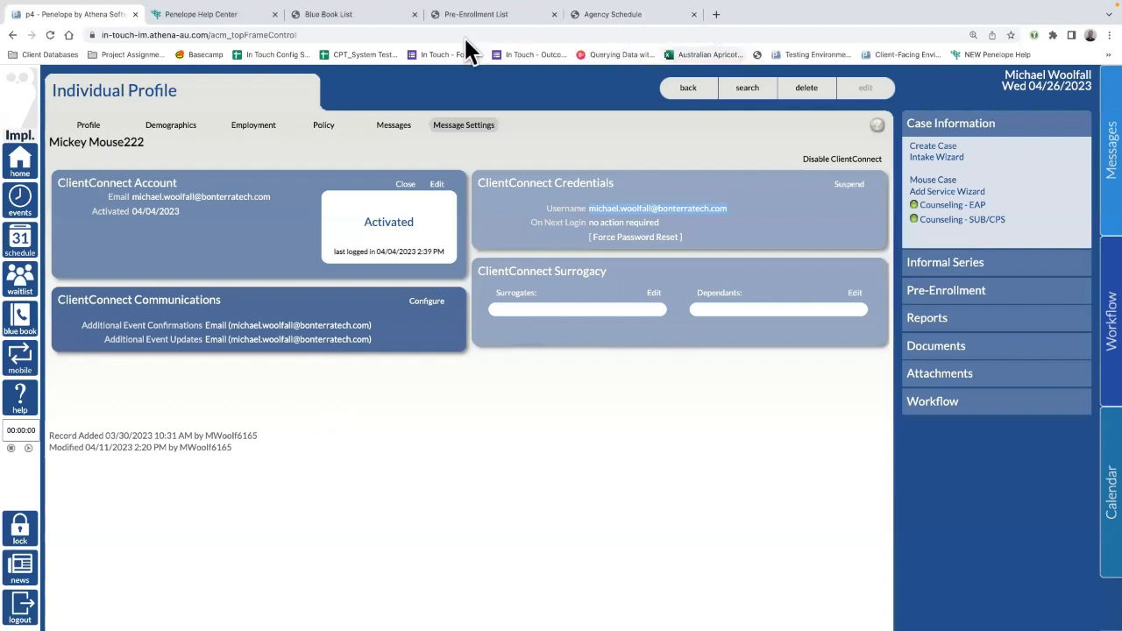
key("super+Tab")
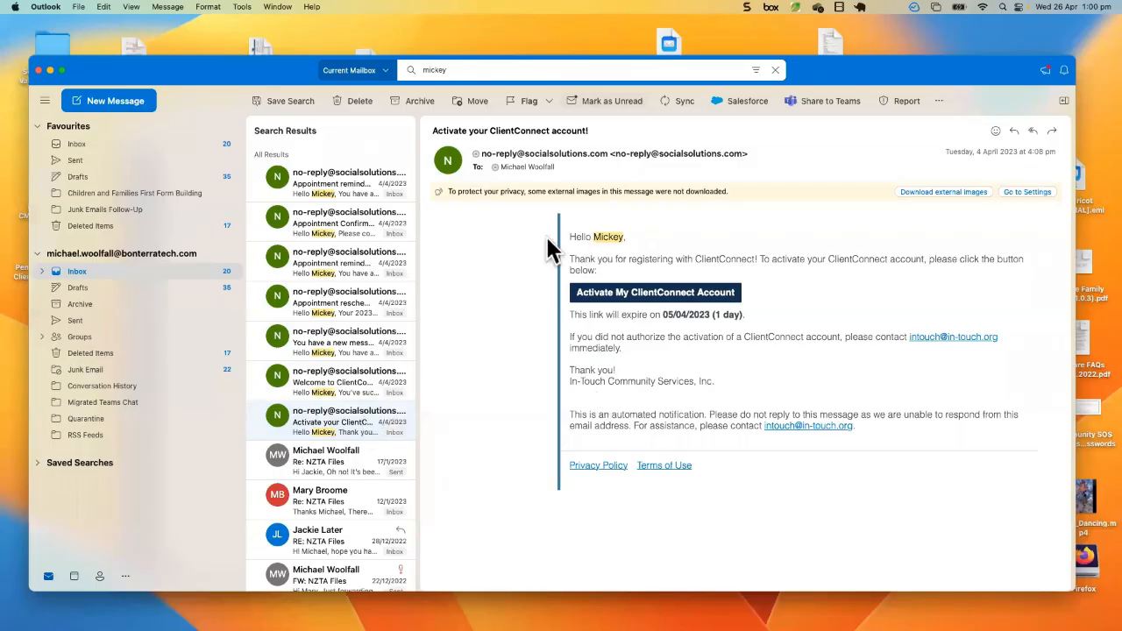
Step: Show the ClientConnect activation email full-screen, follow its activation link, and move Chrome to Desktop 1
left_click(61, 70)
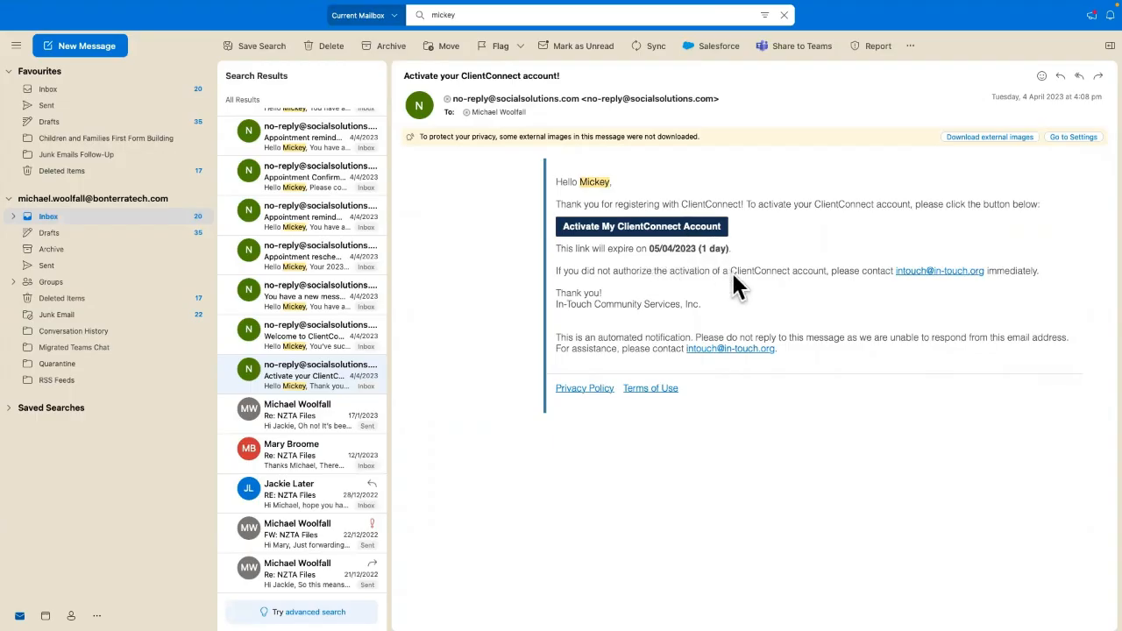
left_click(640, 228)
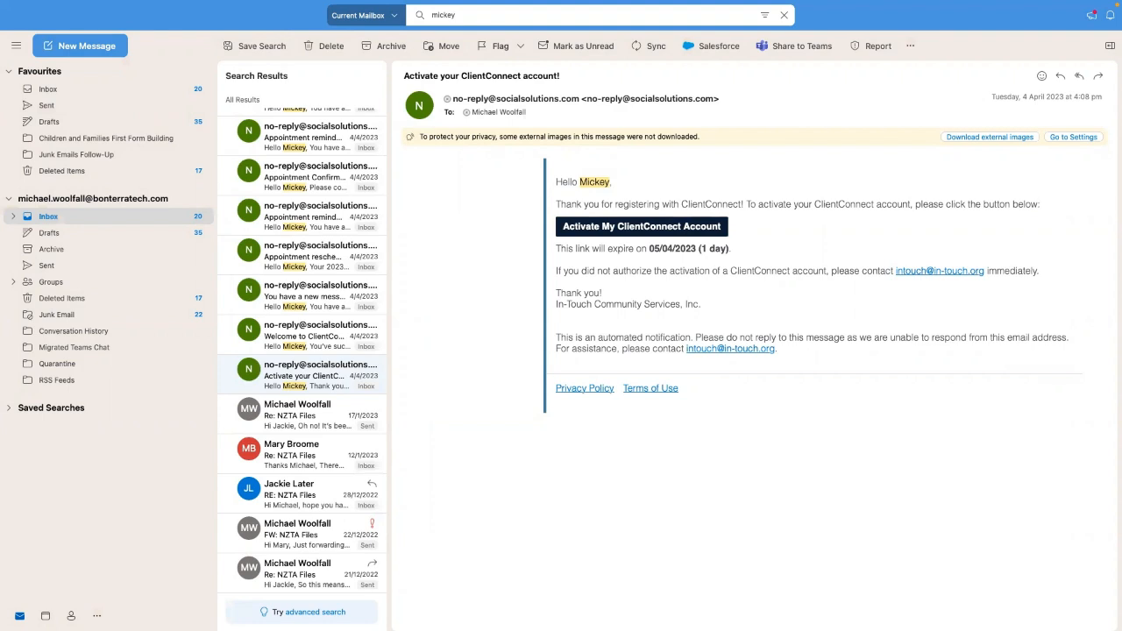
key("ctrl+Up")
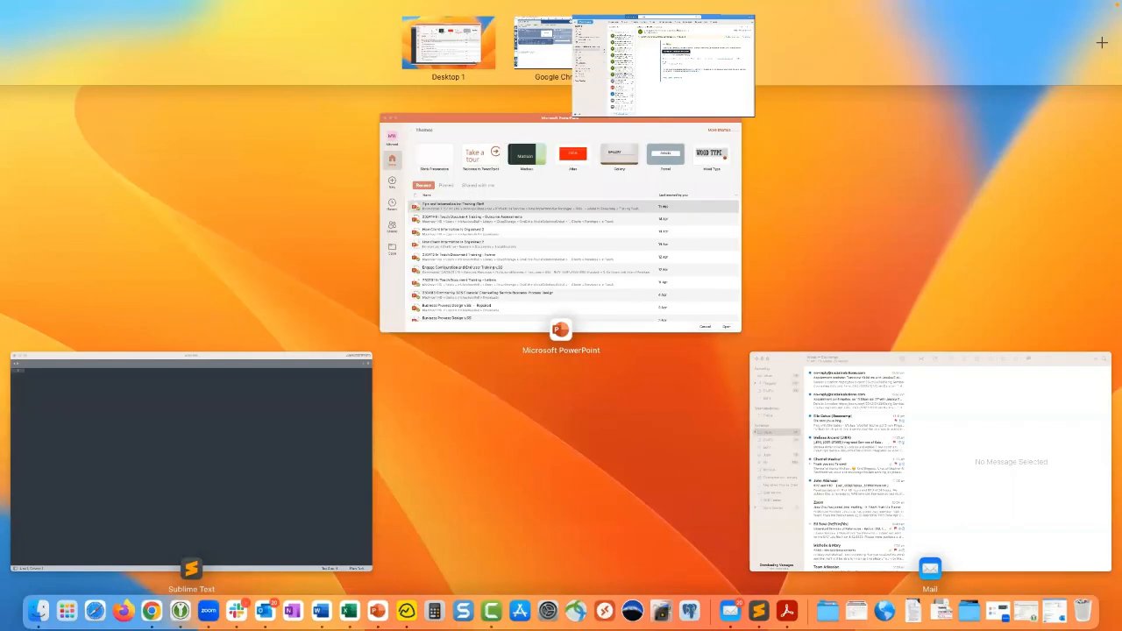
mouse_move(777, 102)
left_mouse_down()
mouse_move(658, 124)
mouse_move(816, 30)
mouse_move(773, 97)
left_mouse_up()
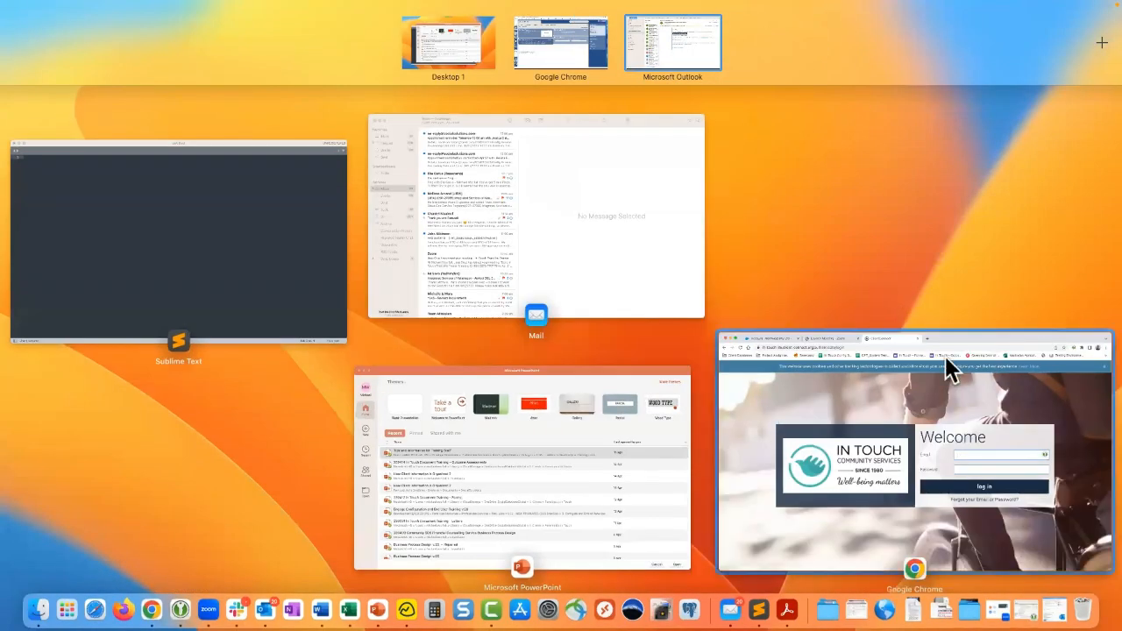